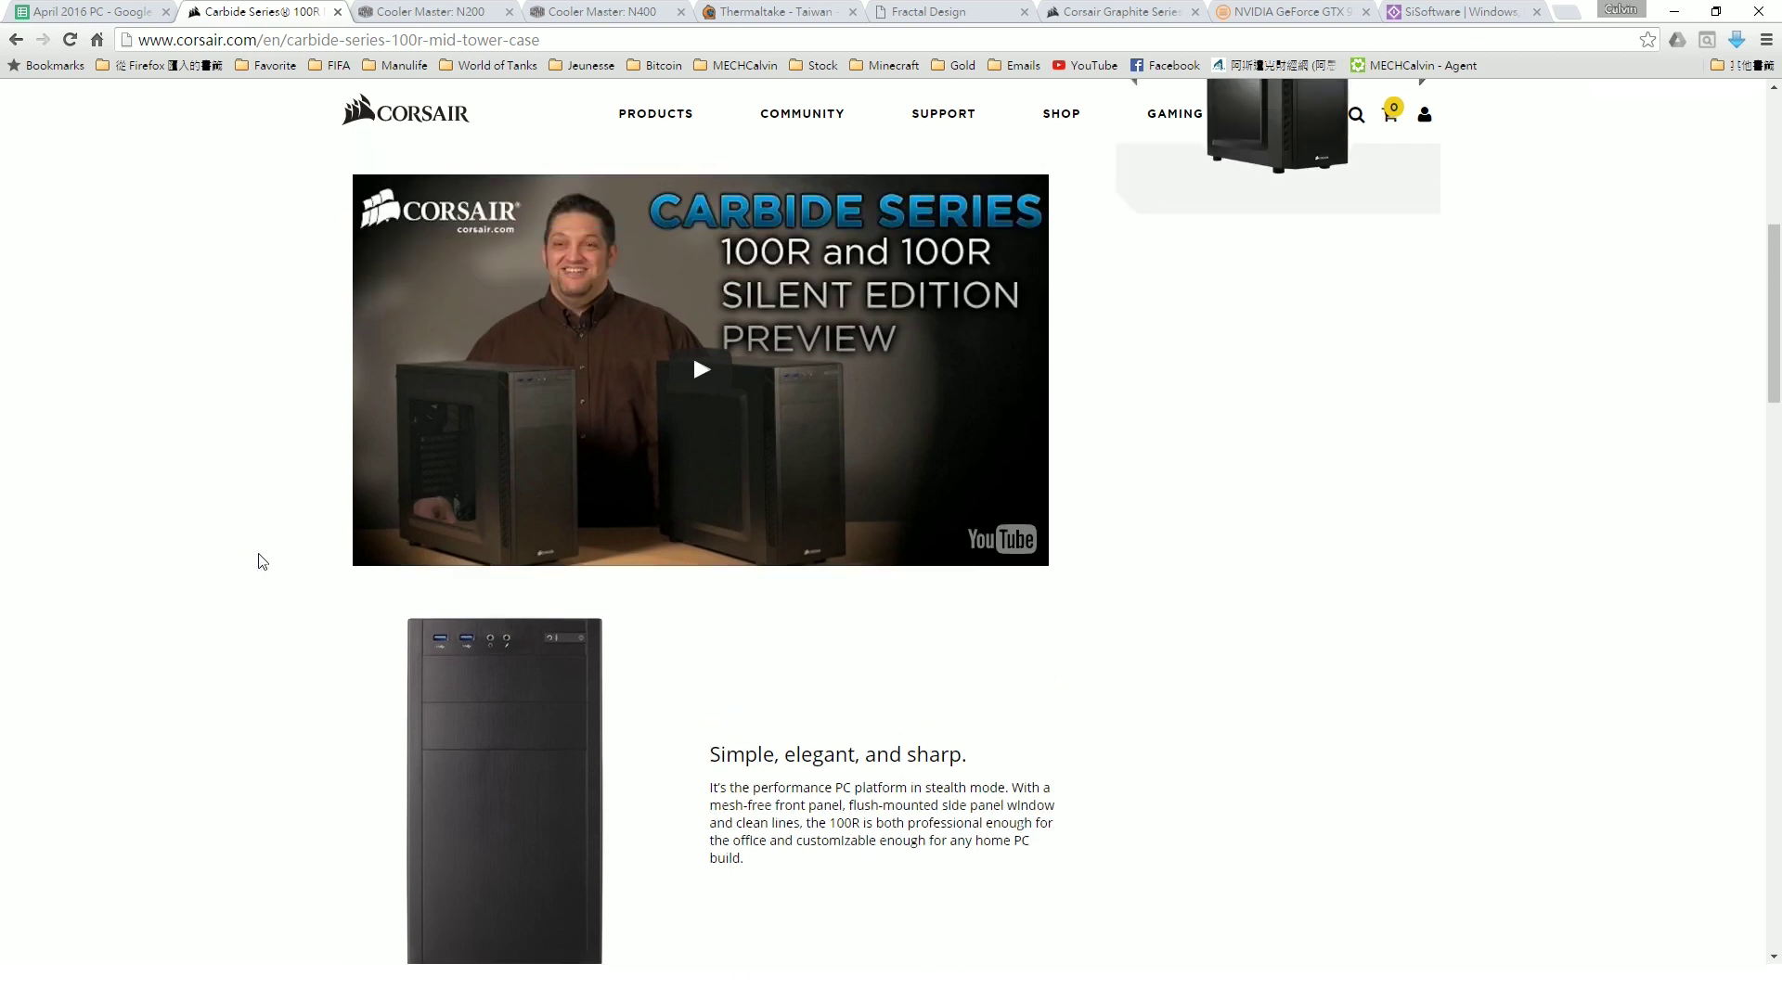
- Review the Corsair Carbide Series 100R product page, covering its design, storage, cooling and technical specifications
scroll(263, 561, down, 4)
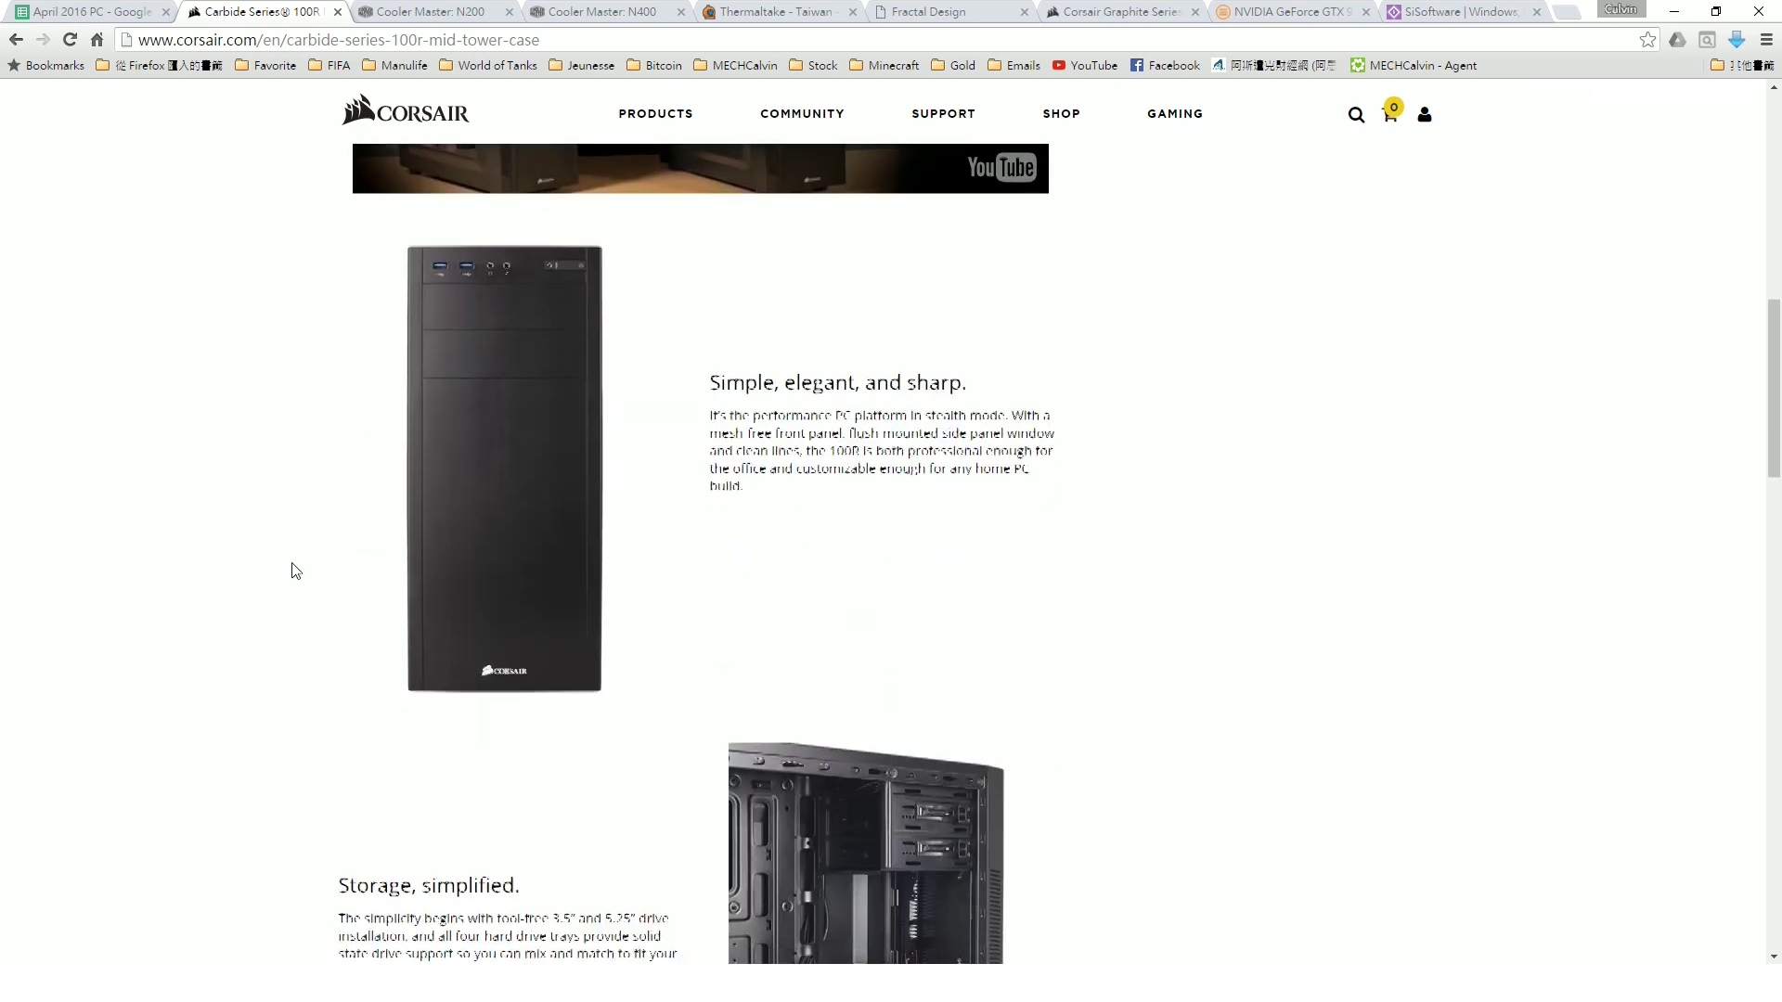
scroll(290, 569, down, 3)
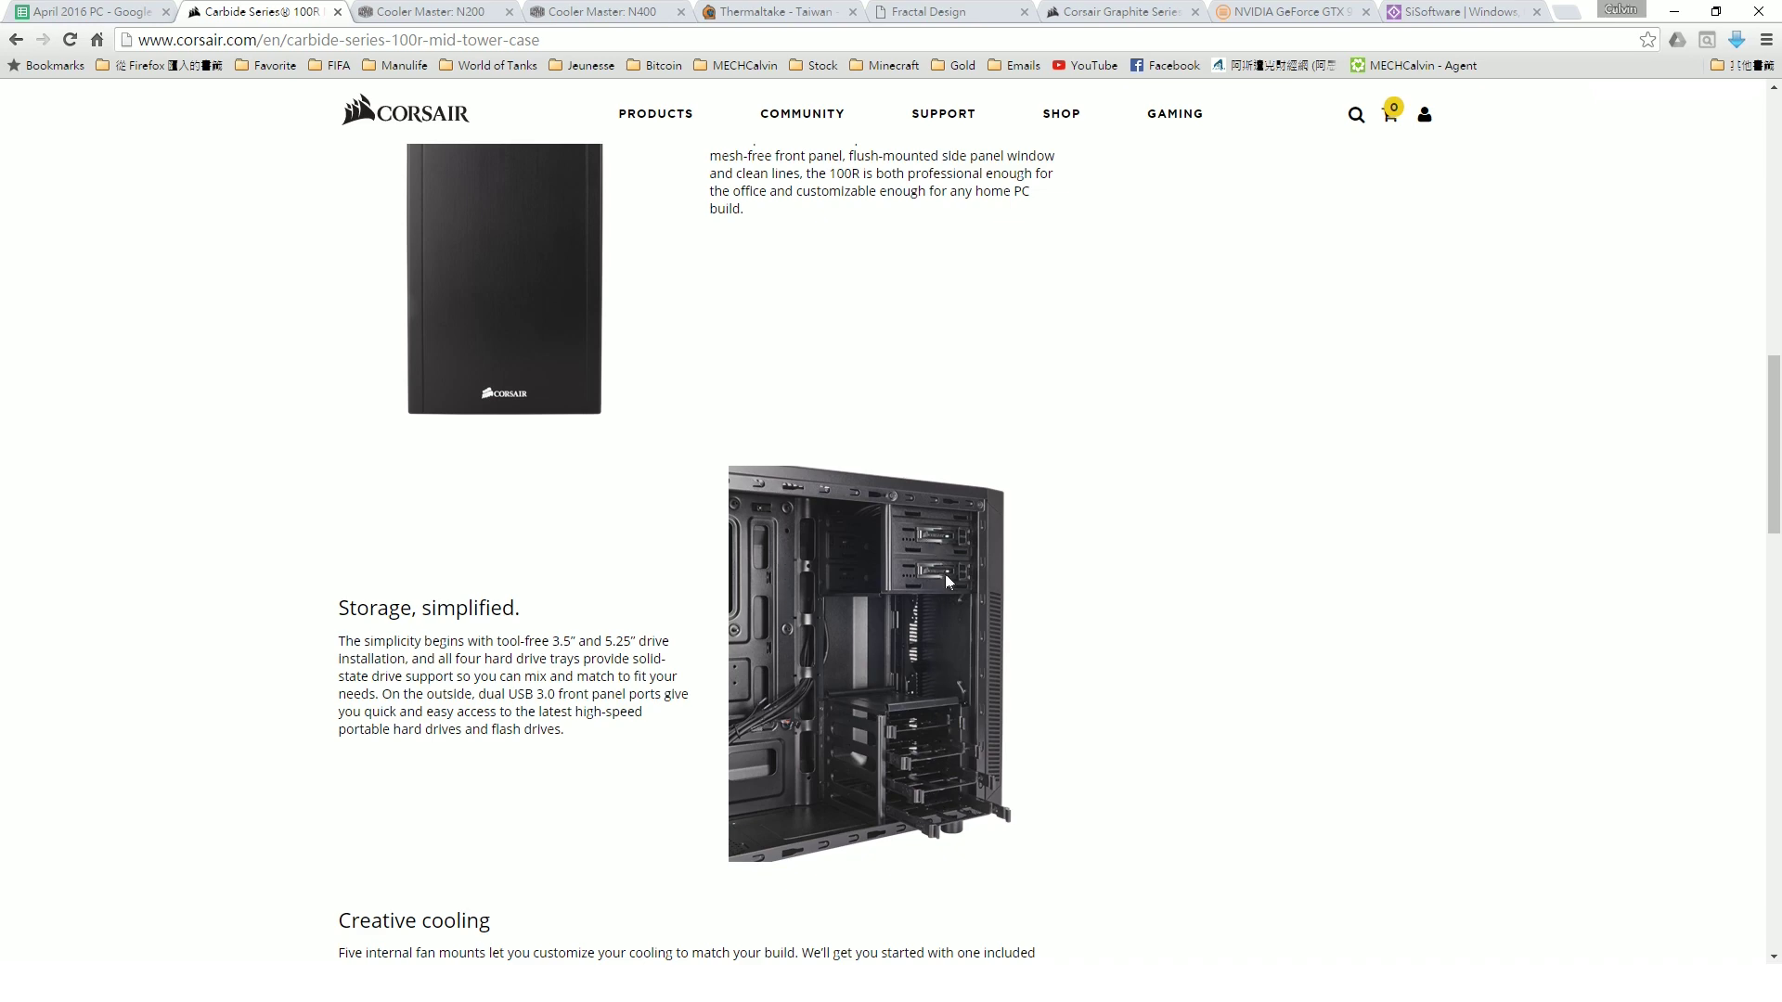
scroll(861, 685, down, 12)
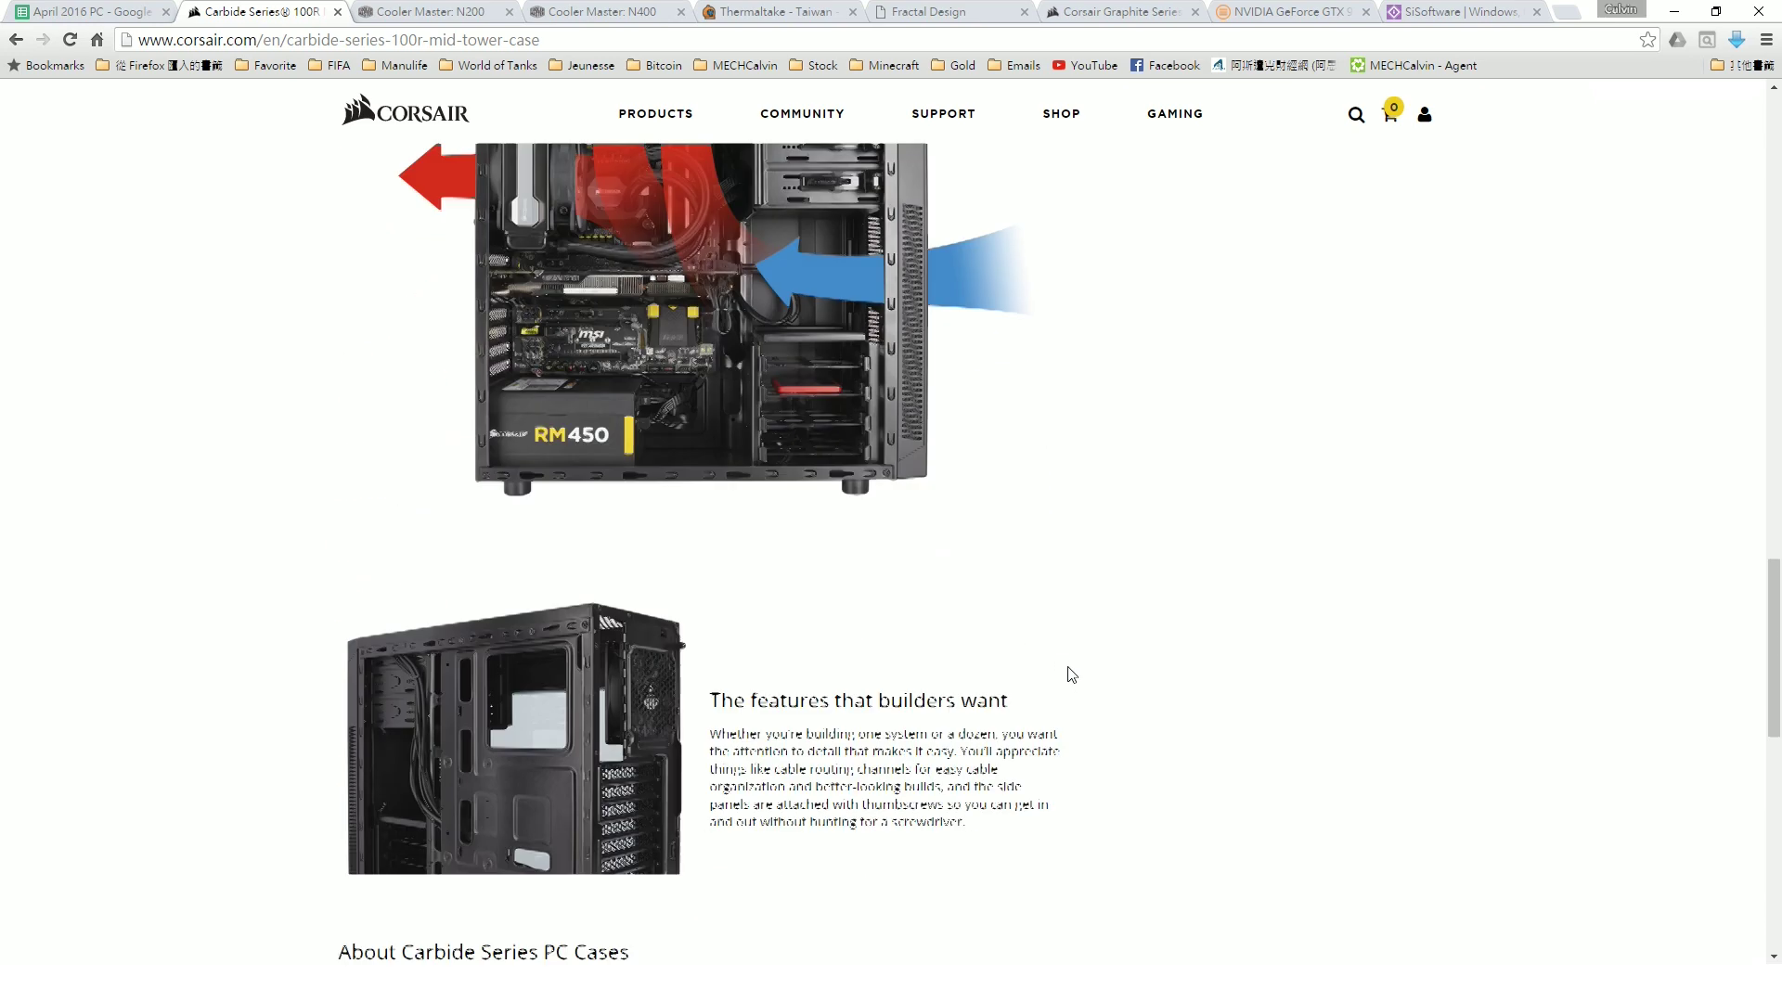
scroll(892, 648, down, 6)
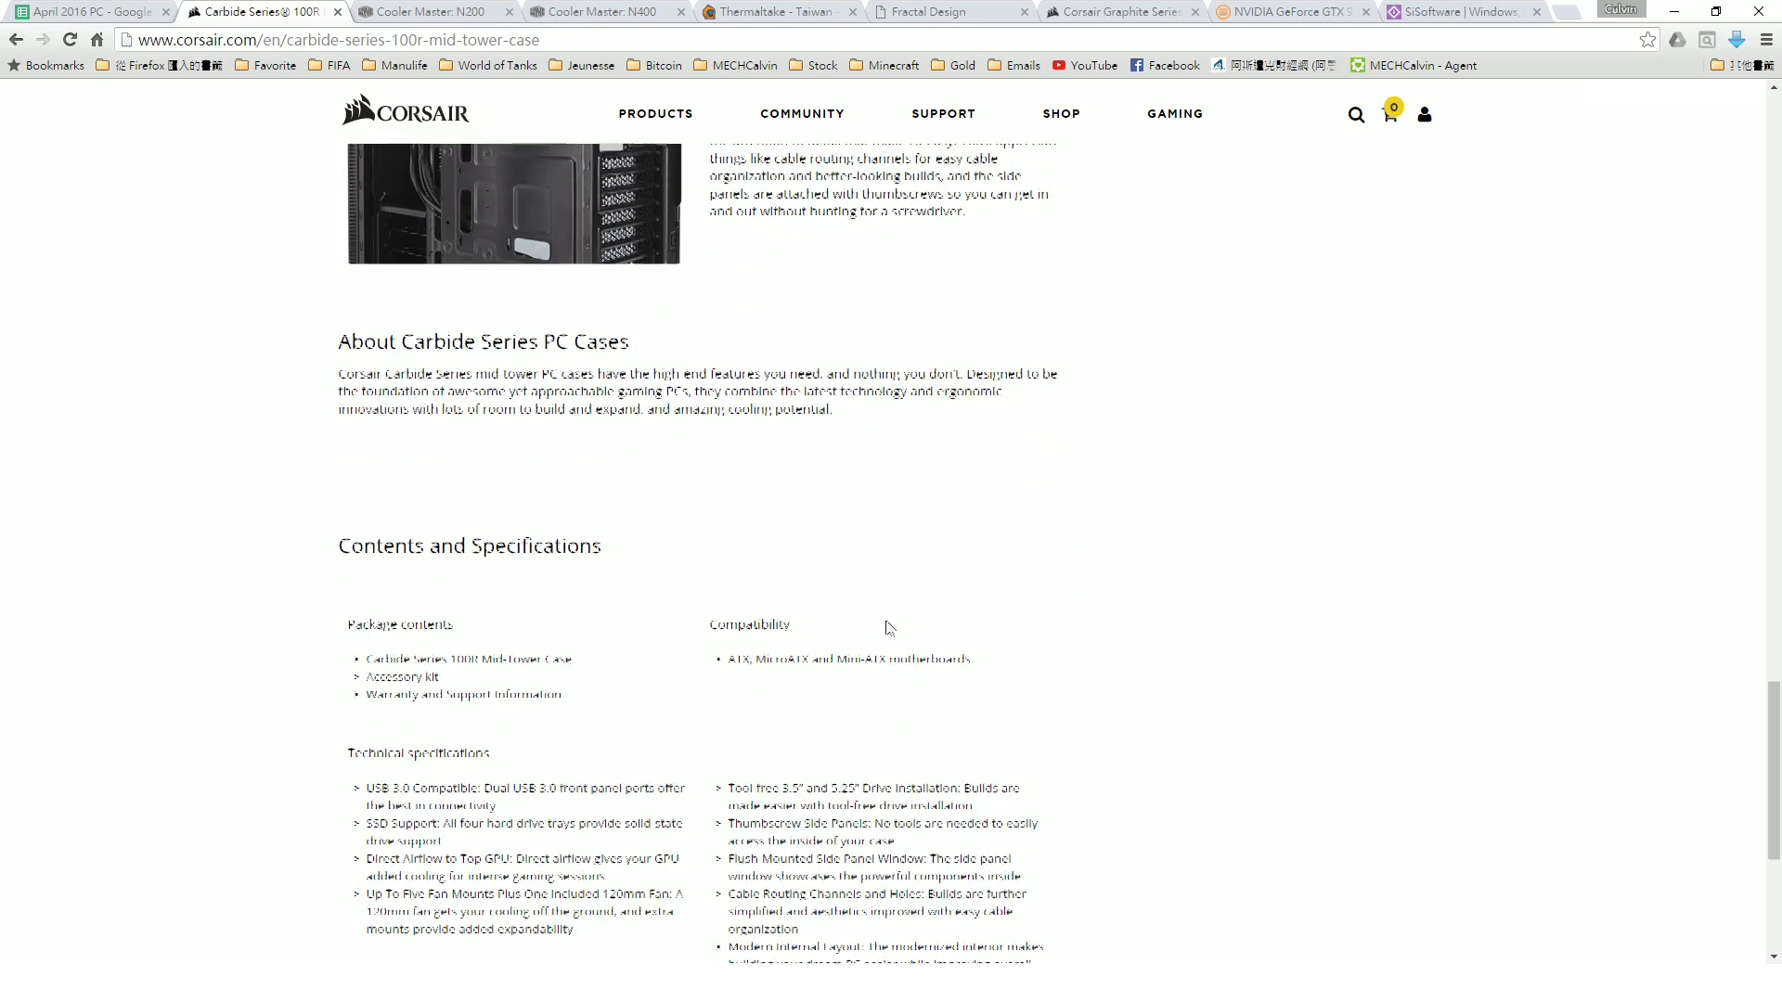
scroll(785, 608, up, 9)
scroll(784, 607, up, 20)
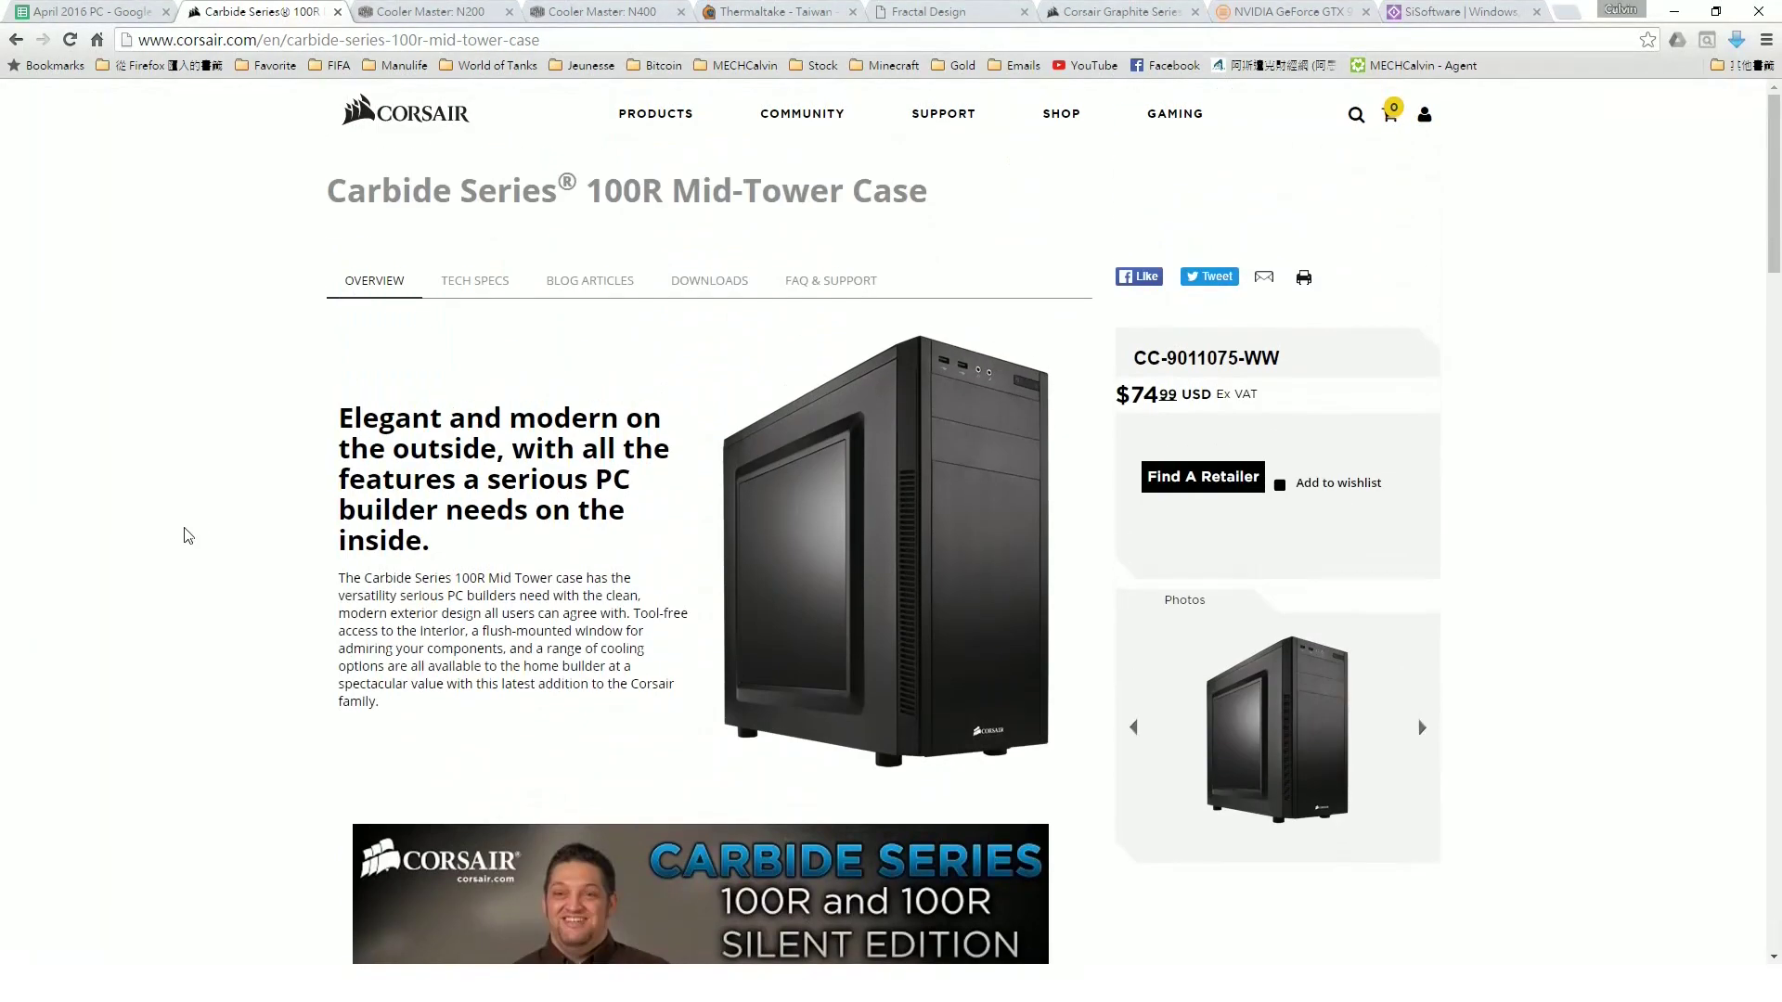
- Compare the Cooler Master N200 and N400 product pages, including the N400 configurations and the N200 expandability and cooling details
click(444, 9)
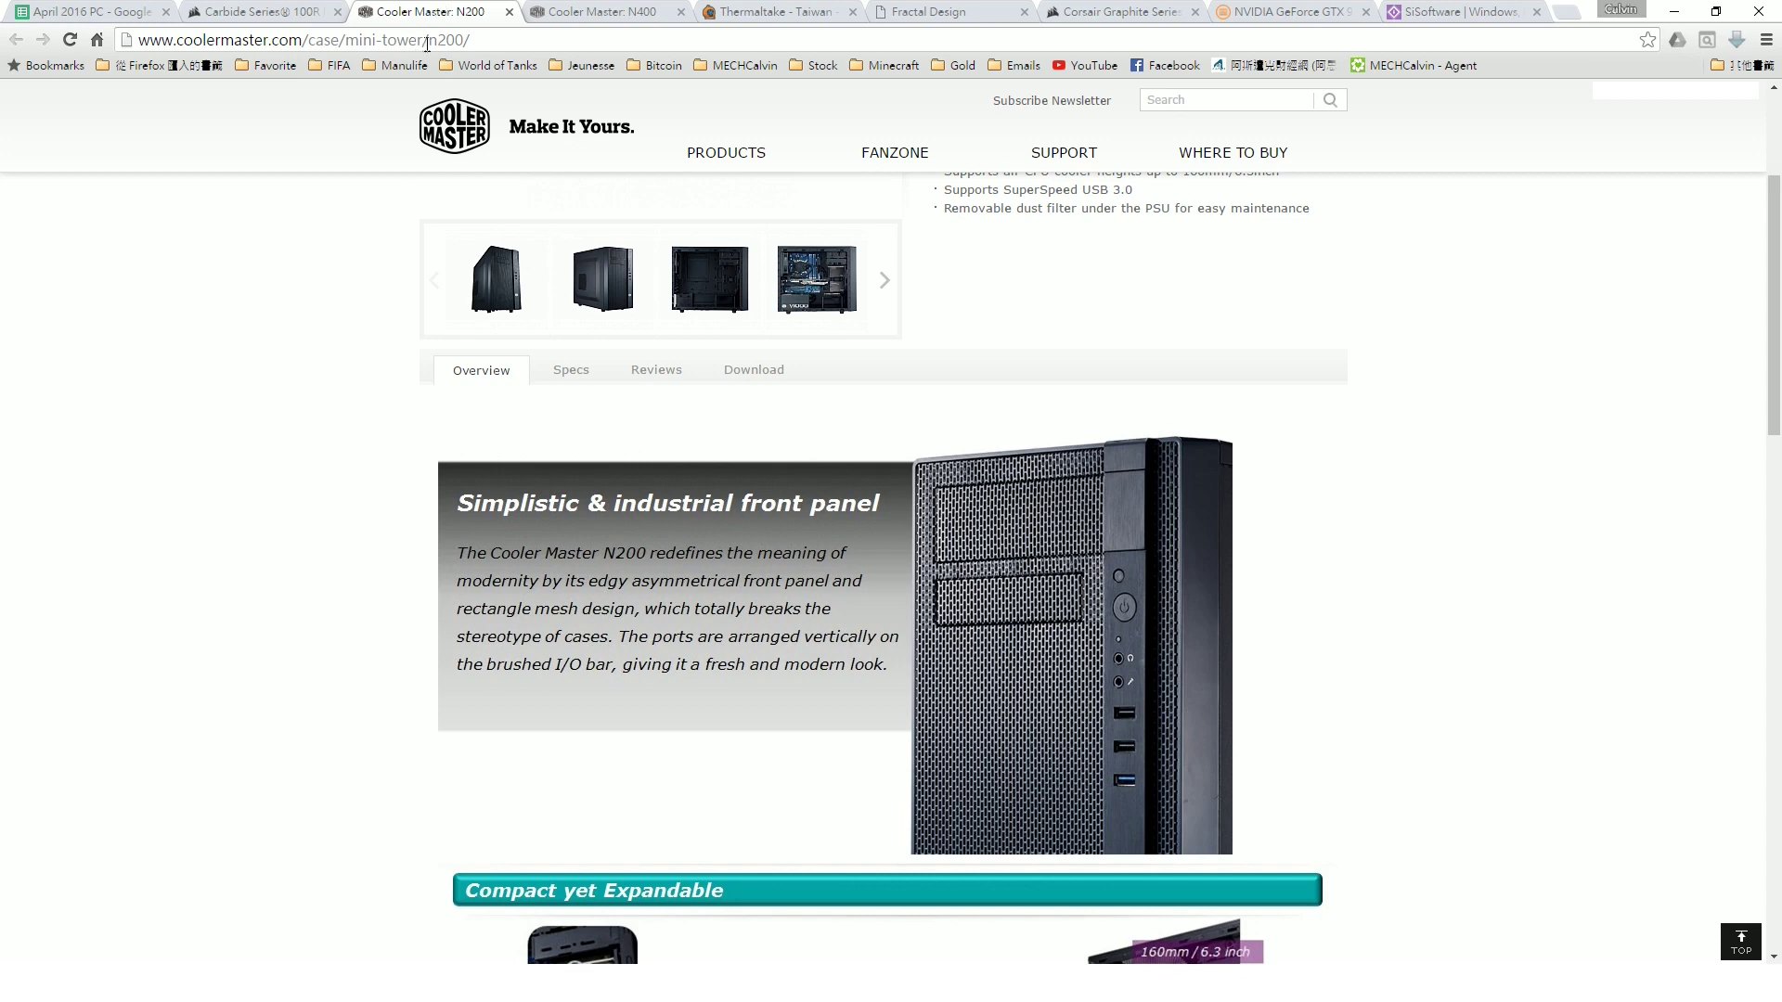
scroll(376, 450, up, 1)
scroll(376, 450, up, 3)
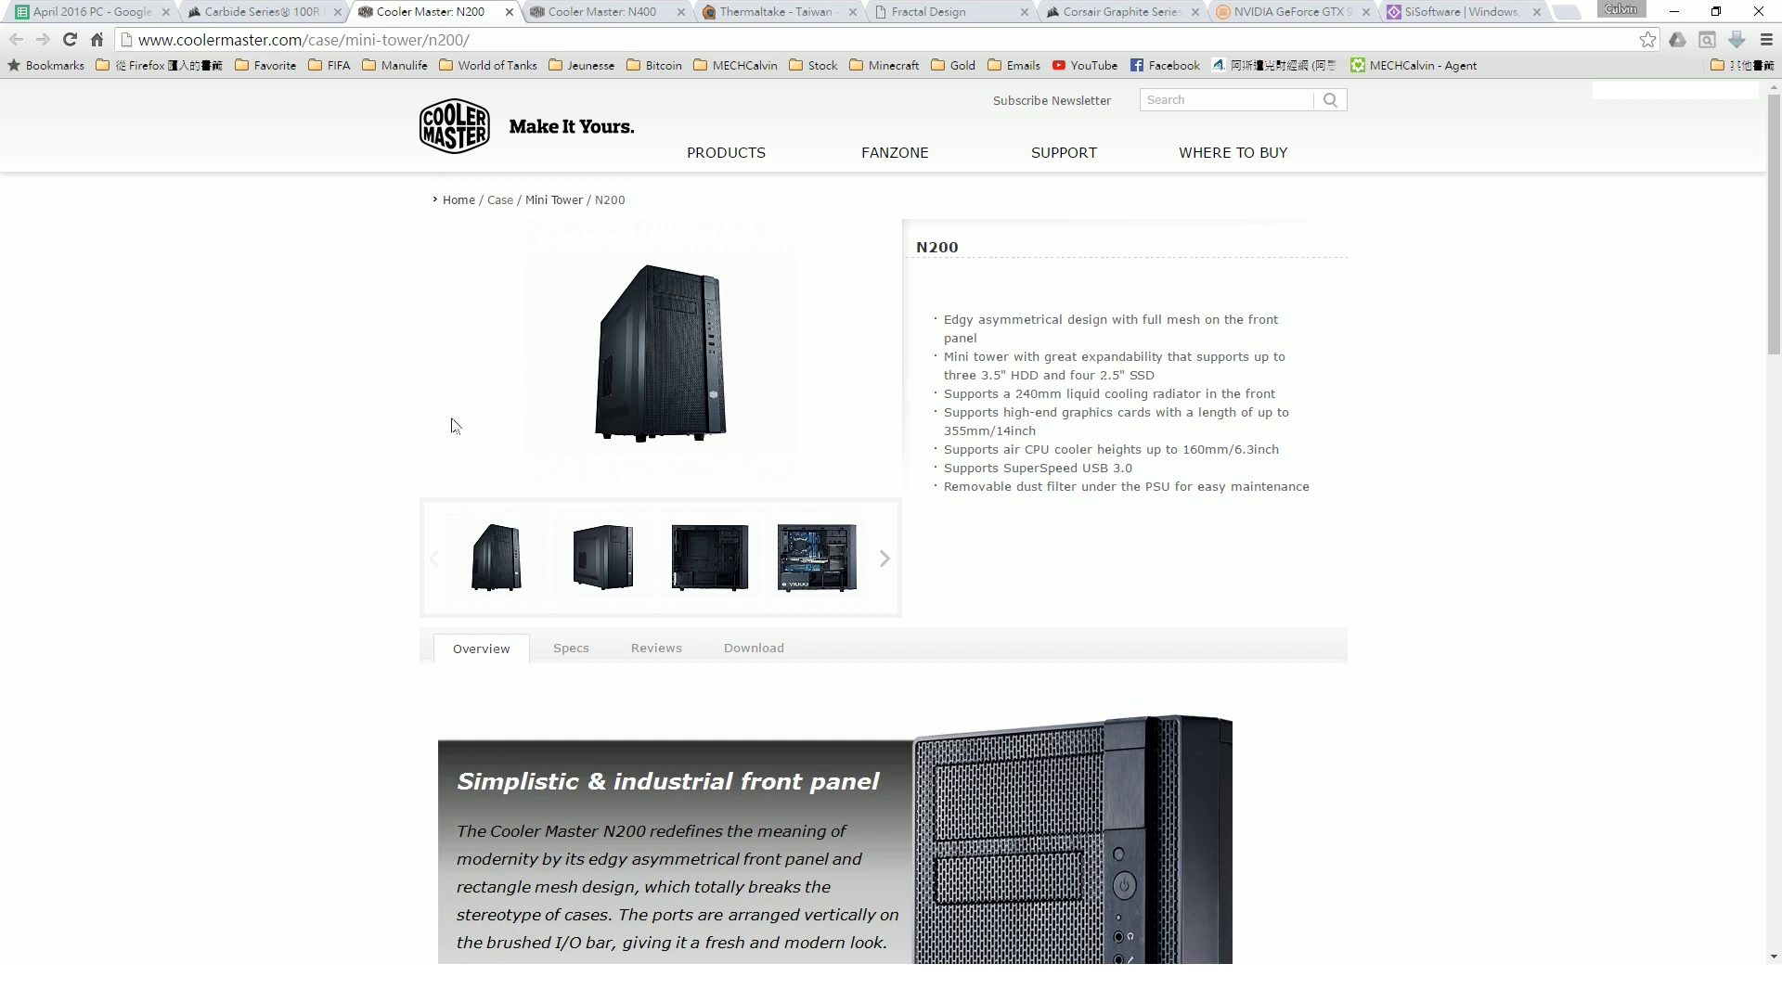
click(613, 11)
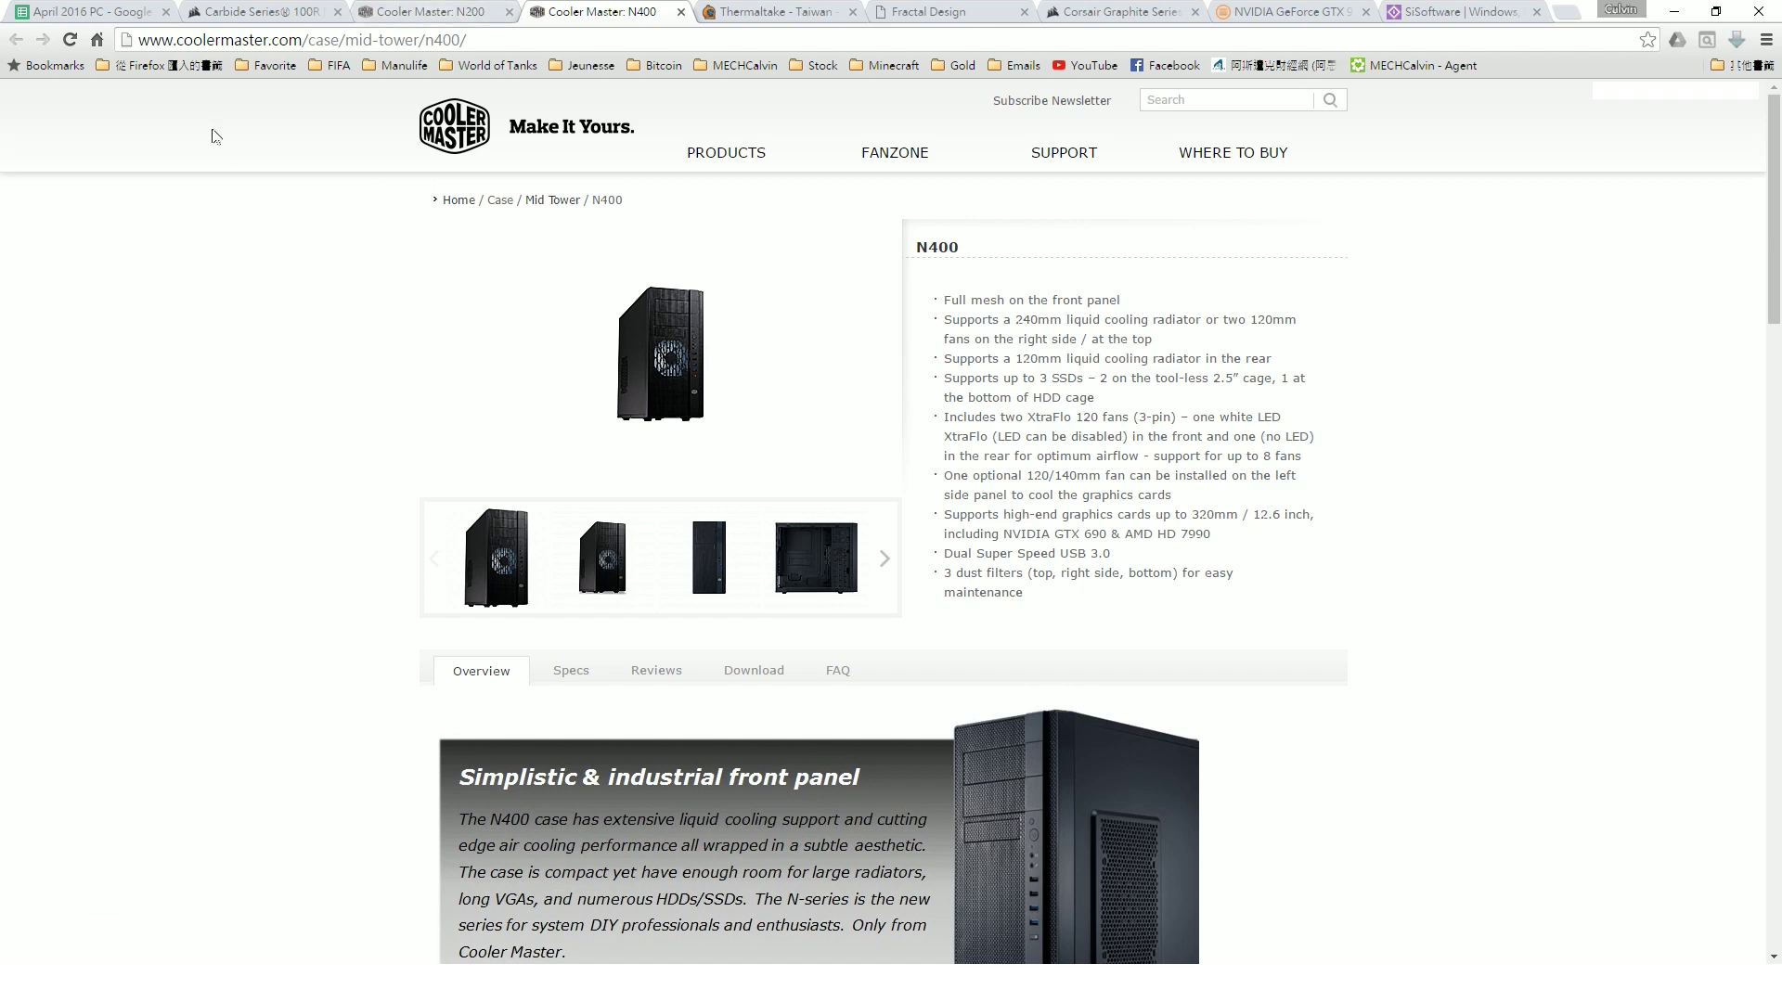
scroll(256, 486, down, 6)
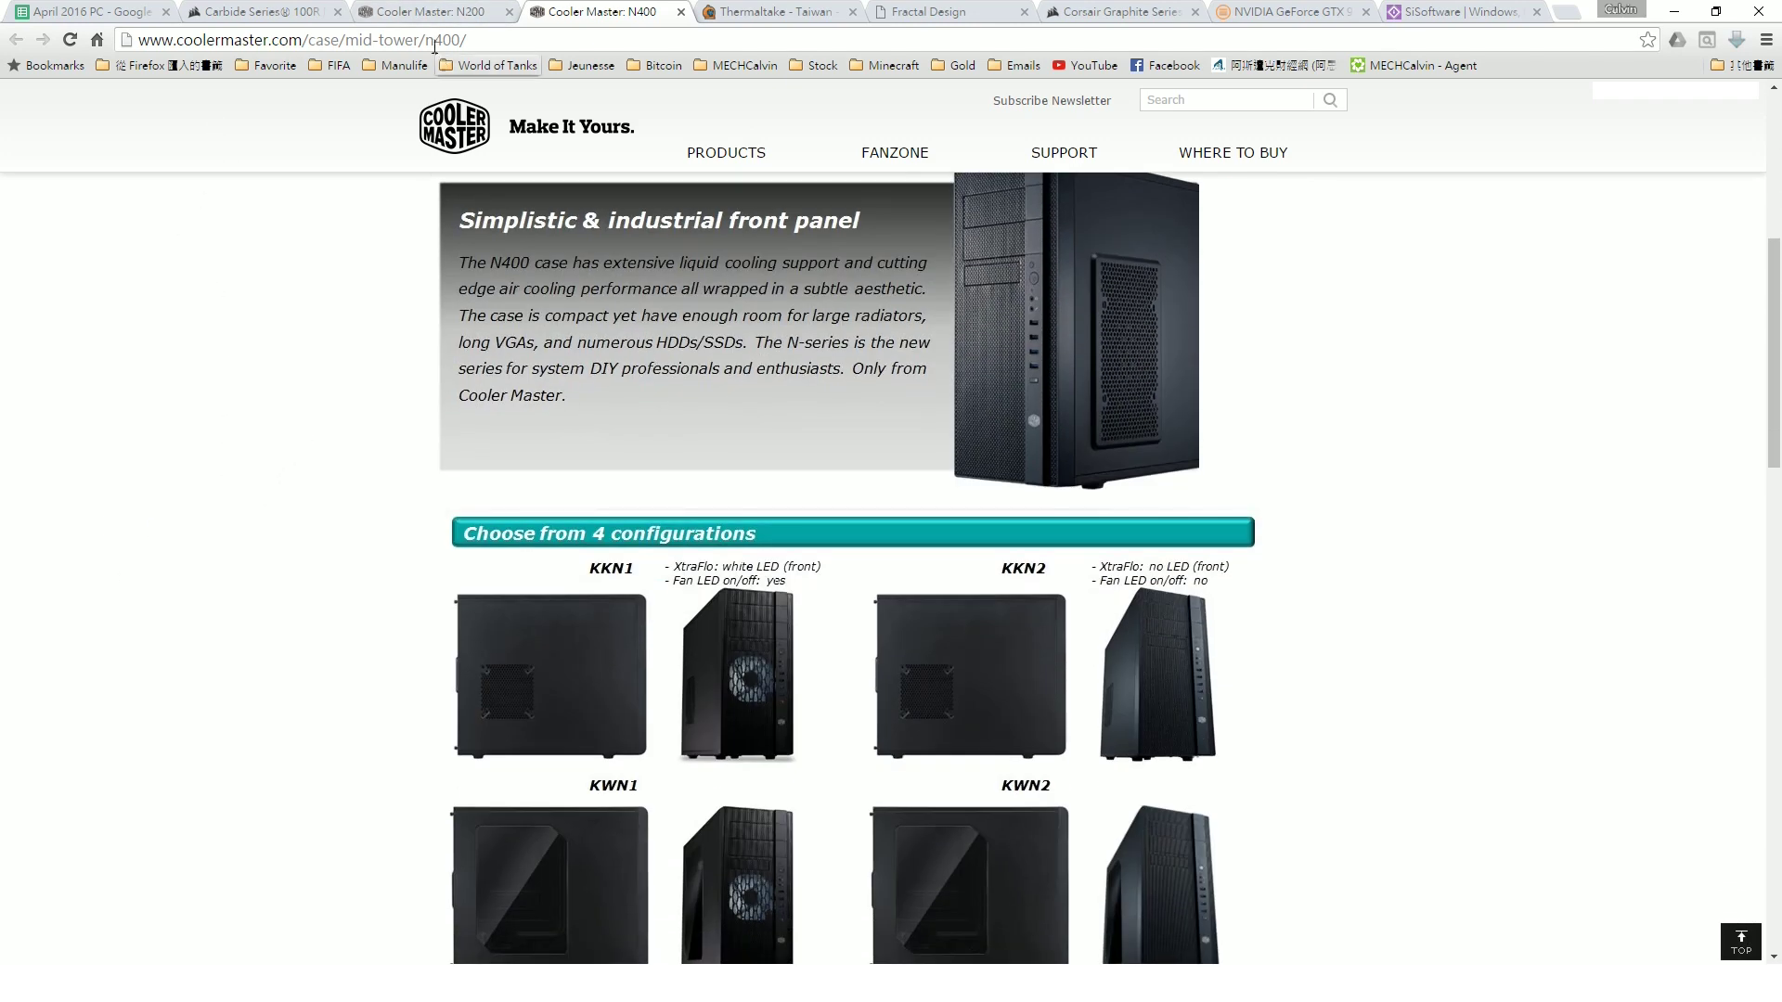
key(ctrl+shift+Tab)
scroll(312, 589, down, 7)
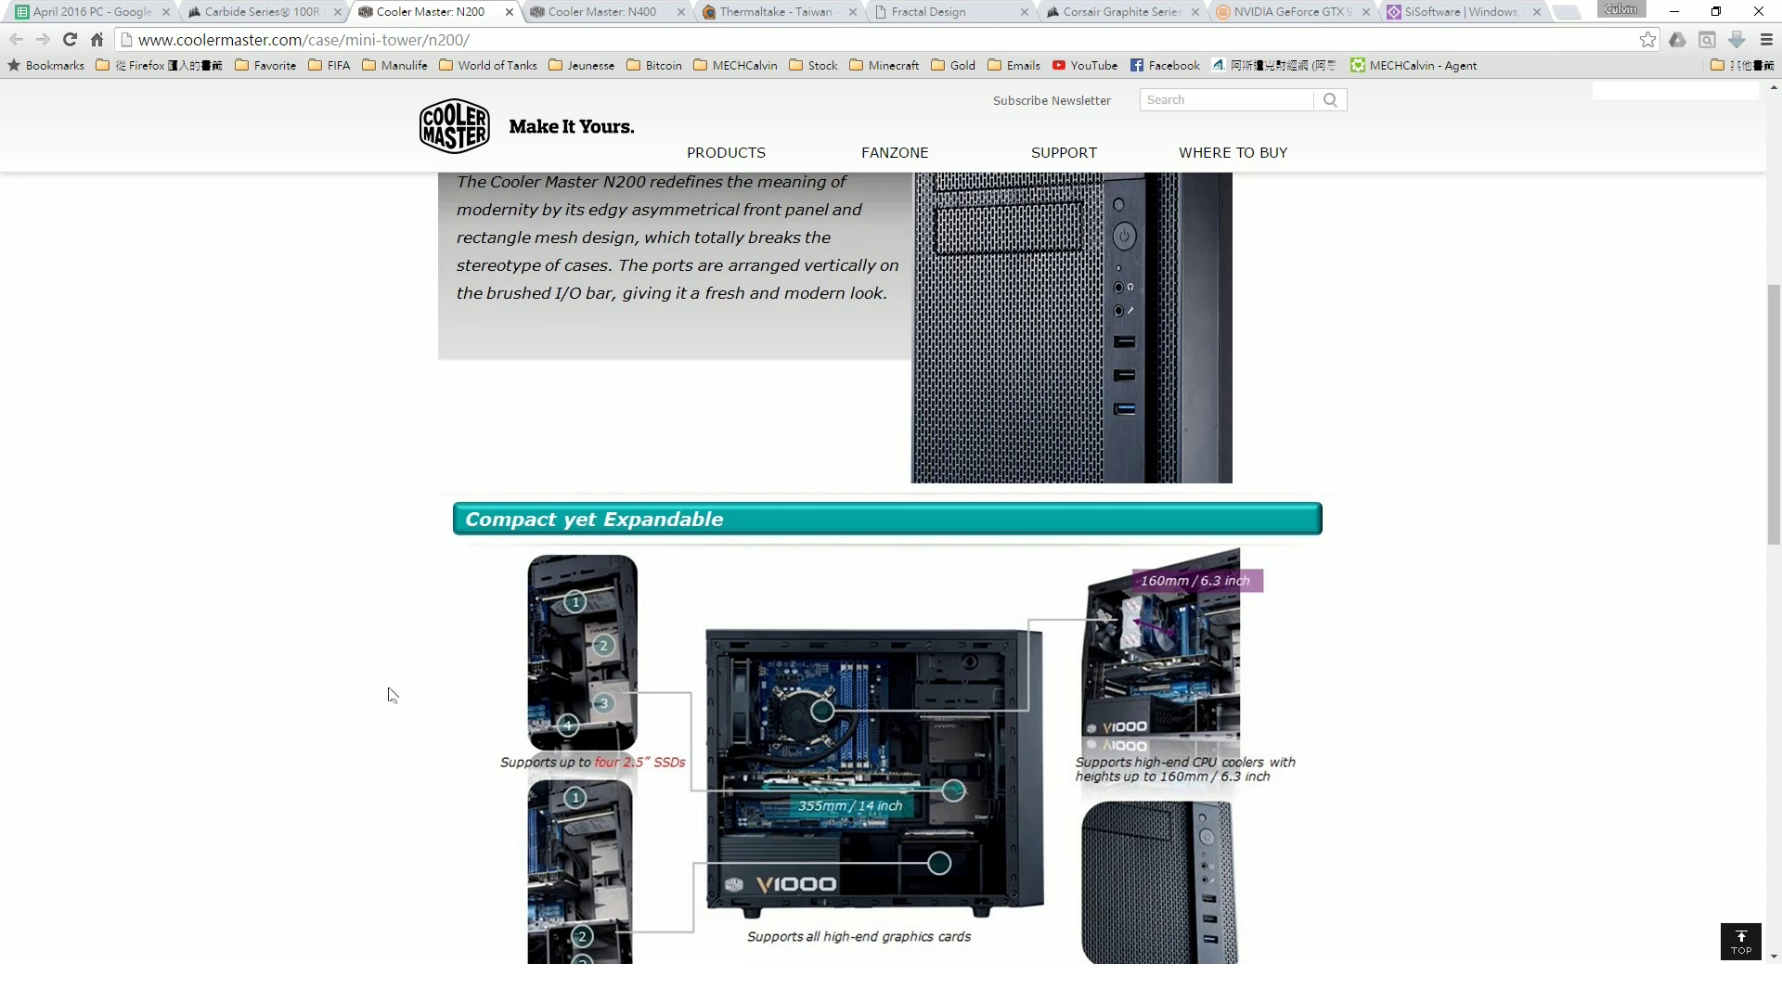
scroll(353, 673, down, 3)
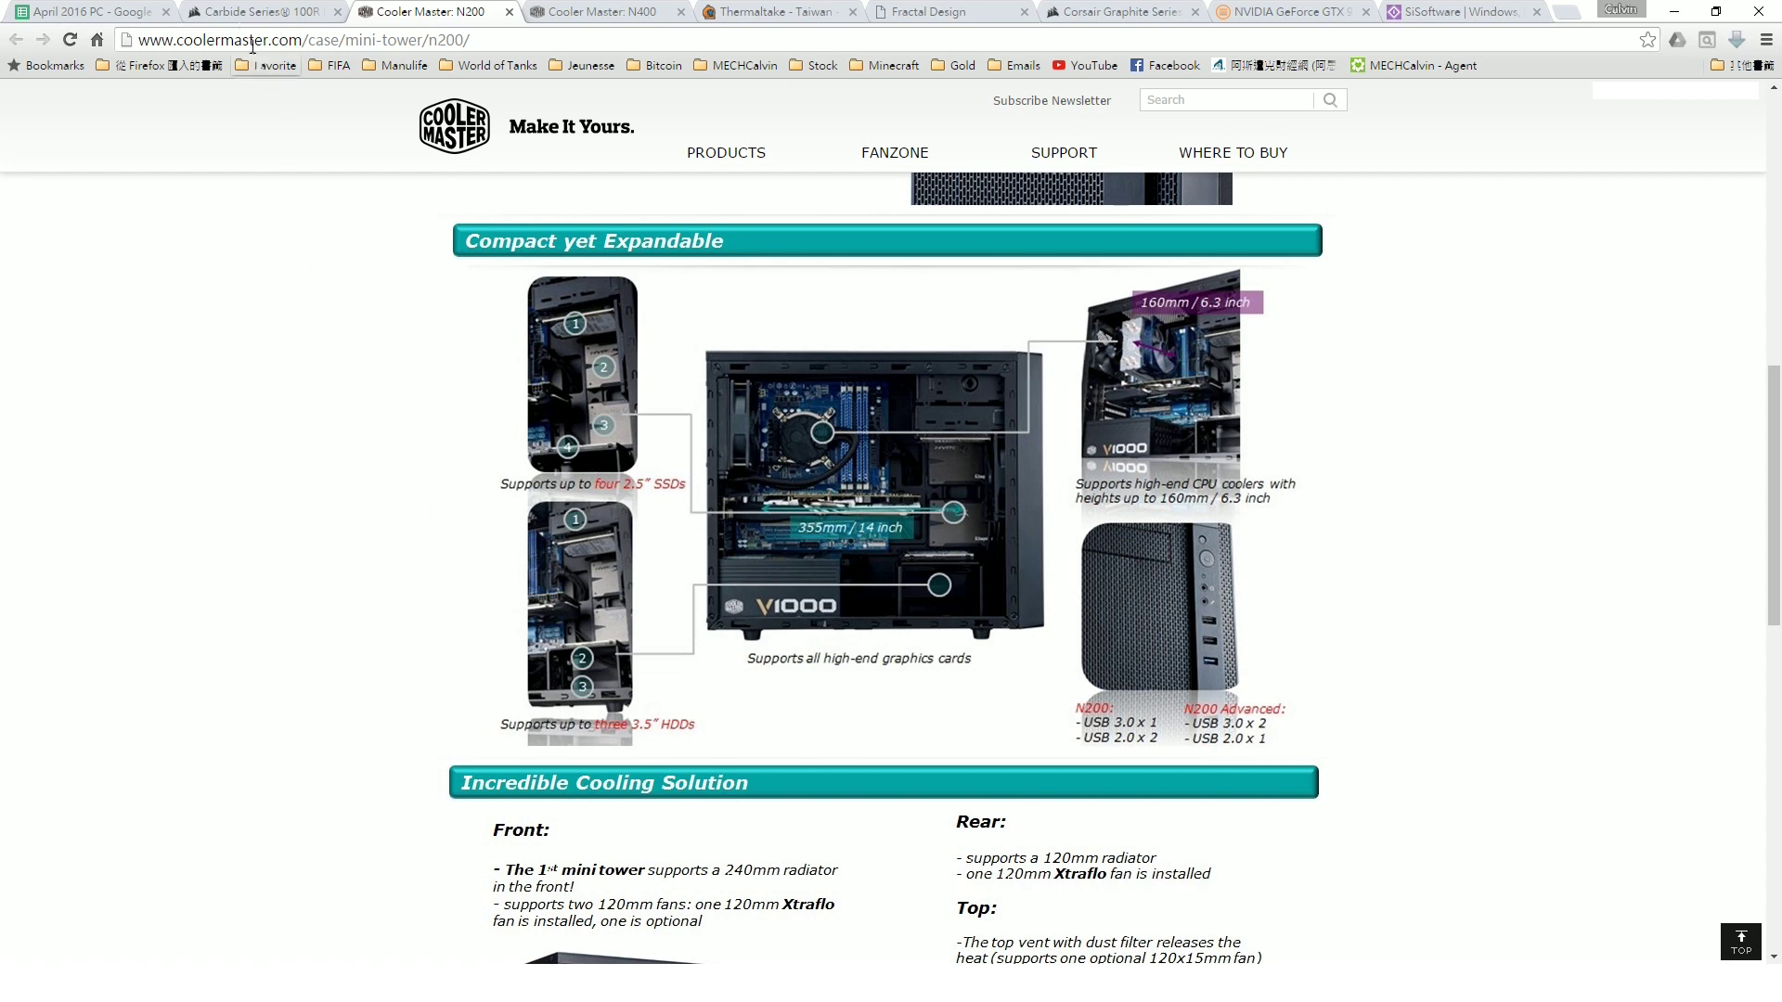
- Check the case model listed in the Items column of the April 2016 PC receipt spreadsheet
click(93, 11)
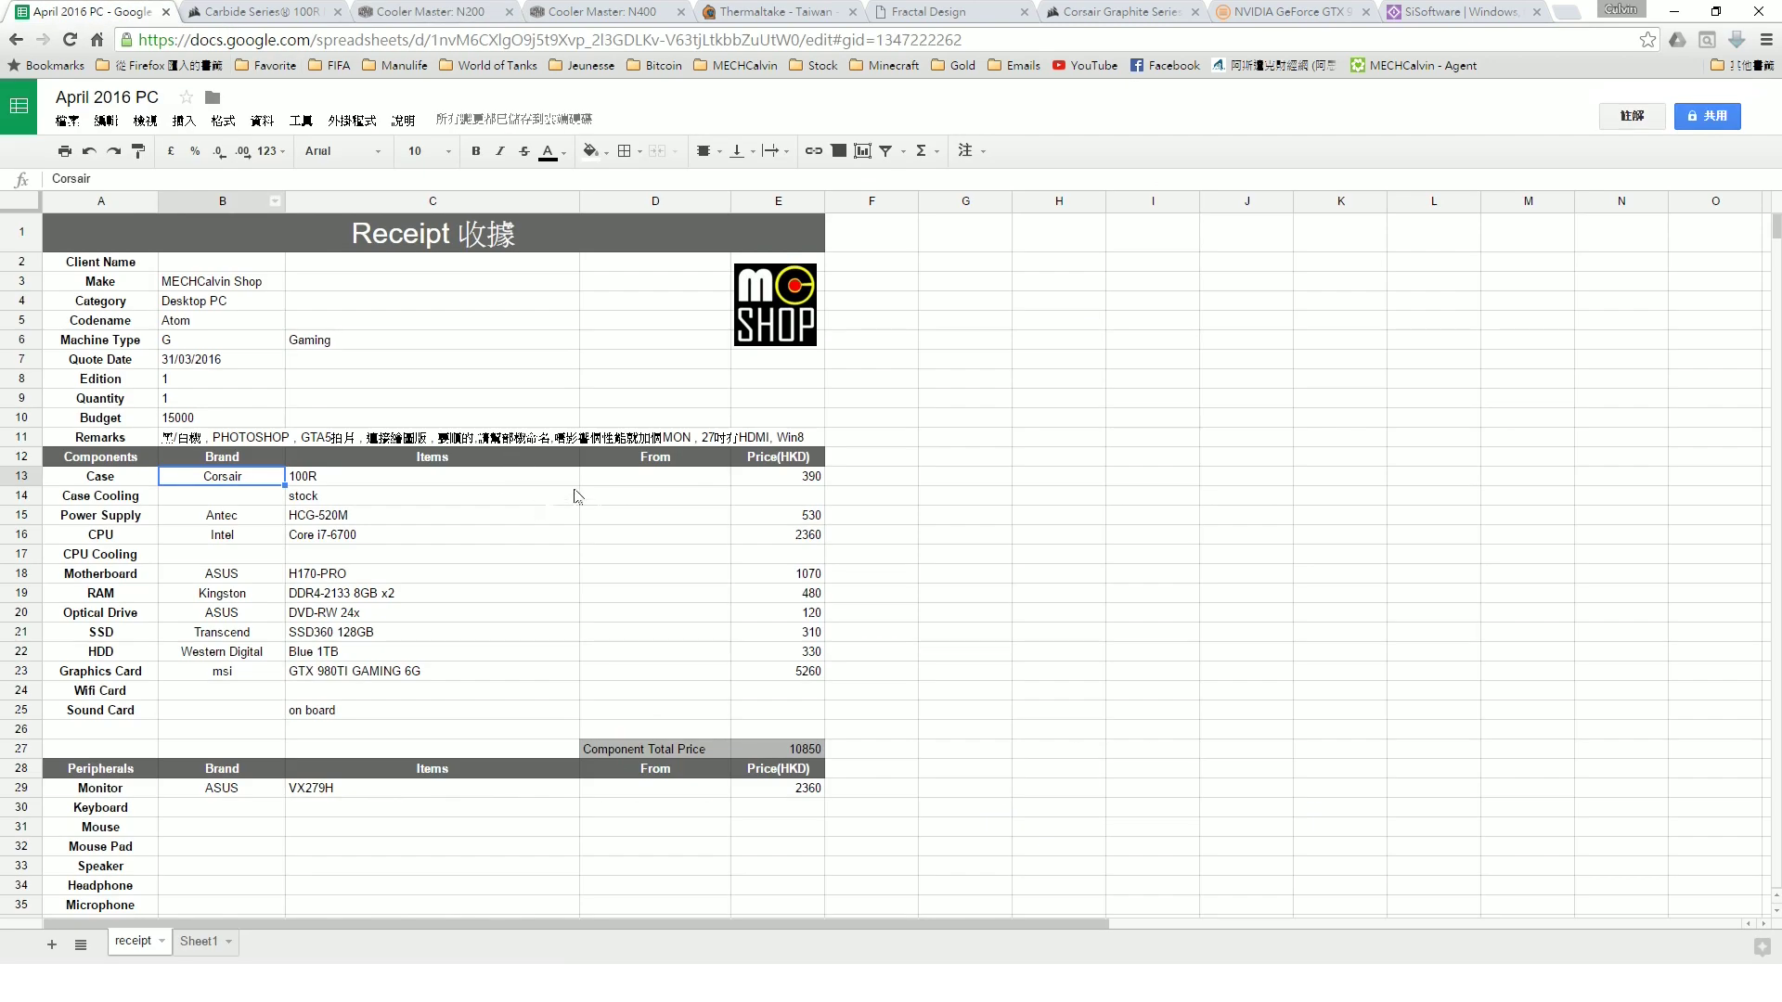
click(473, 482)
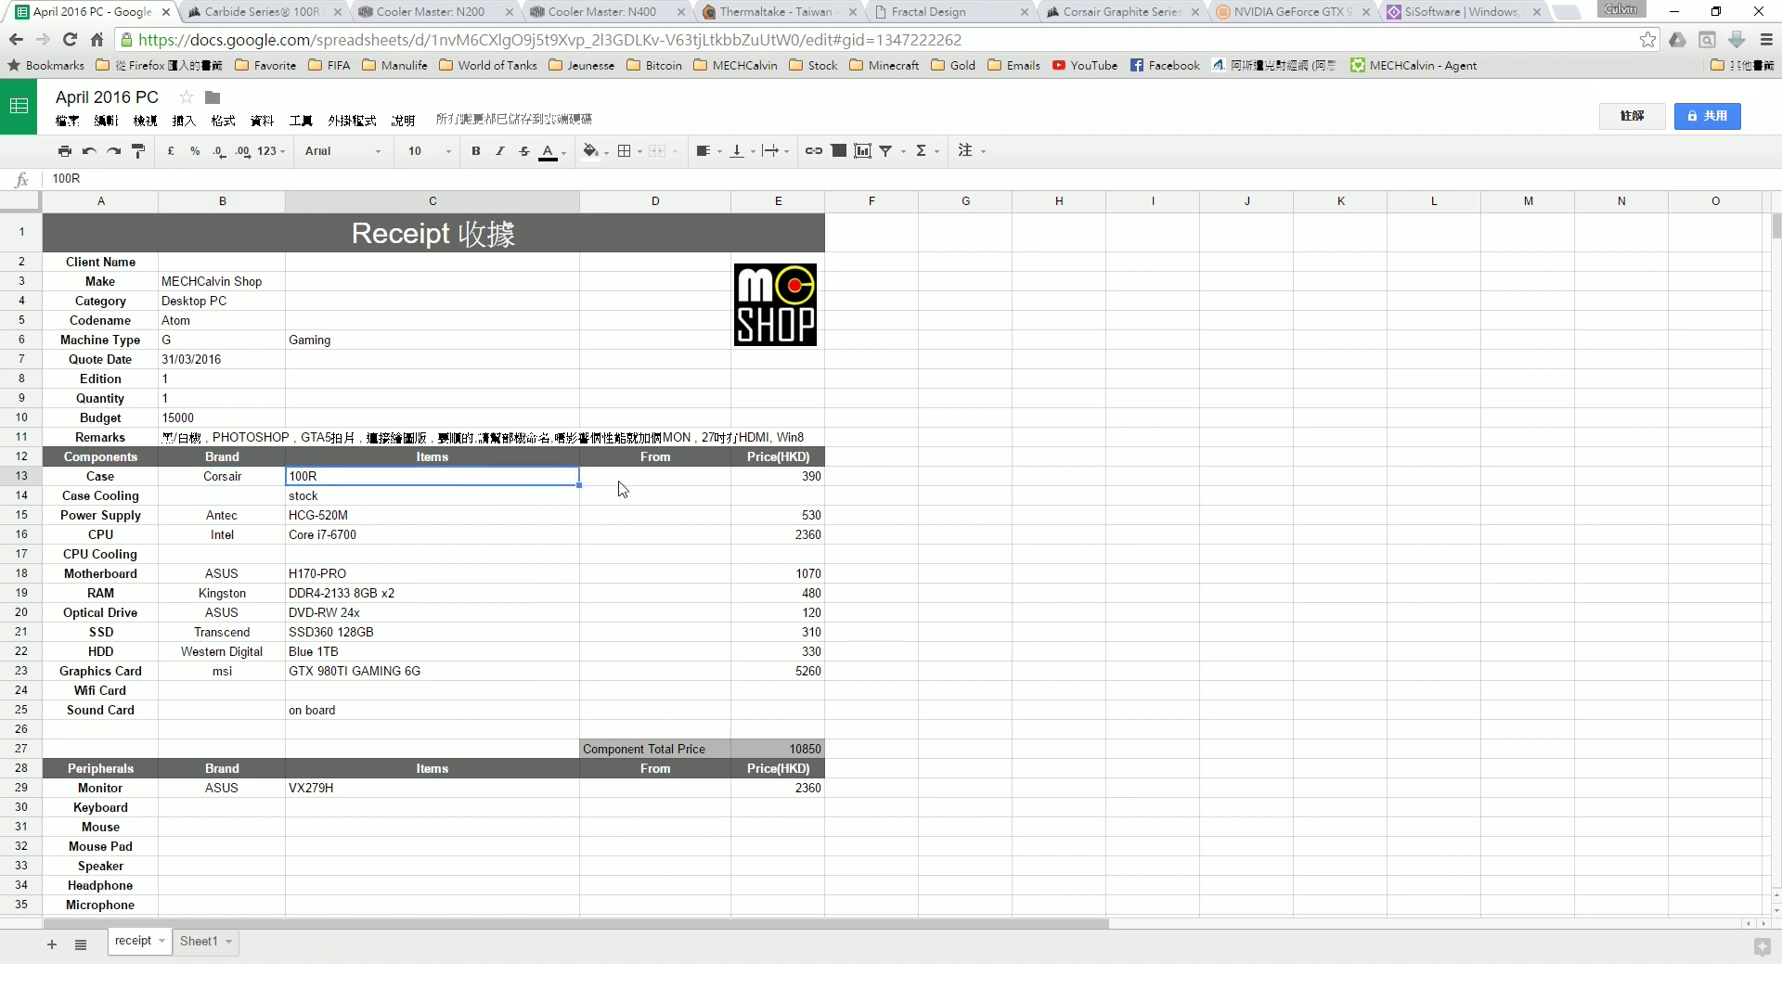
- Review the Thermaltake Versa N21 design page, covering the exterior, tool-free interior, top I/O ports and cooling sections
click(756, 13)
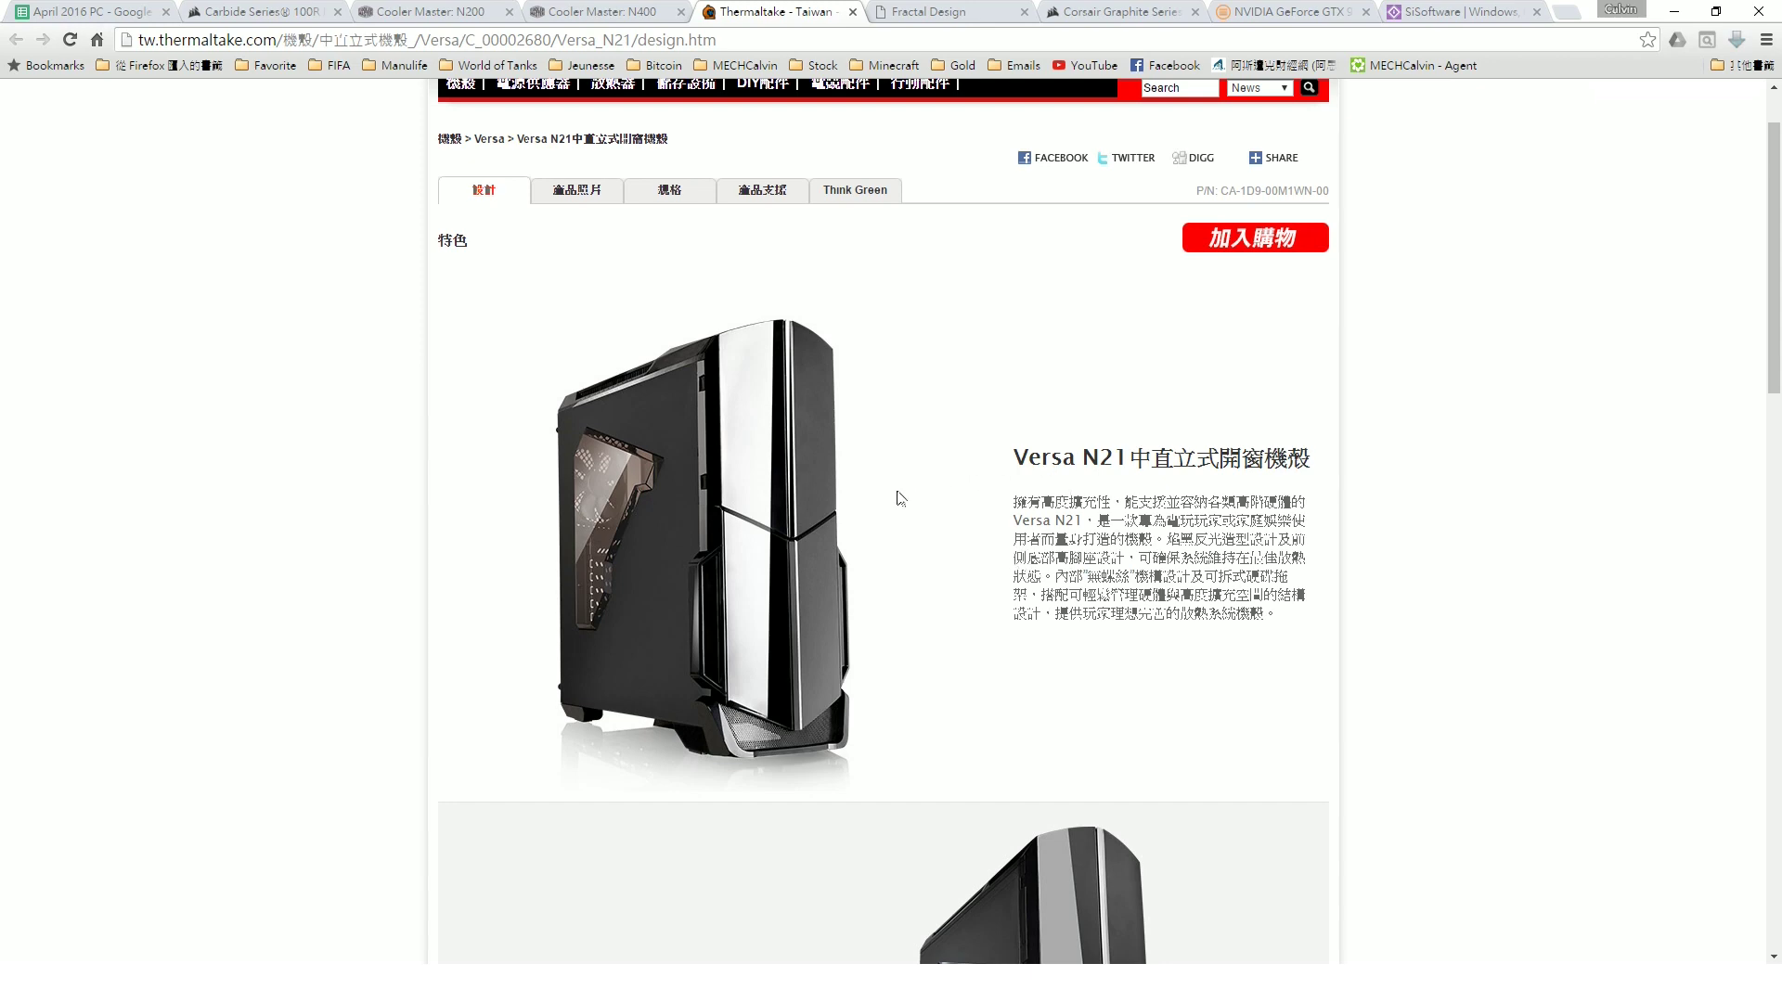
scroll(360, 516, up, 1)
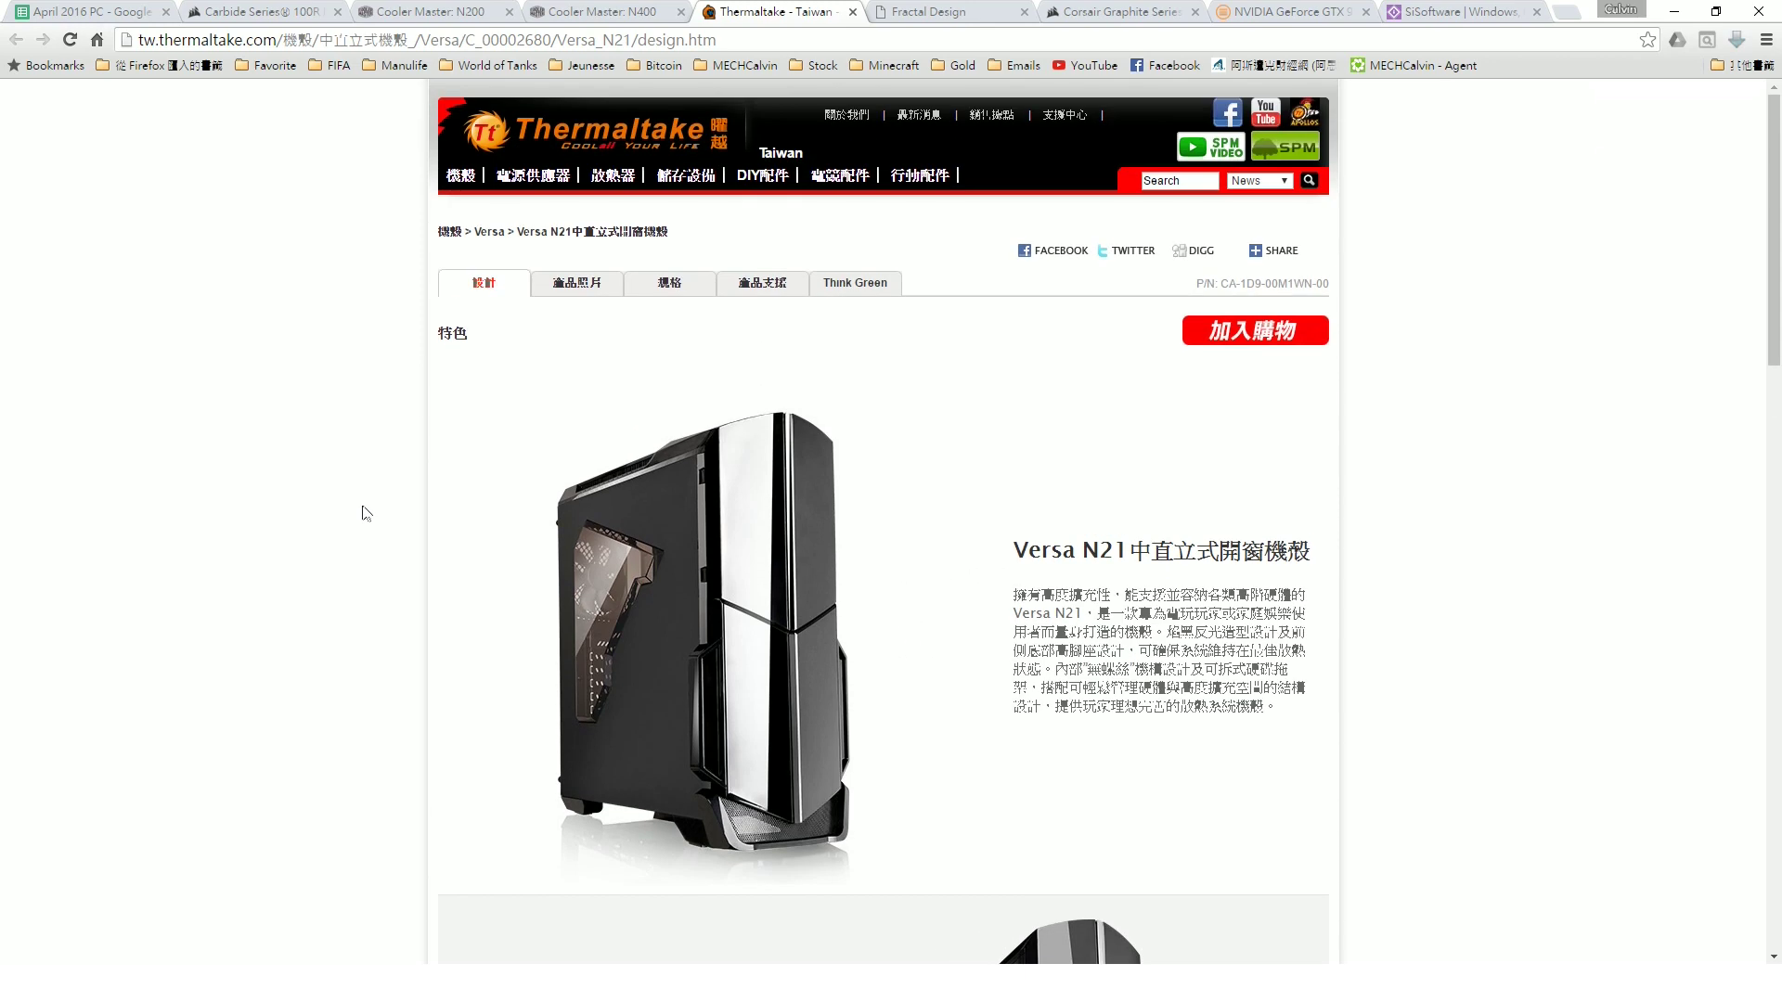
scroll(822, 564, down, 1)
scroll(1253, 641, down, 14)
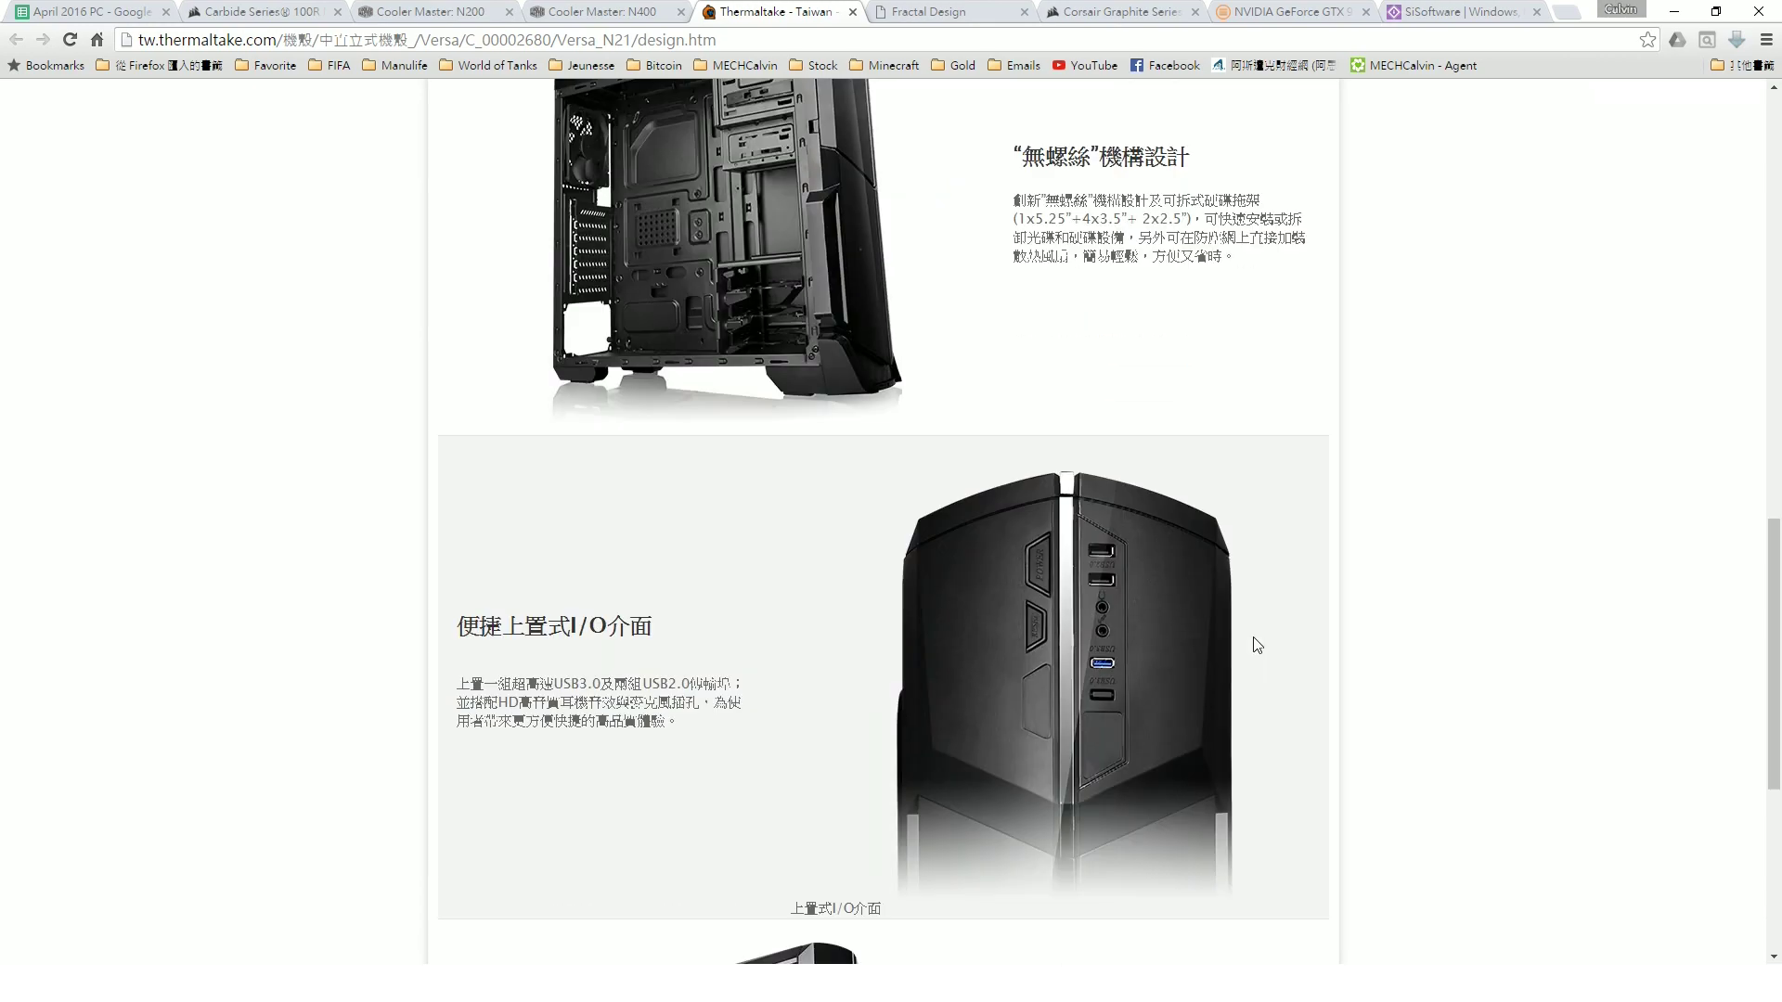
scroll(1252, 639, up, 6)
scroll(907, 644, up, 7)
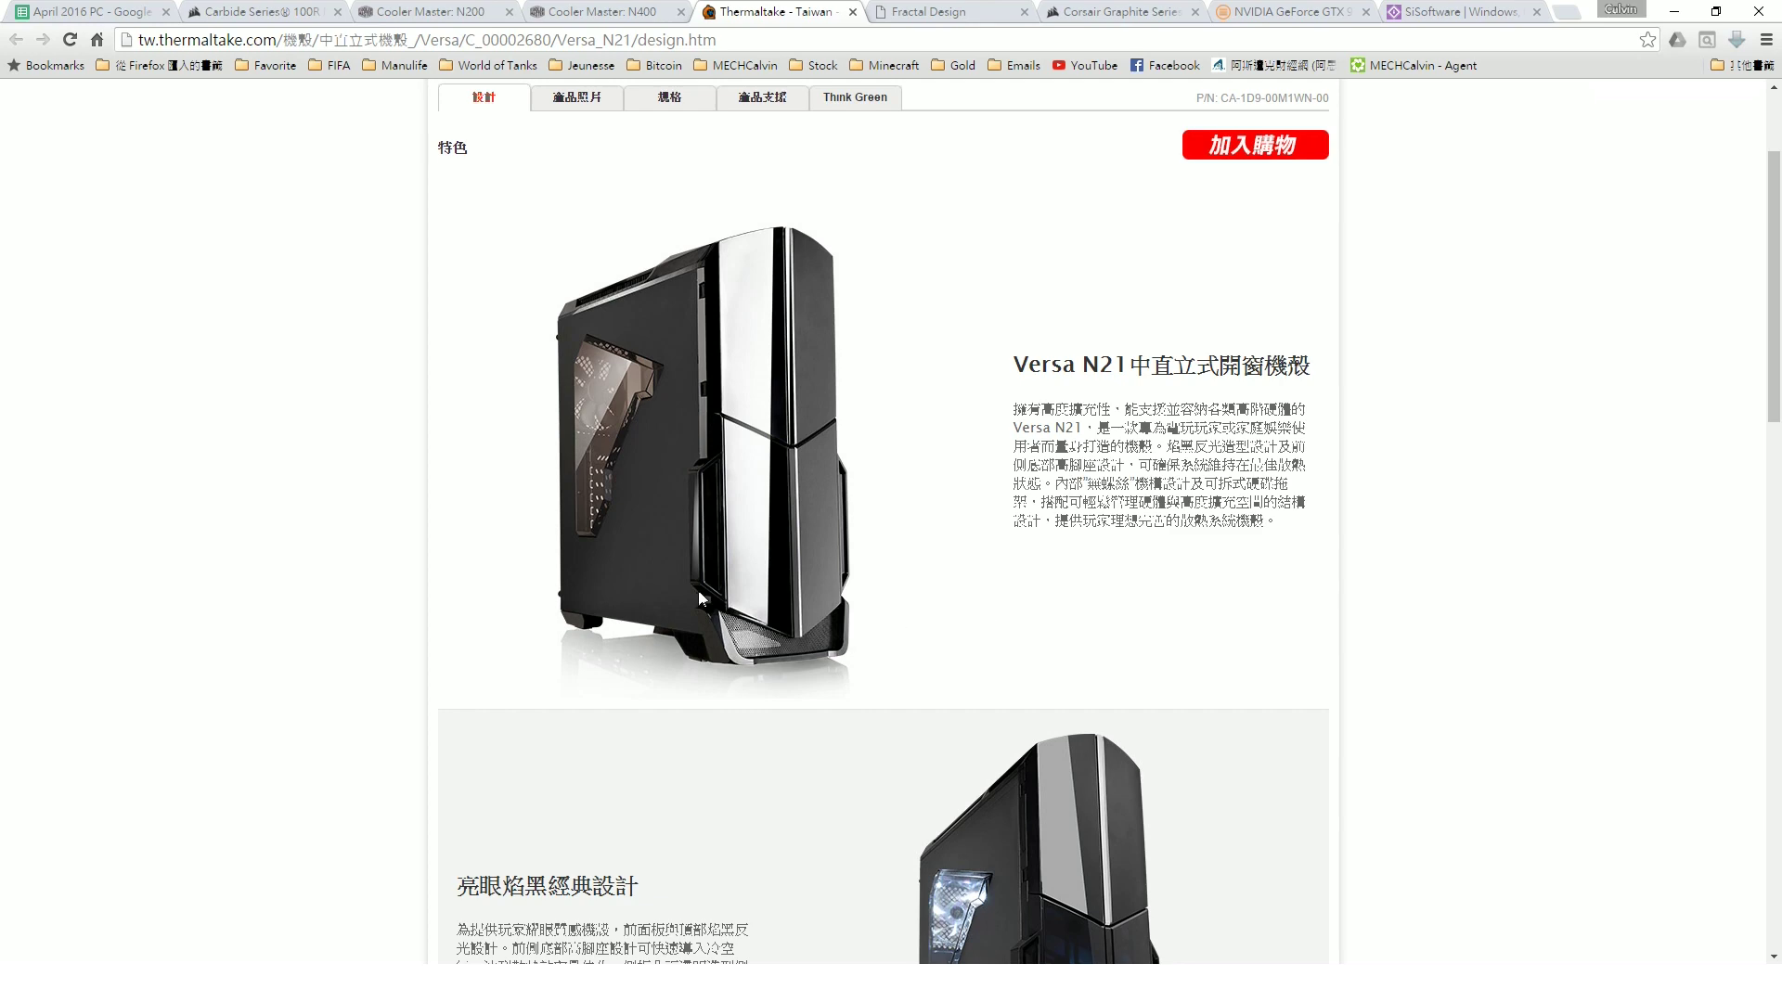
scroll(936, 715, down, 4)
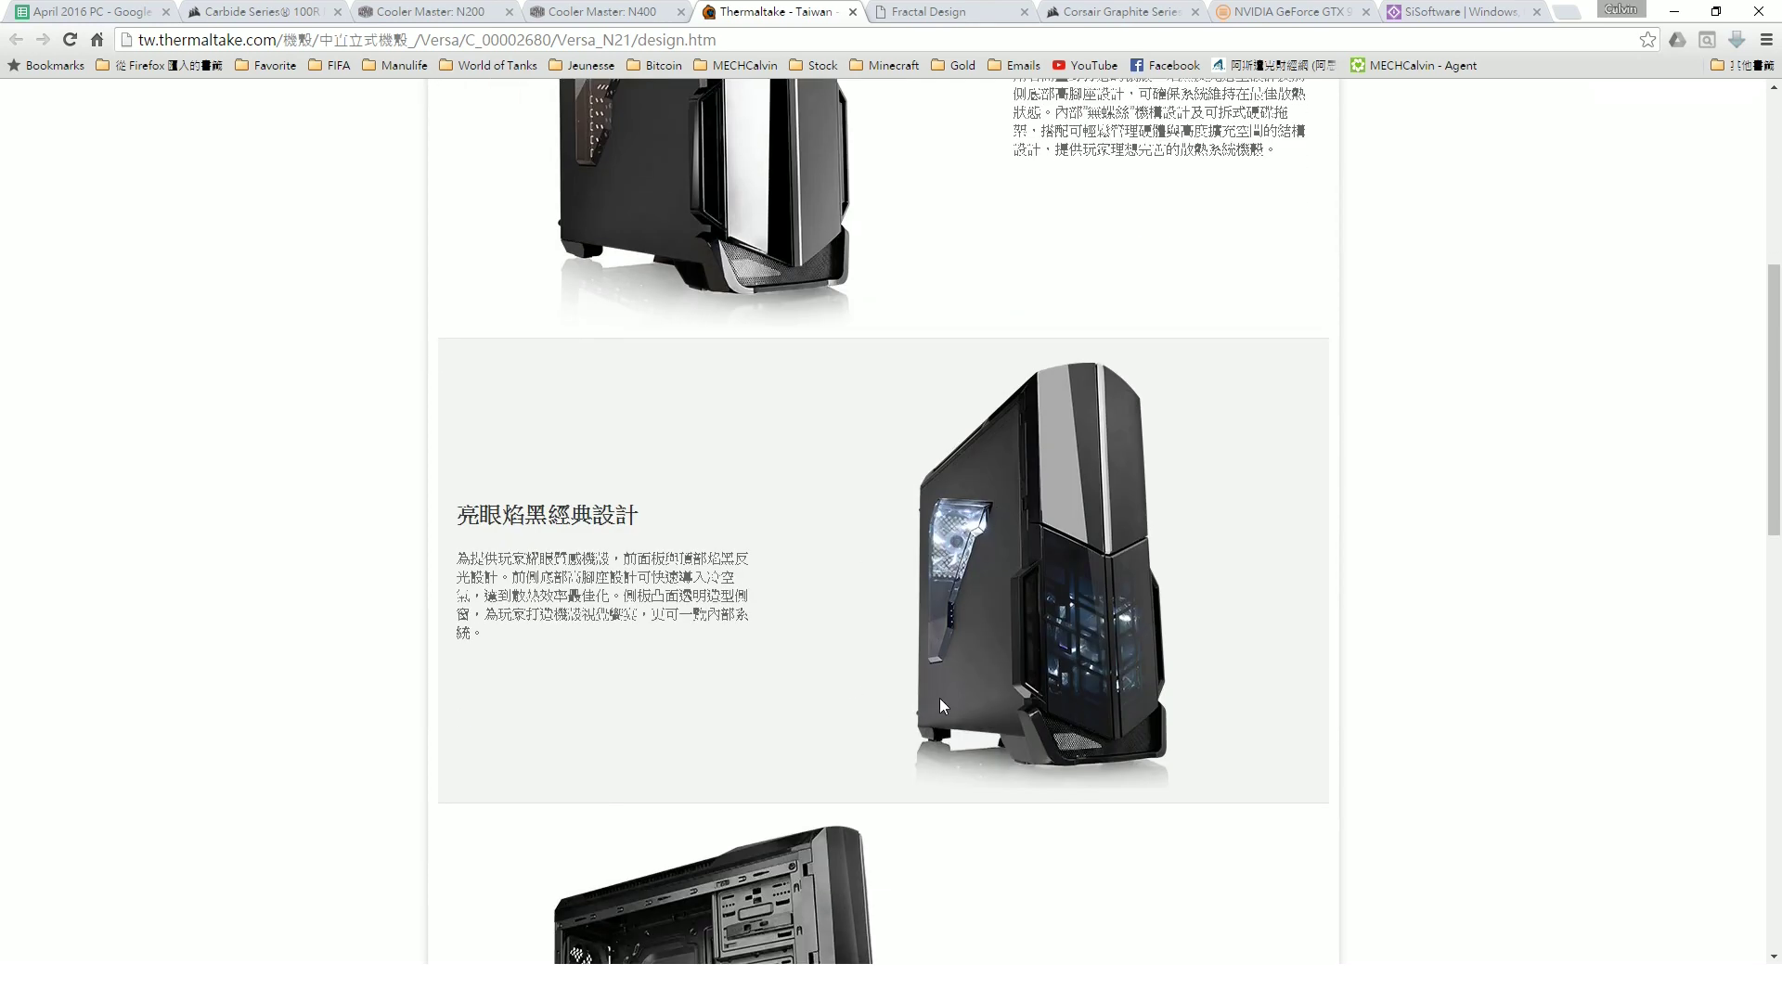
scroll(933, 697, up, 3)
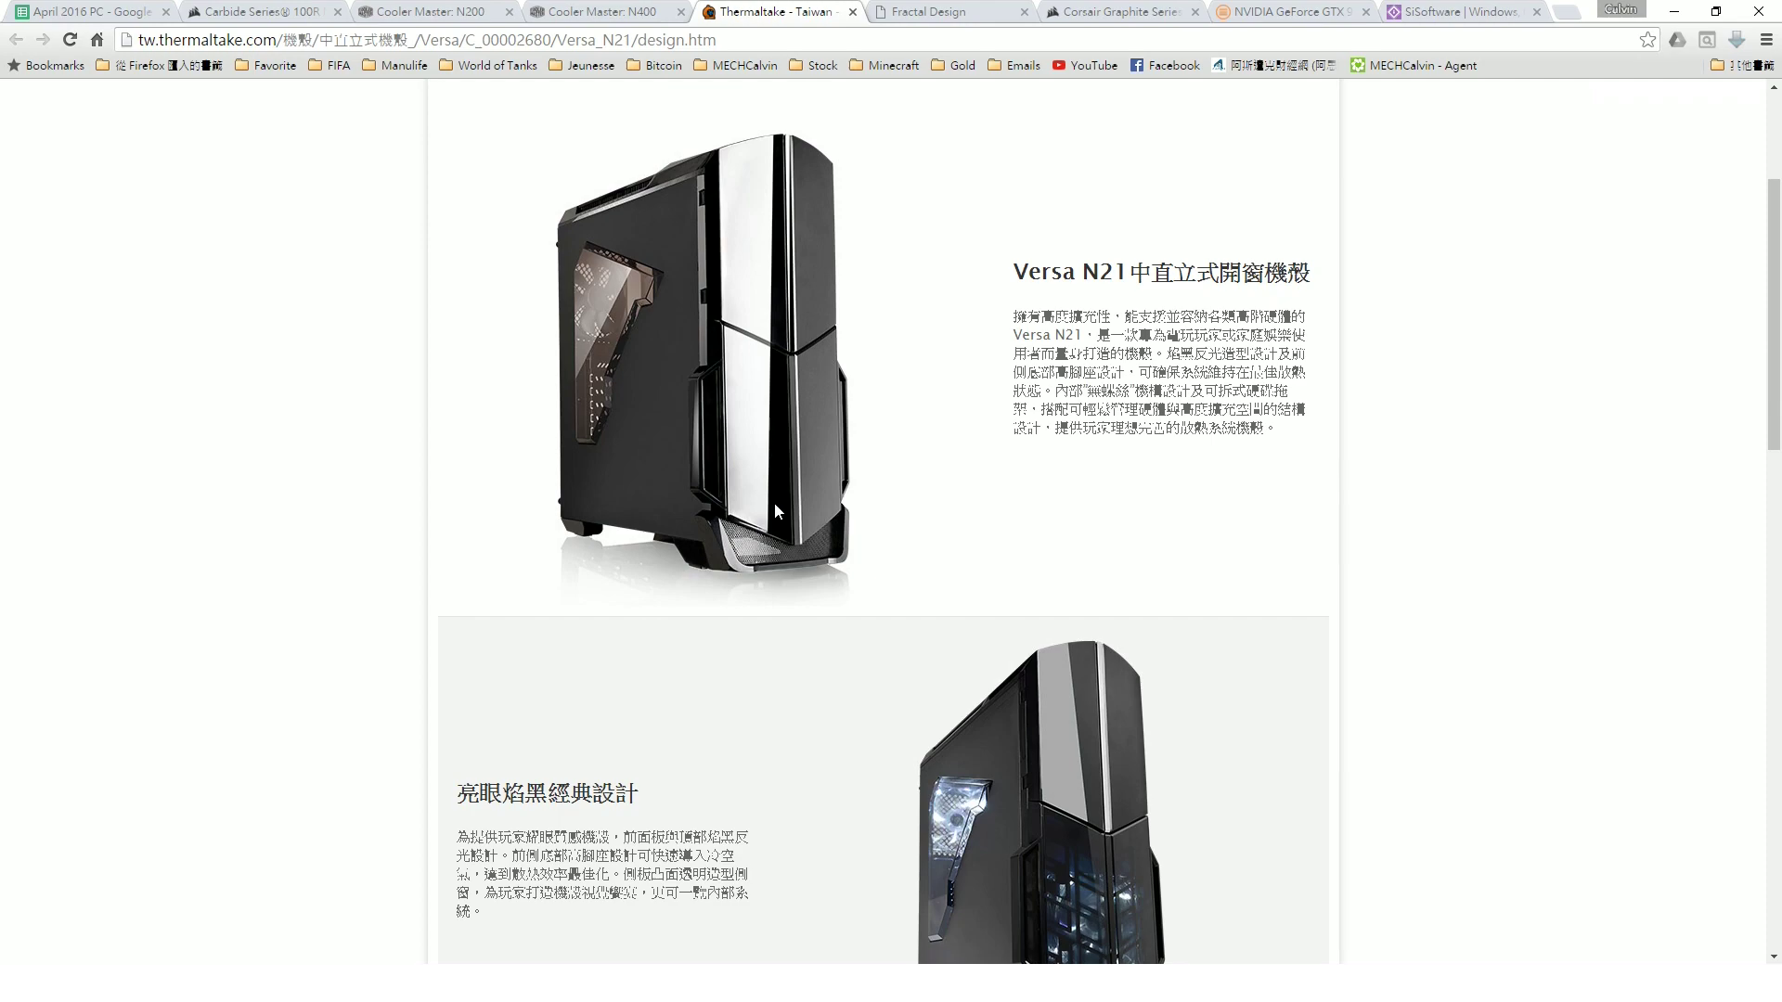
scroll(840, 649, down, 10)
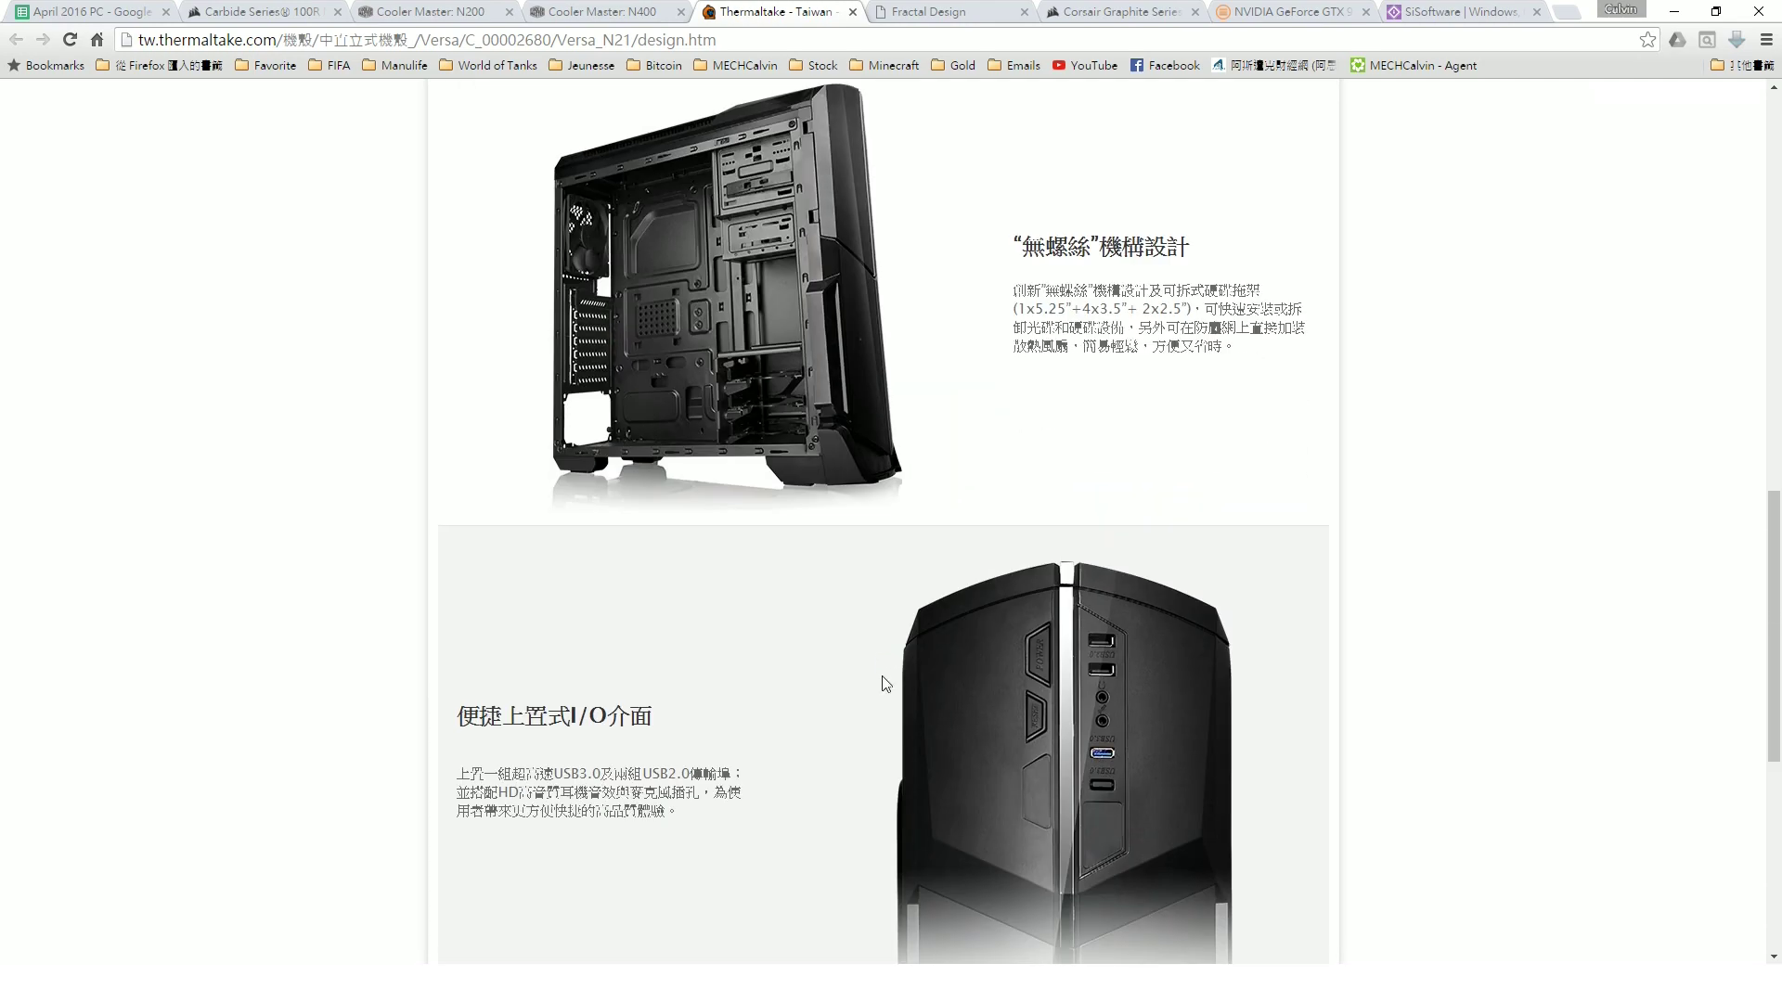
scroll(886, 678, down, 3)
scroll(878, 668, down, 4)
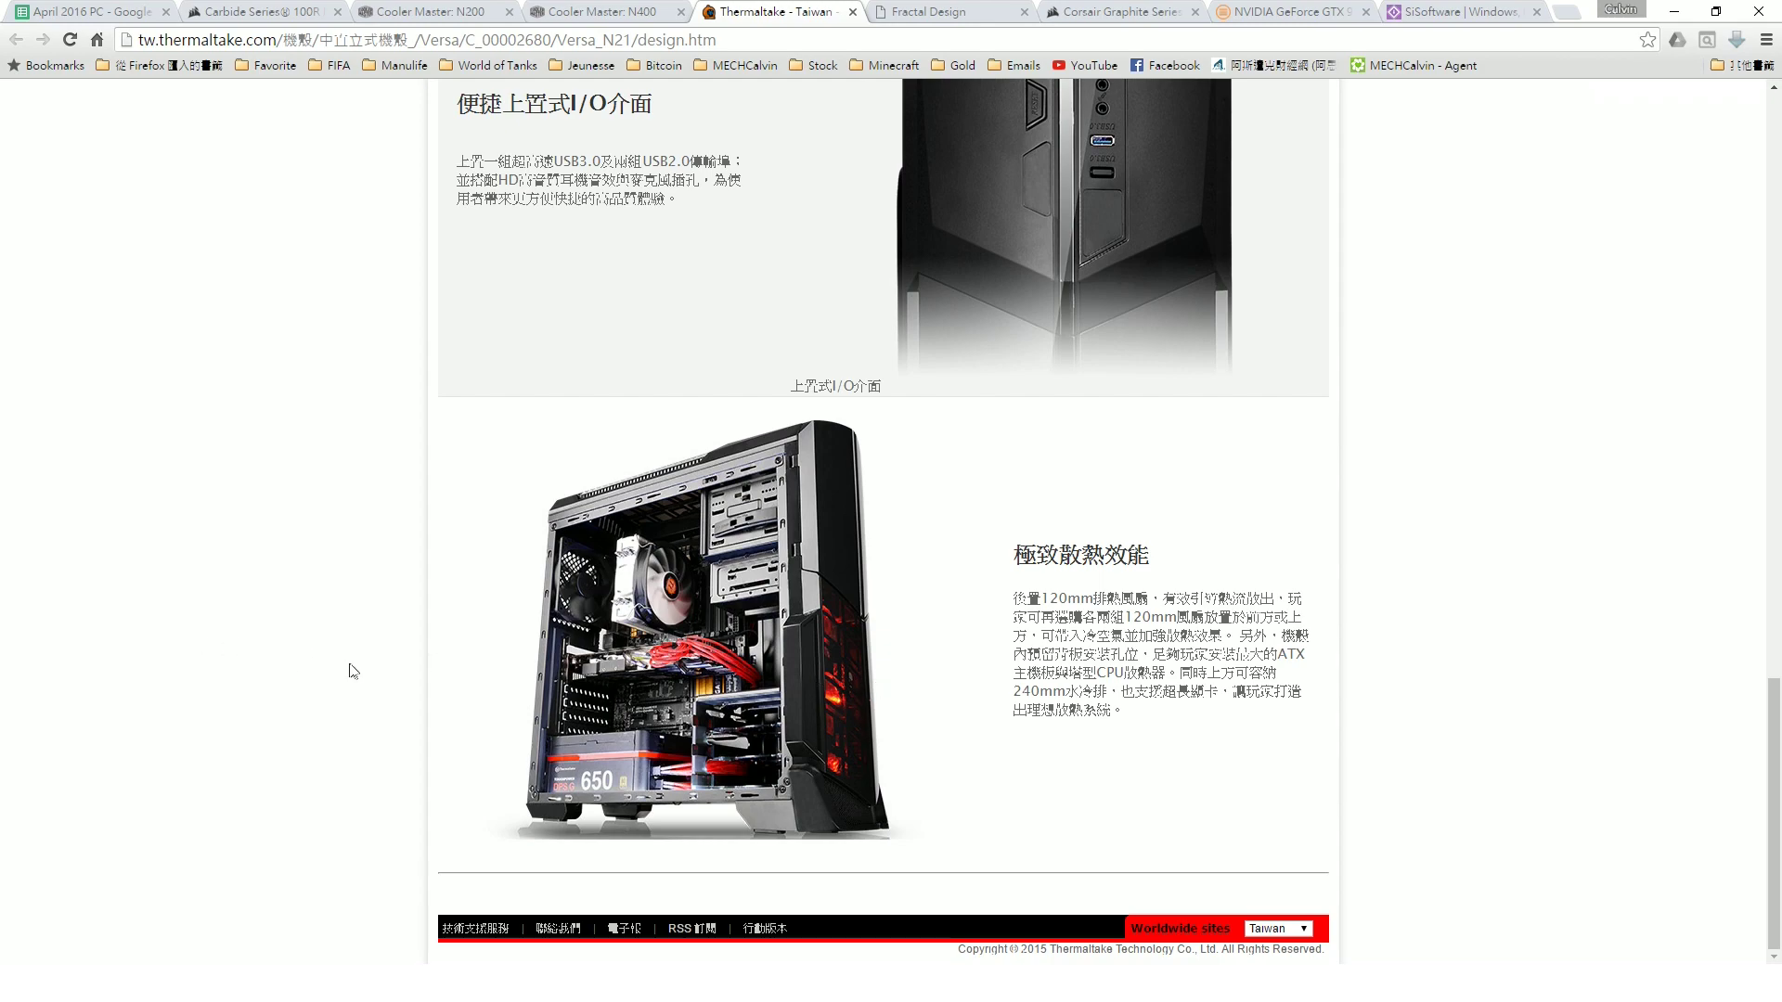
scroll(956, 682, up, 15)
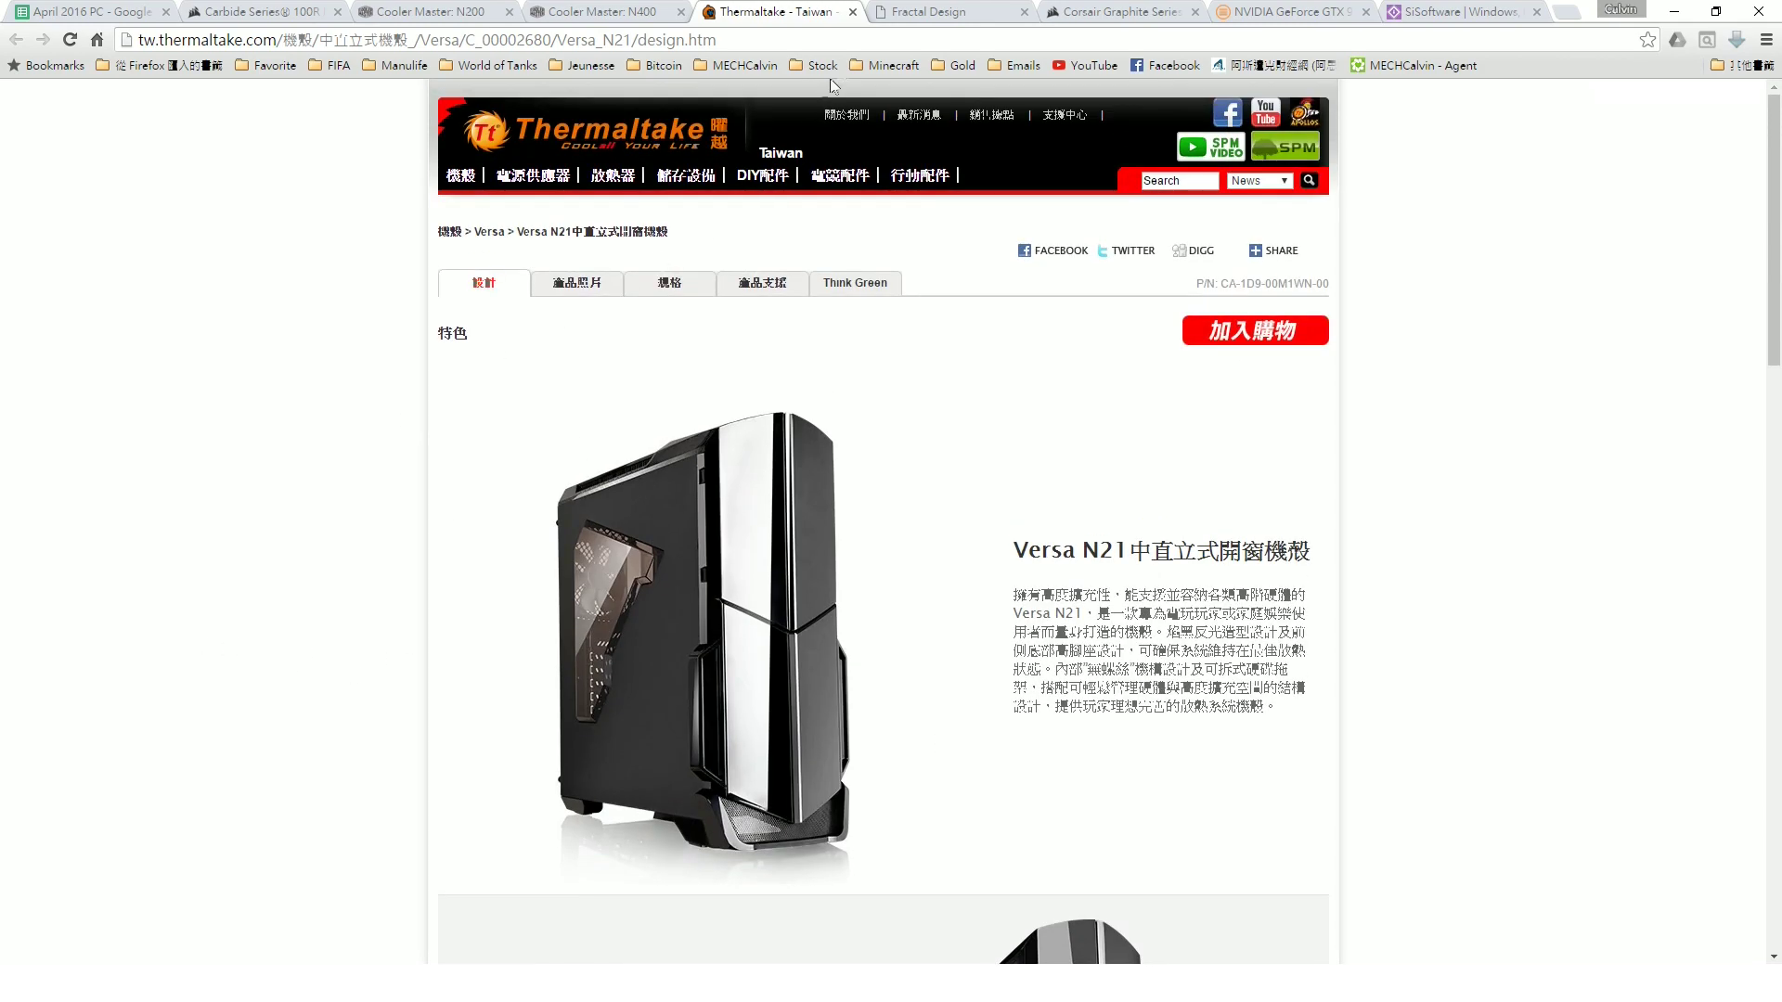
- Browse the Fractal Design DEFINE Series page, examining the model list and the Define Nano S, Define S and Define R5 sections
click(921, 11)
scroll(213, 581, down, 5)
scroll(246, 577, up, 6)
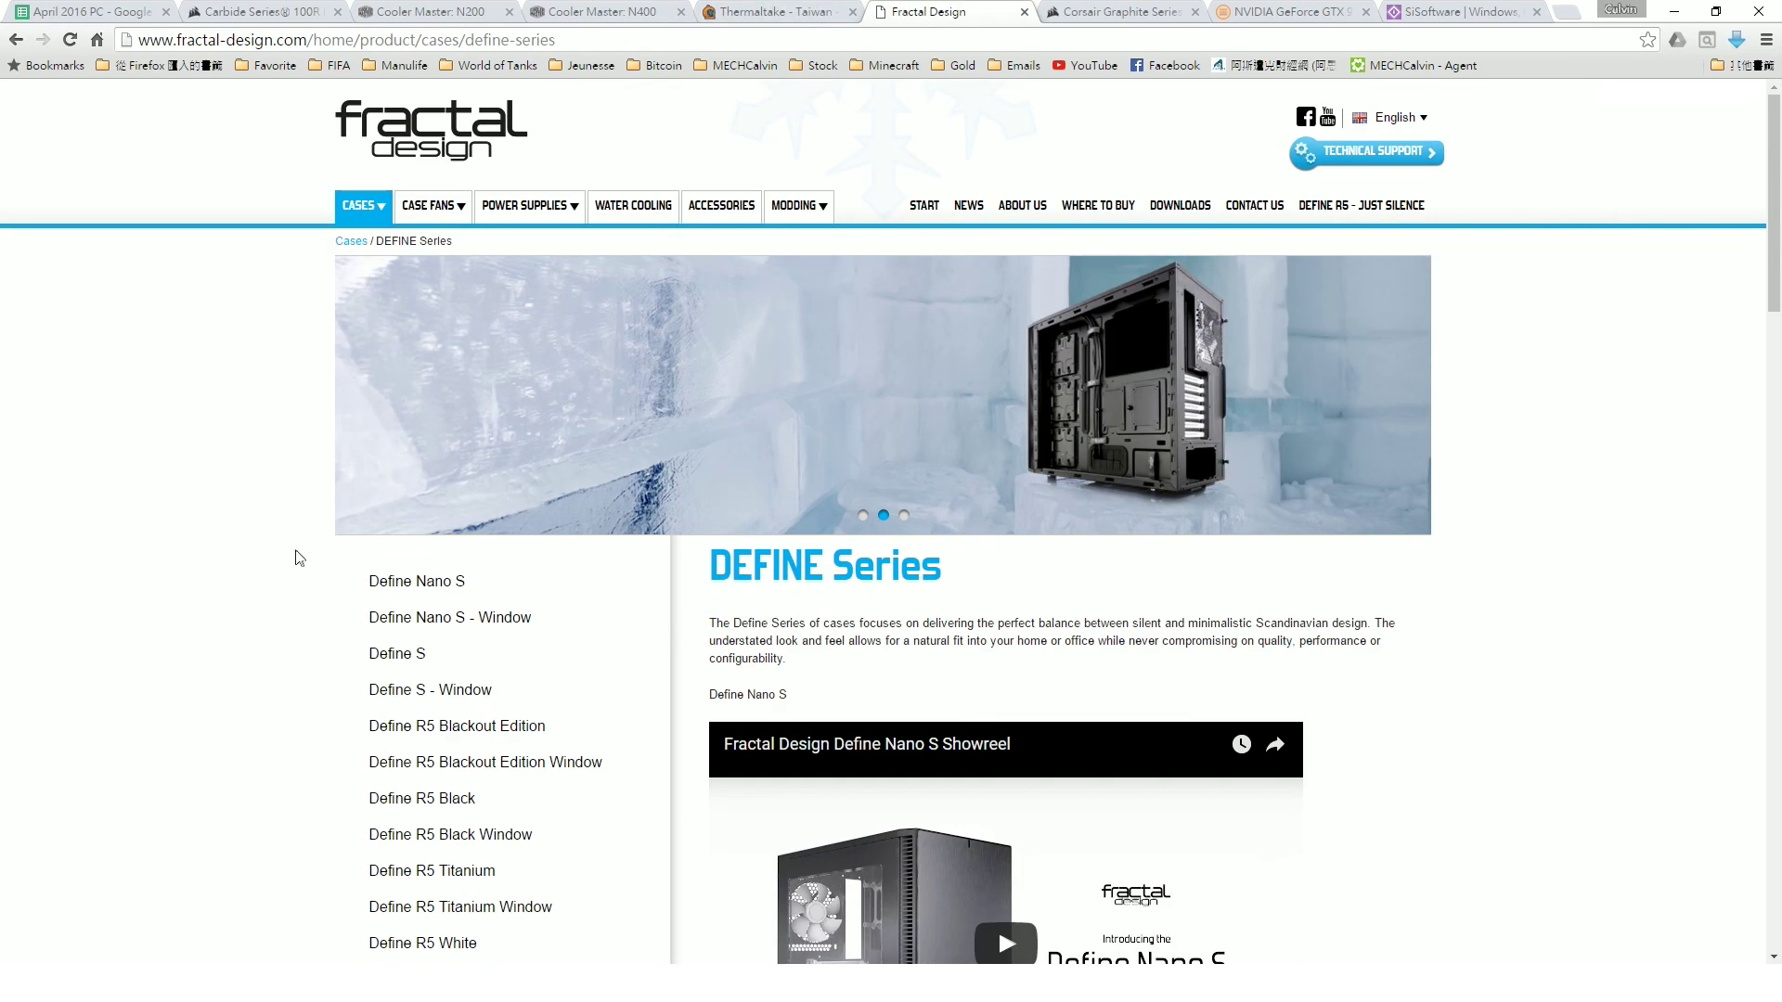
scroll(293, 555, down, 4)
scroll(297, 553, down, 4)
scroll(314, 543, down, 7)
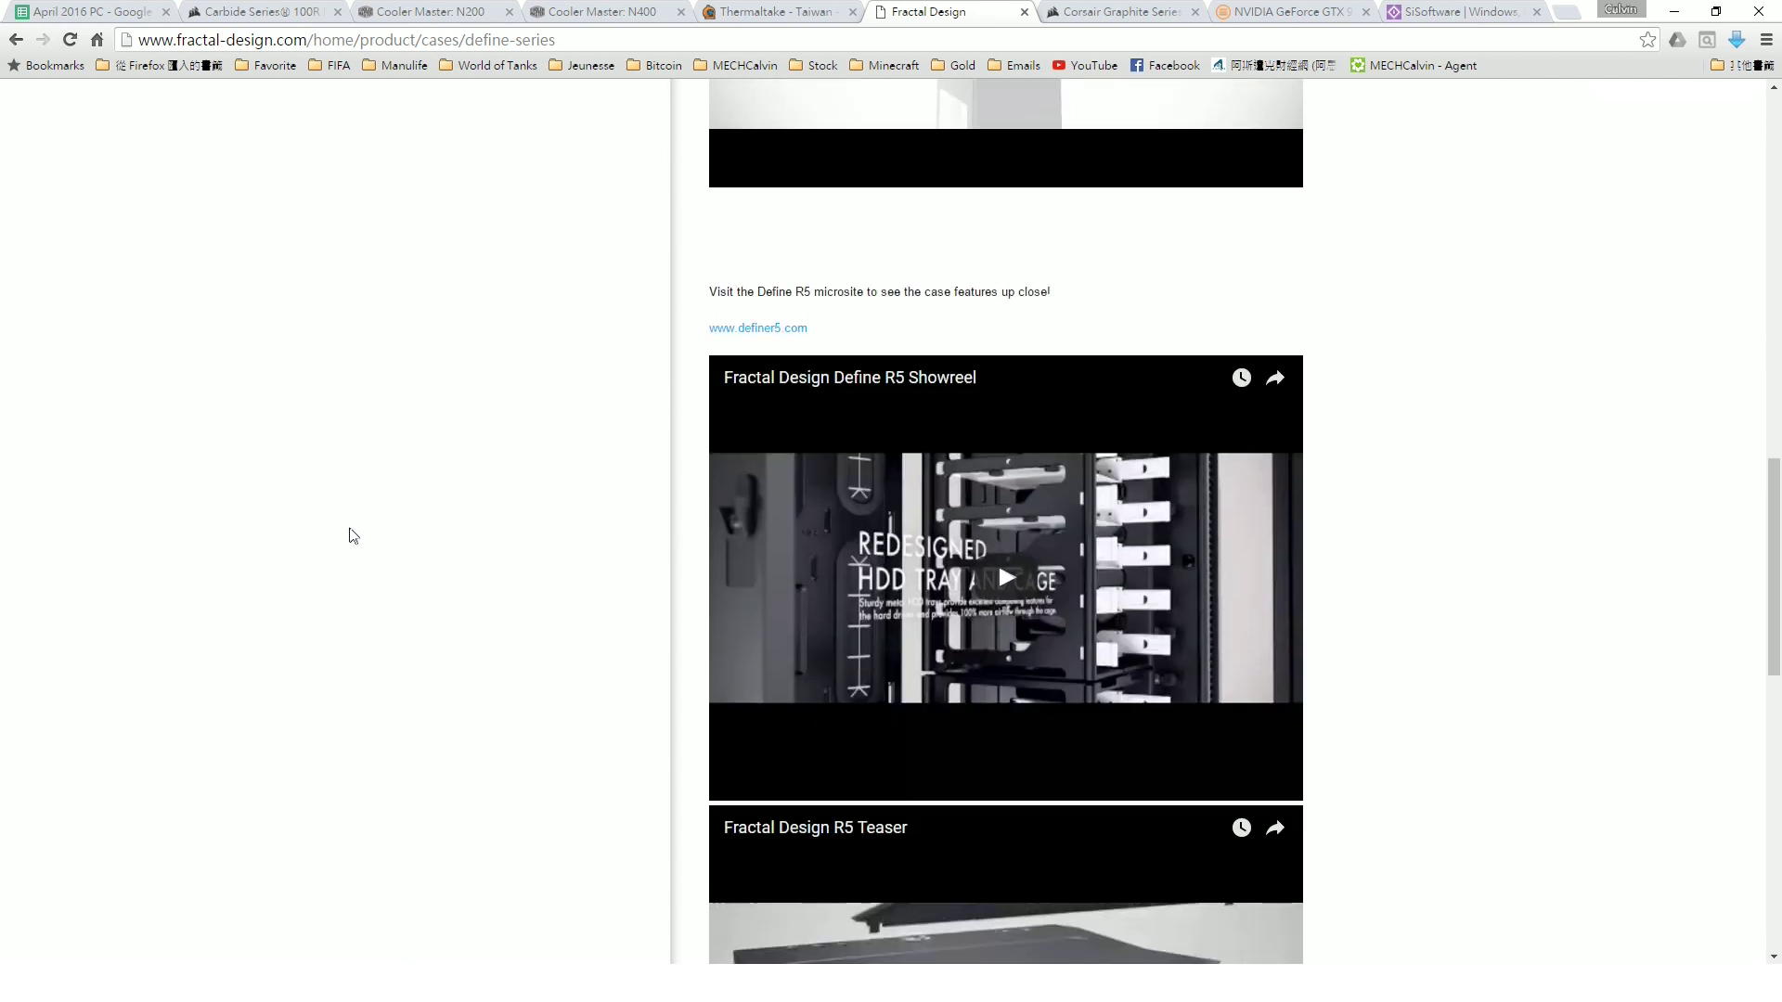
scroll(350, 533, down, 3)
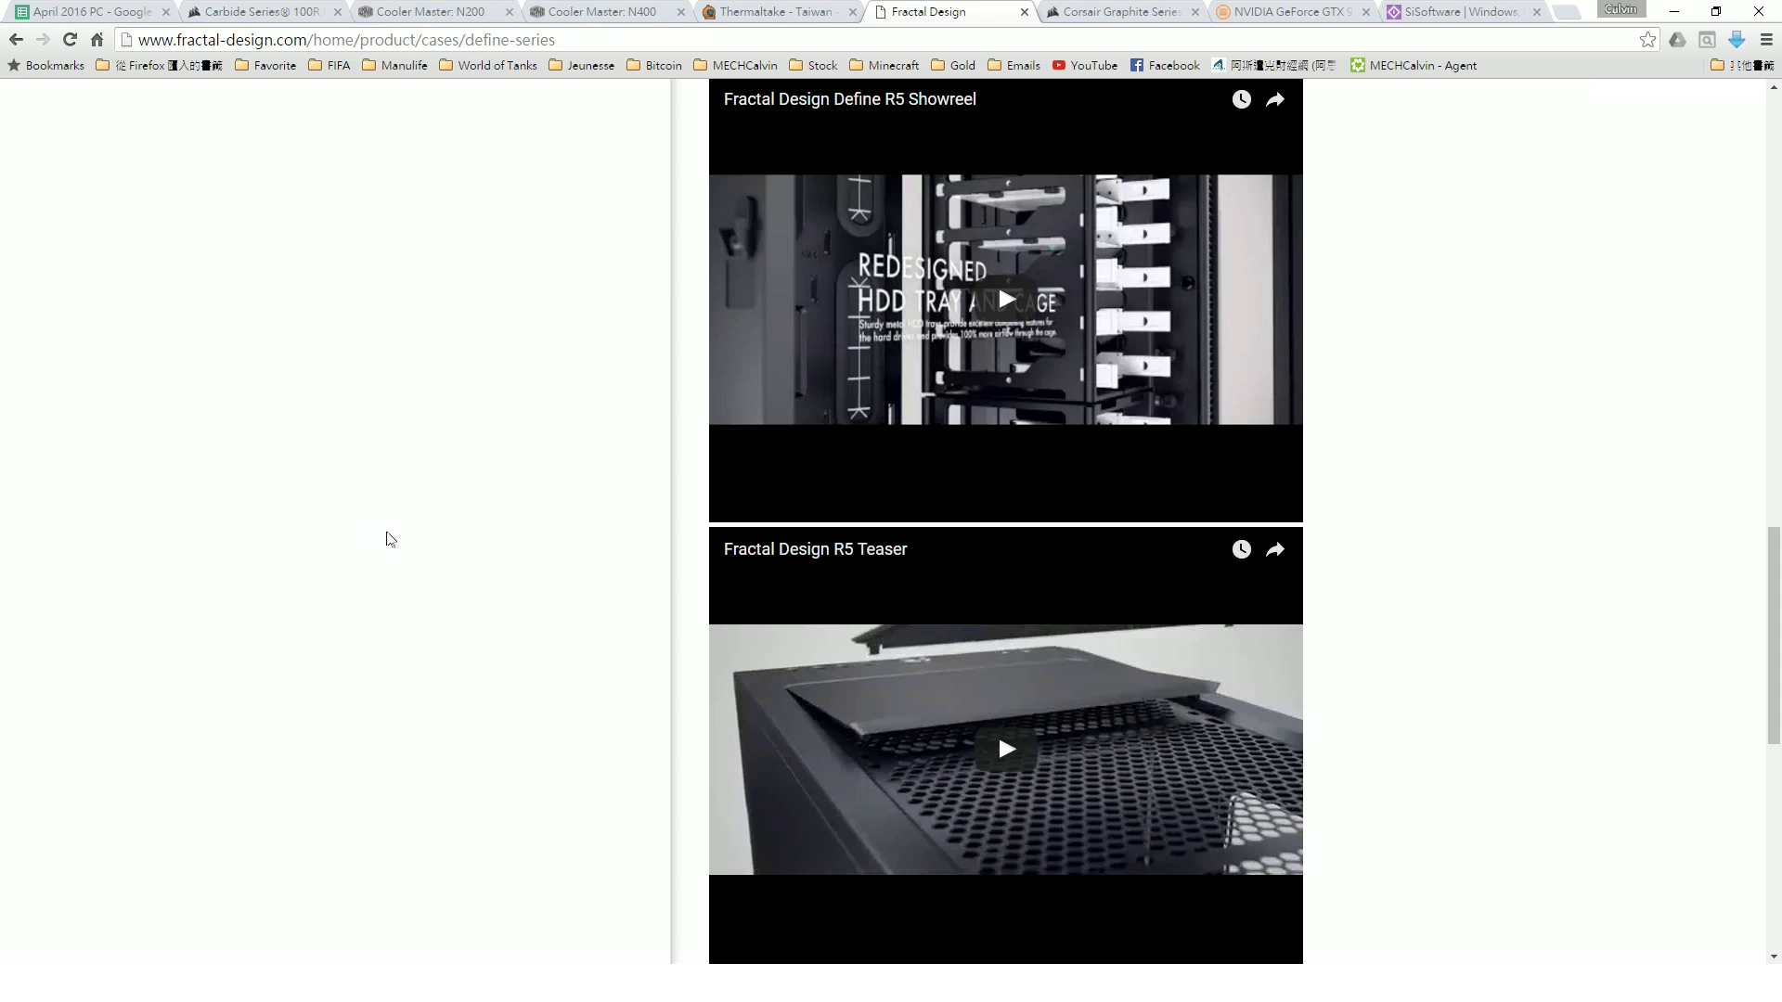
scroll(427, 542, up, 8)
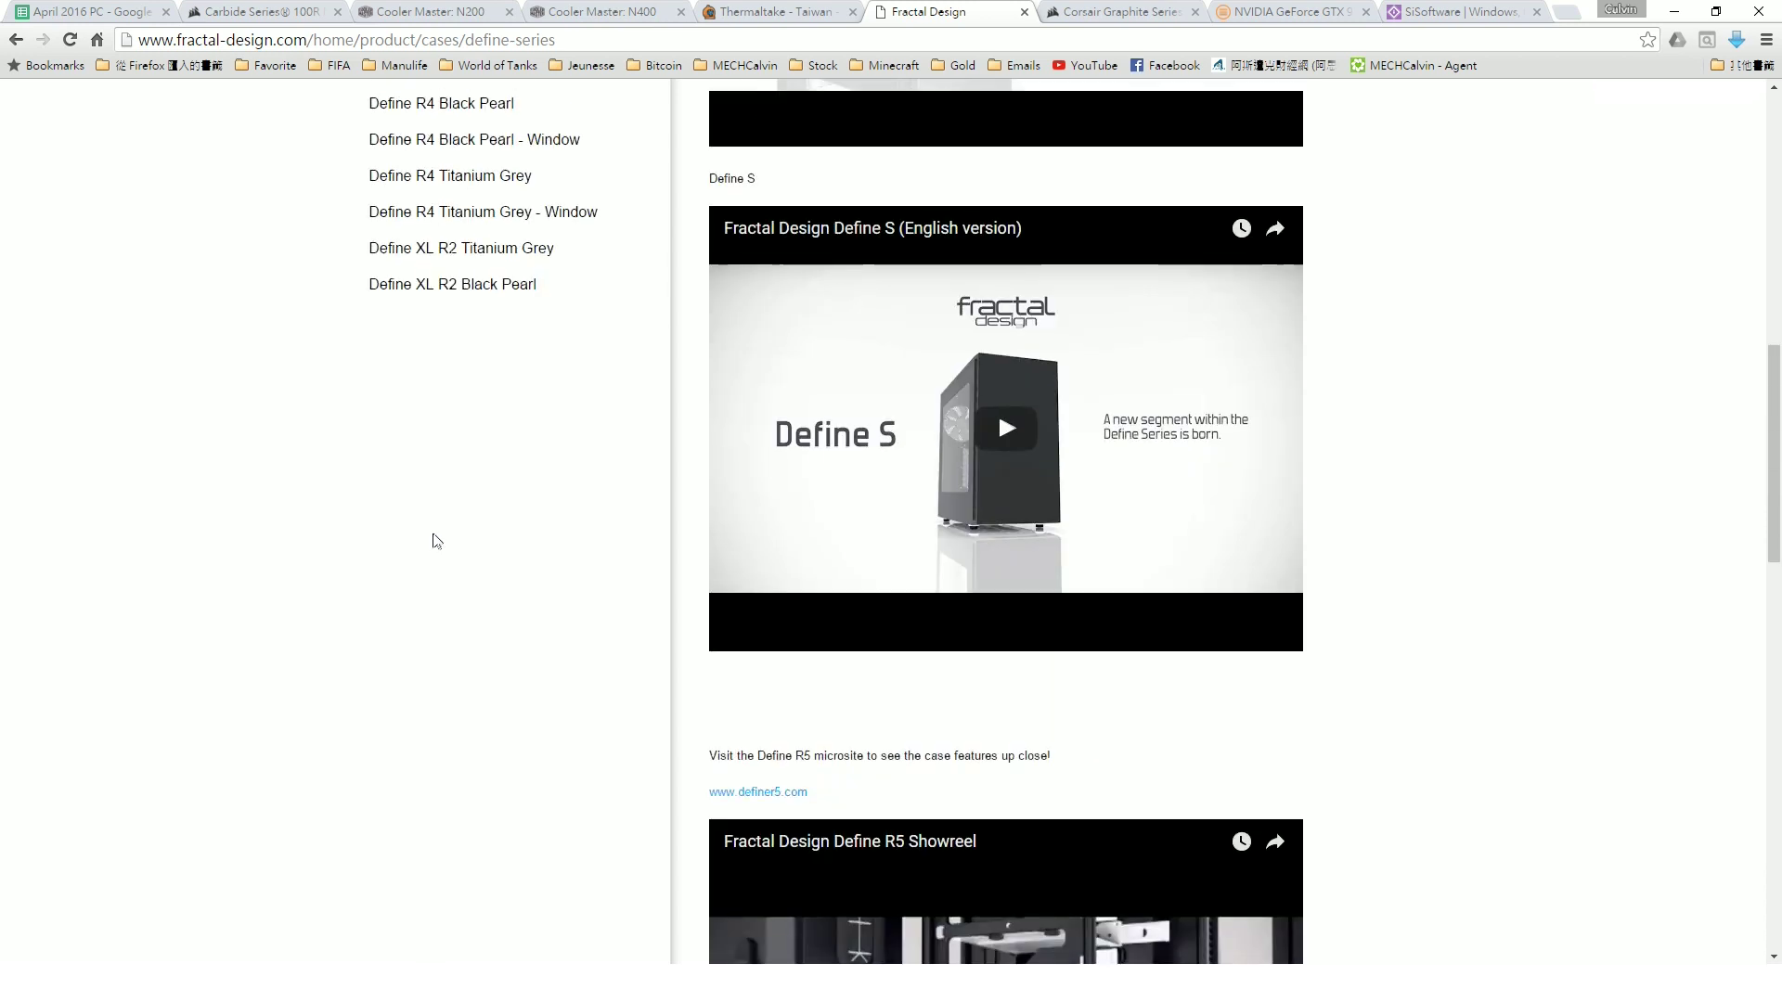
scroll(438, 530, up, 8)
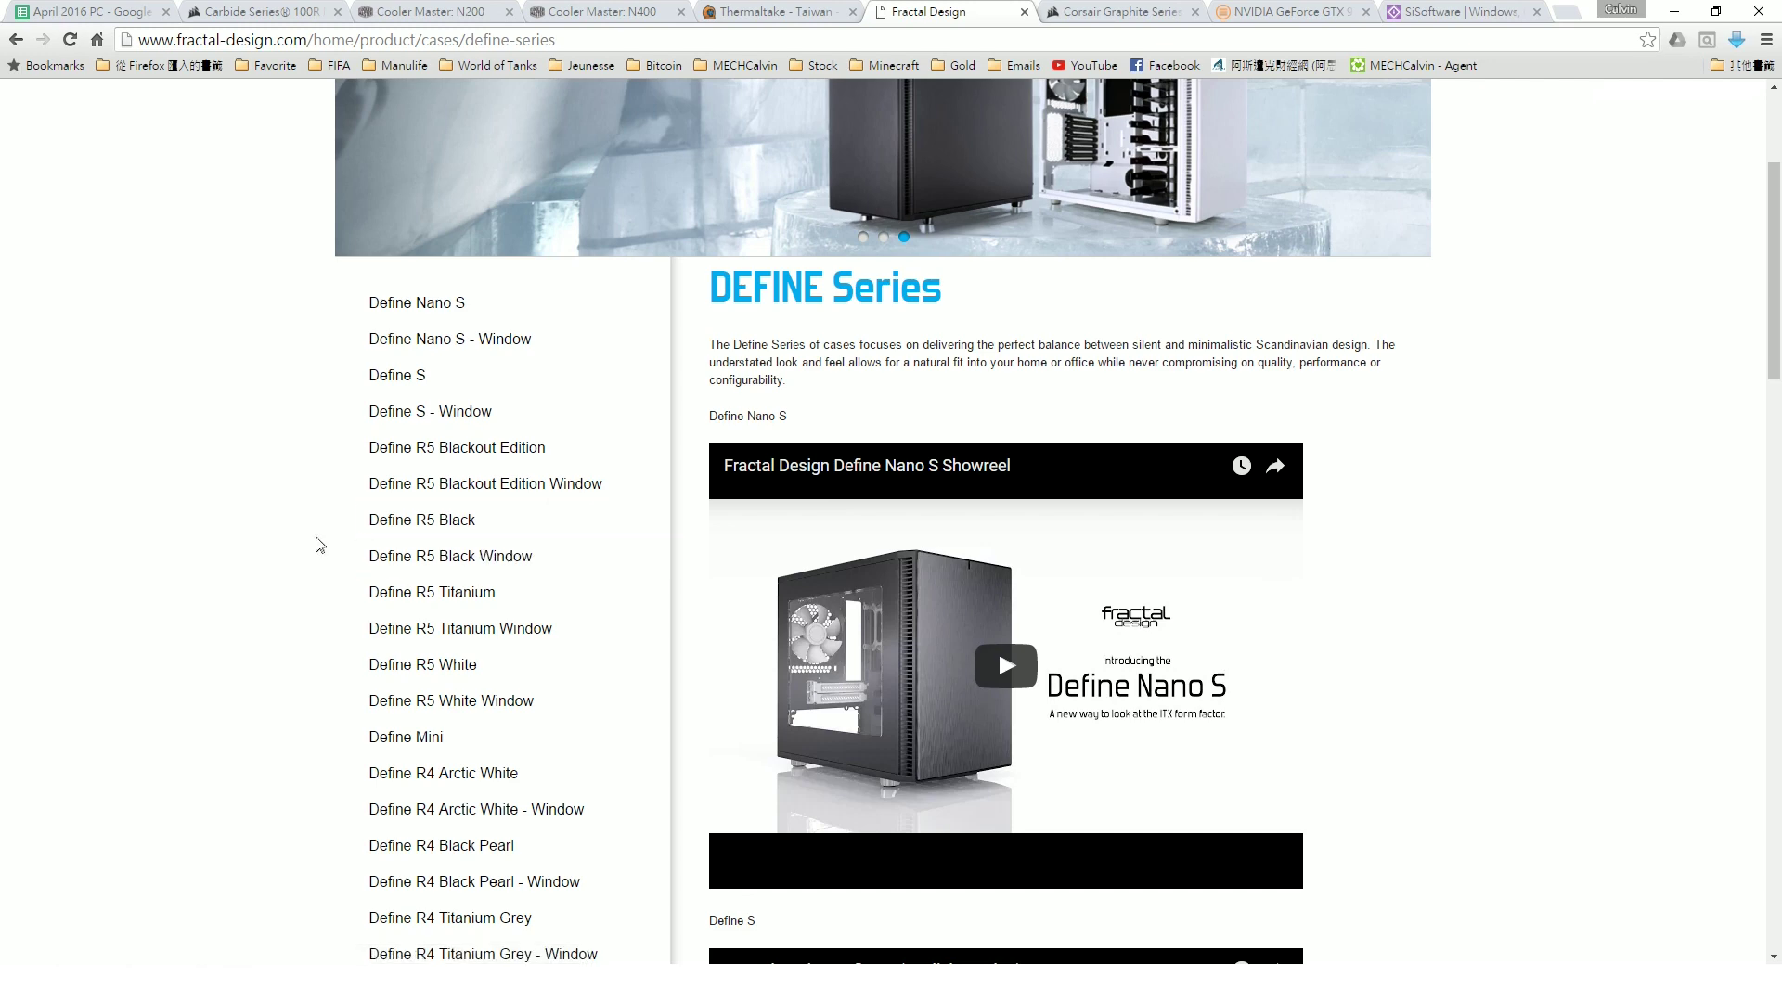
scroll(311, 594, down, 15)
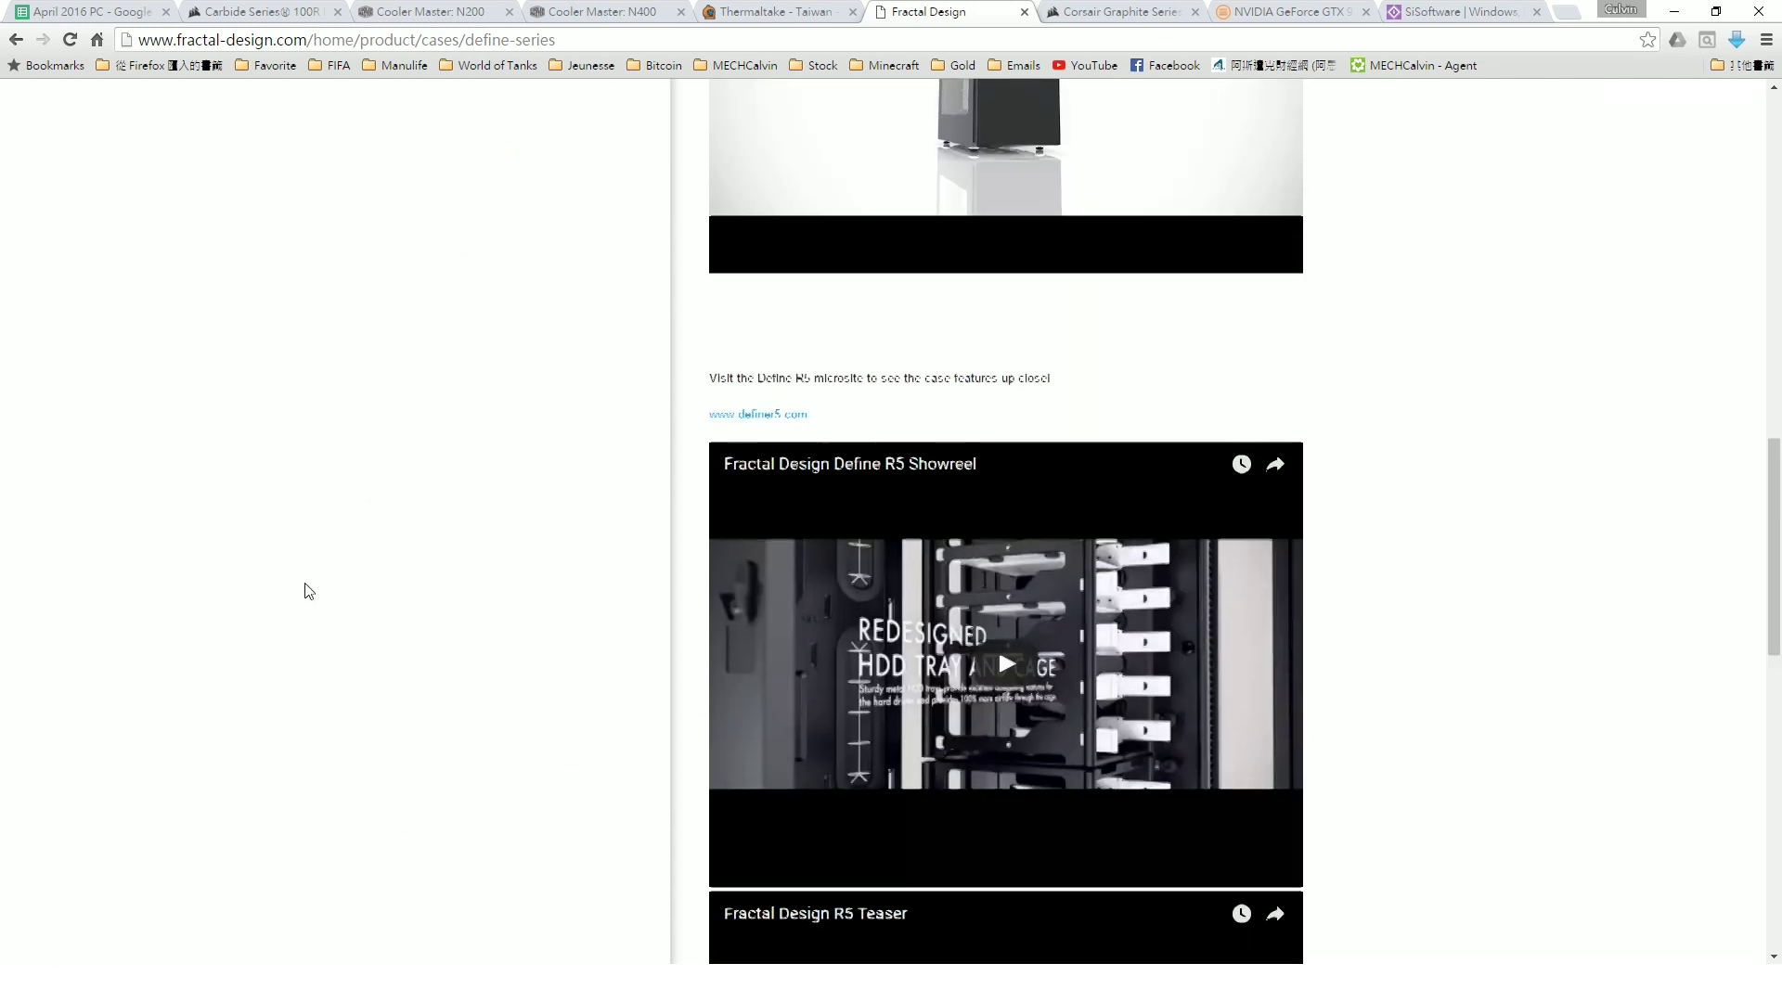
- Revisit the Carbide 100R page and flip through the open case pages back to the Fractal Design DEFINE Series for comparison
key(ctrl+2)
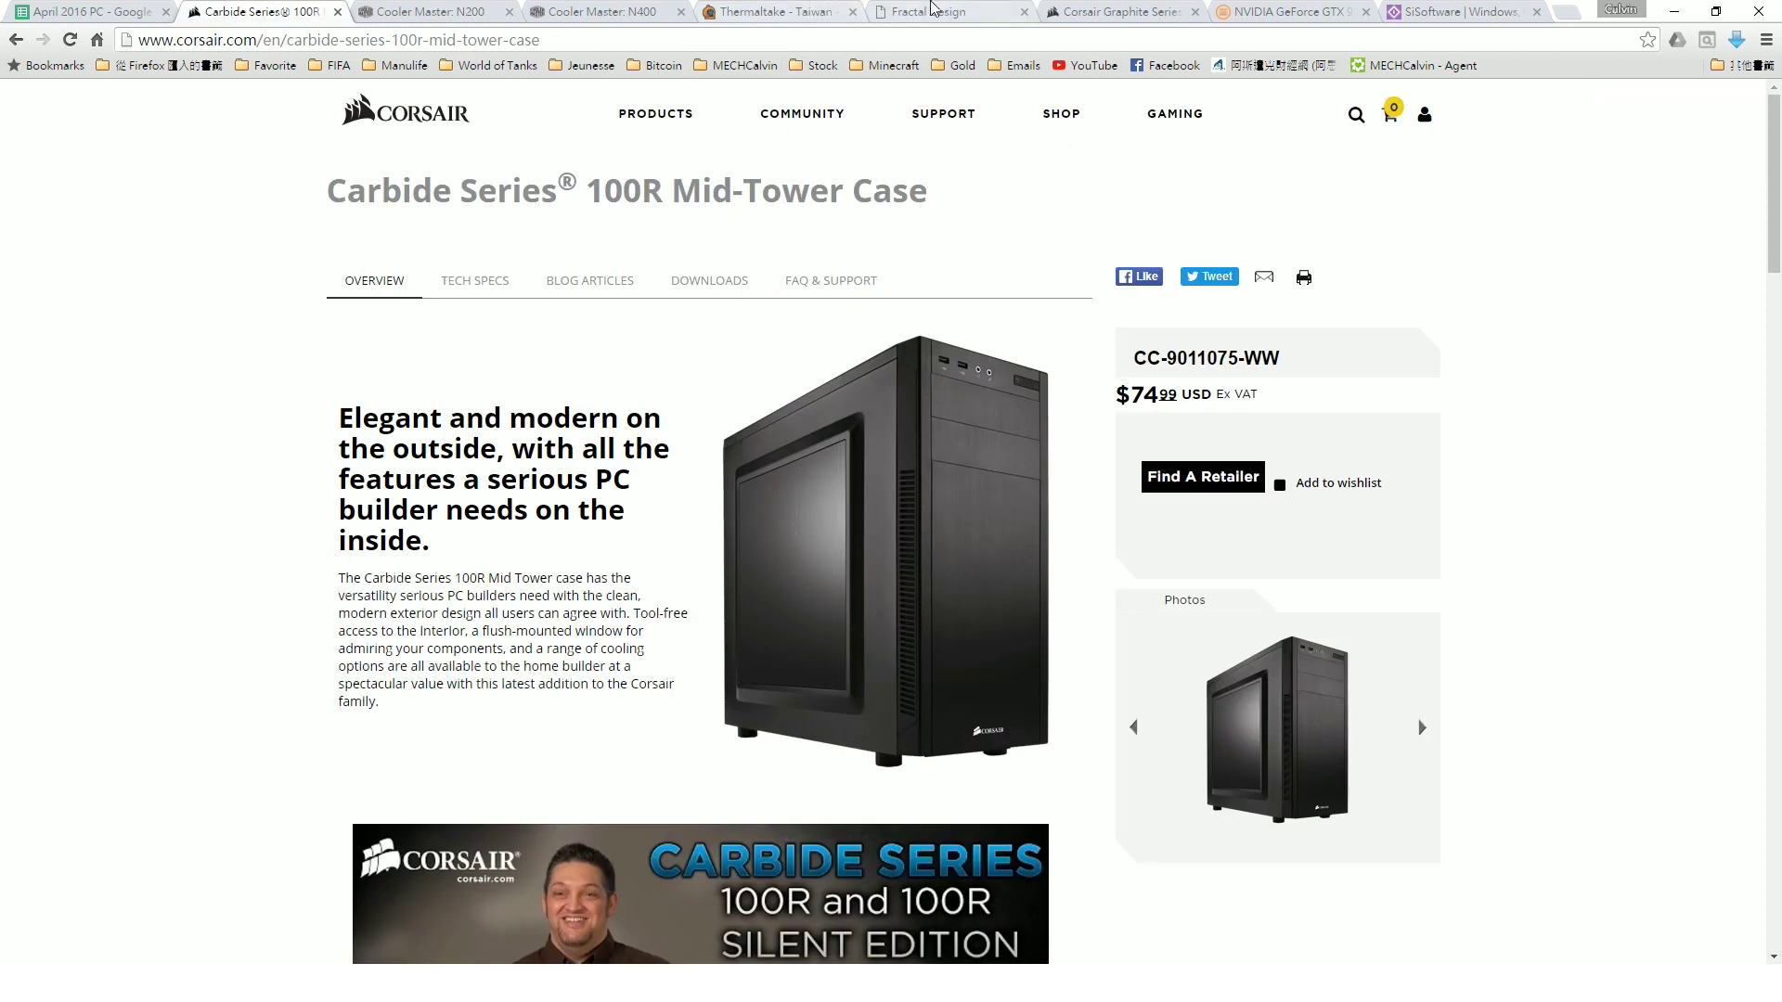
key(ctrl+Tab)
key(ctrl+Tab)
key(ctrl+Tab)
key(ctrl+Tab)
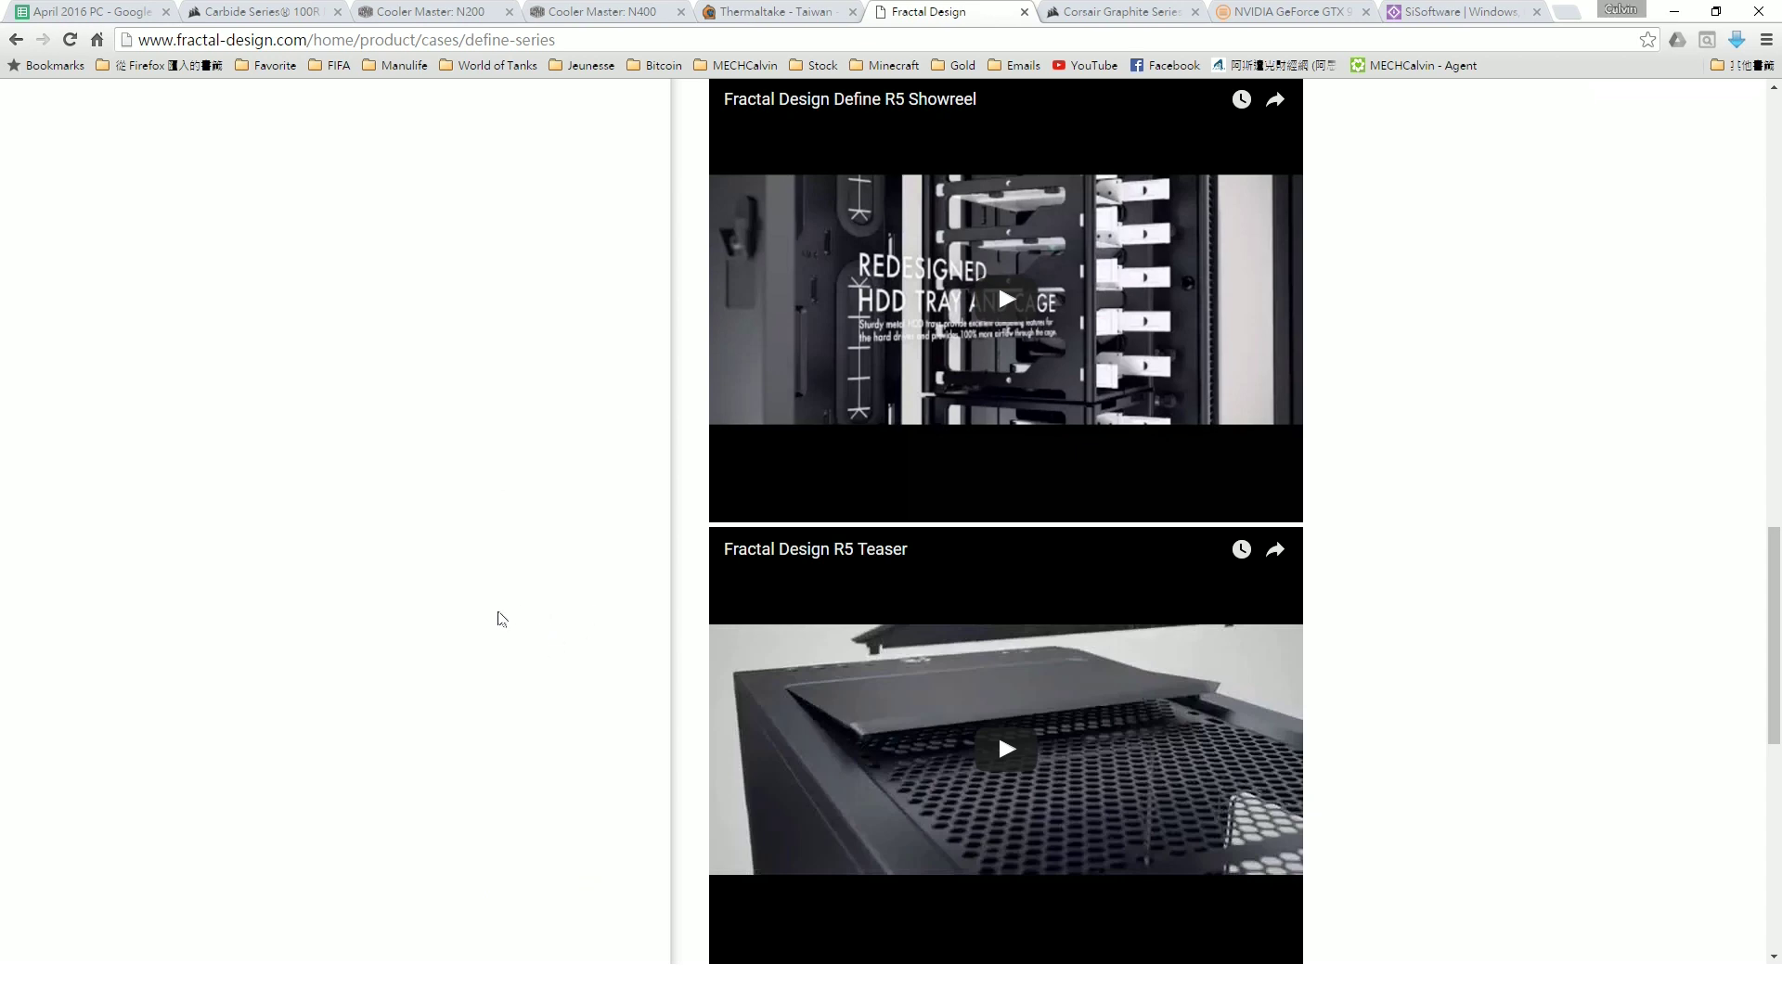
scroll(504, 612, down, 4)
scroll(504, 608, up, 15)
- Browse the cases and prices on the Corsair Graphite Series page, comparing them with the Cooler Master N200
click(1058, 13)
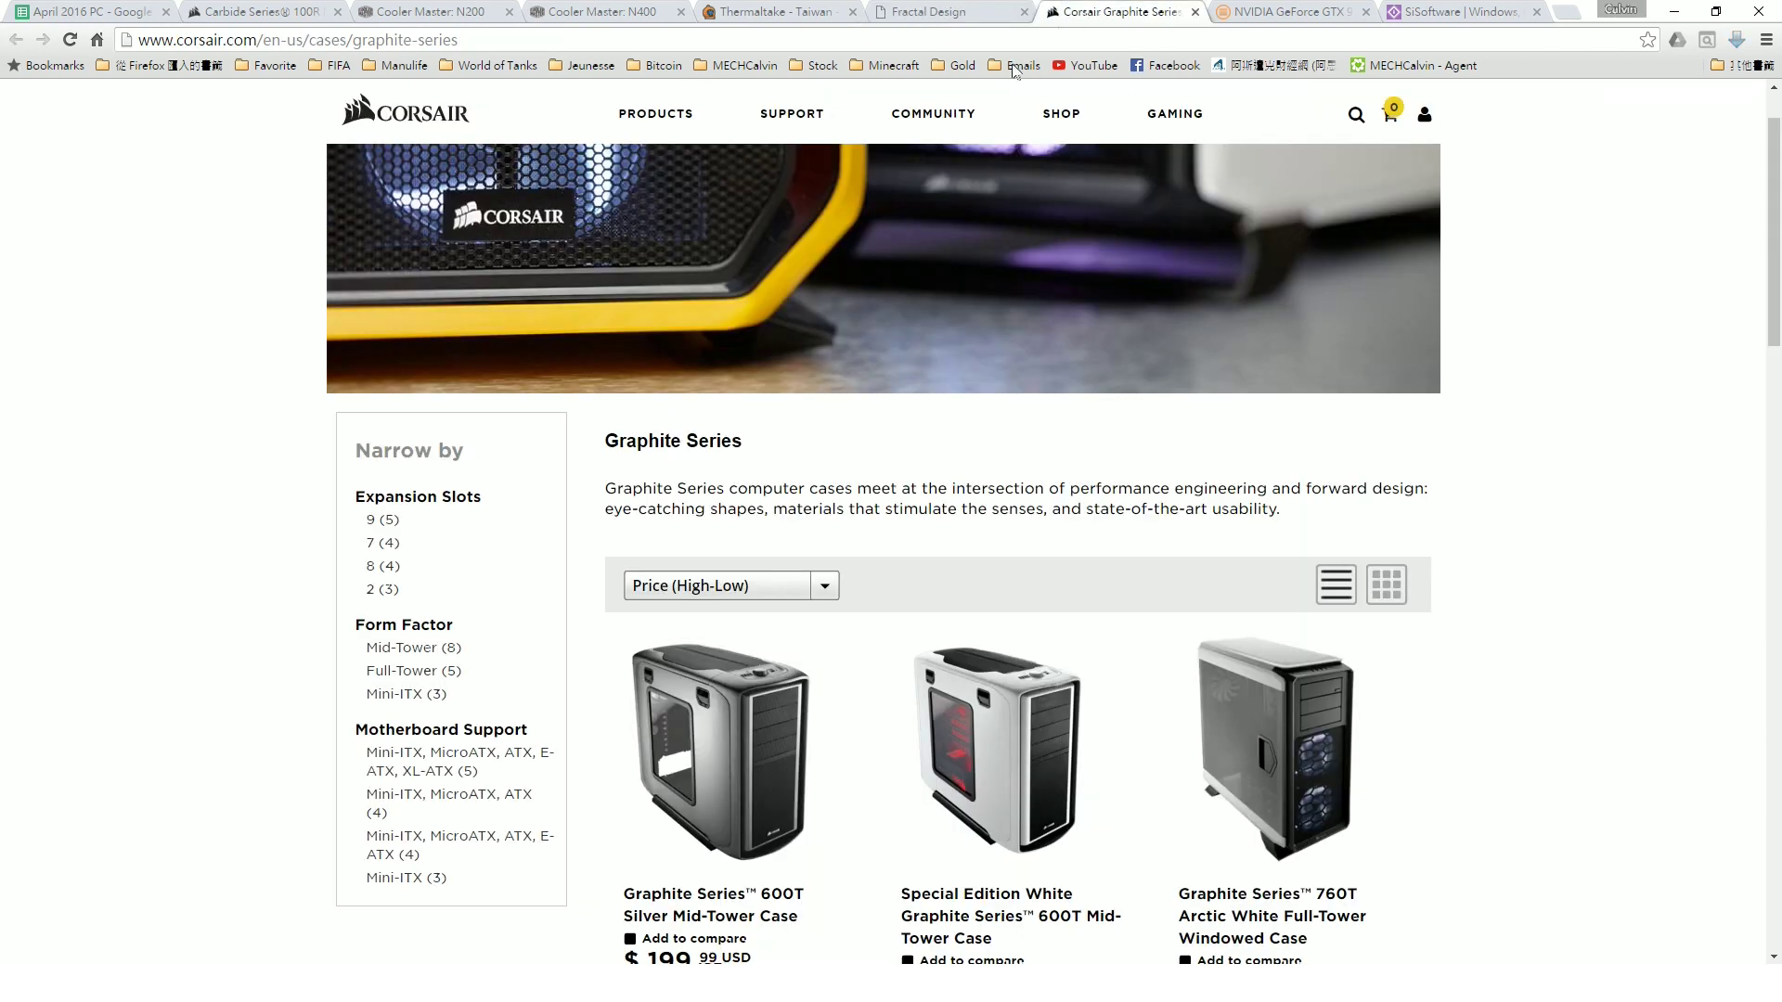
scroll(279, 562, down, 4)
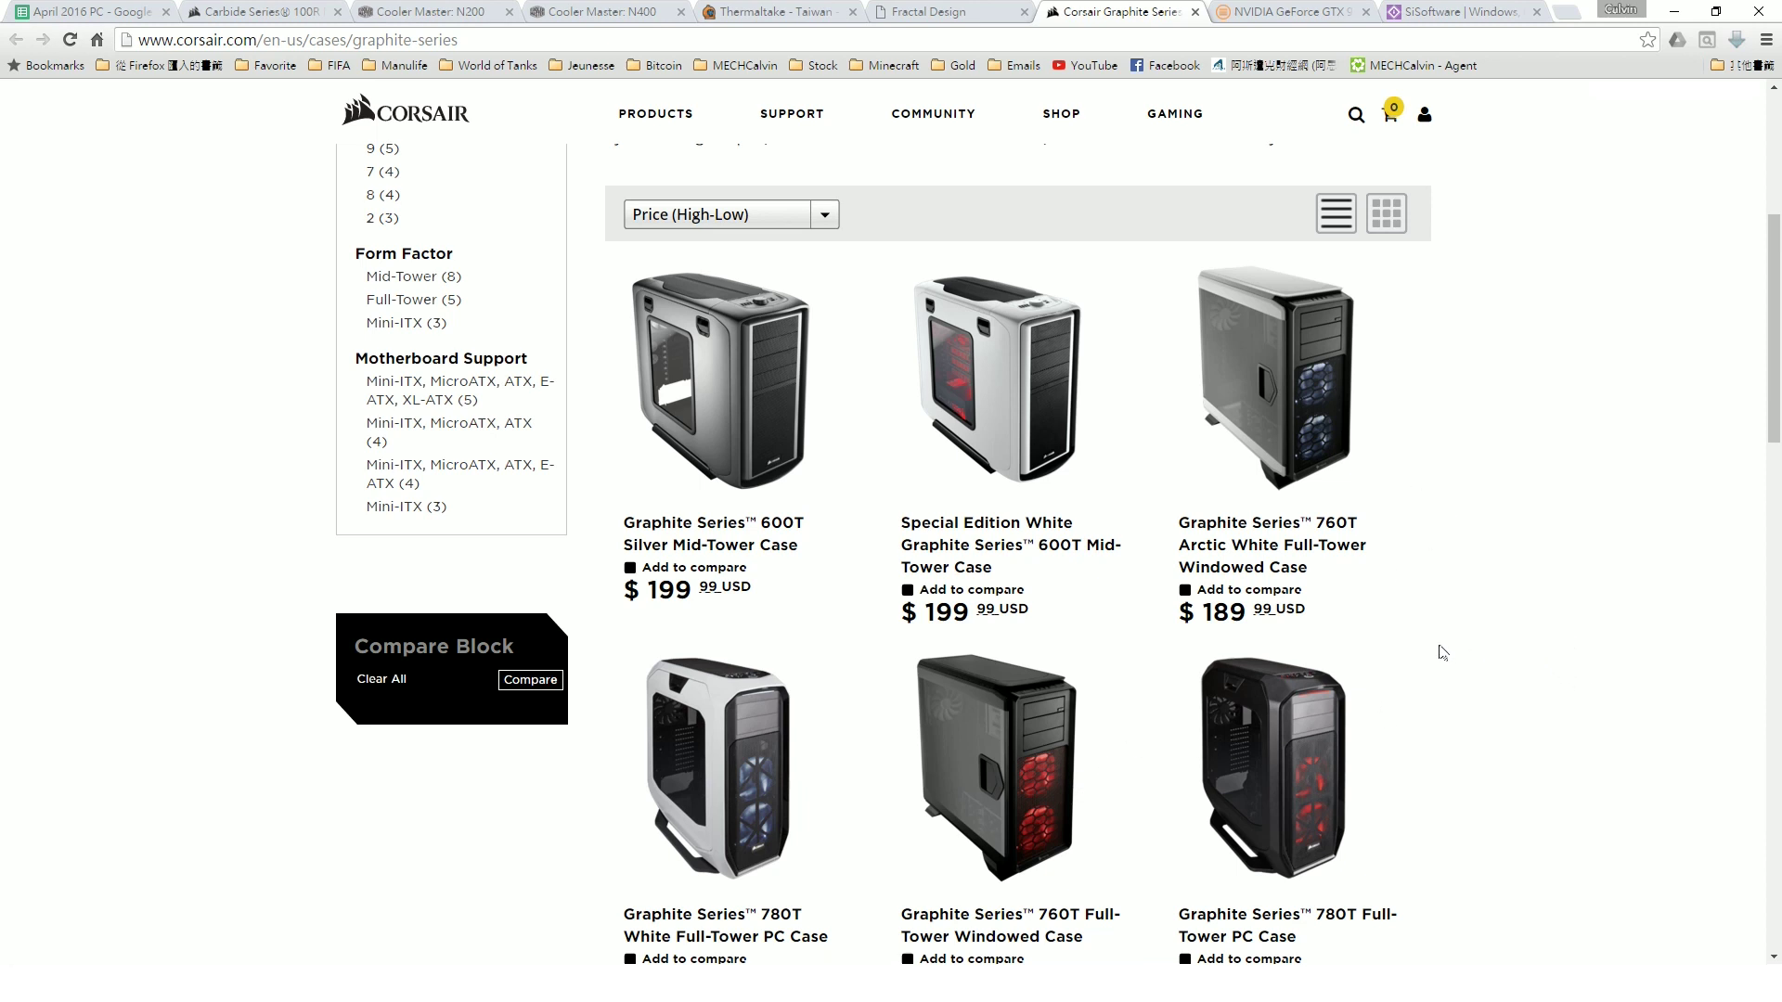
click(447, 11)
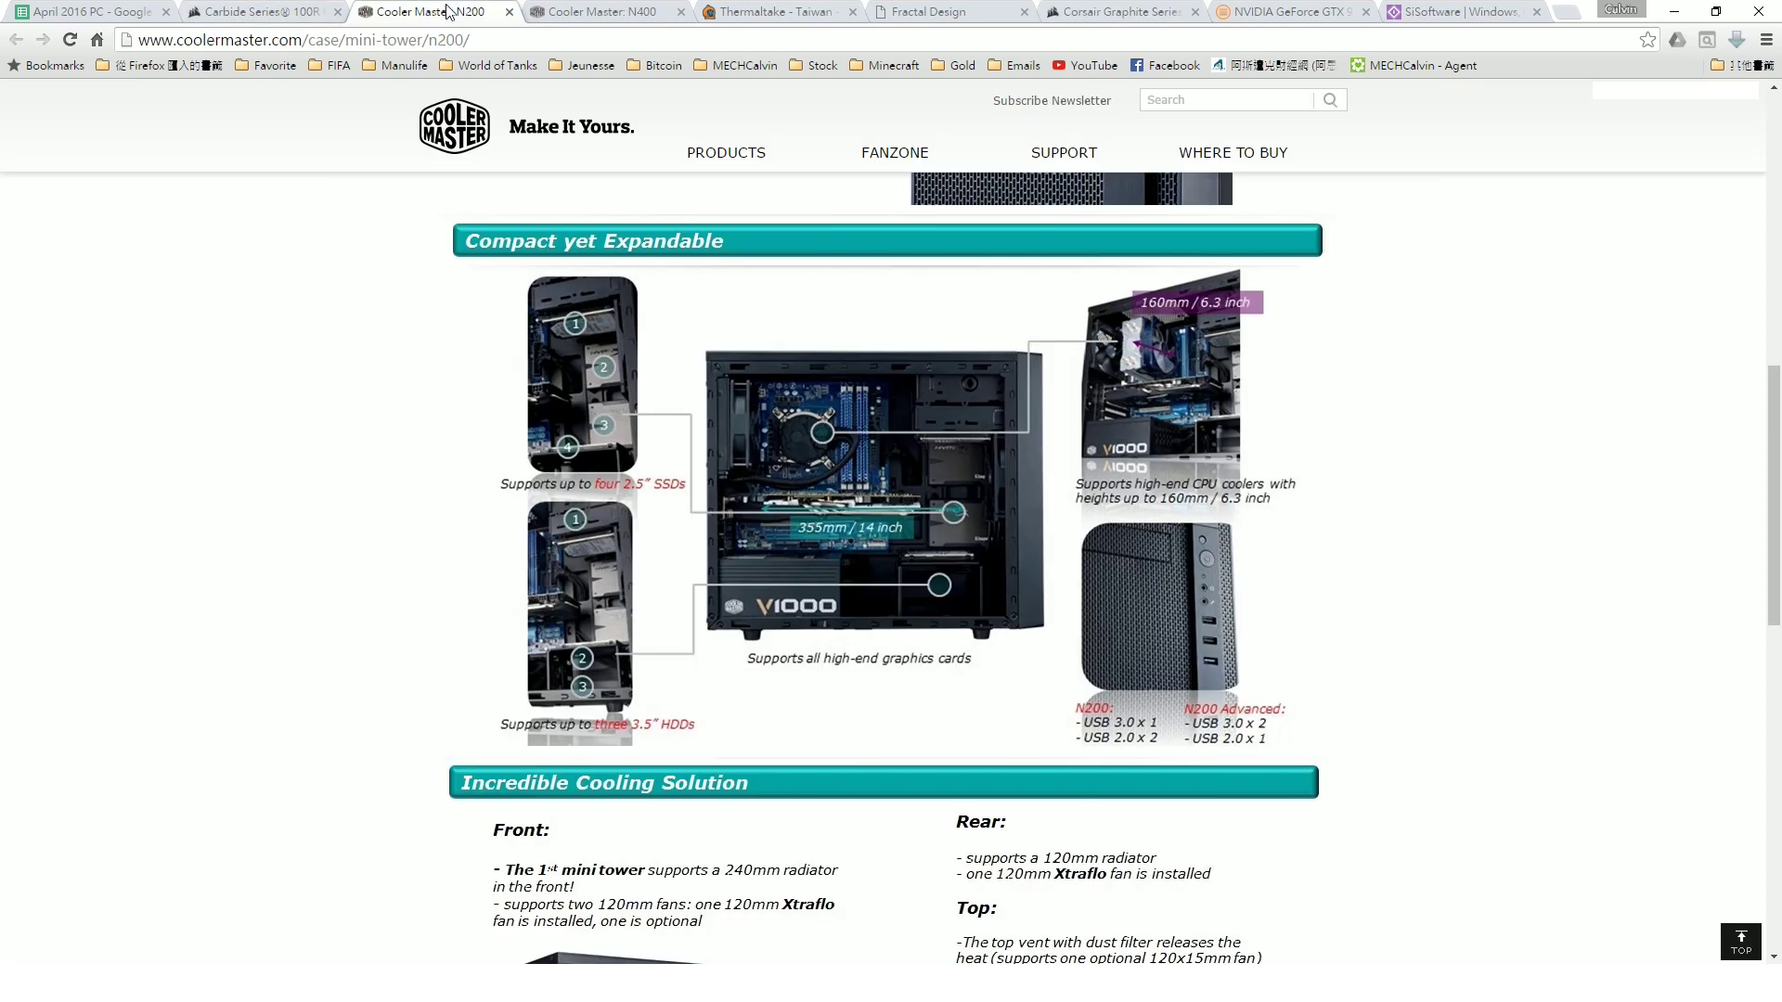
click(1097, 12)
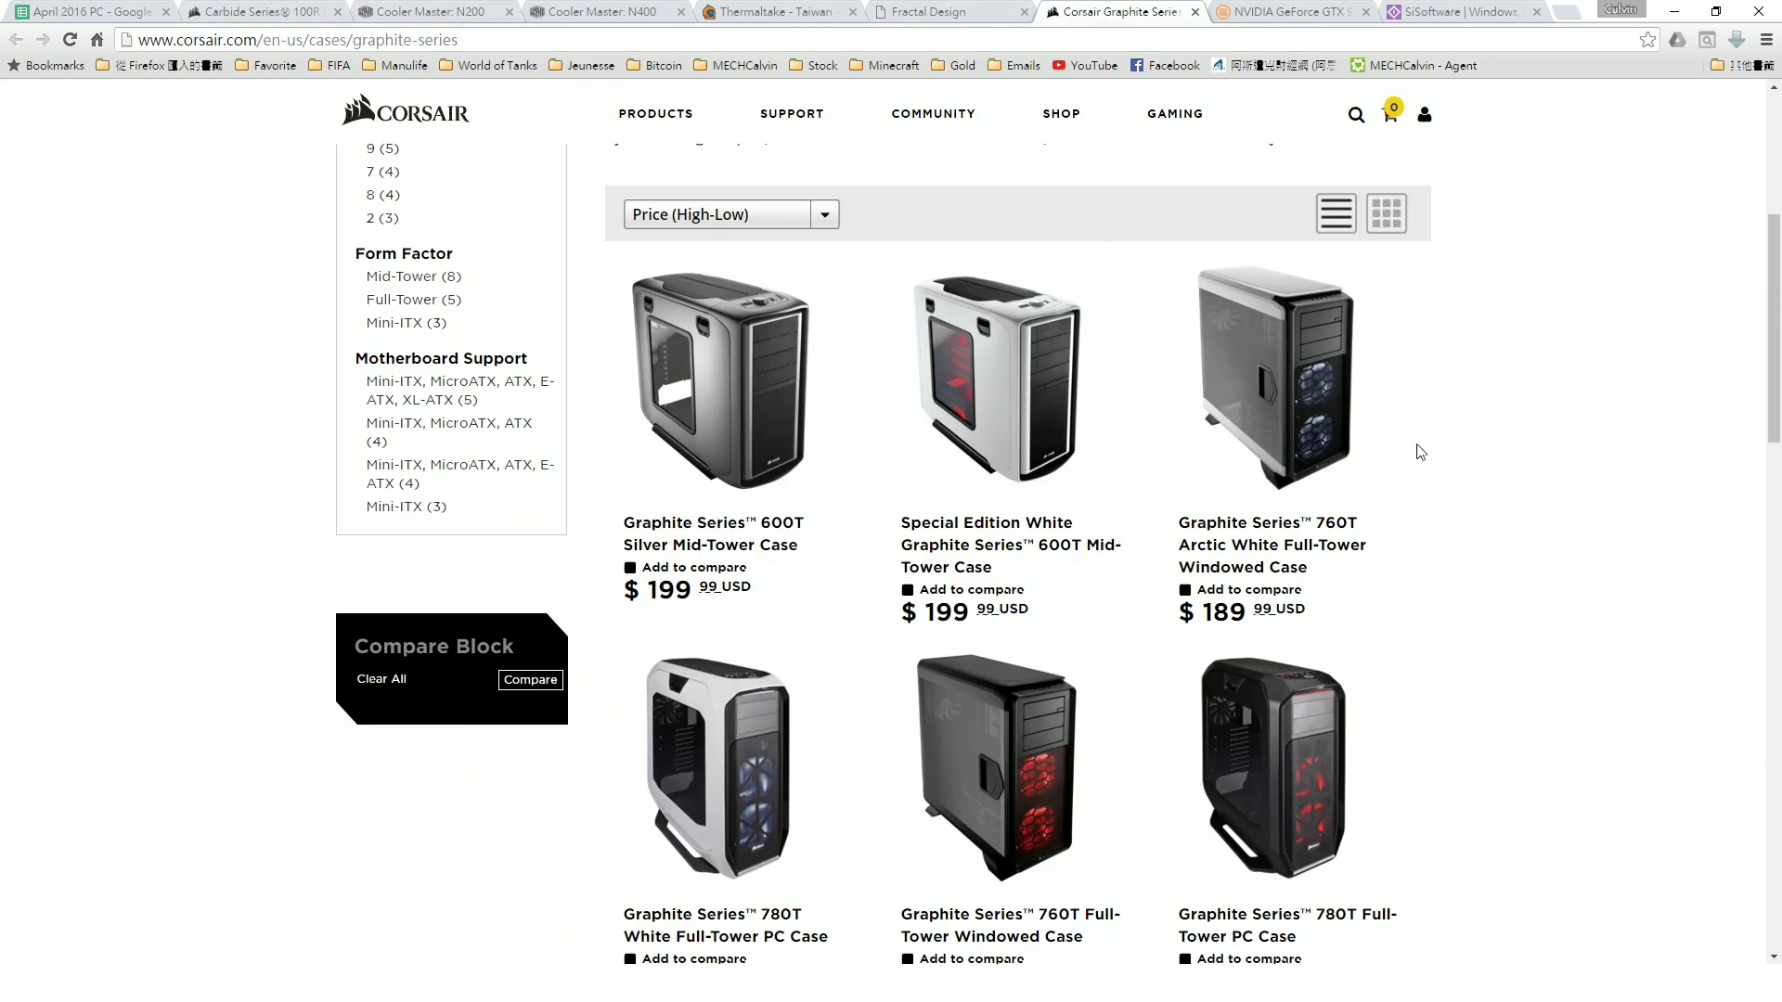
scroll(1439, 442, down, 7)
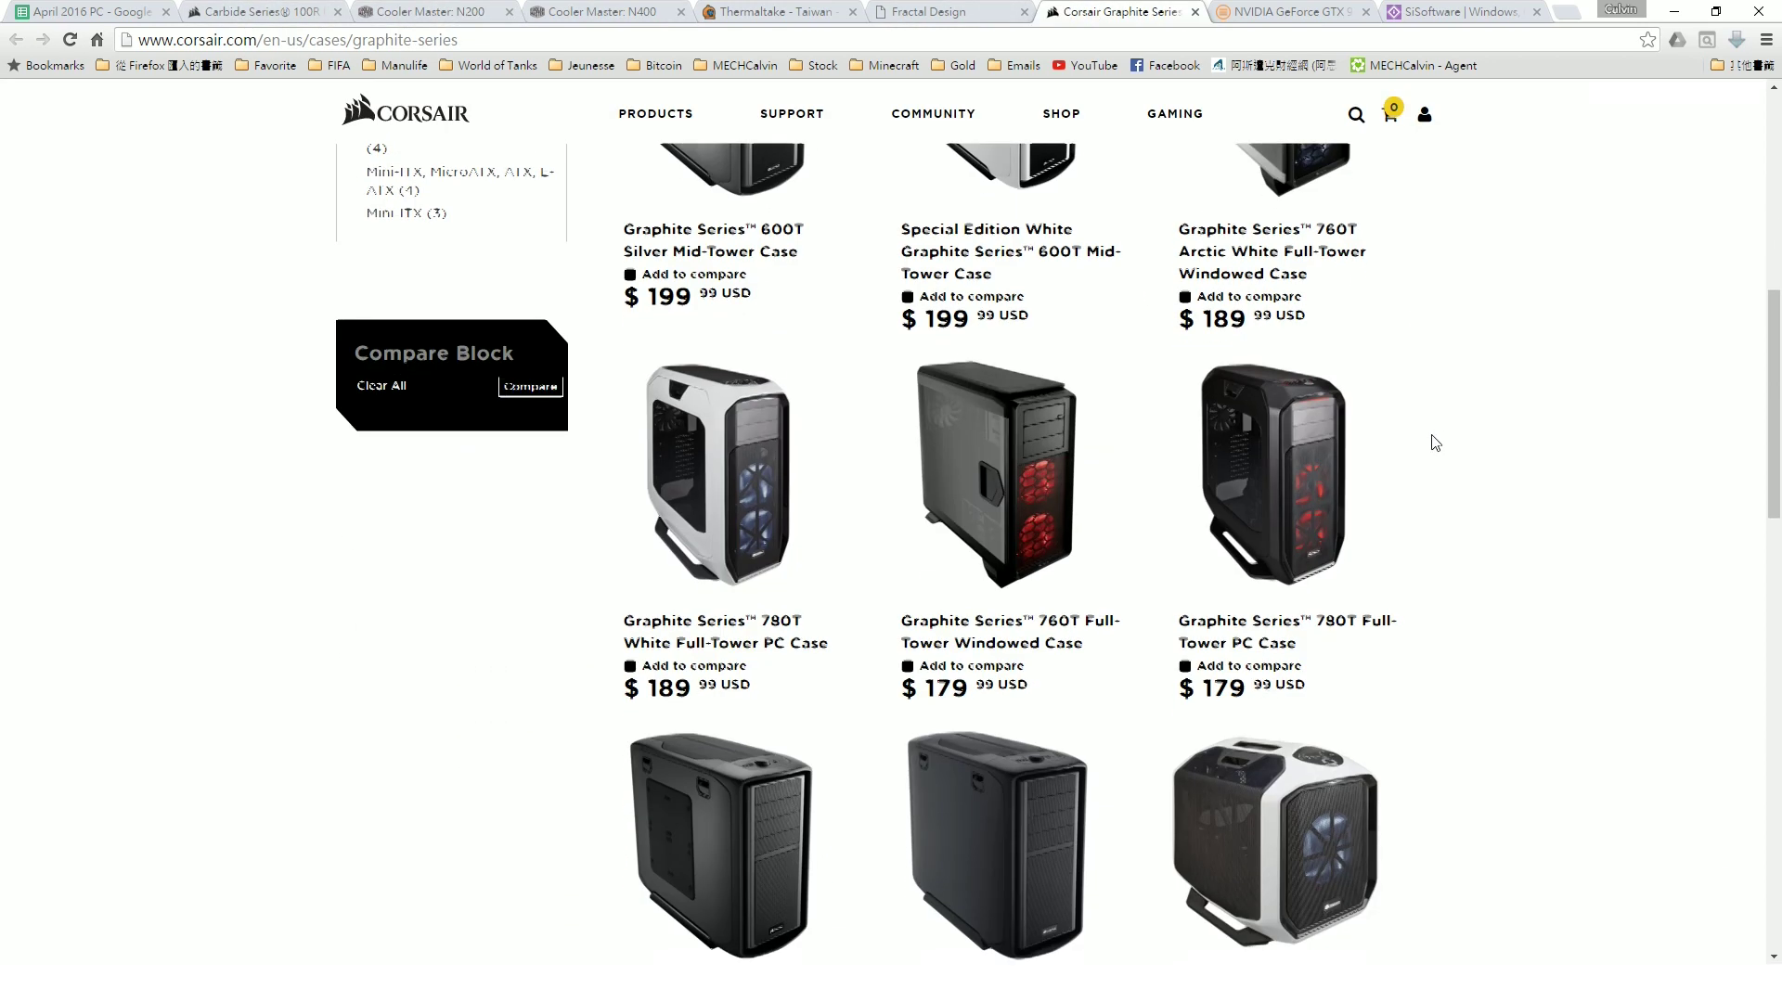
- Browse the remaining Corsair Graphite Series cases and return to the receipt sheet's Case Cooling and Power Supply rows
scroll(1453, 446, down, 8)
scroll(1444, 451, up, 15)
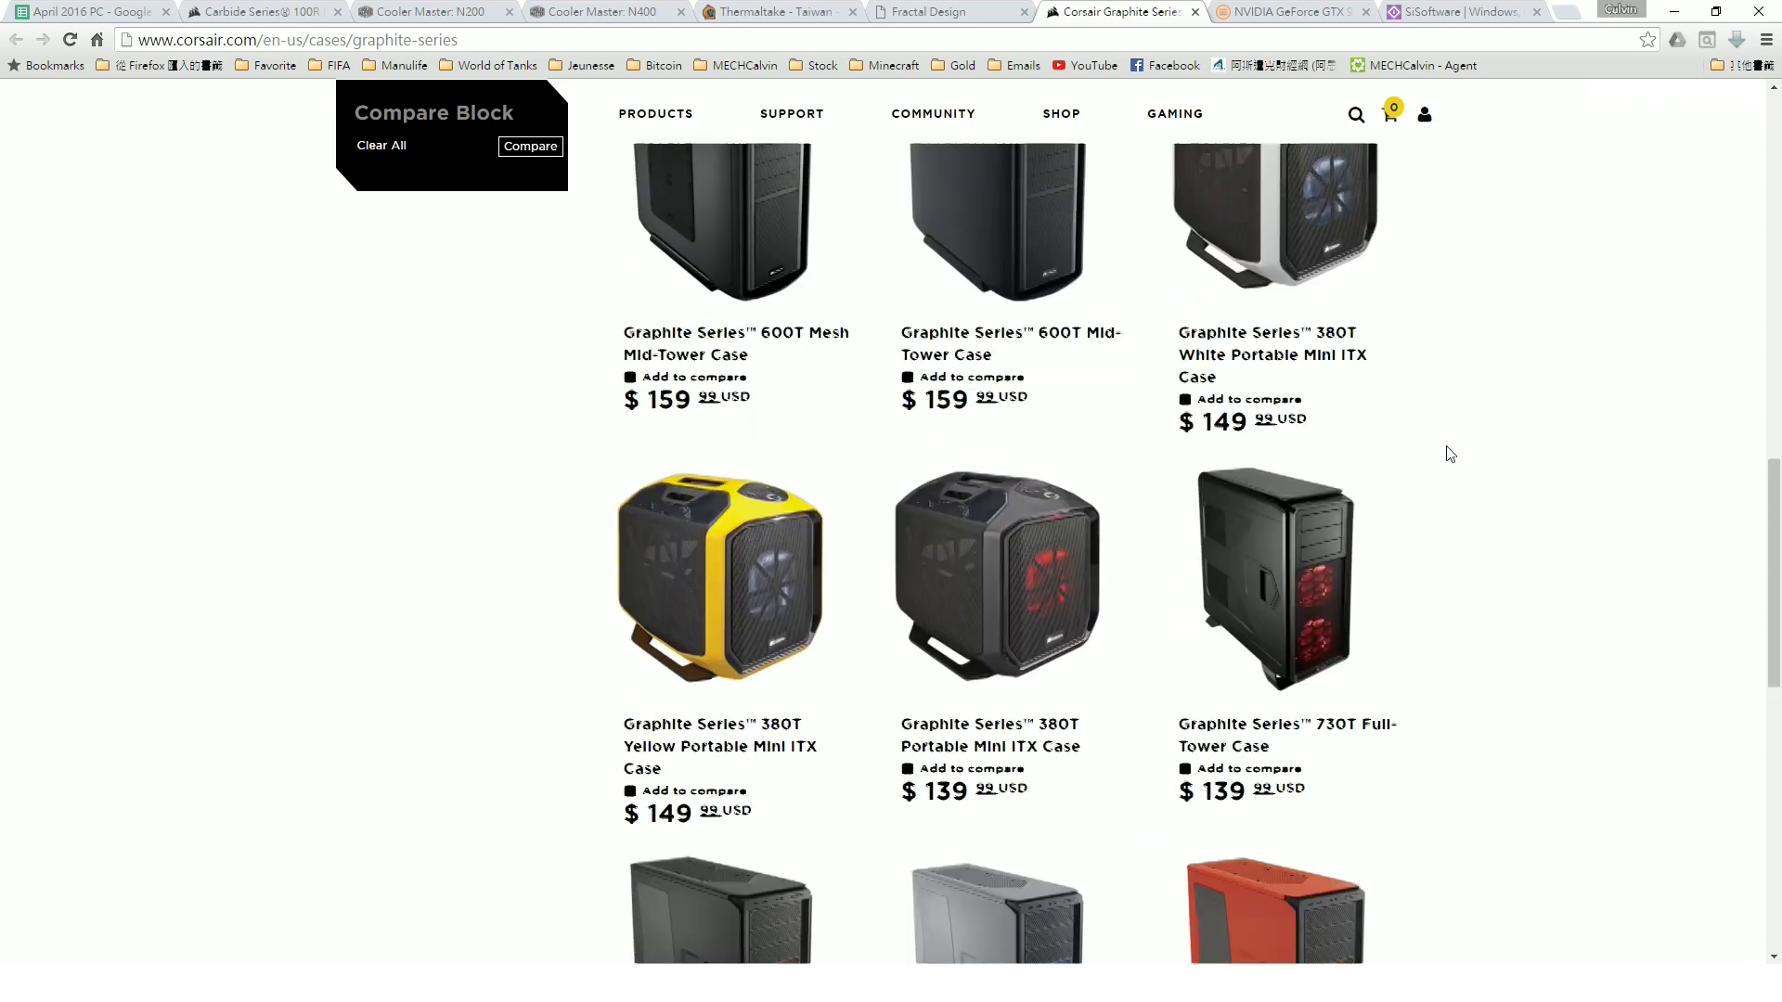
scroll(1436, 452, up, 5)
click(82, 9)
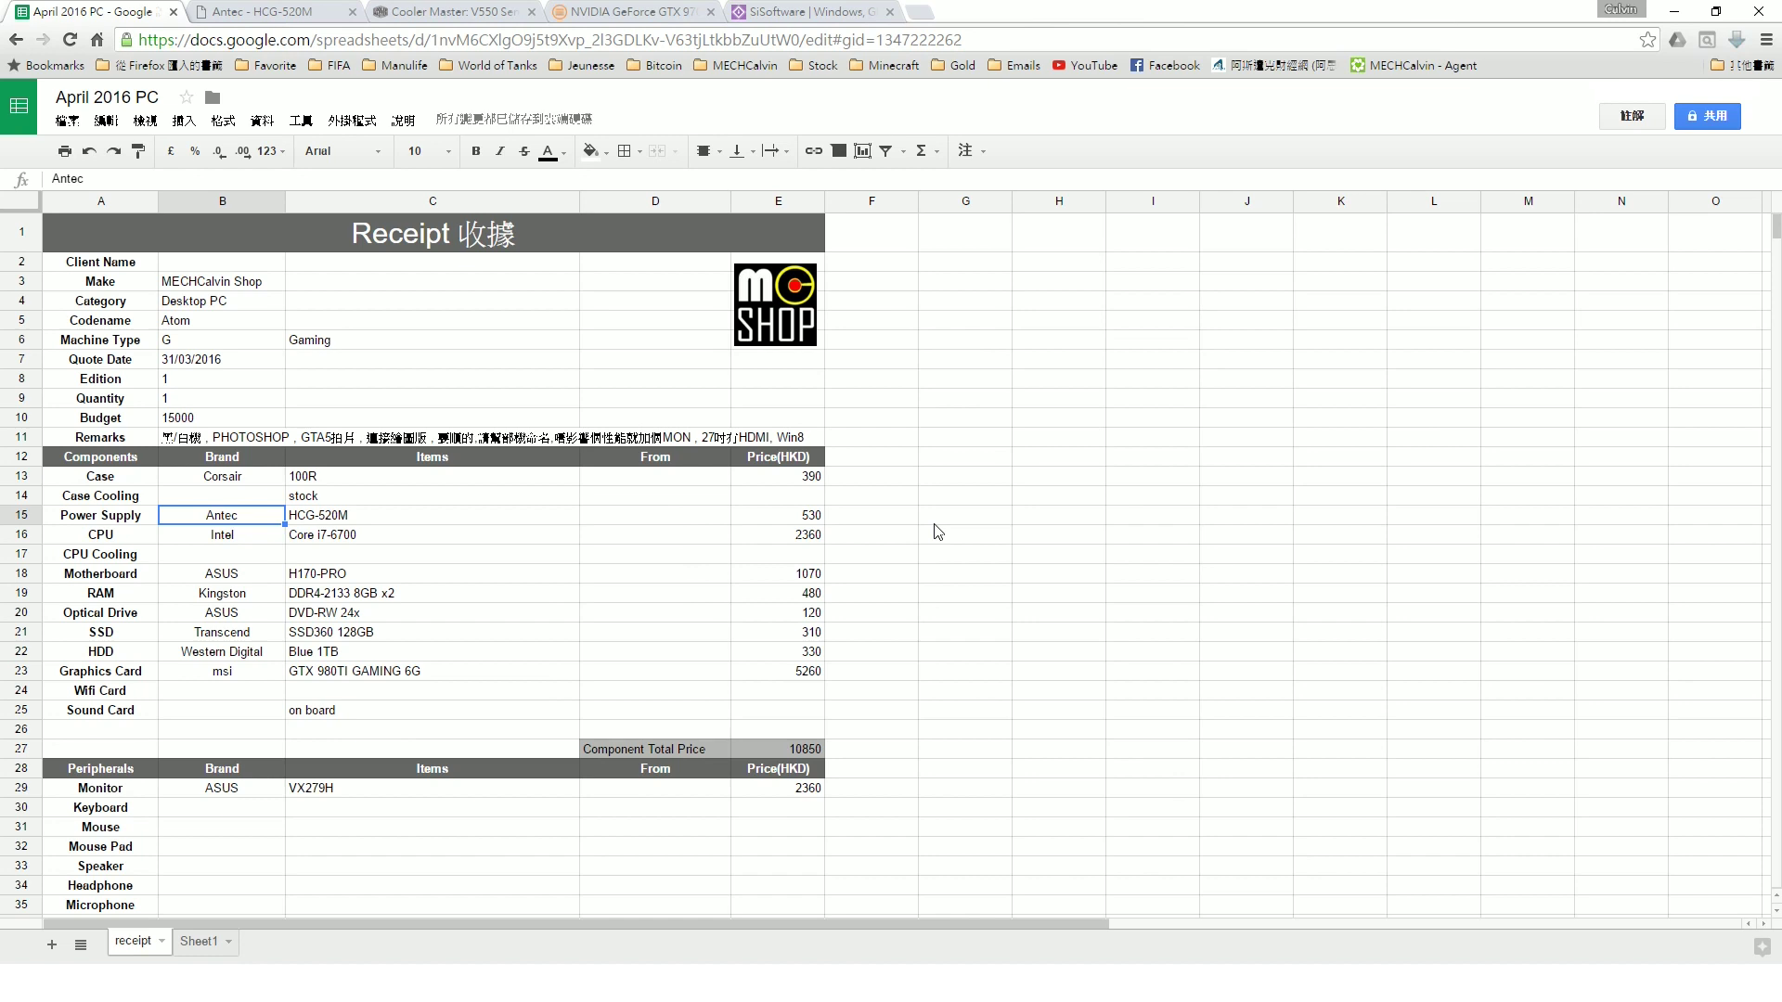
key(Up)
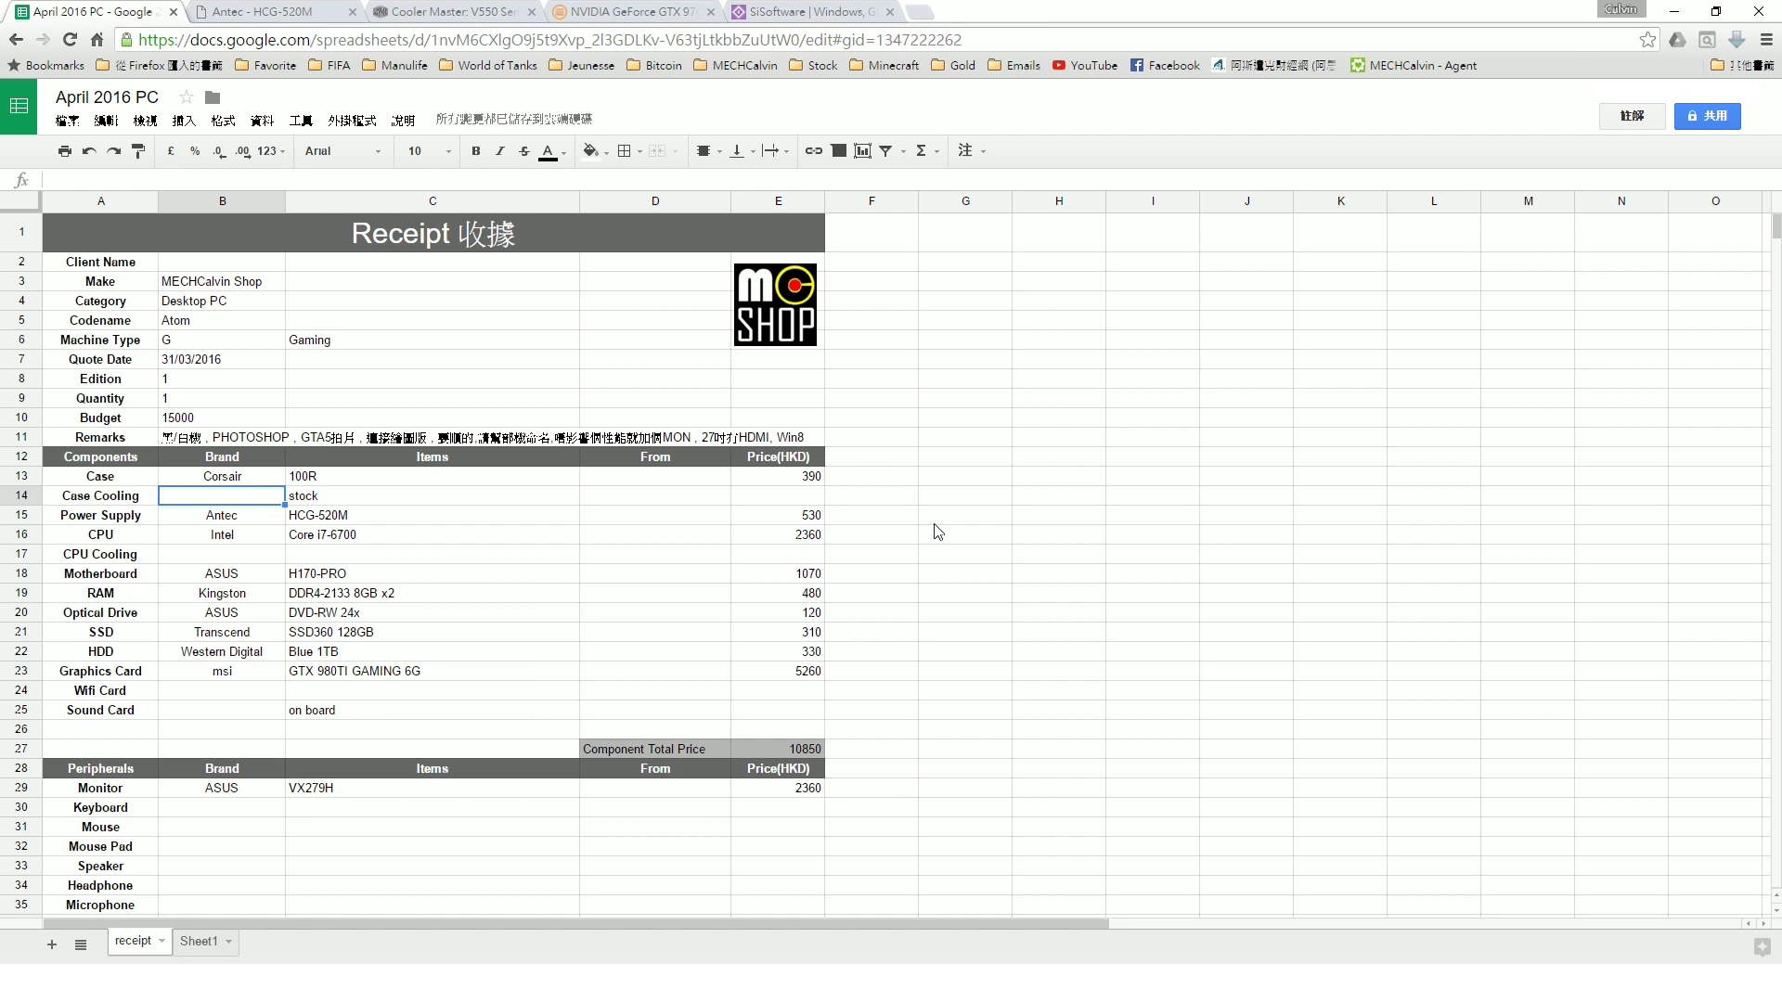
key(Down)
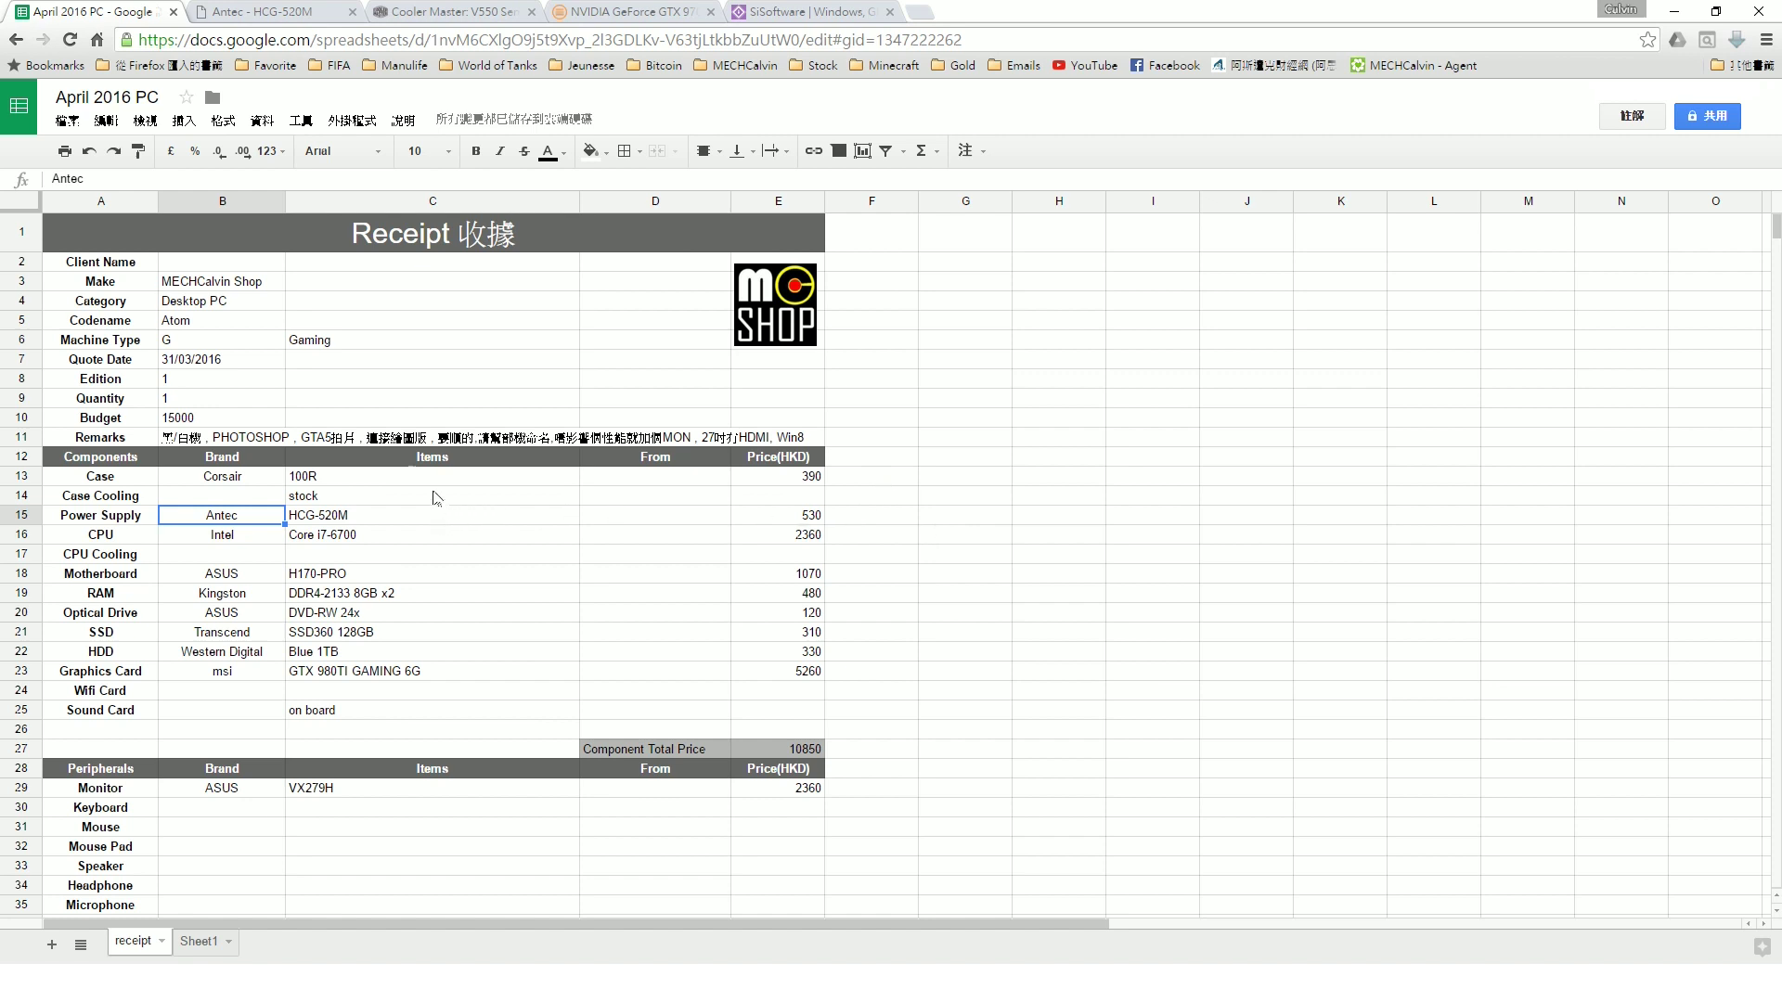
- Compare the Cooler Master V550 Semi-Modular and Antec HCG-520M product pages with the Power Supply row of the receipt sheet
click(425, 9)
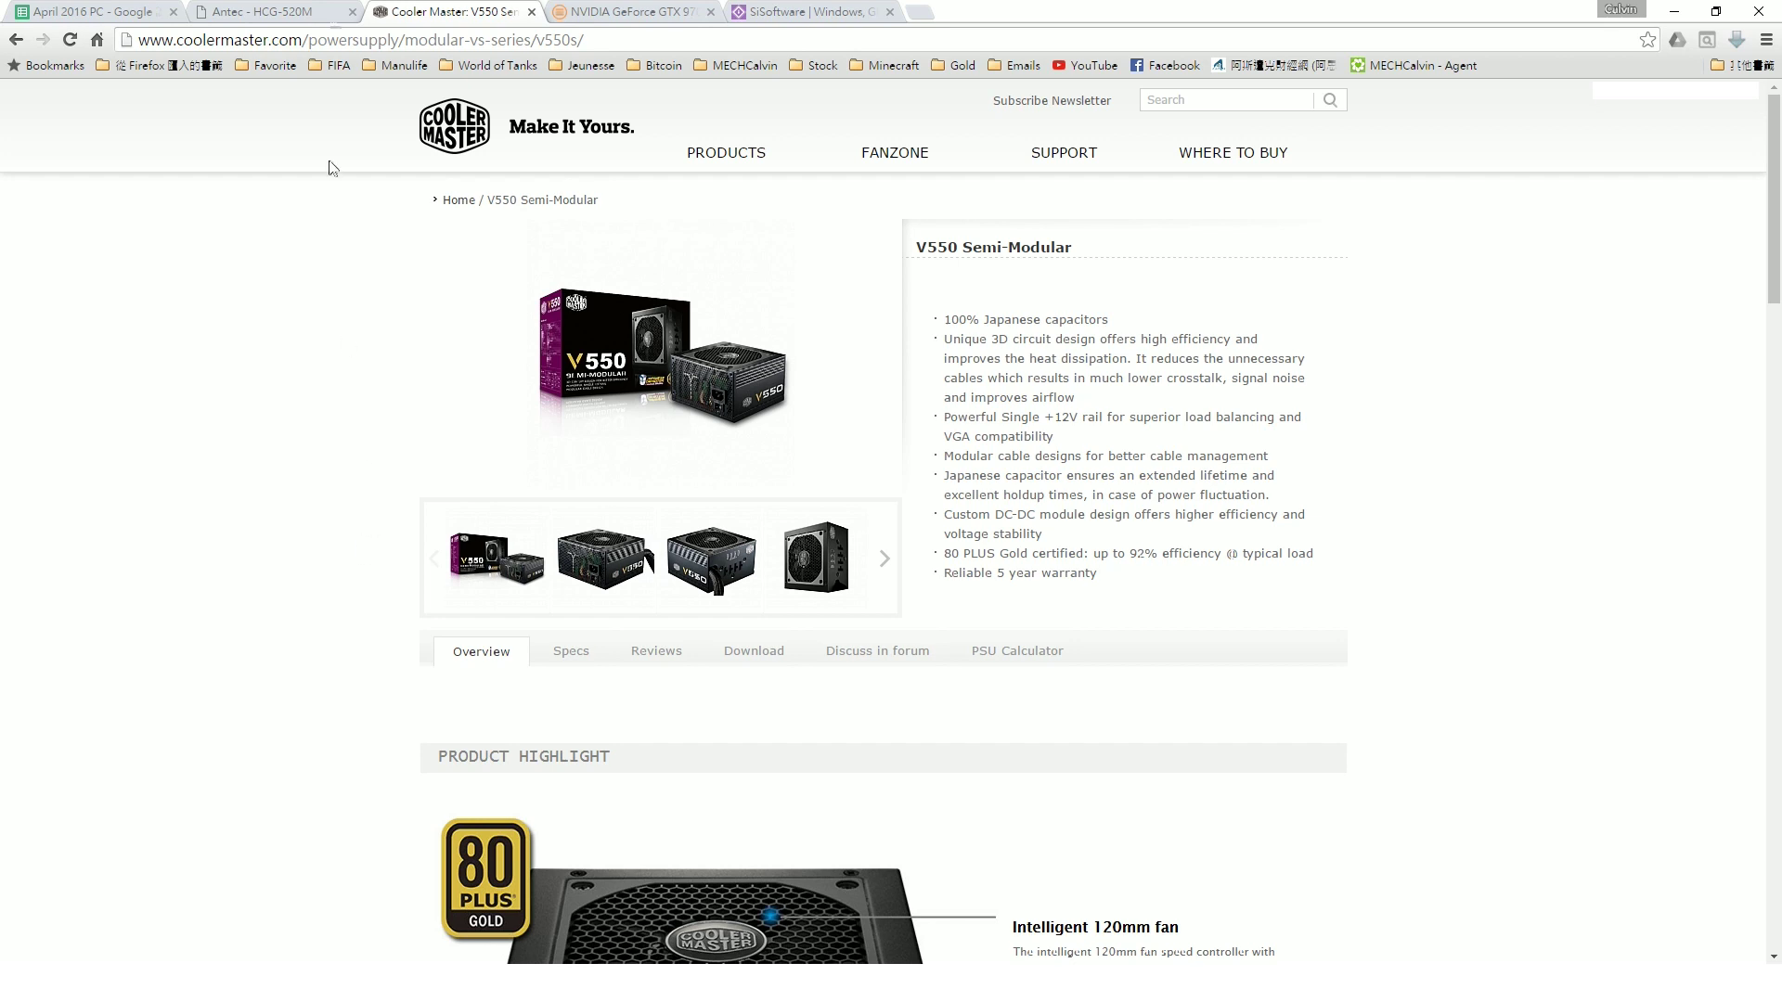
click(305, 9)
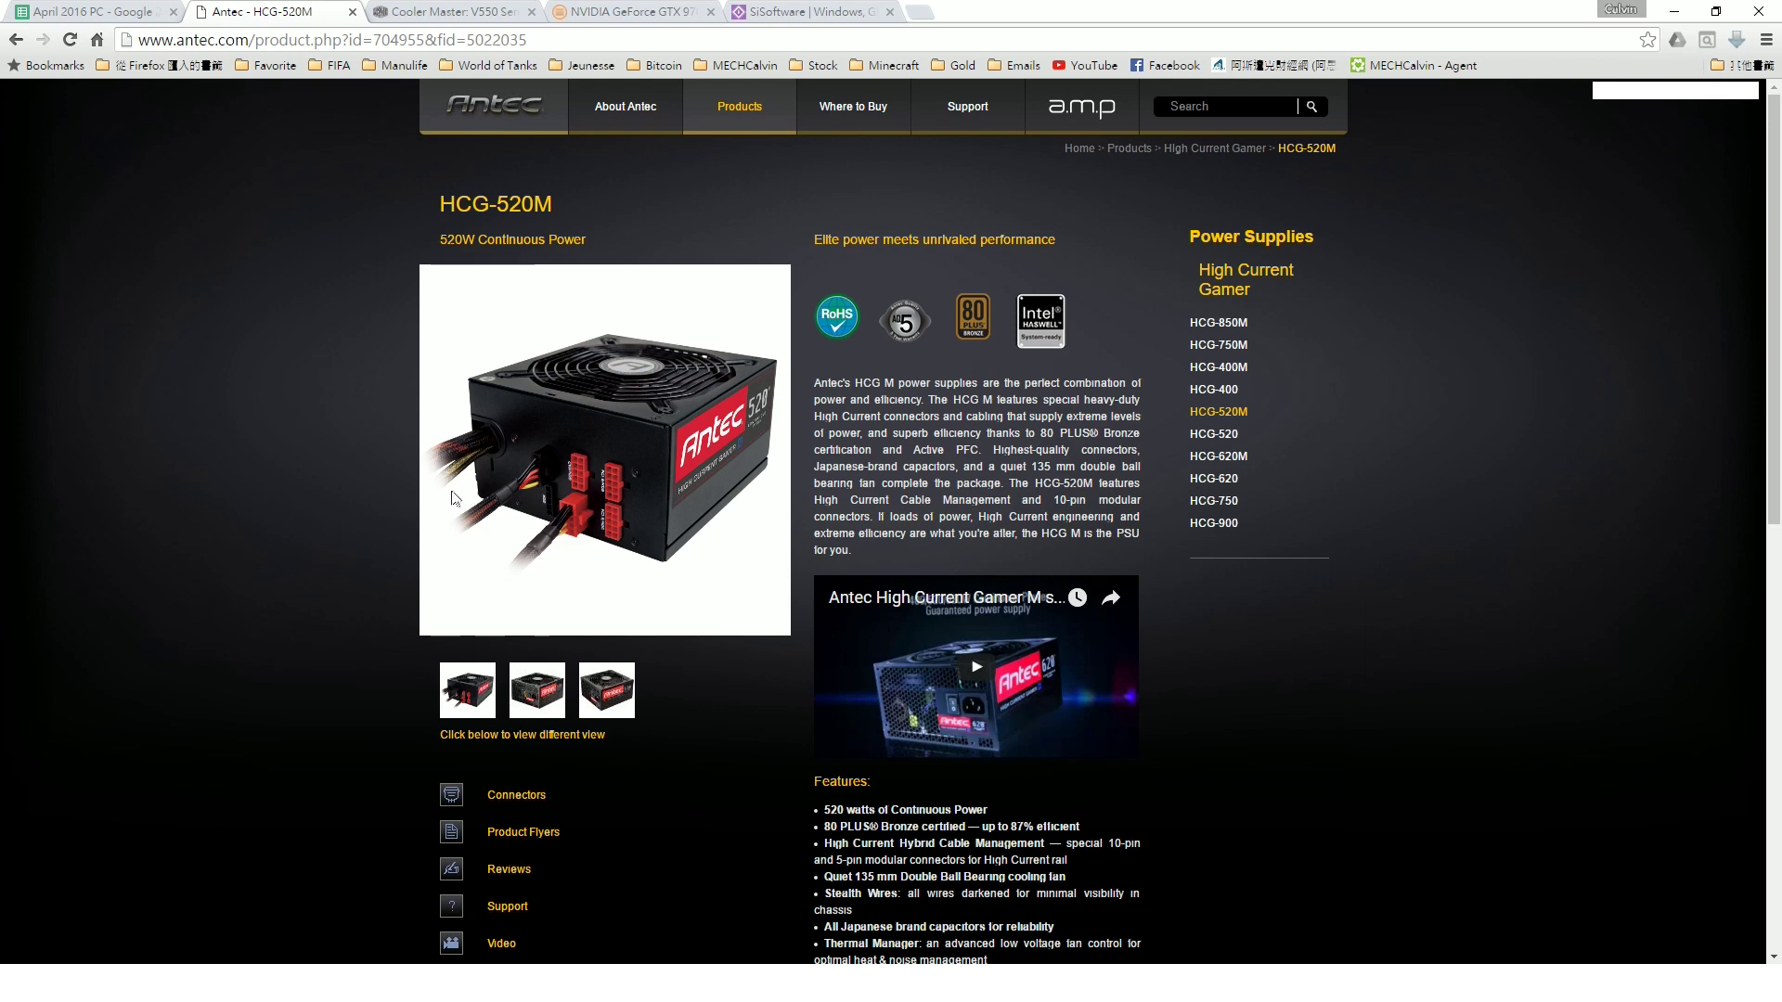
click(120, 10)
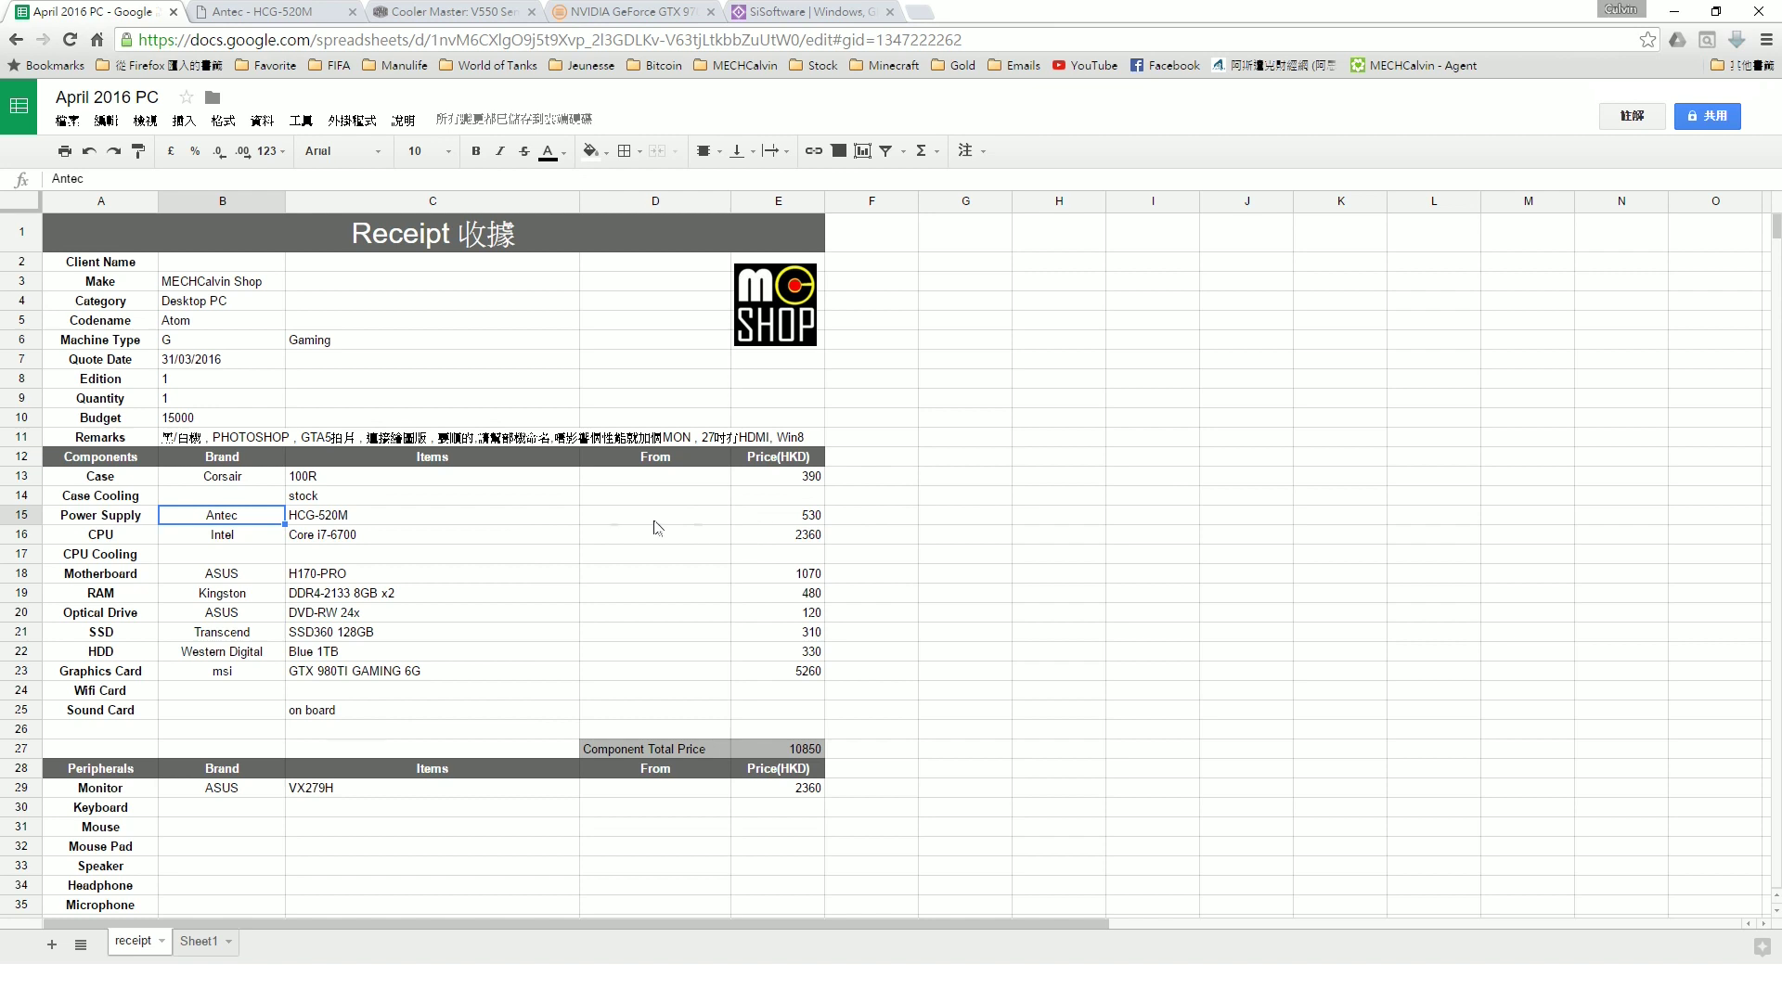
click(501, 518)
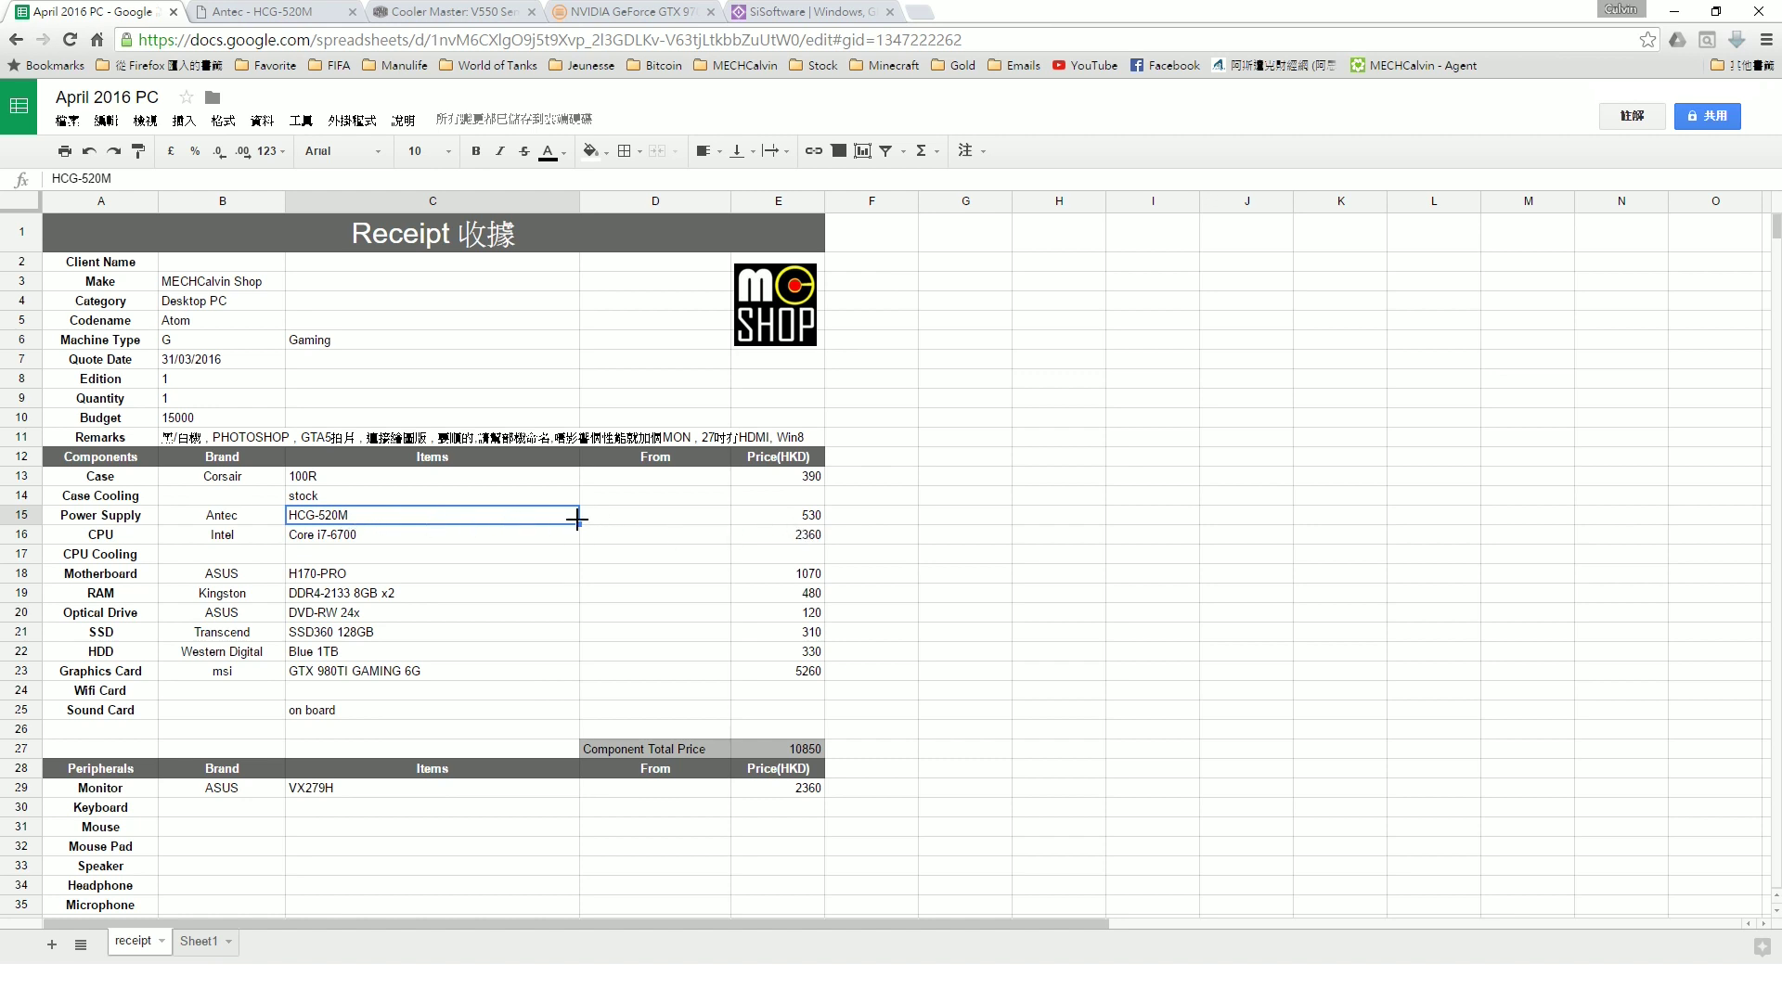
click(443, 11)
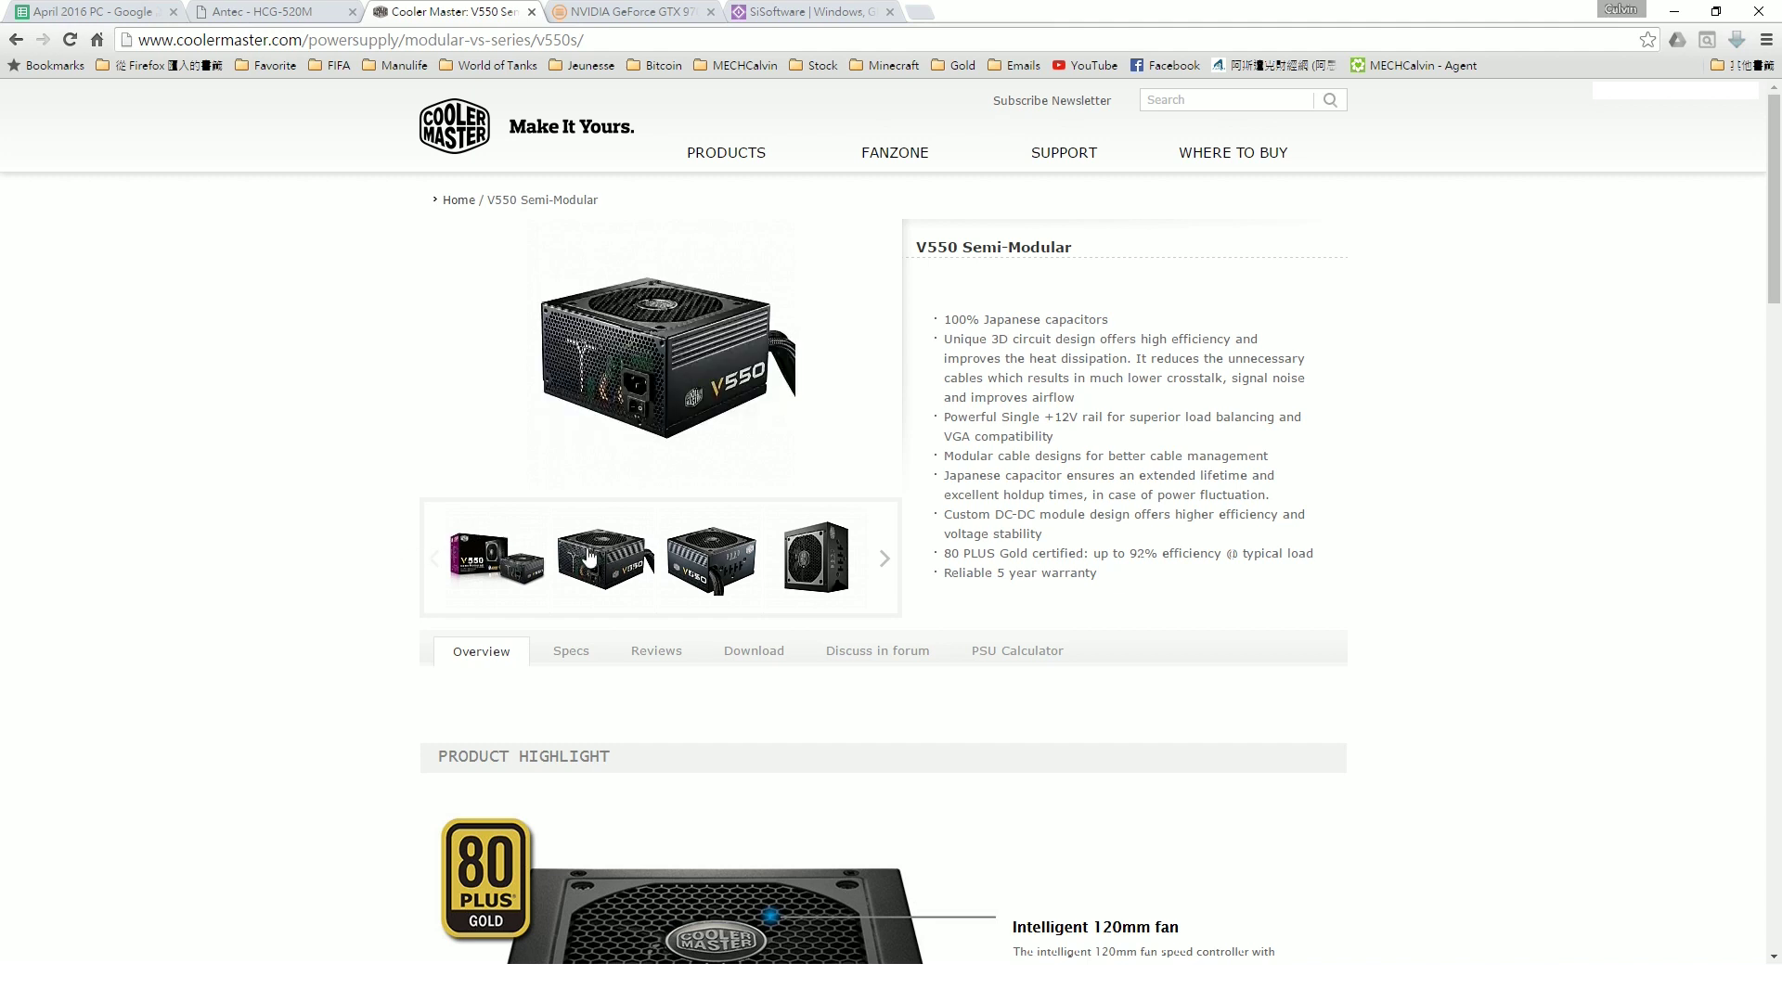
mouse_move(620, 585)
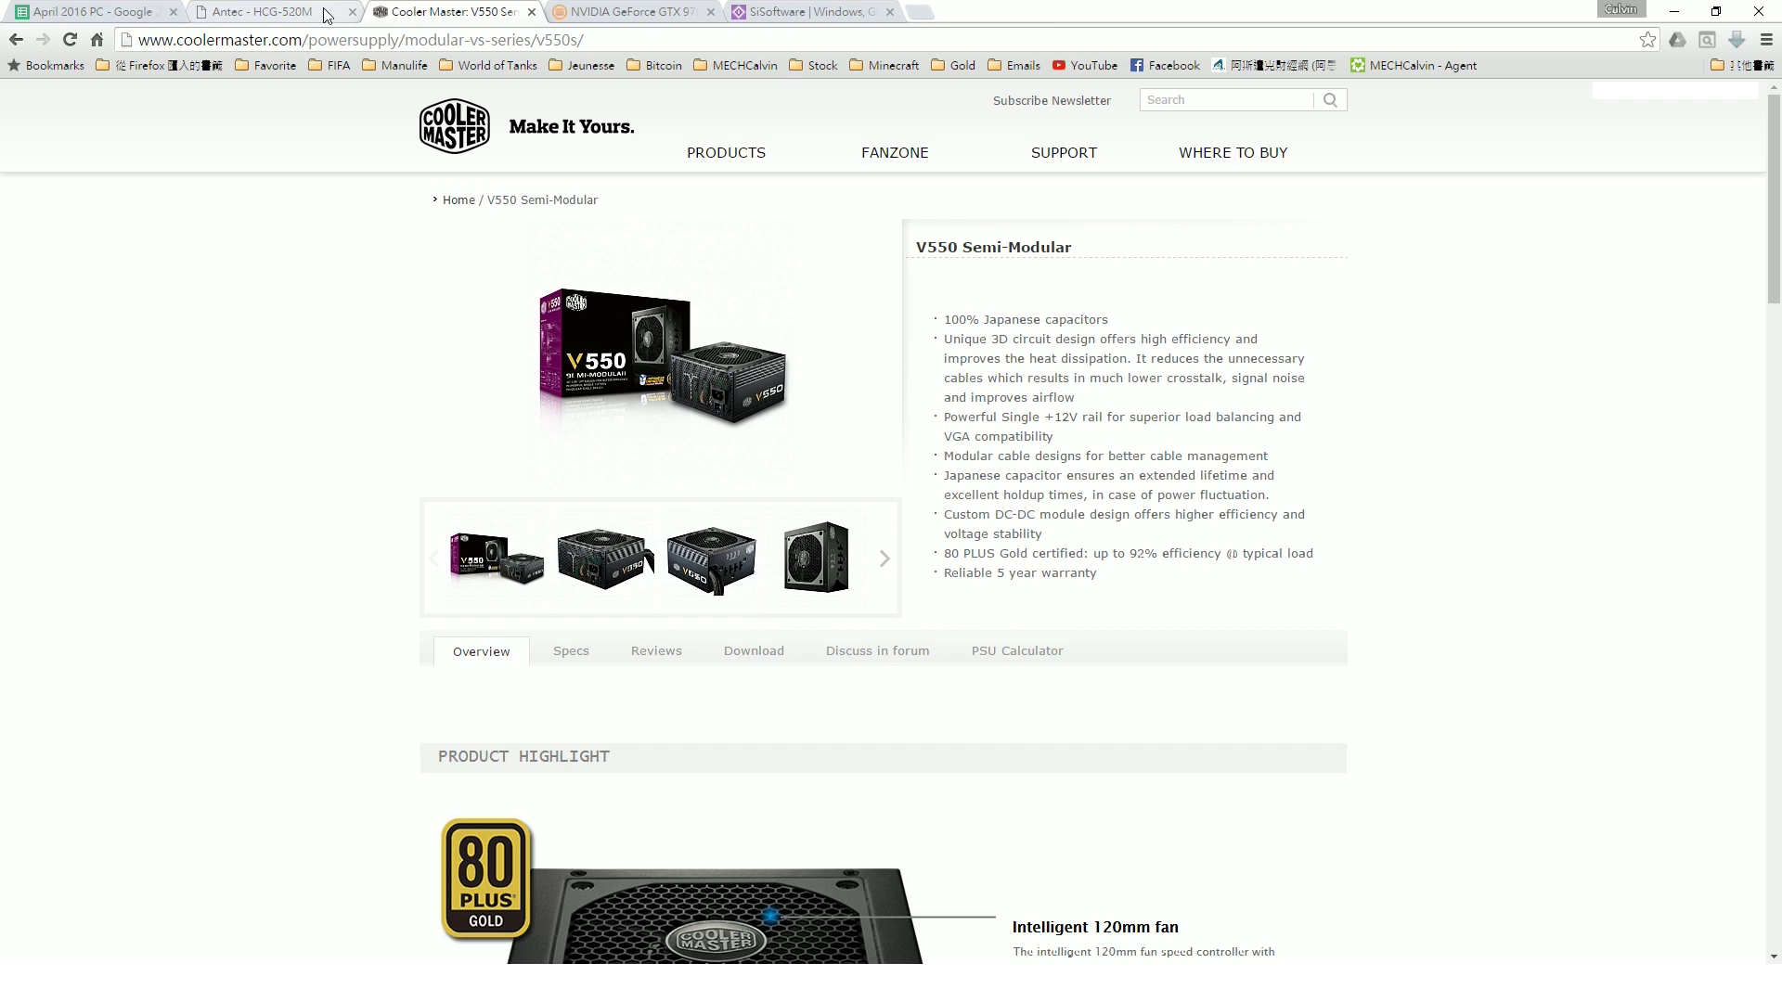
click(325, 15)
click(113, 11)
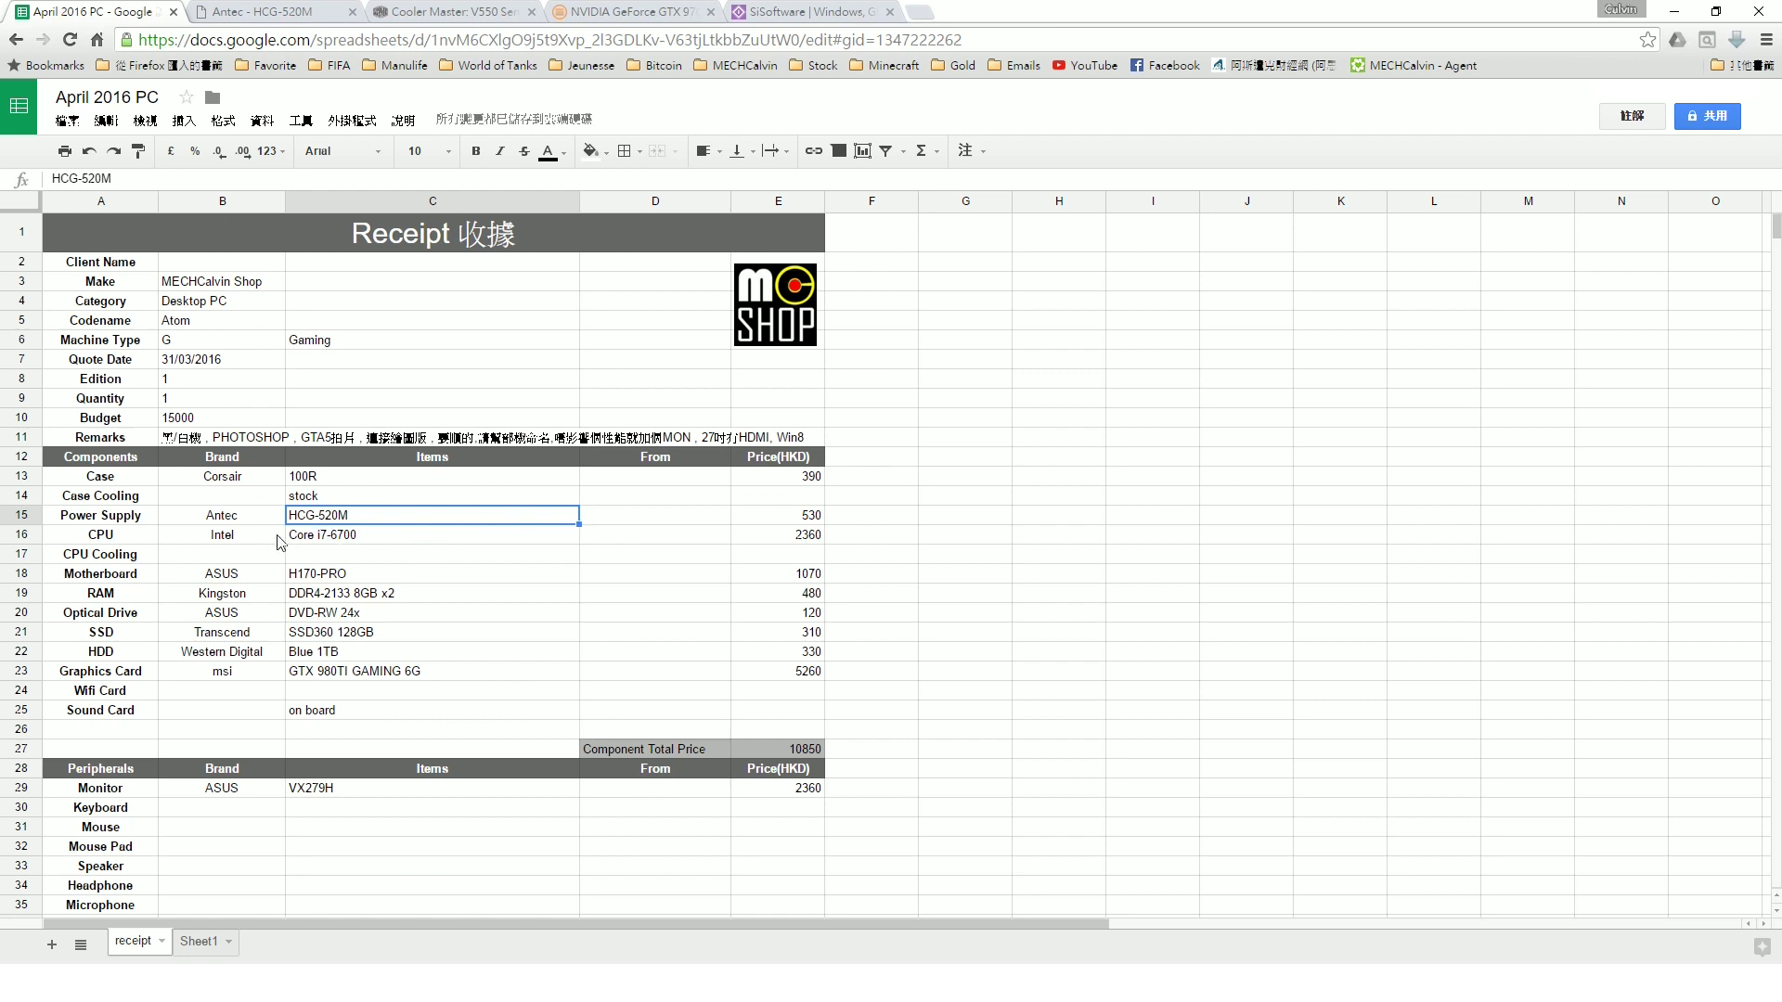
- Review the CPU row's brand and item cells and the CPU Cooling row in the receipt sheet
key(Down)
key(Left)
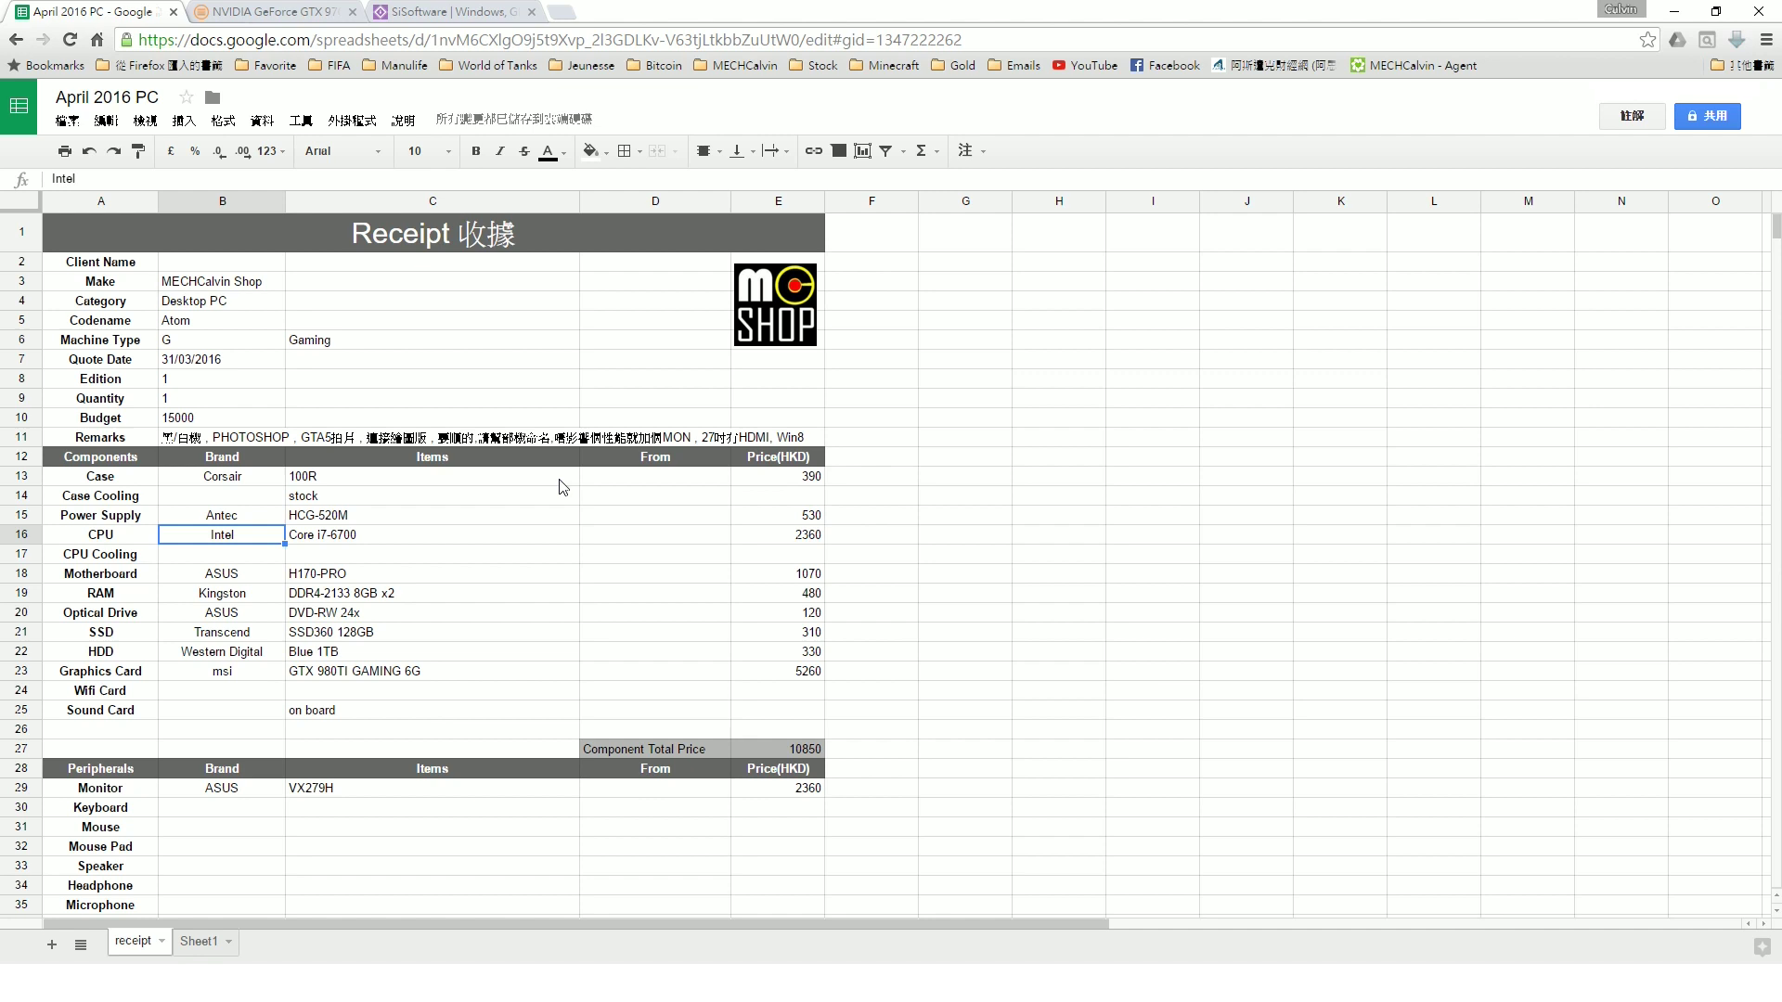
key(Right)
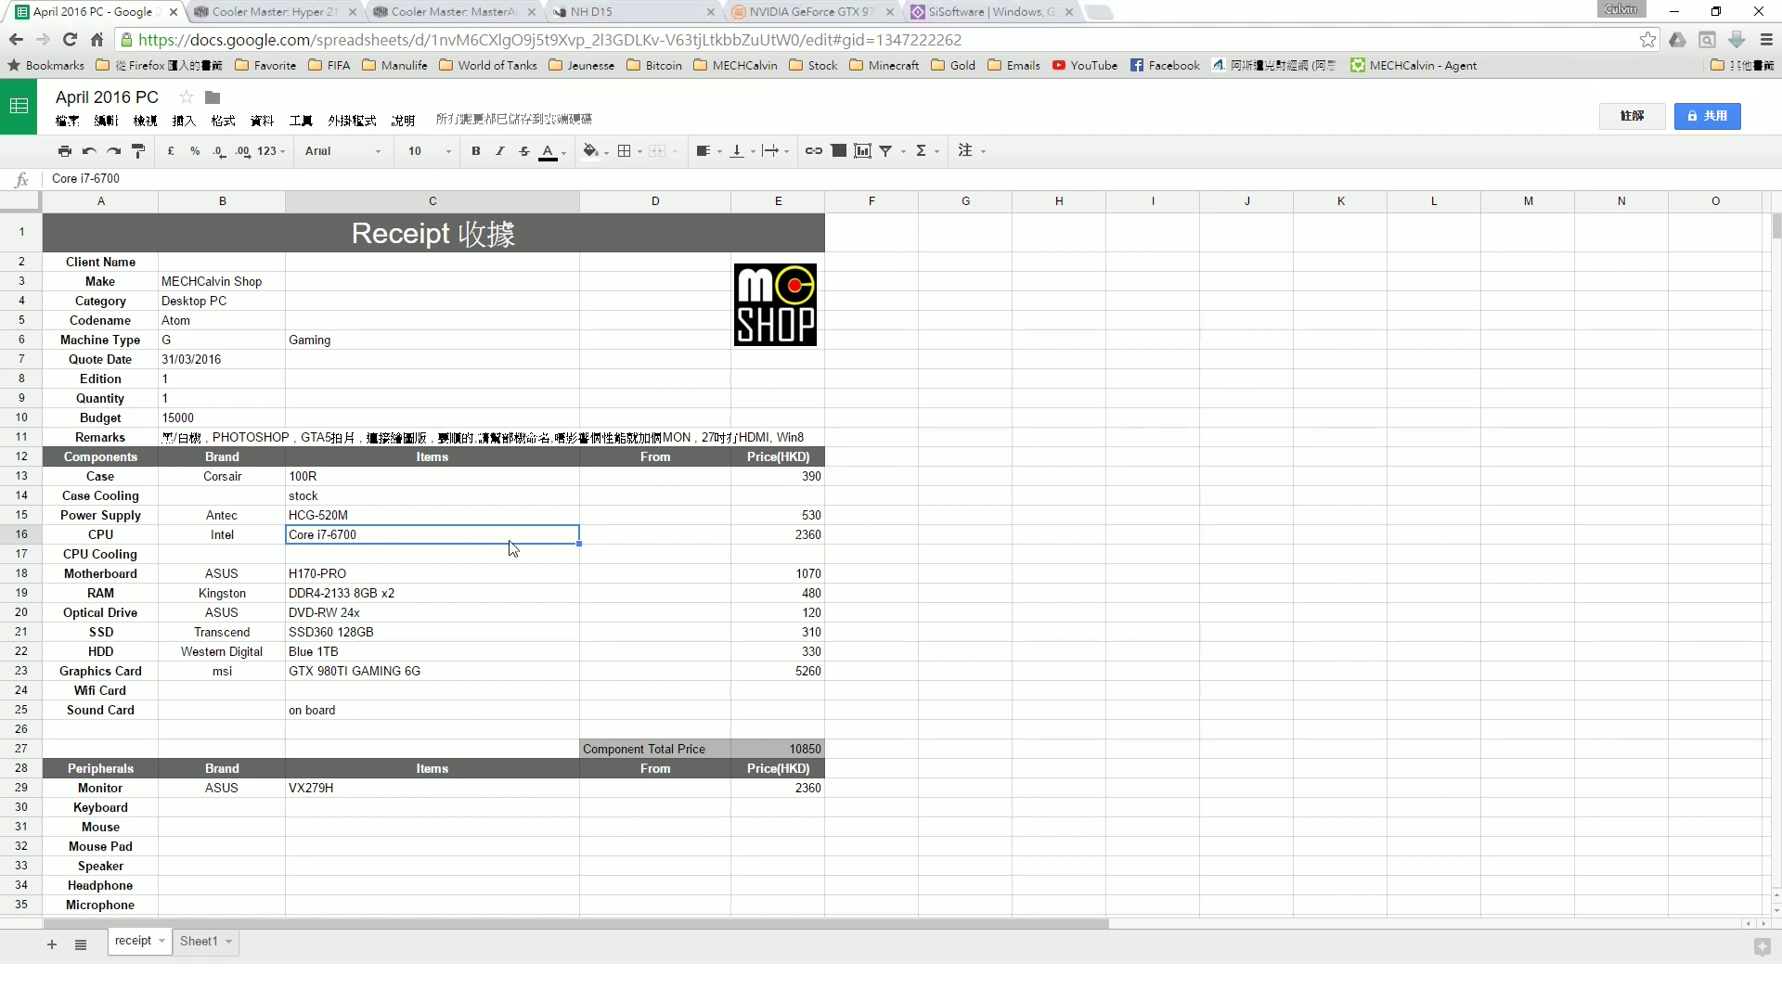
key(Down)
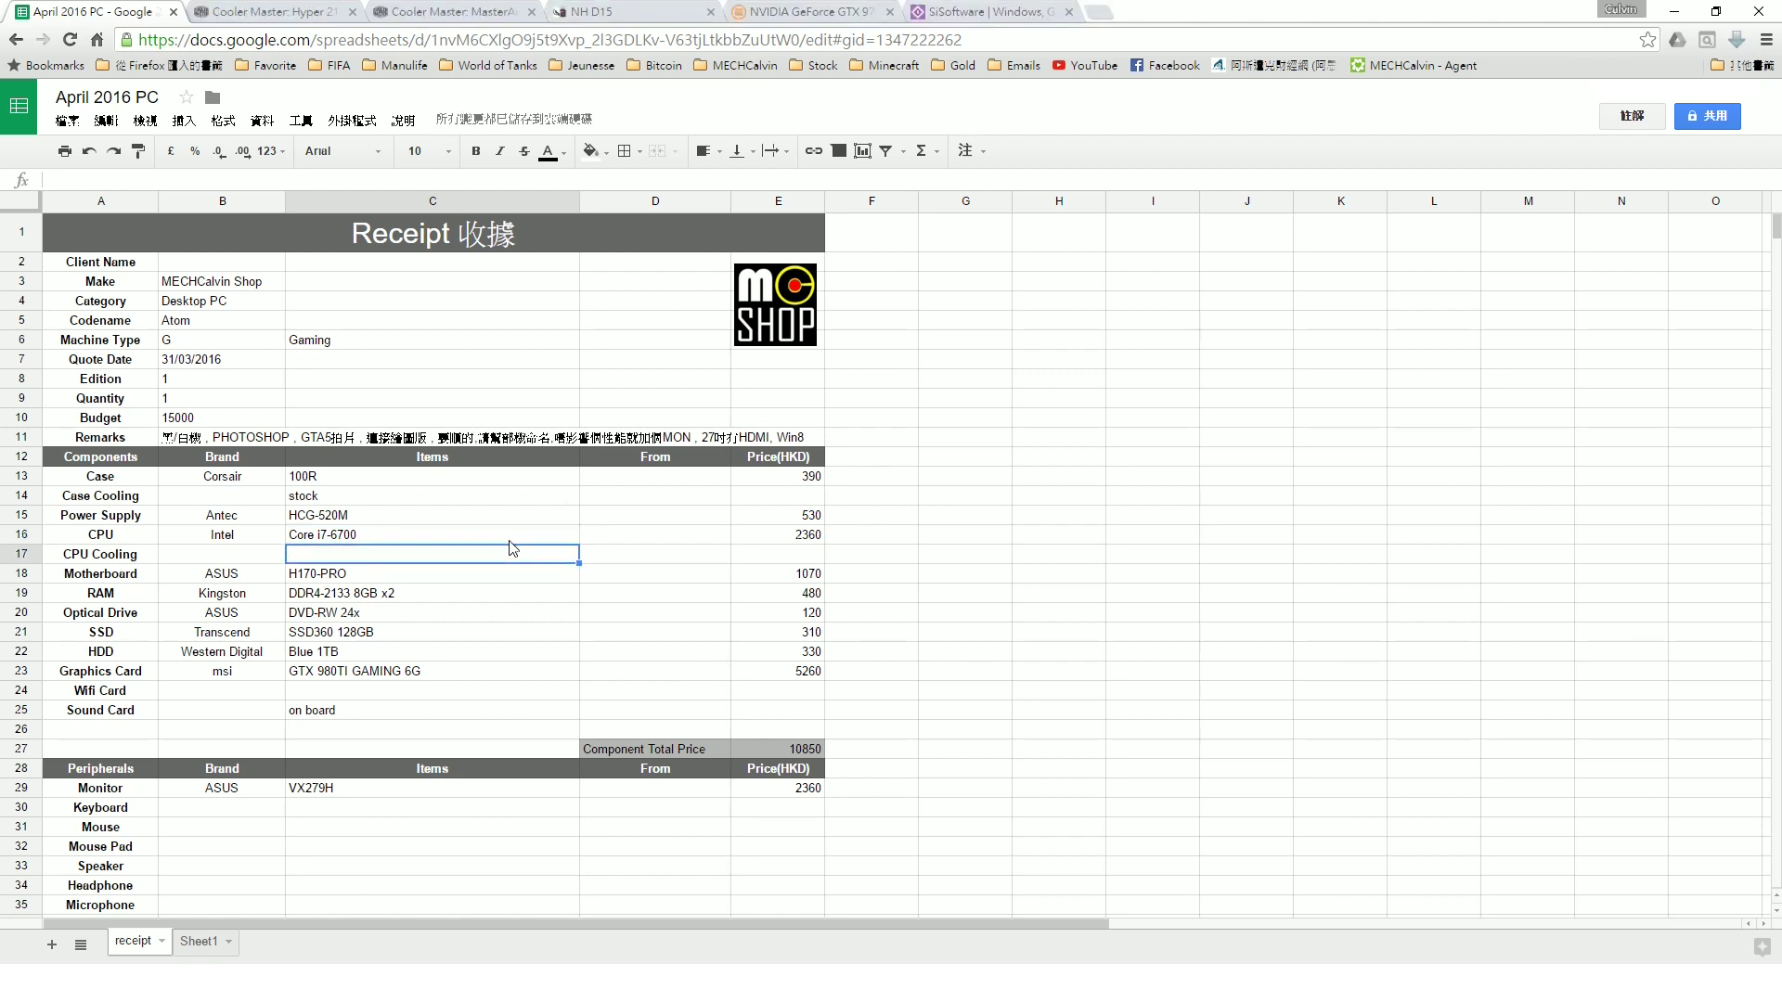
key(Left)
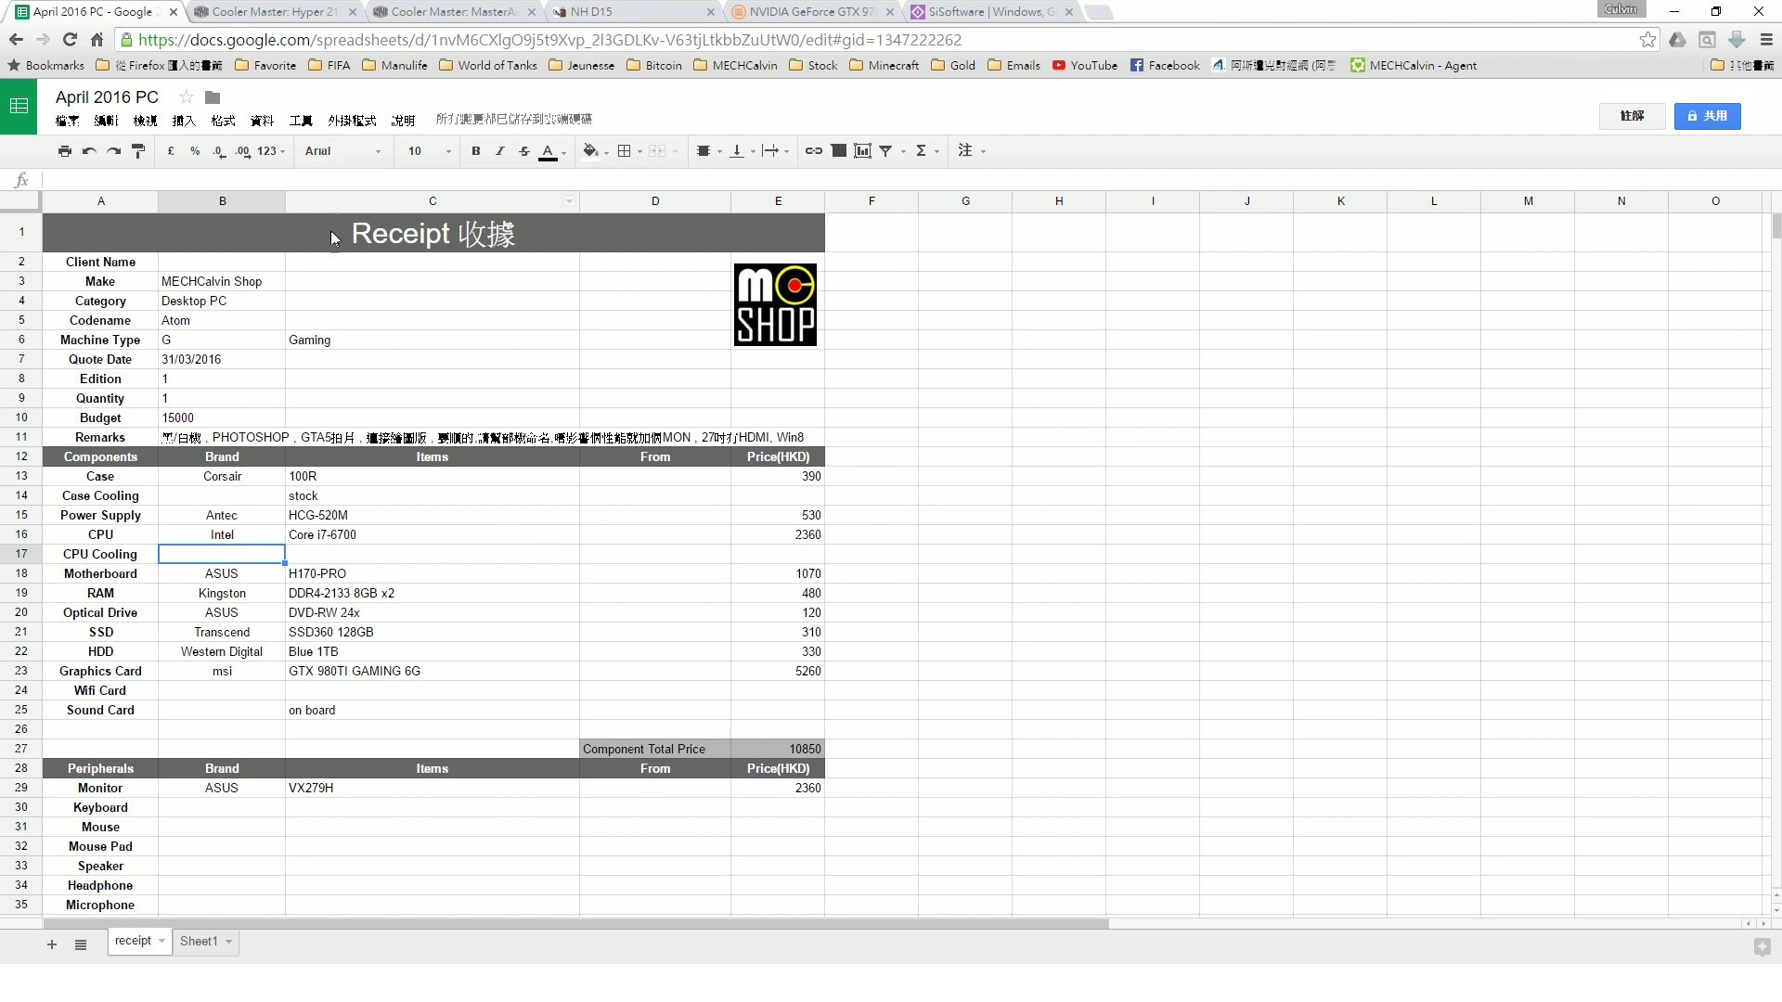
- Review the Cooler Master Hyper 212X page, covering its feature list, product overview and X-Vents Design section
click(299, 9)
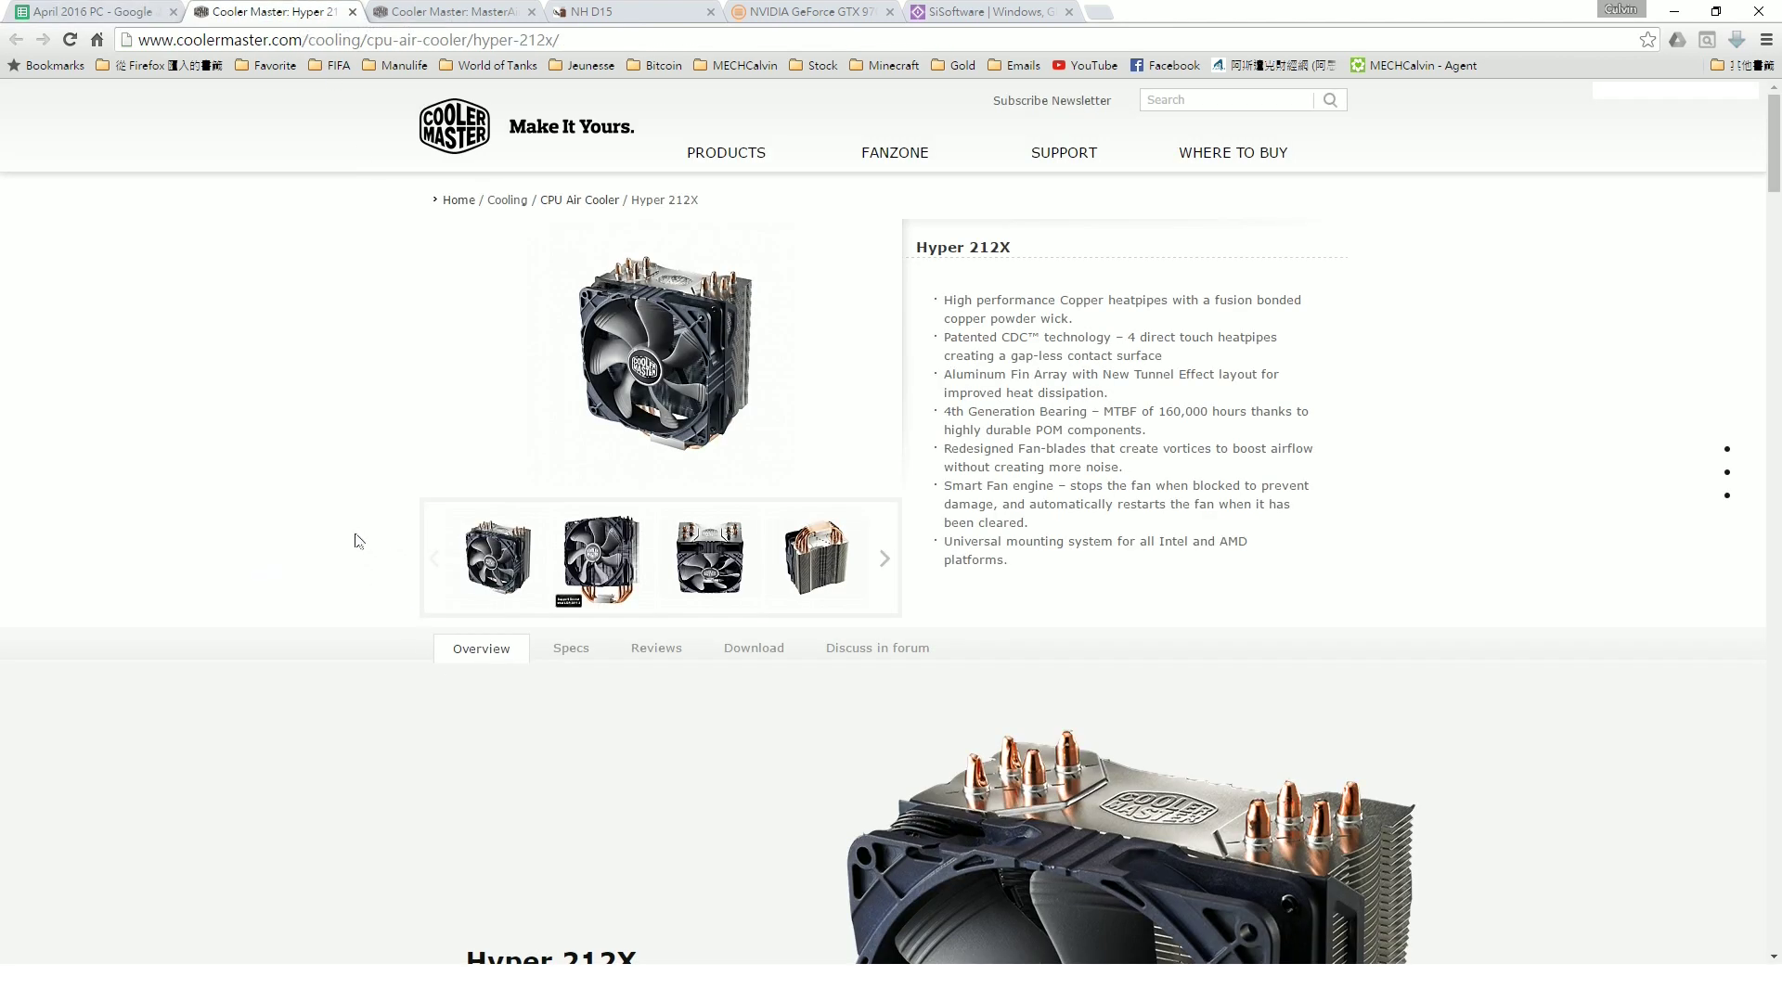
scroll(1522, 624, down, 6)
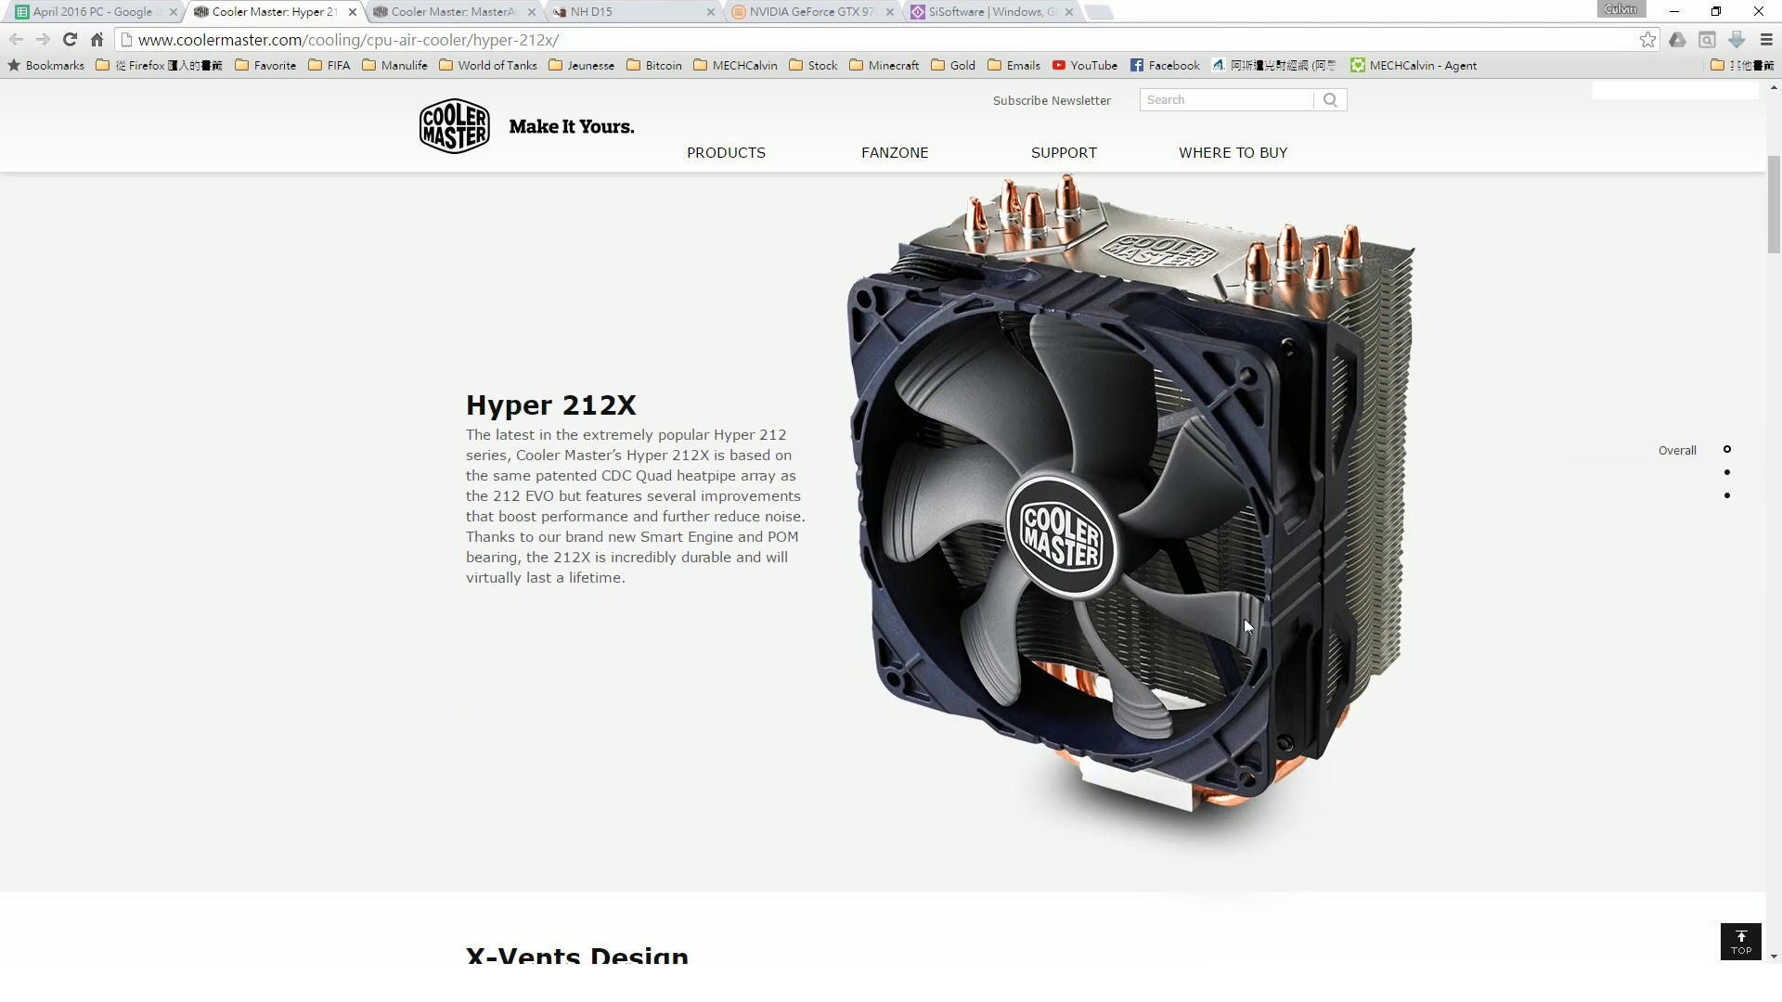
scroll(1424, 576, up, 3)
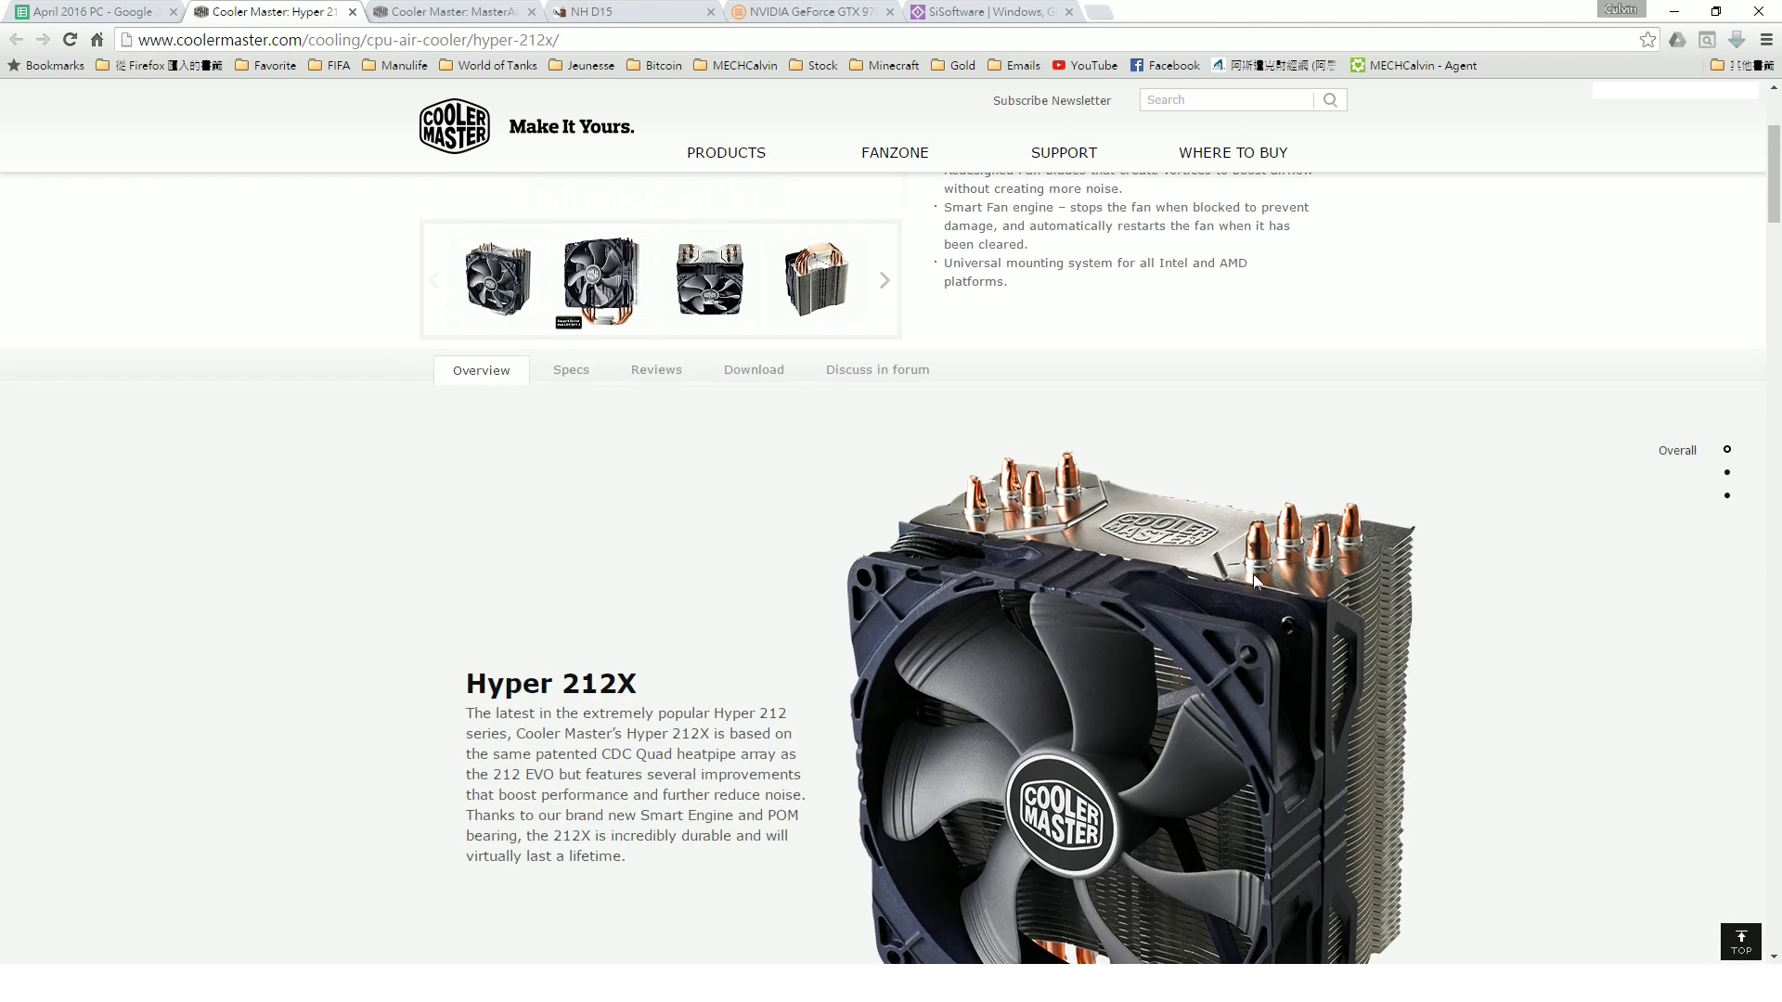
scroll(1289, 649, up, 3)
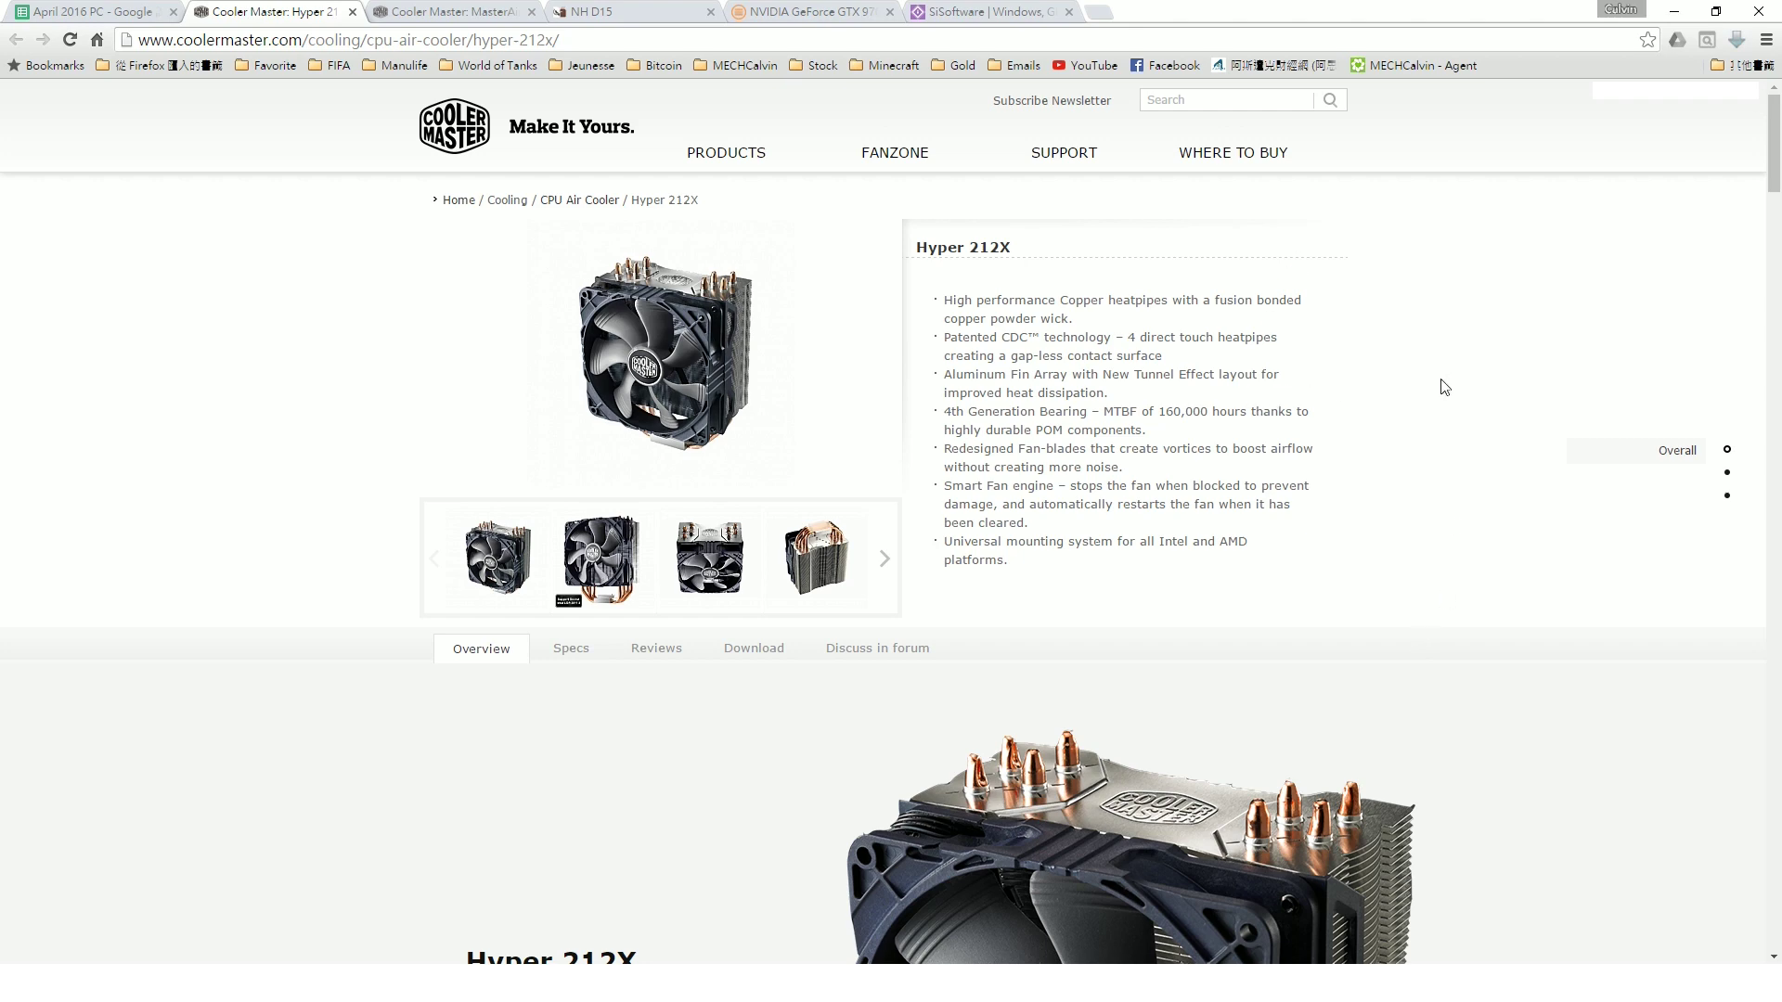
scroll(1453, 401, down, 8)
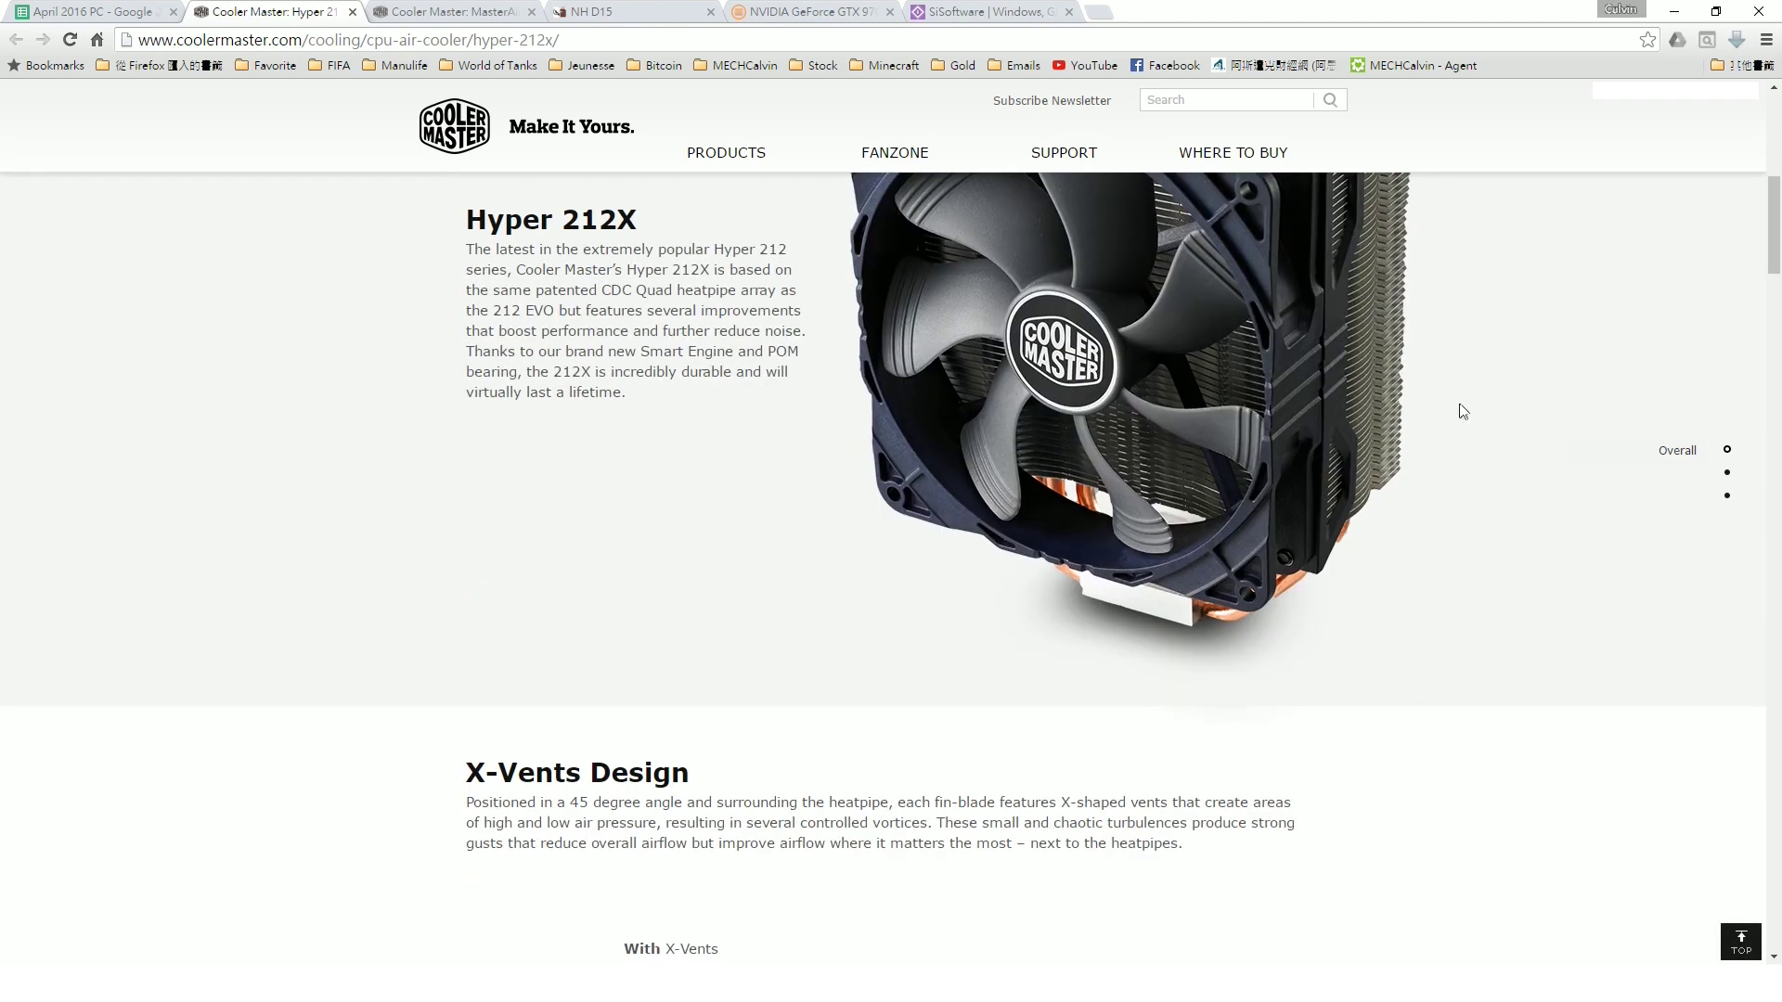
scroll(1467, 416, up, 8)
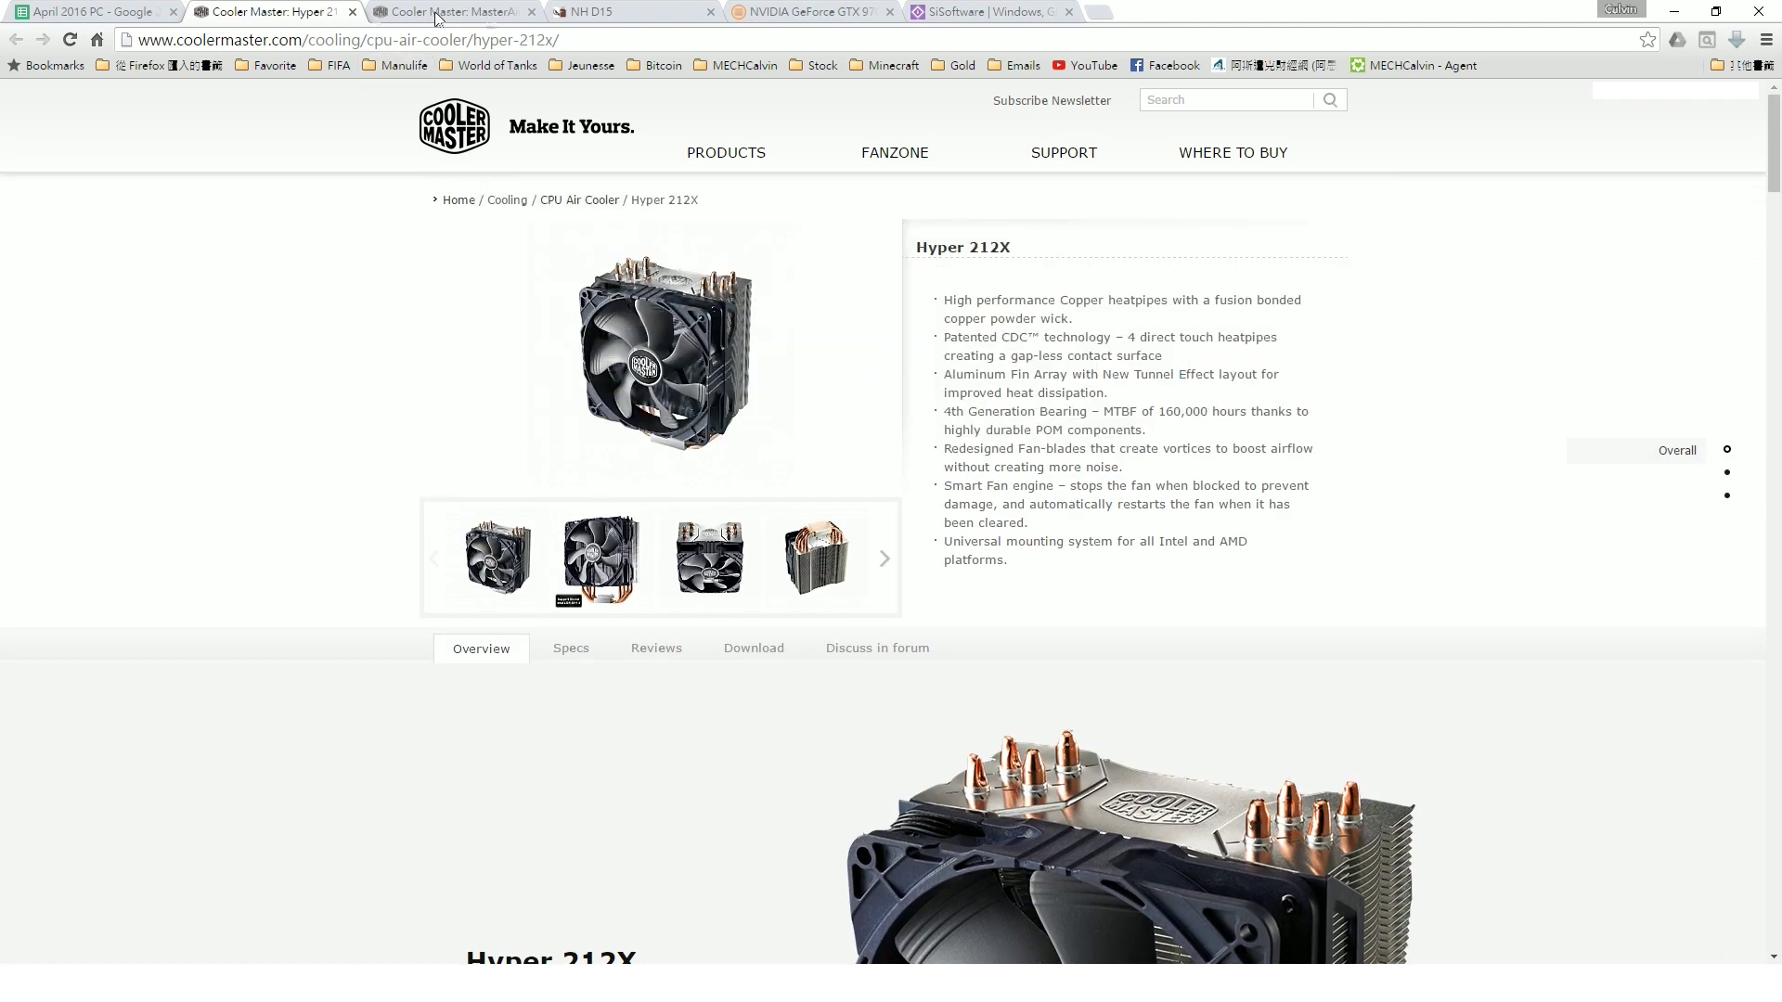
- Examine the Cooler Master MasterAir Maker 8 page down to the section on customizing the cooler with interchangeable top covers
click(476, 15)
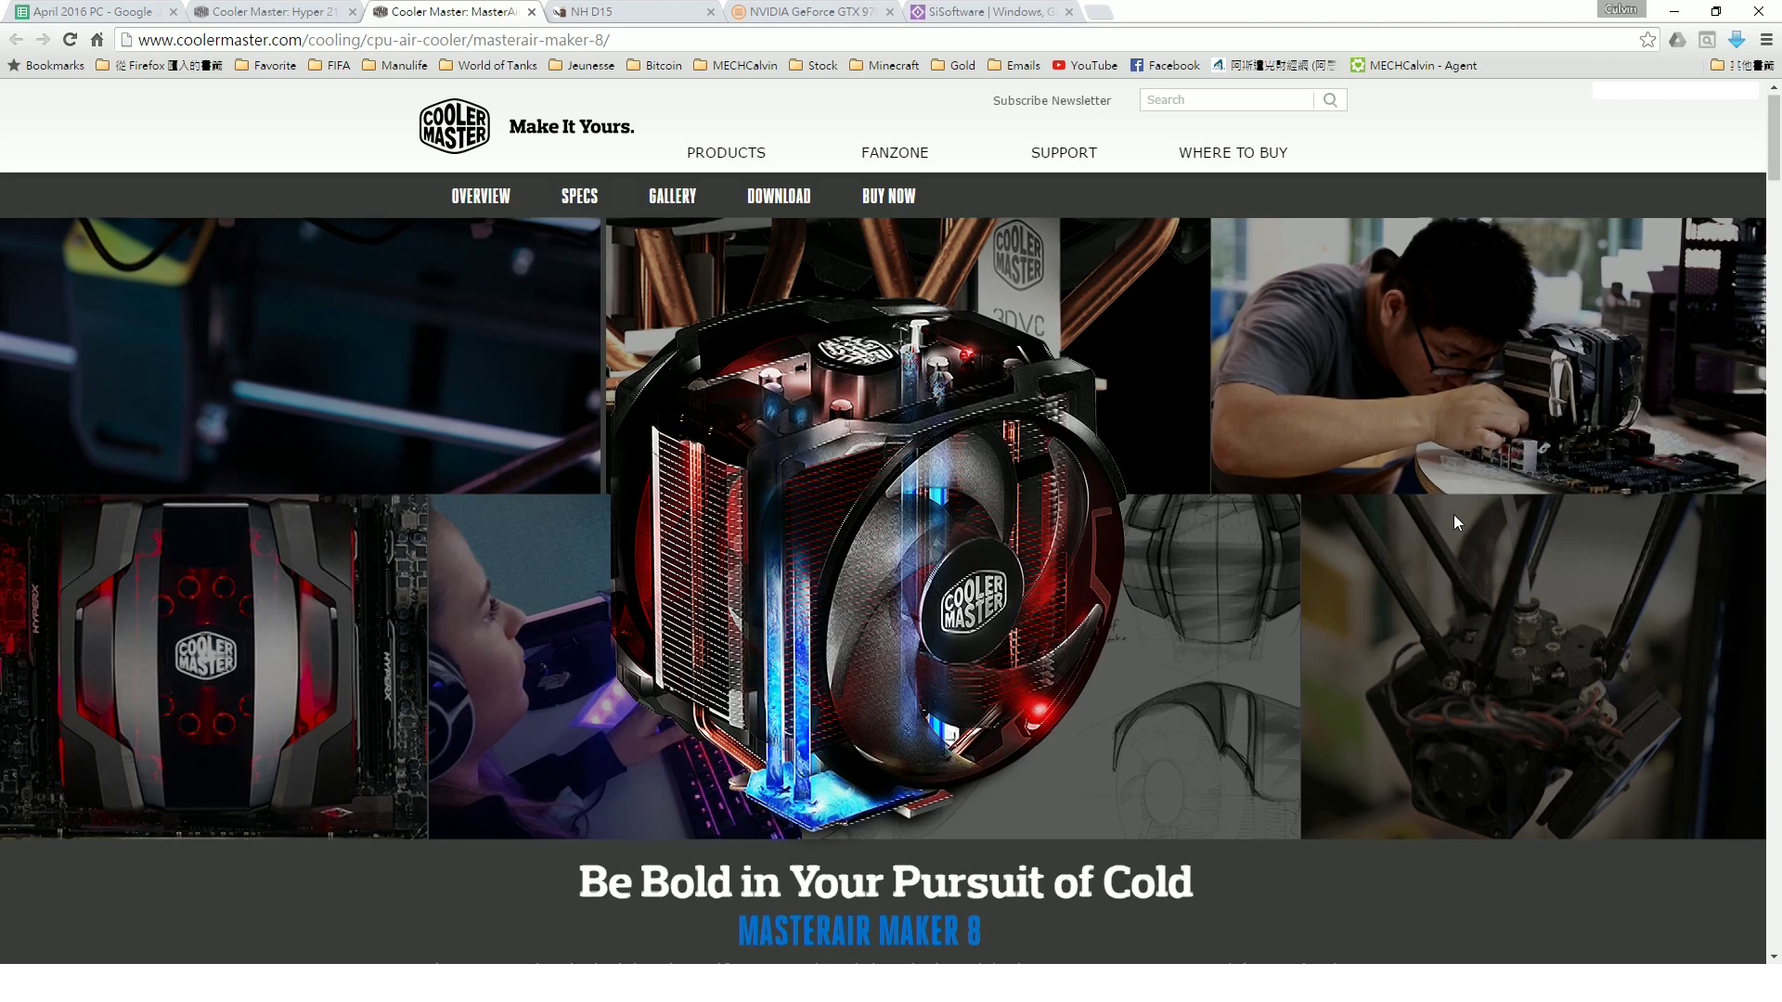
scroll(1453, 514, down, 9)
scroll(1448, 506, up, 5)
scroll(1436, 505, up, 4)
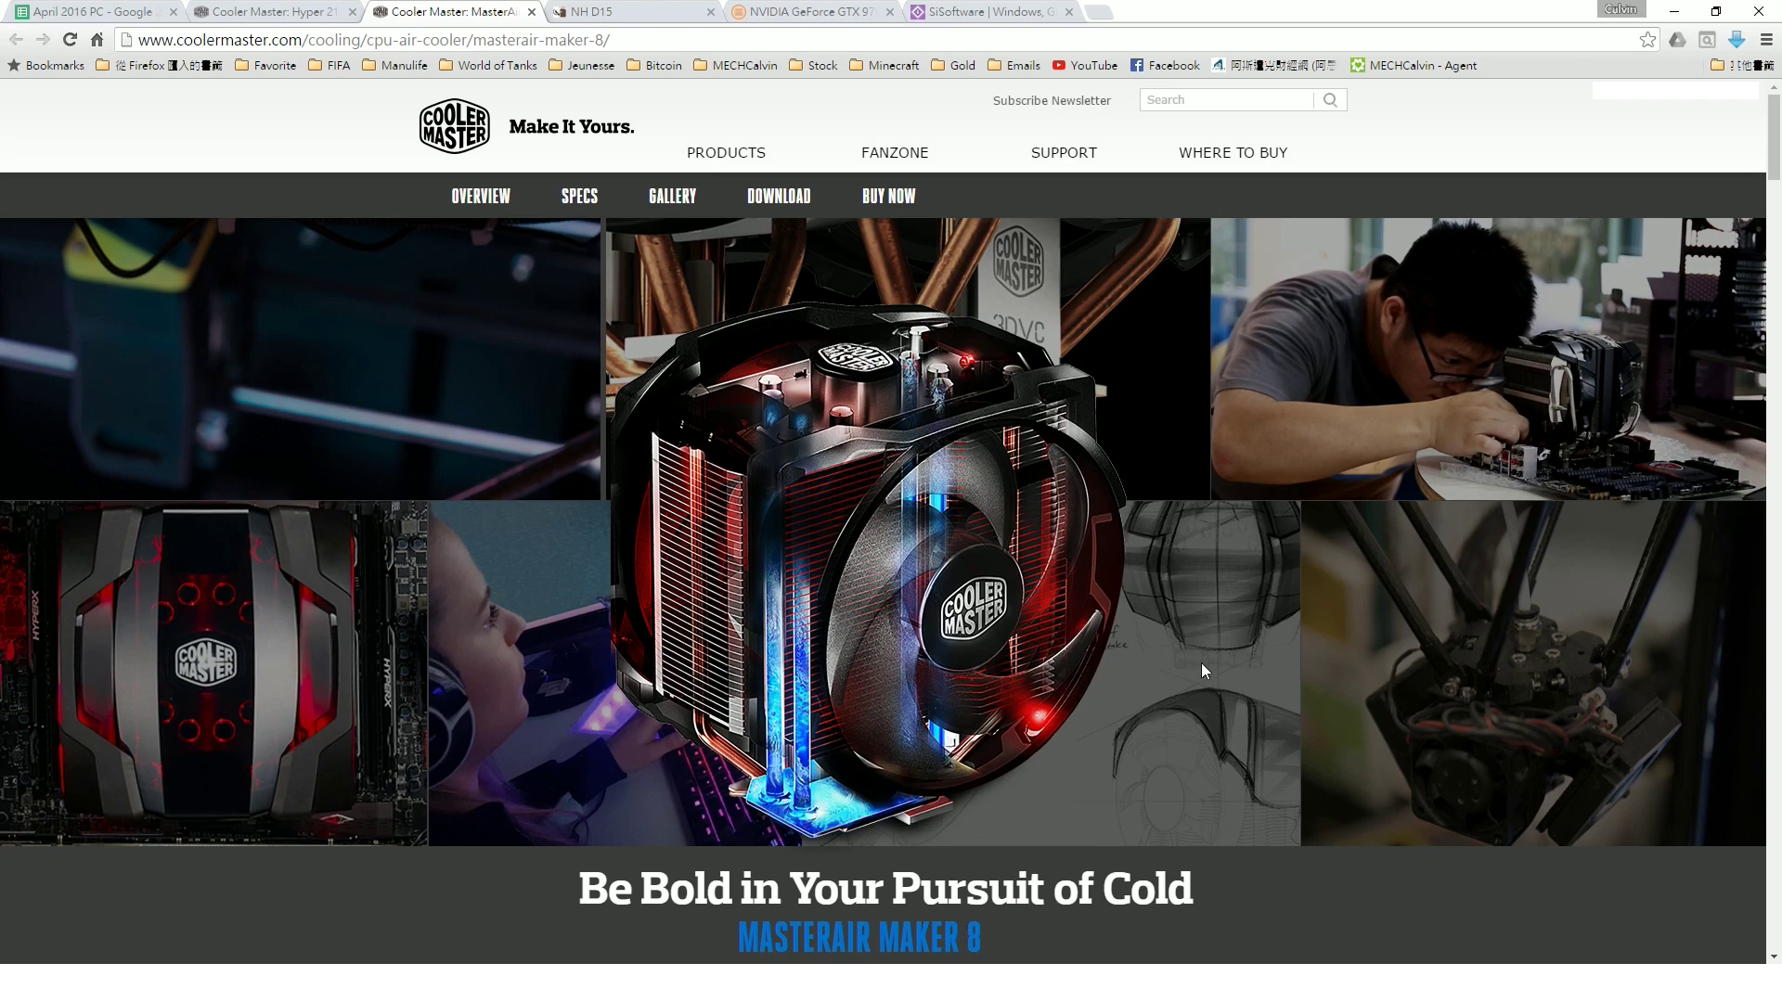
scroll(1305, 601, down, 10)
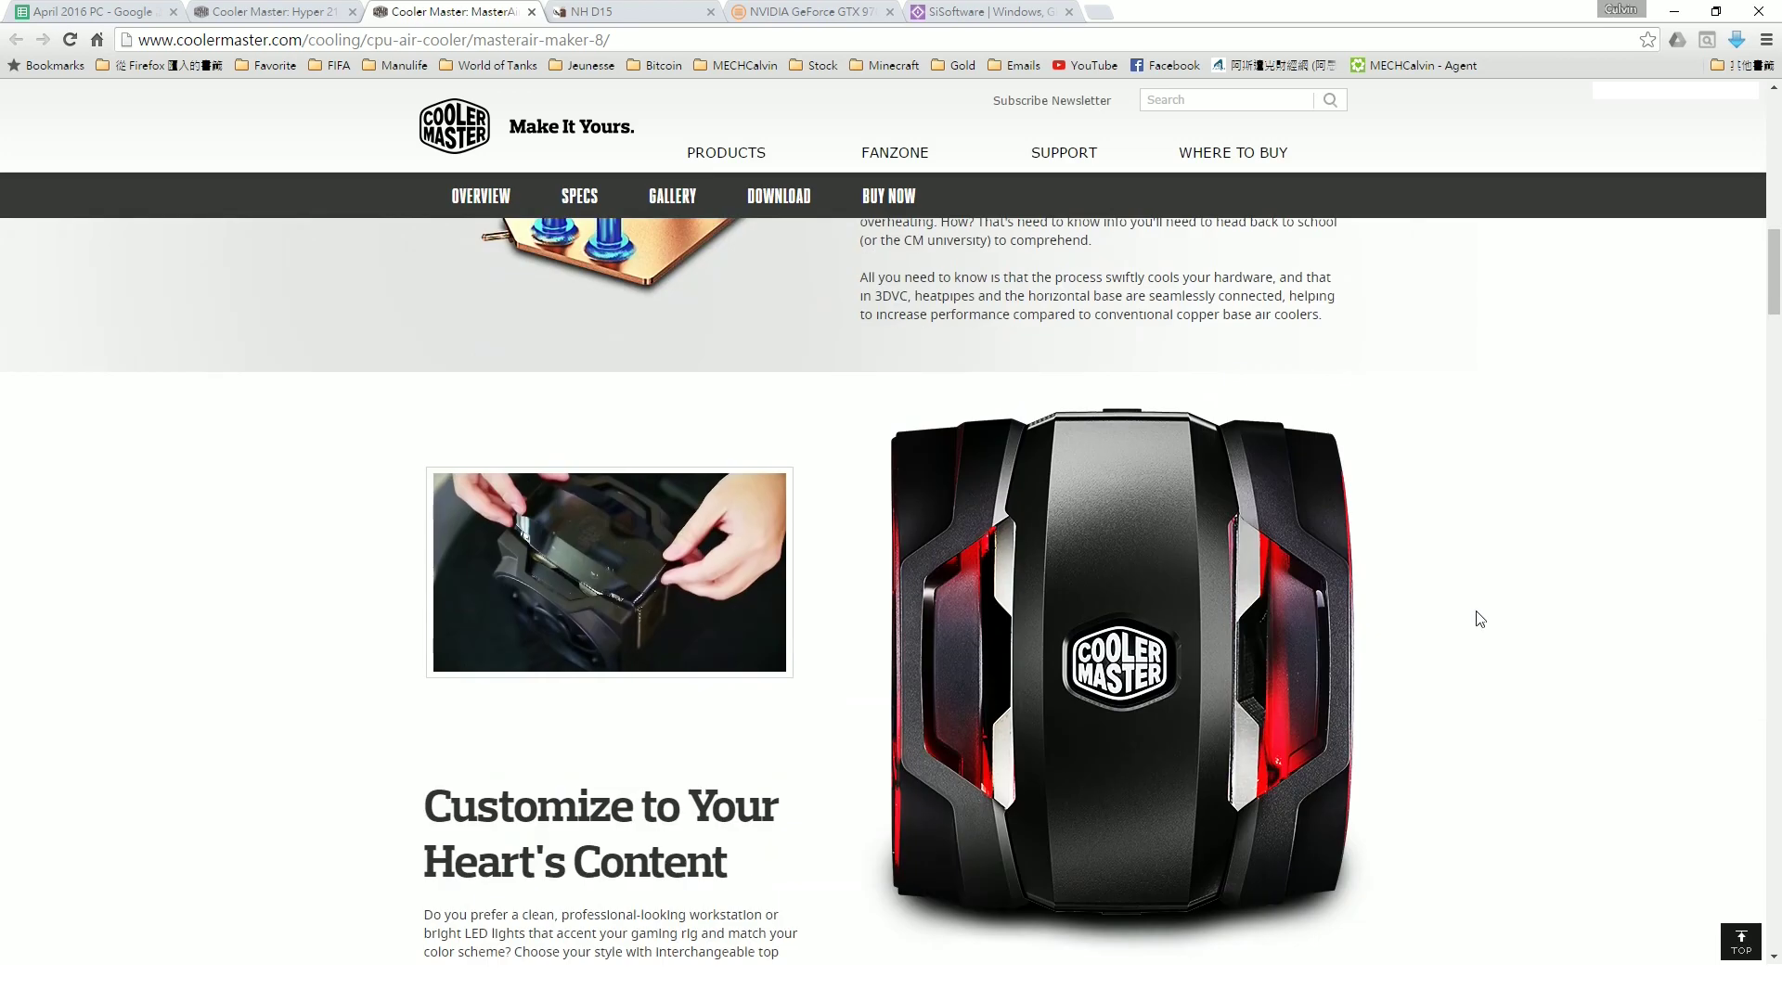
scroll(1476, 620, down, 3)
scroll(1448, 622, up, 2)
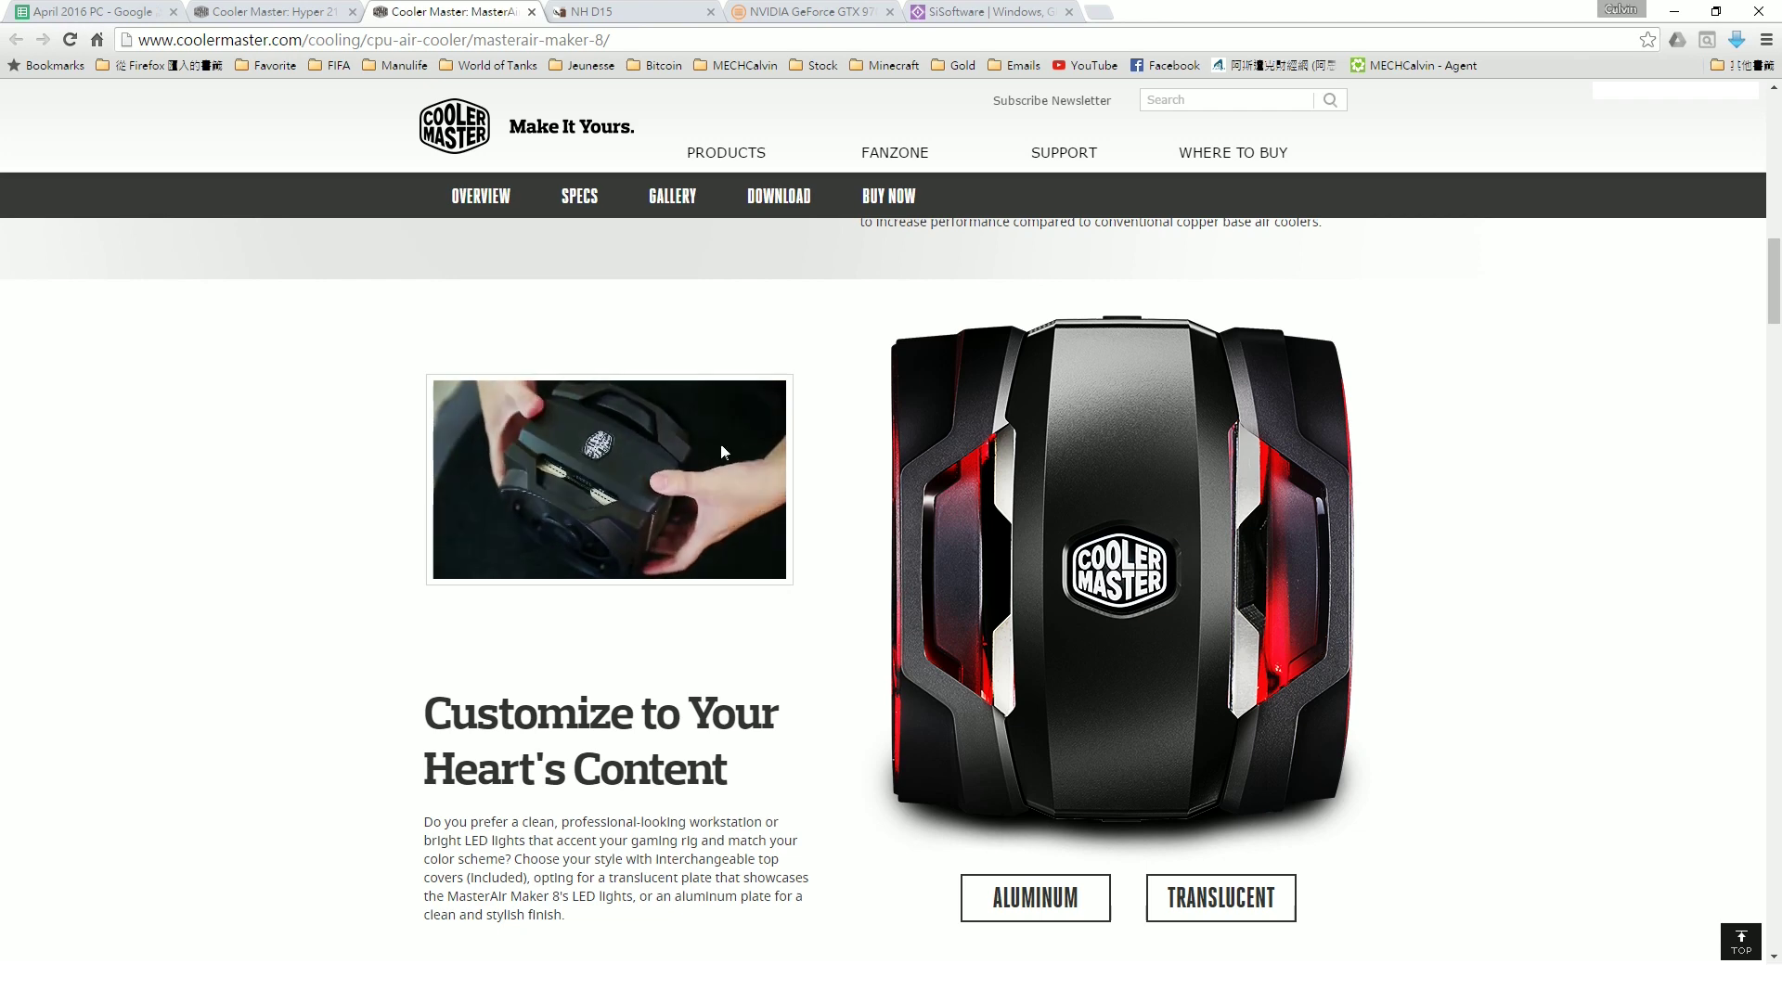
- Review the Noctua NH-D15 product page and browse its installation videos and video reviews
click(604, 11)
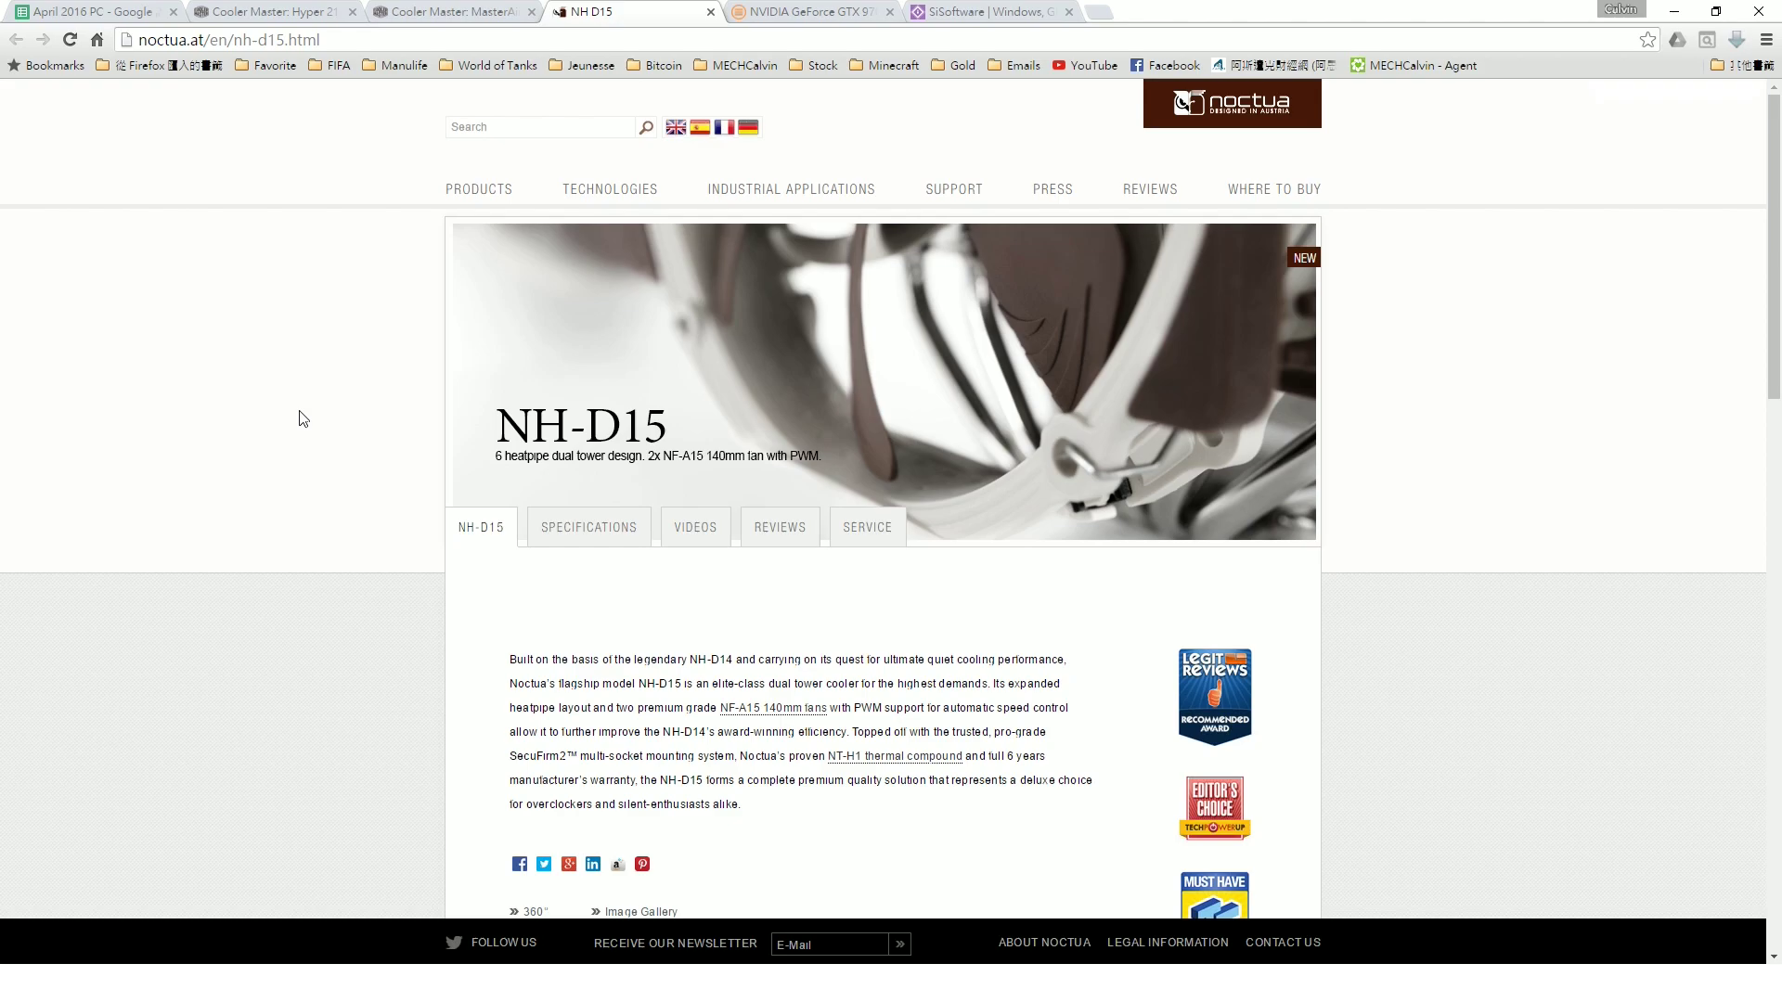
scroll(288, 510, down, 20)
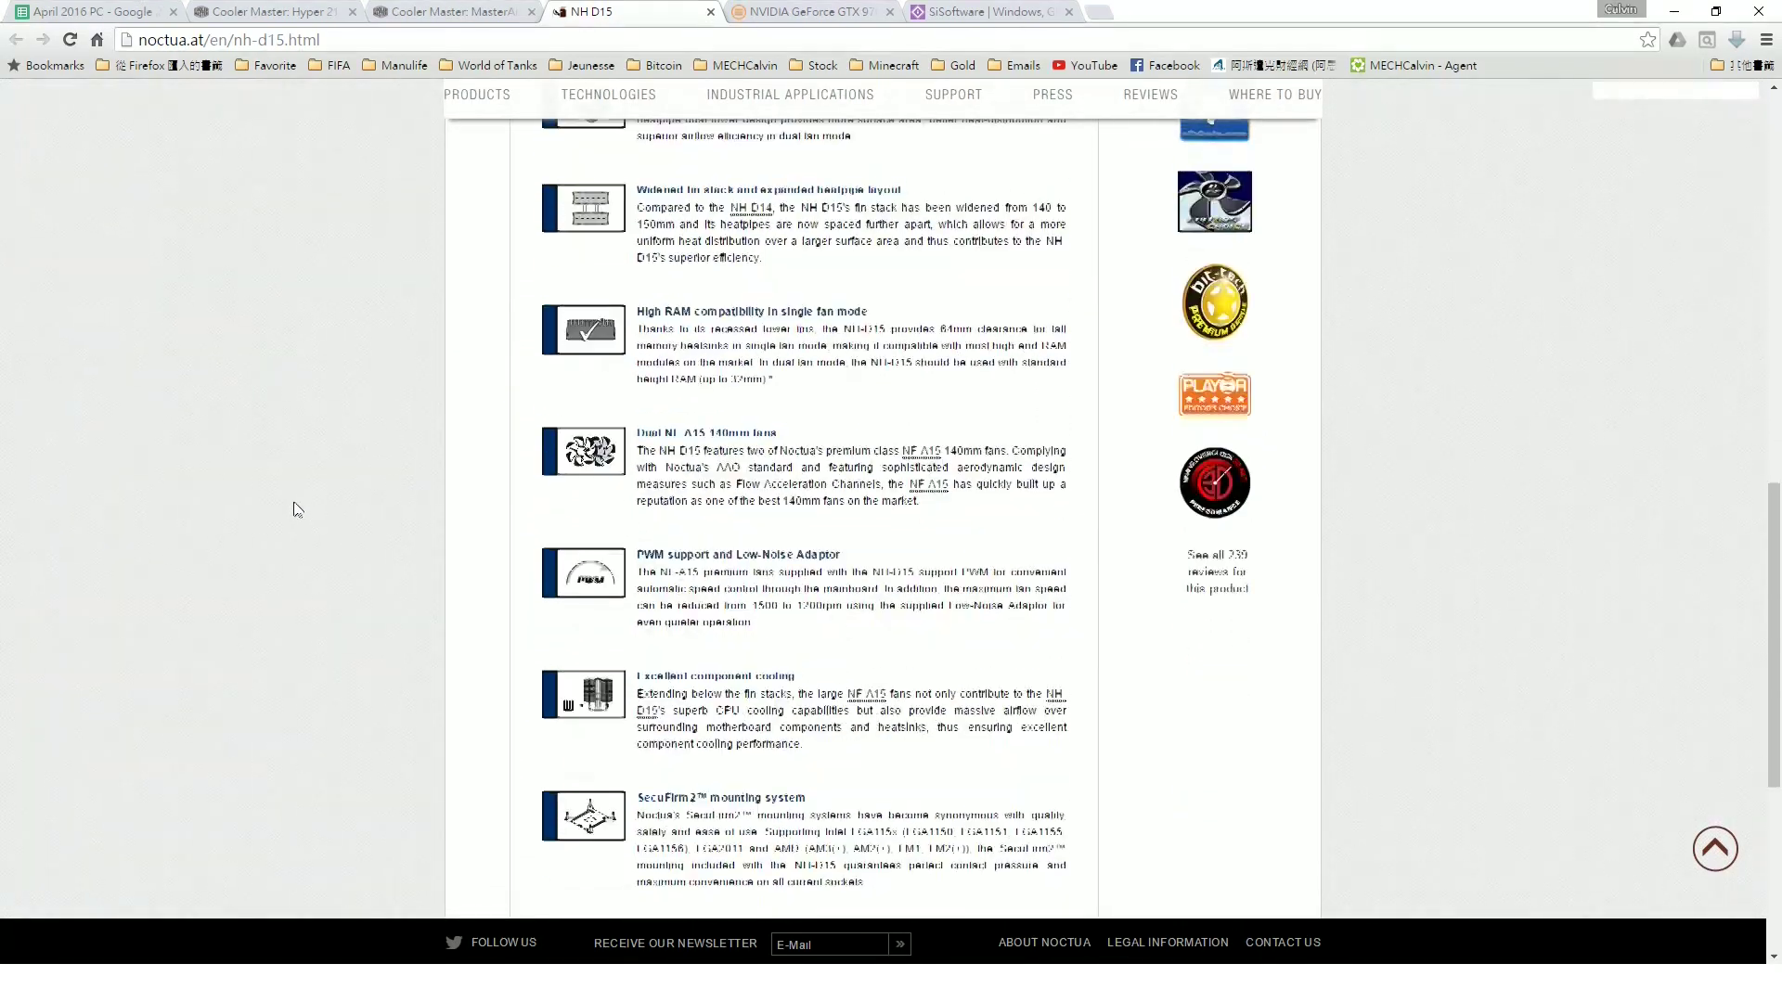
scroll(288, 506, up, 20)
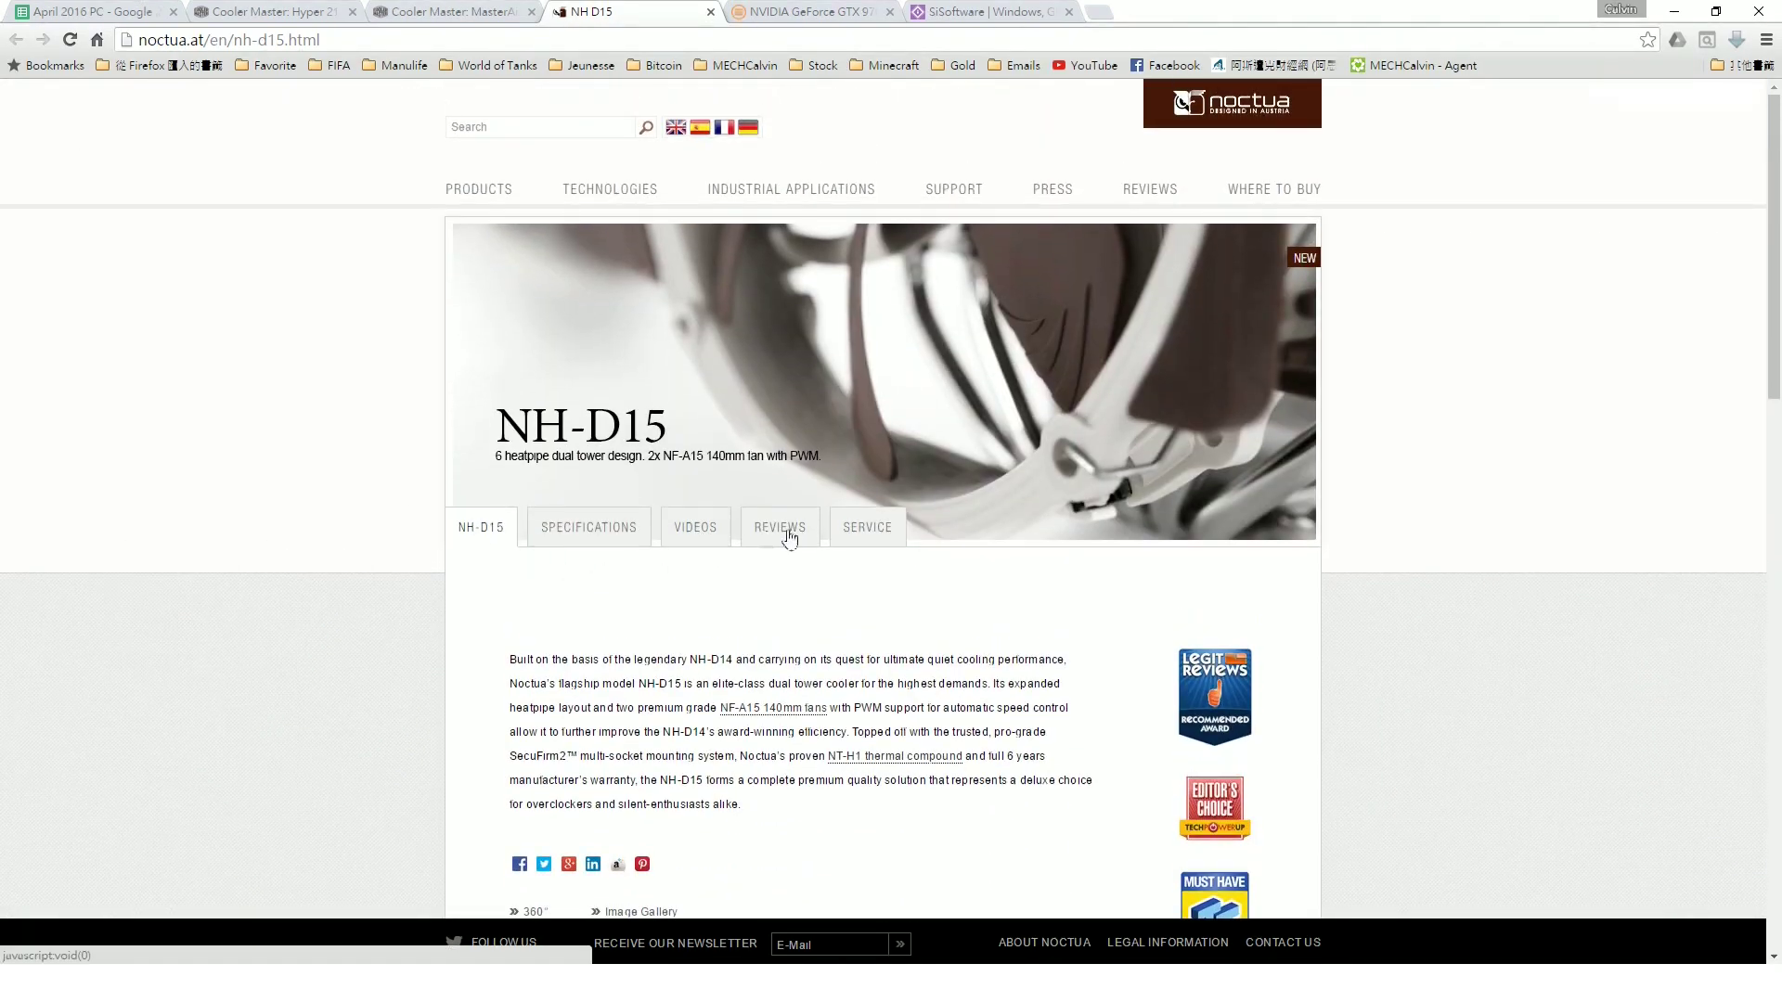
click(696, 527)
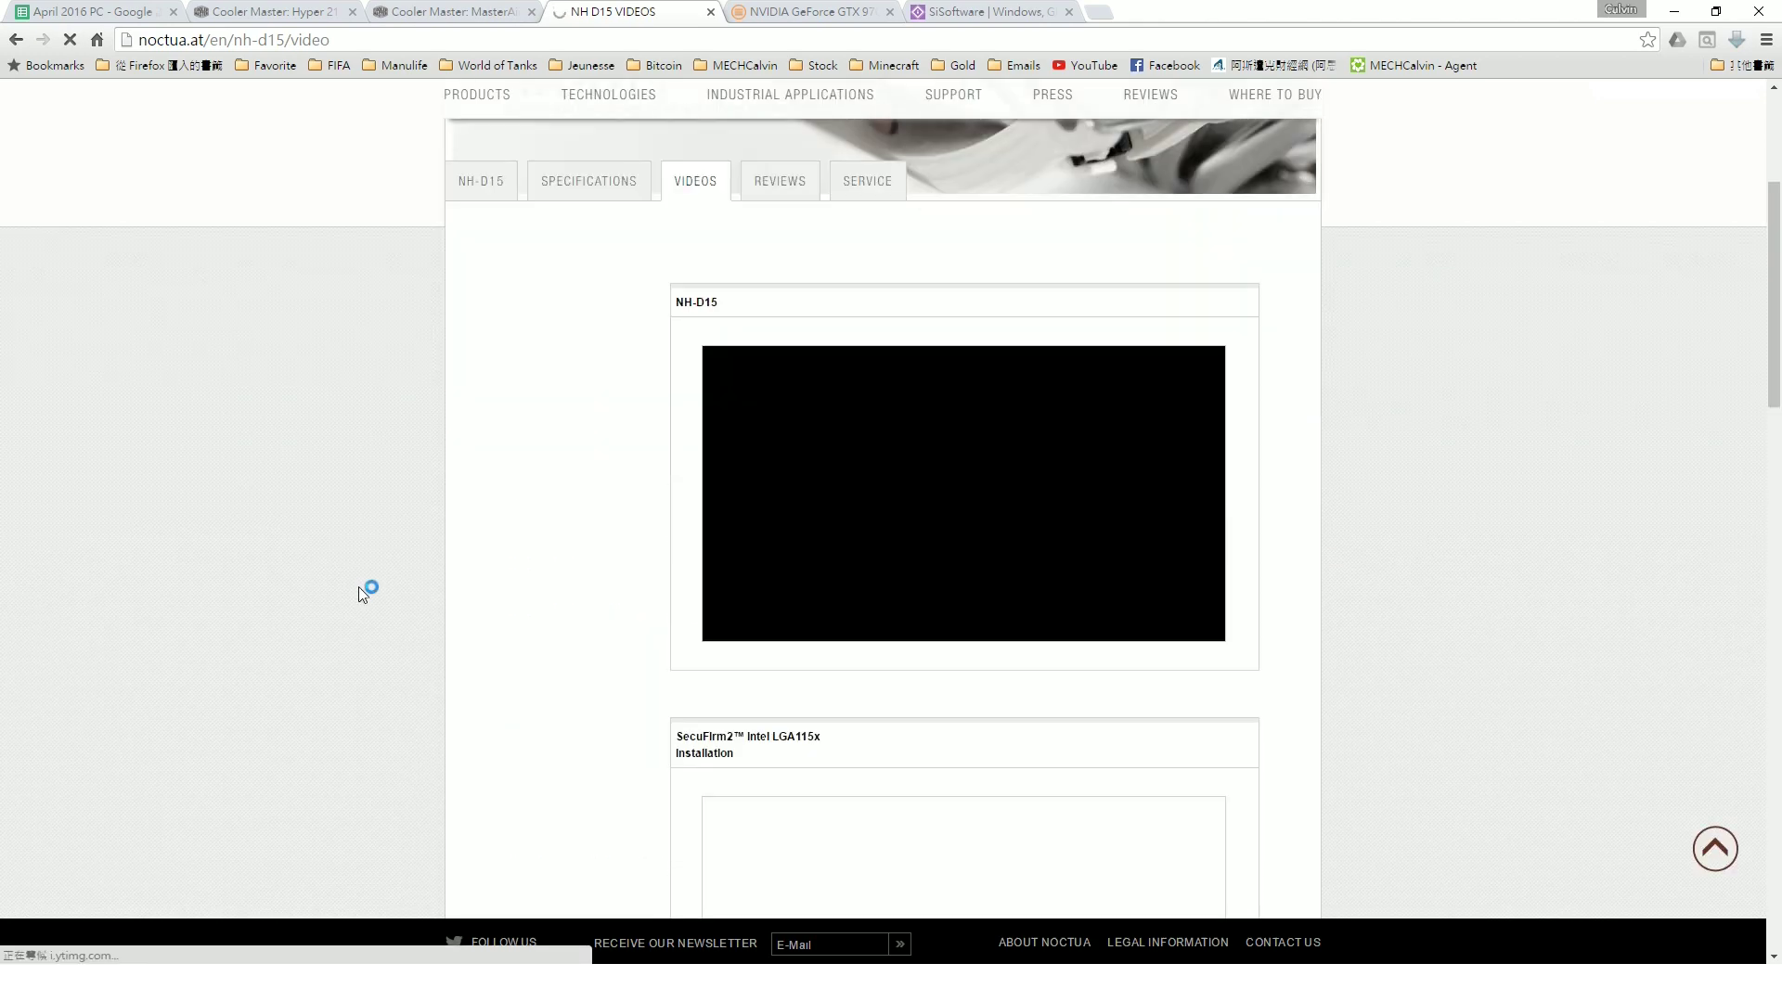
scroll(358, 587, down, 3)
scroll(394, 564, down, 7)
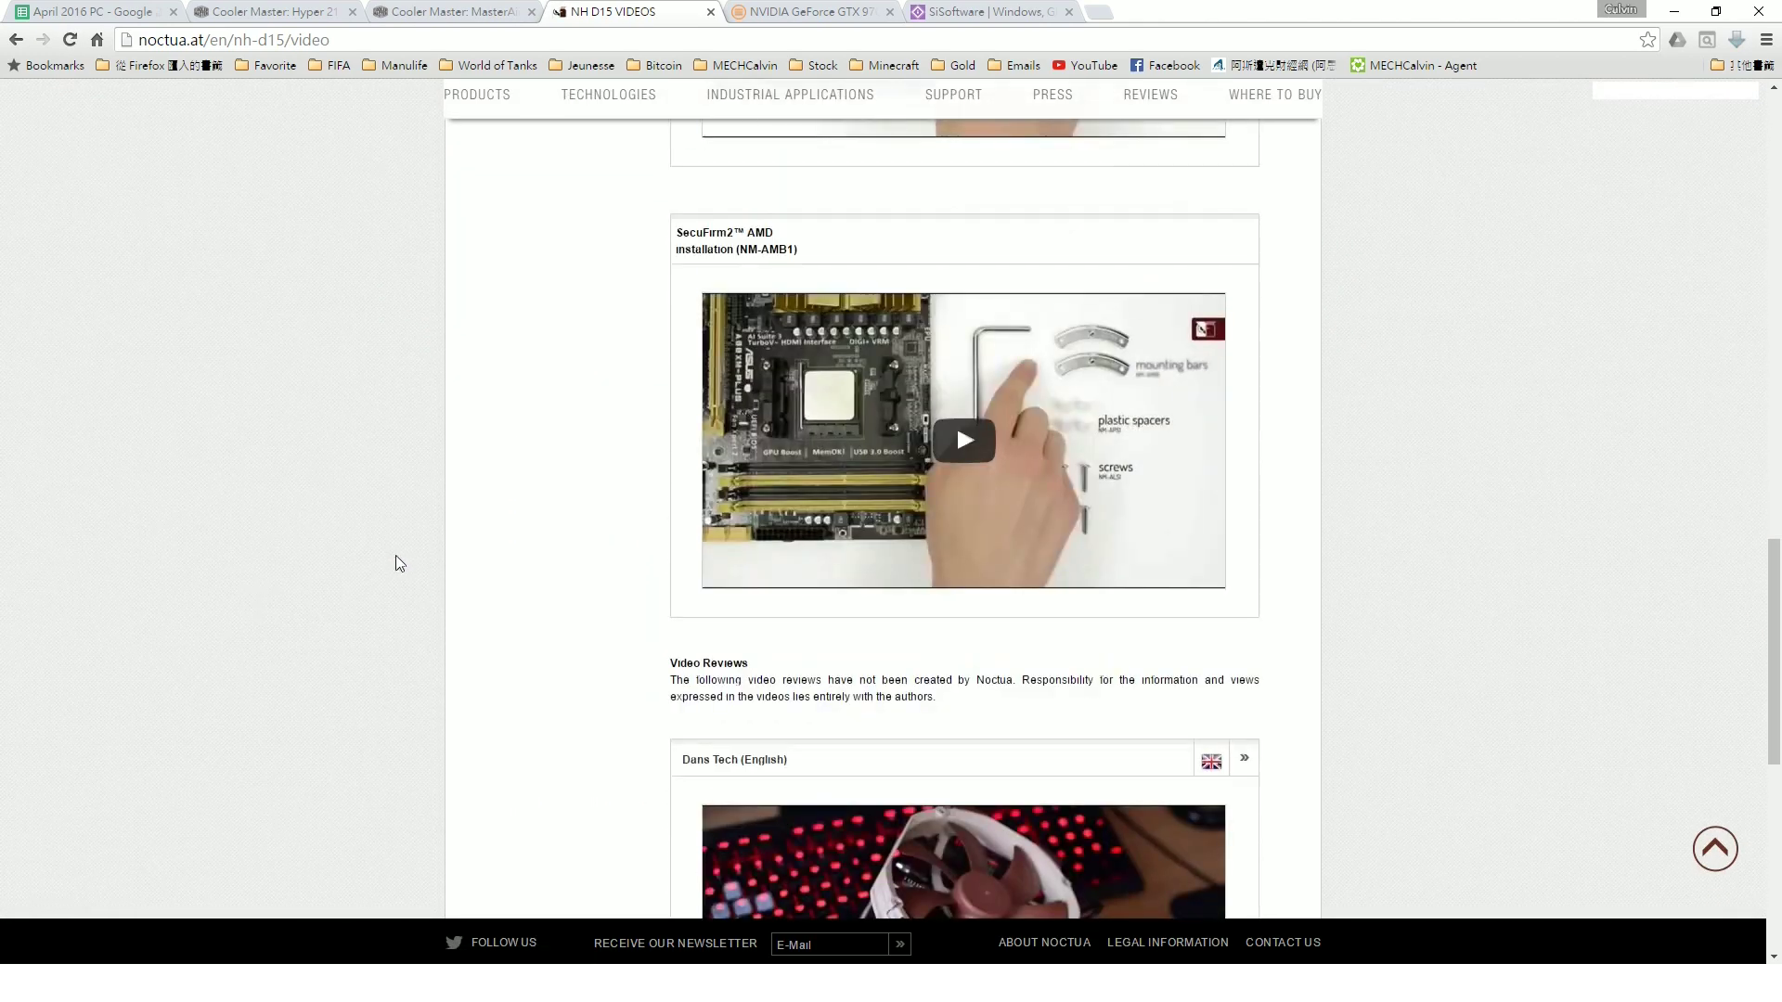
scroll(399, 557, down, 7)
scroll(956, 635, up, 3)
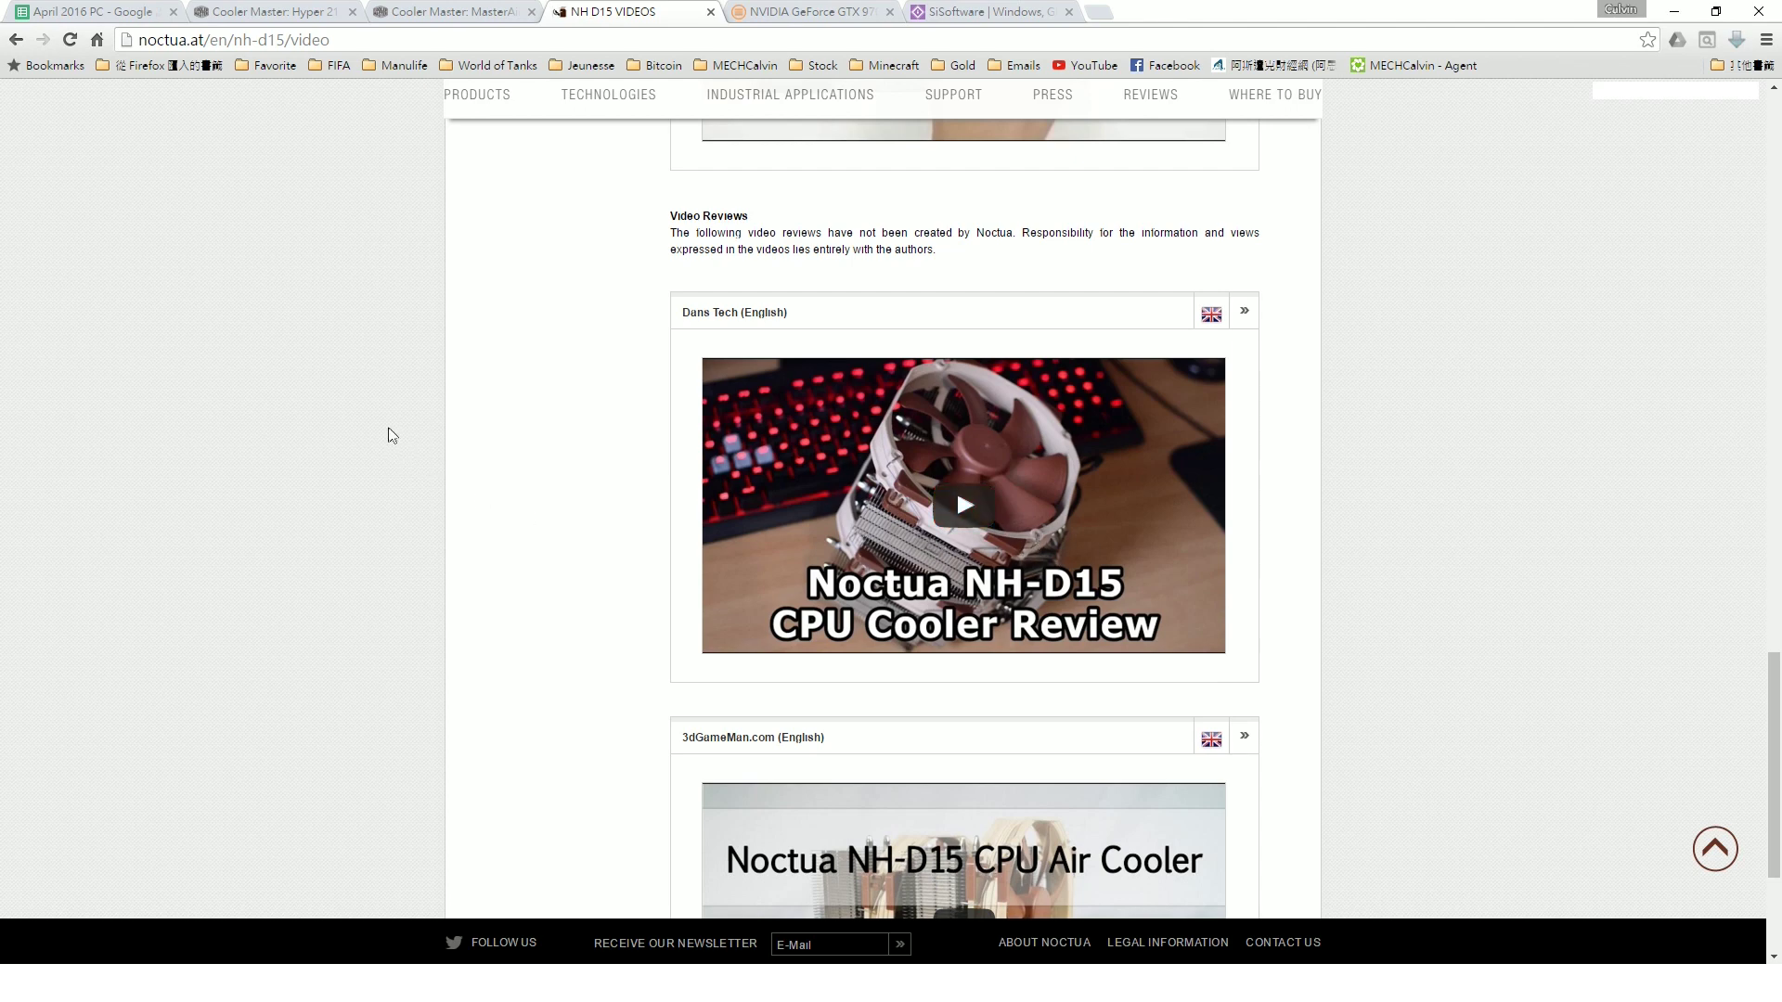
- Revisit the MasterAir Maker 8 introduction and 3D Vapor Chamber section, and compare them with the Noctua NH-D15 video reviews
key(ctrl+shift+Tab)
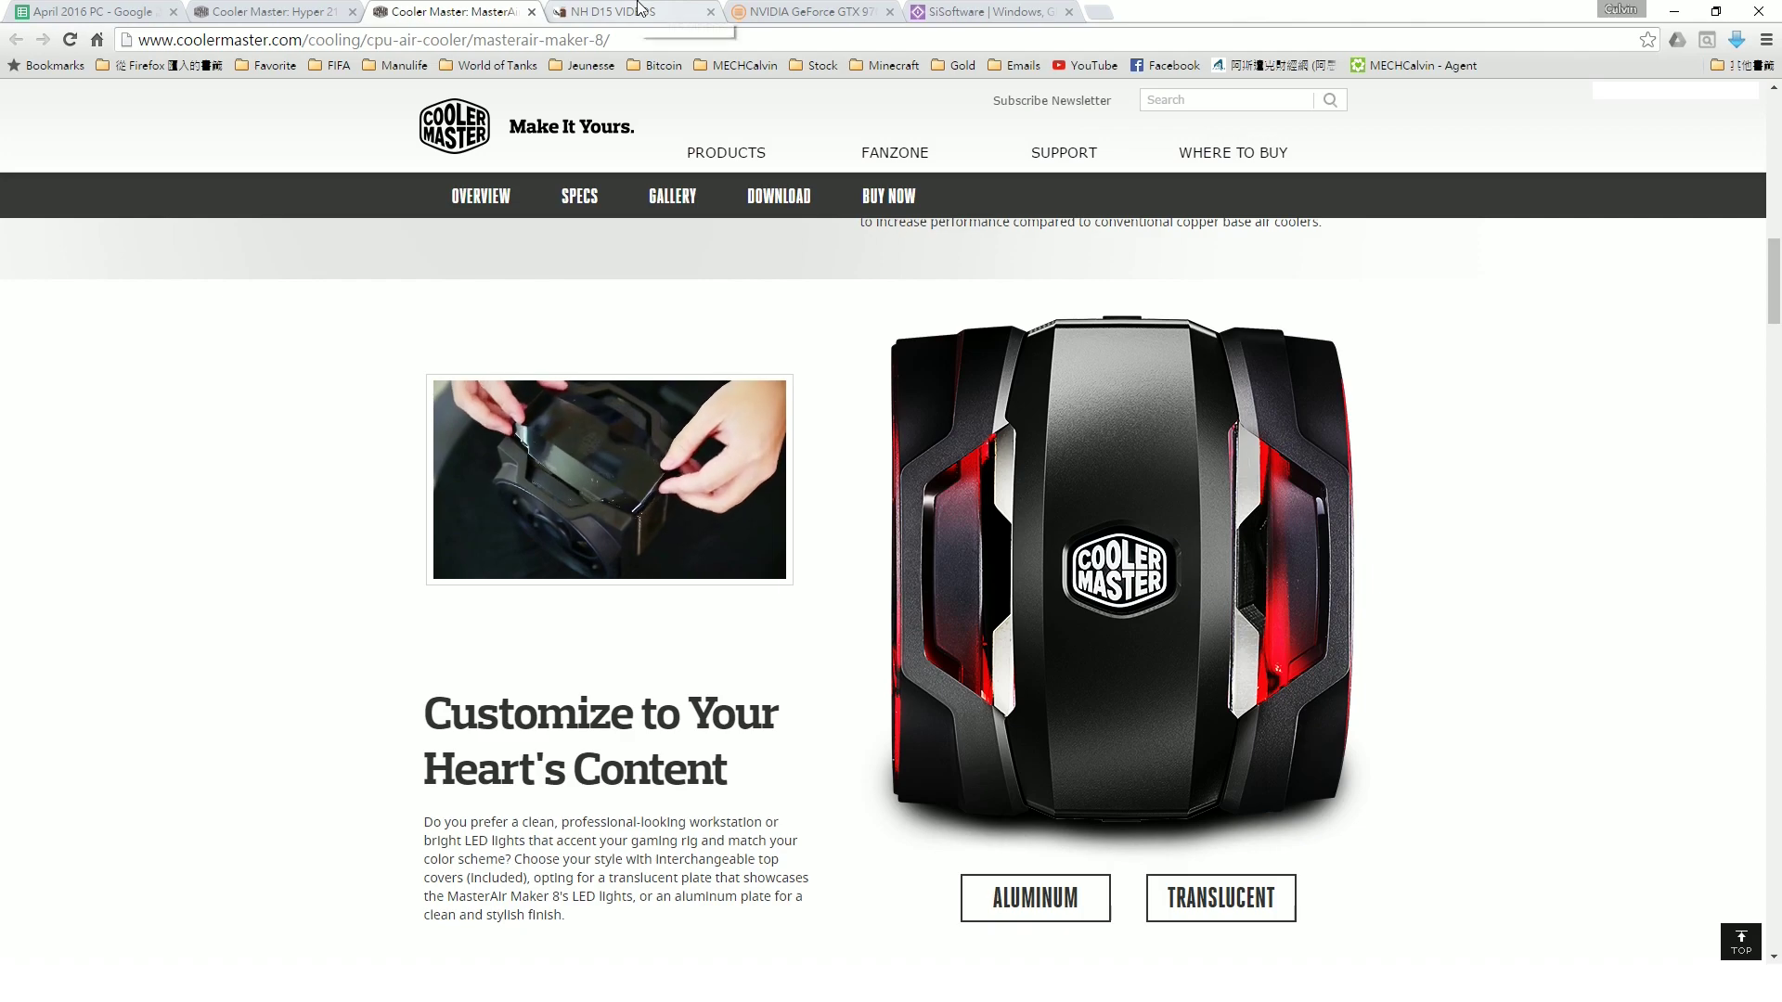
scroll(376, 562, up, 6)
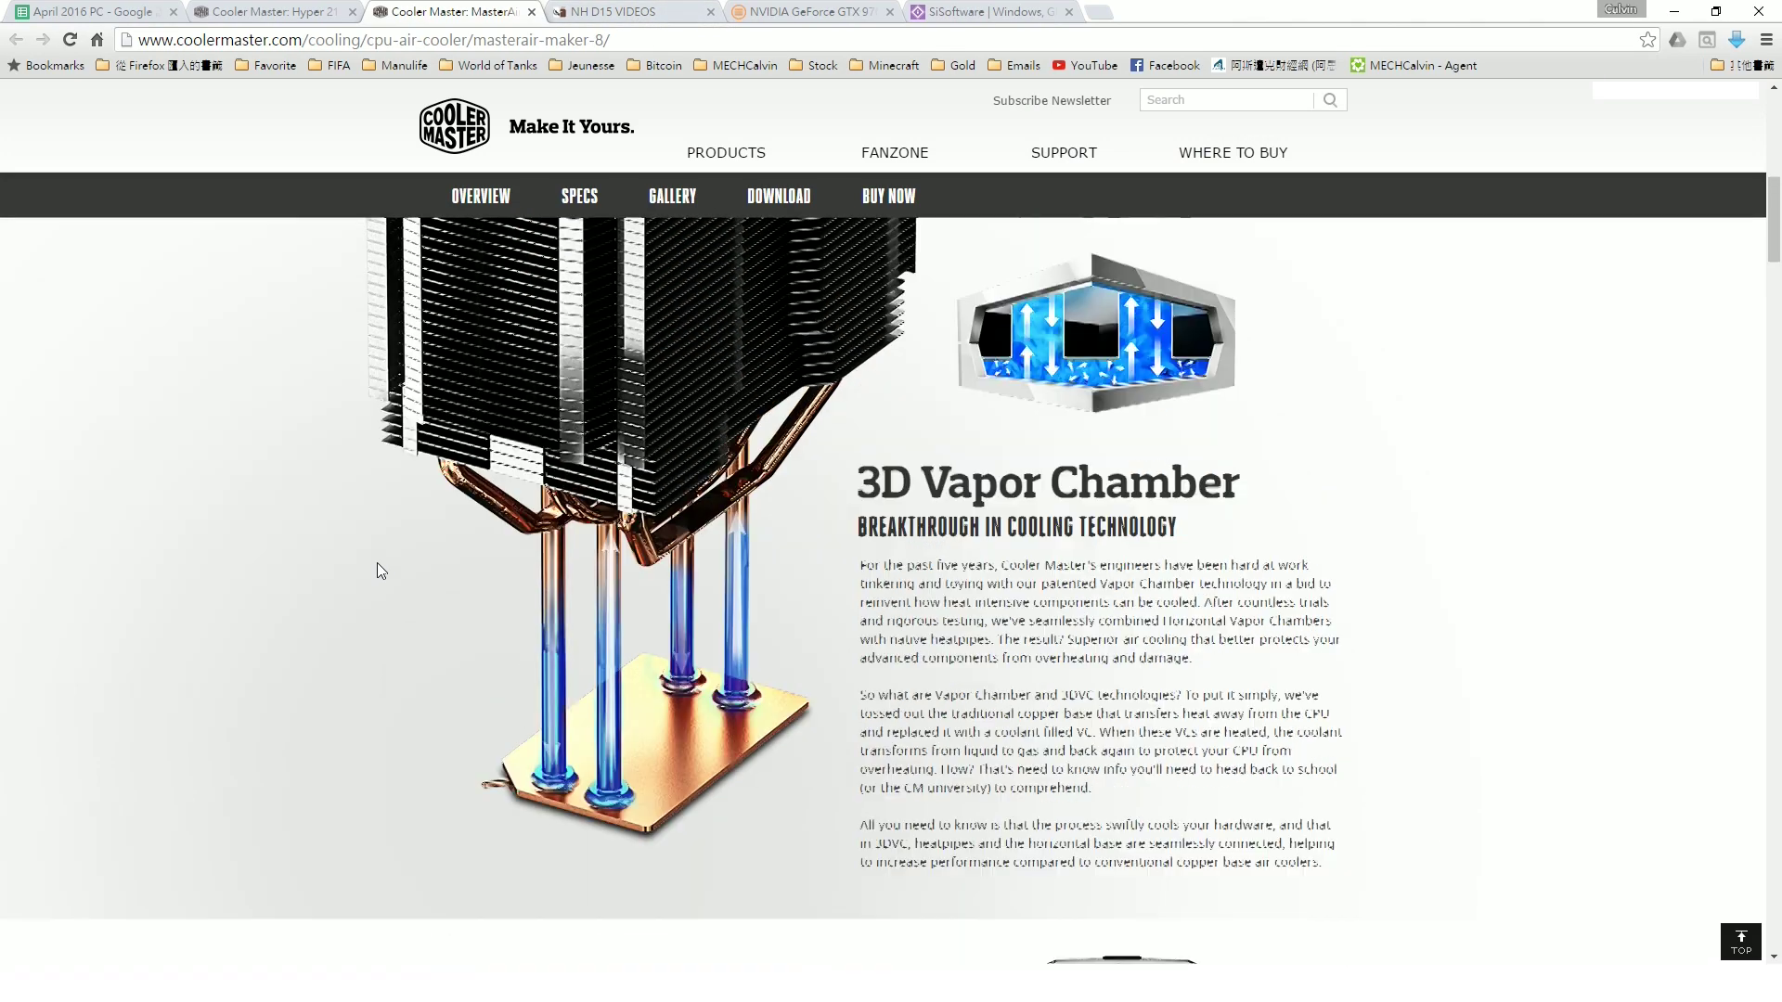
scroll(377, 563, up, 10)
scroll(375, 551, down, 6)
scroll(375, 551, up, 2)
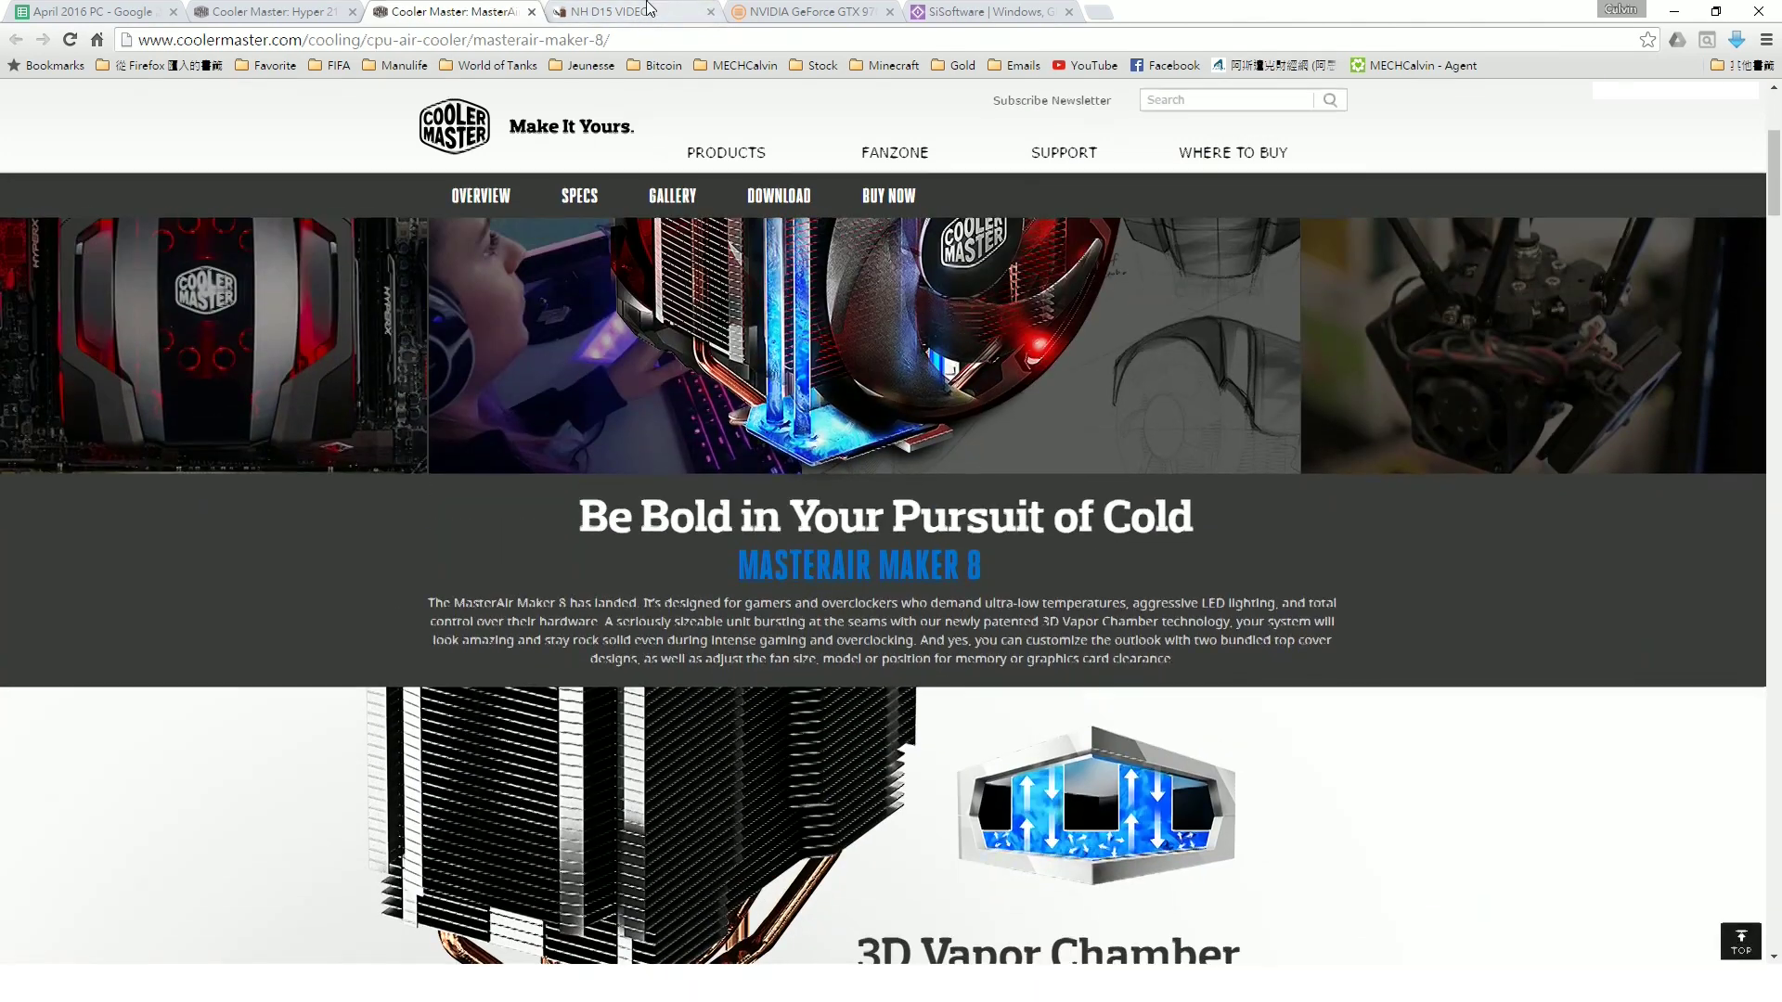
click(647, 9)
scroll(380, 603, down, 3)
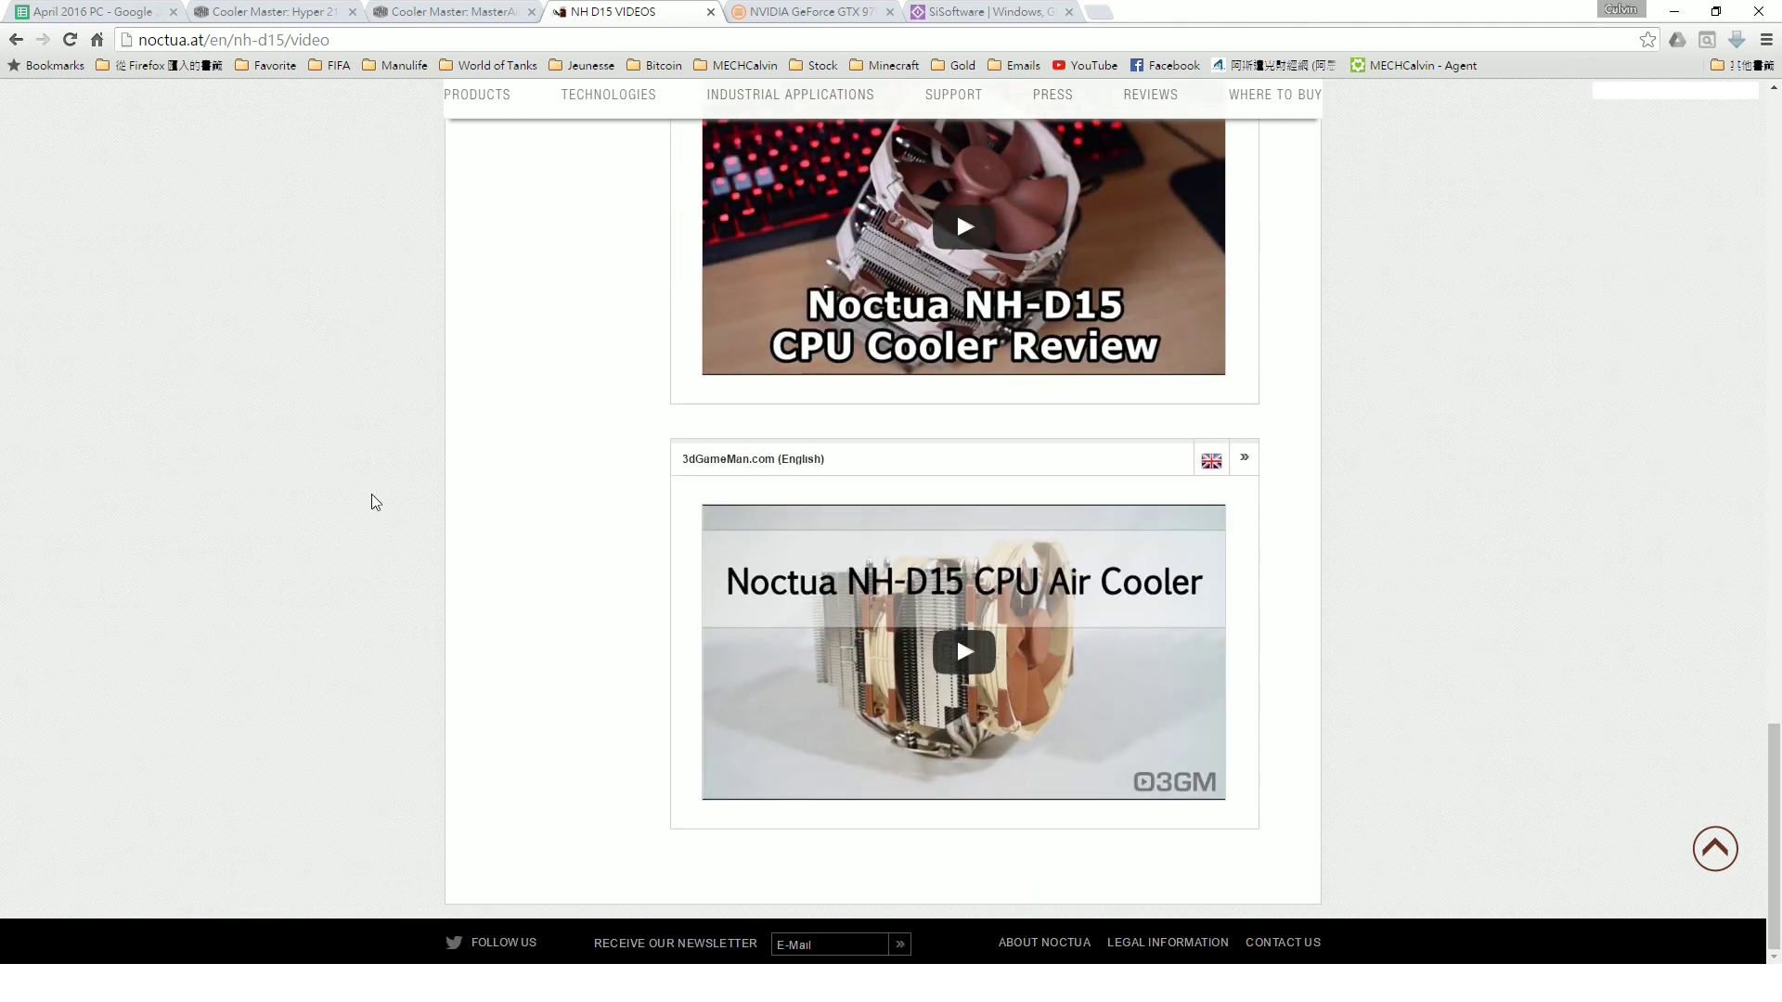
- Look through the Noctua NH-D15 installation videos and video reviews again, and return to the Hyper 212X page
click(455, 10)
click(622, 7)
scroll(370, 519, up, 3)
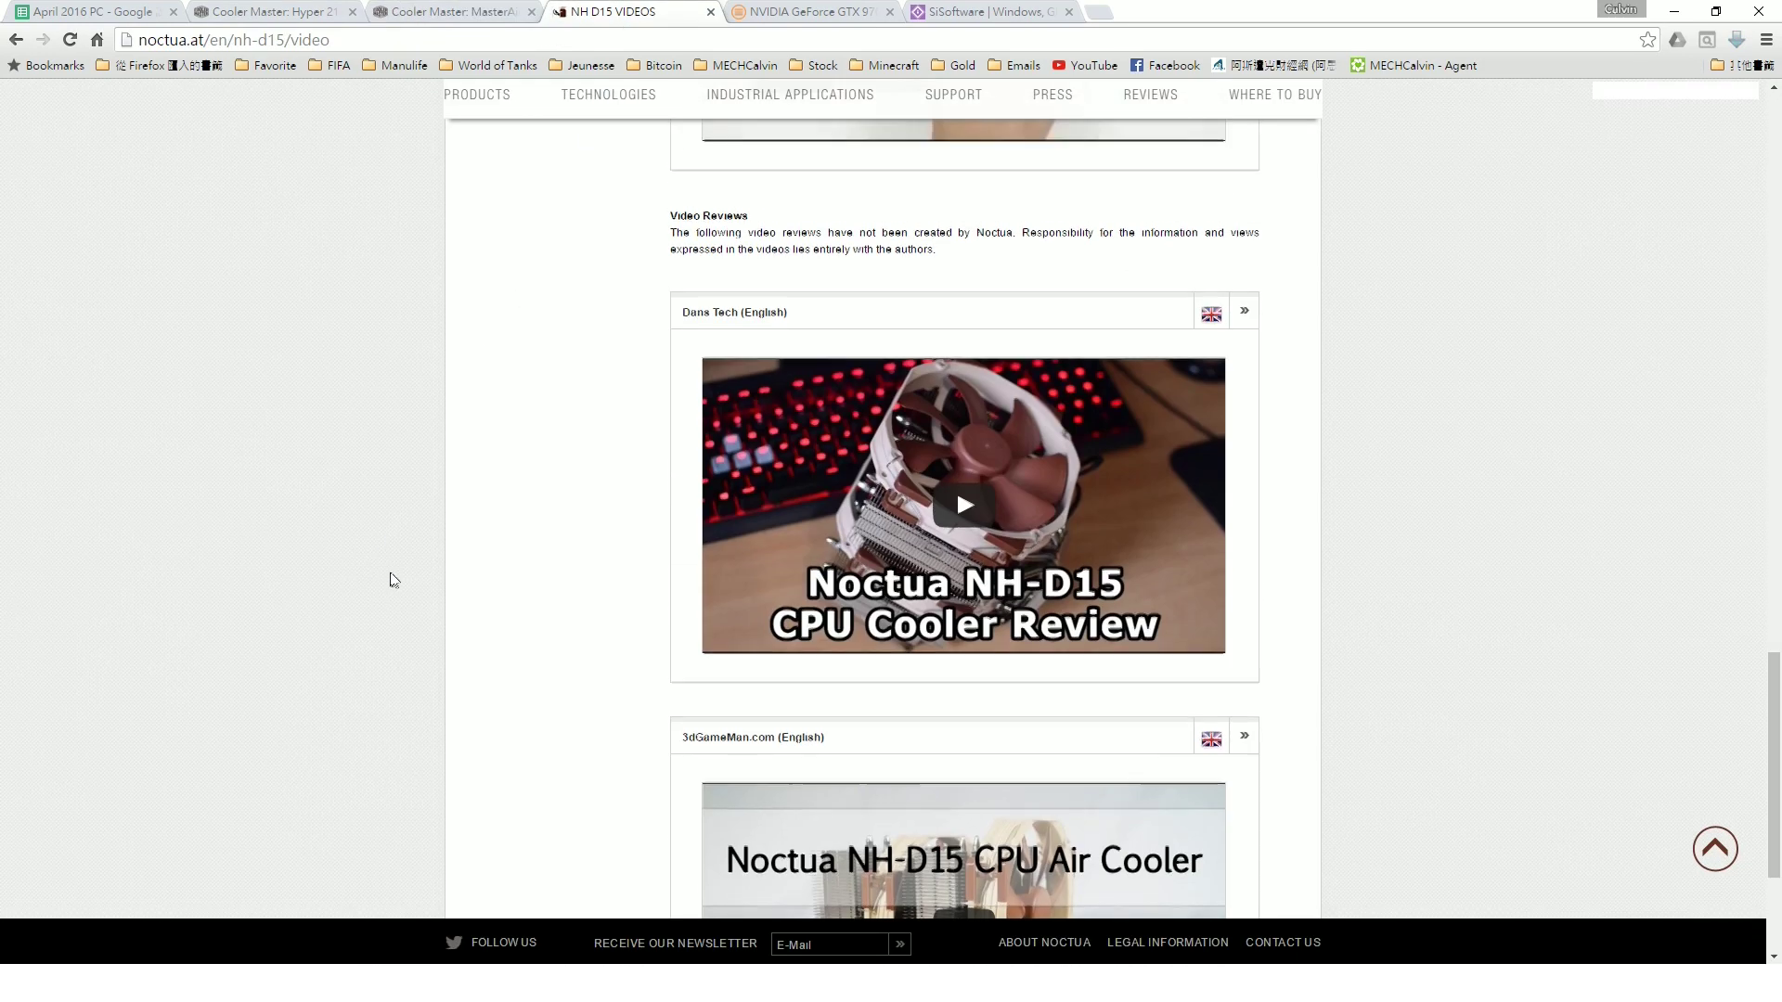
scroll(389, 576, up, 6)
scroll(423, 568, up, 18)
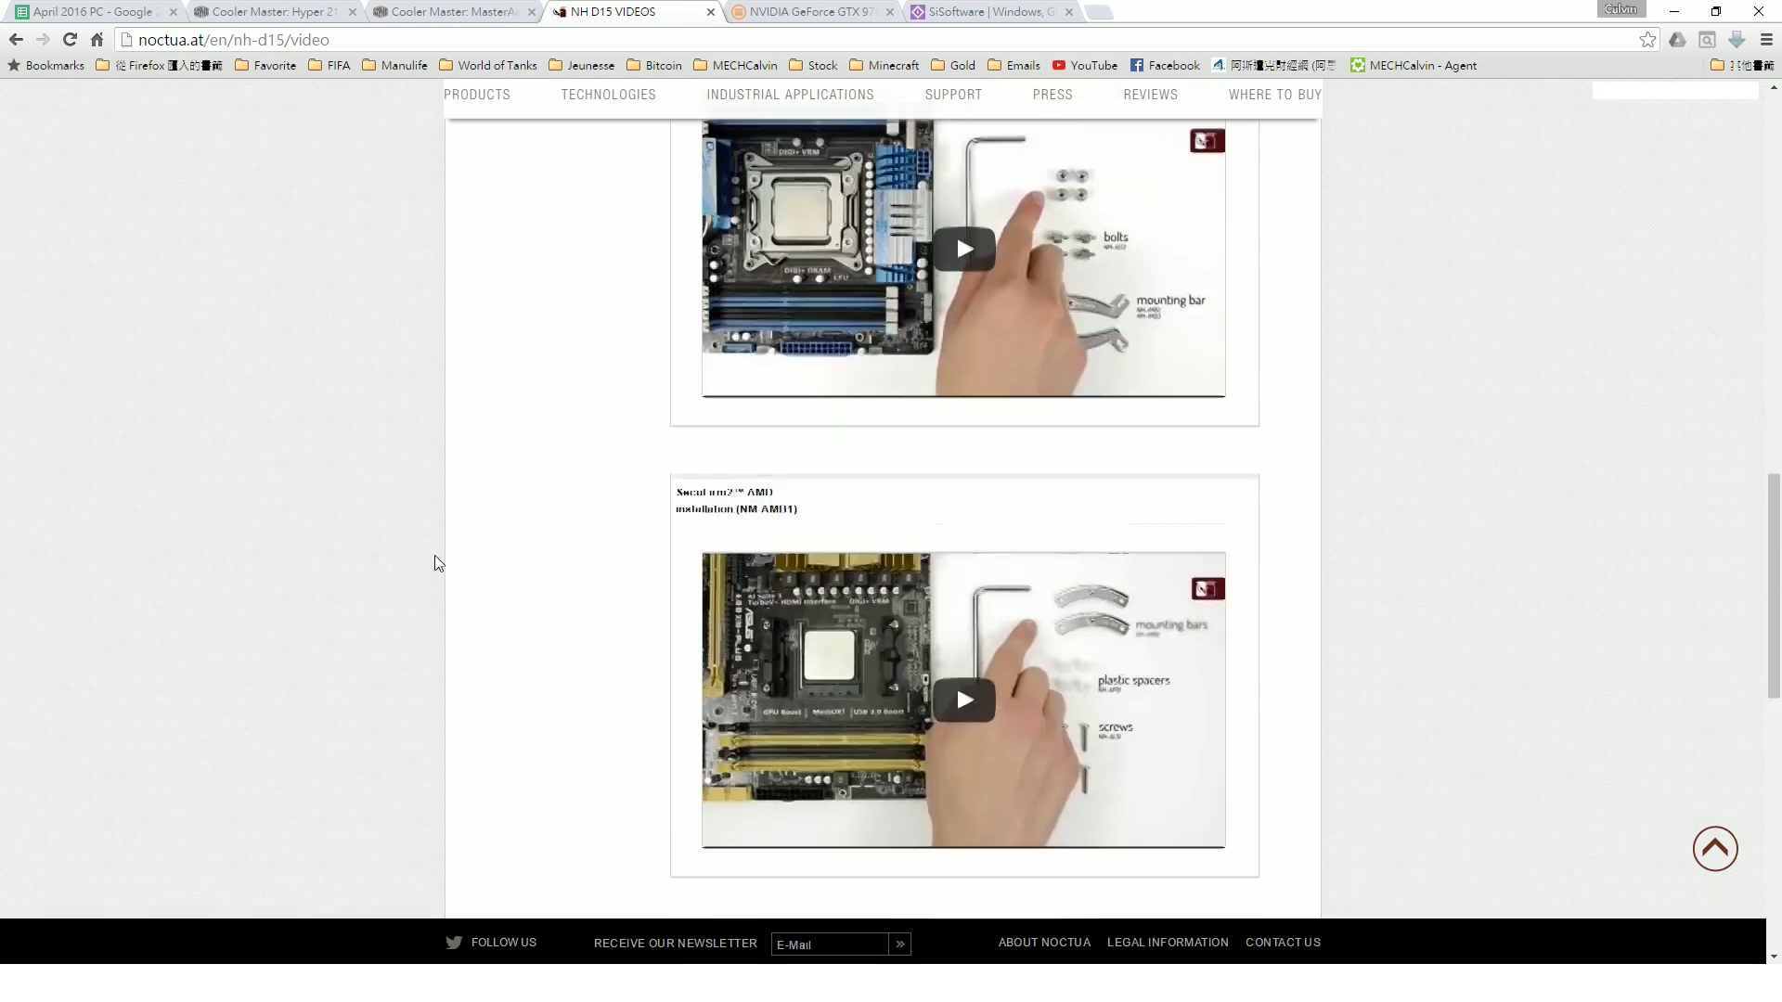
scroll(442, 561, up, 3)
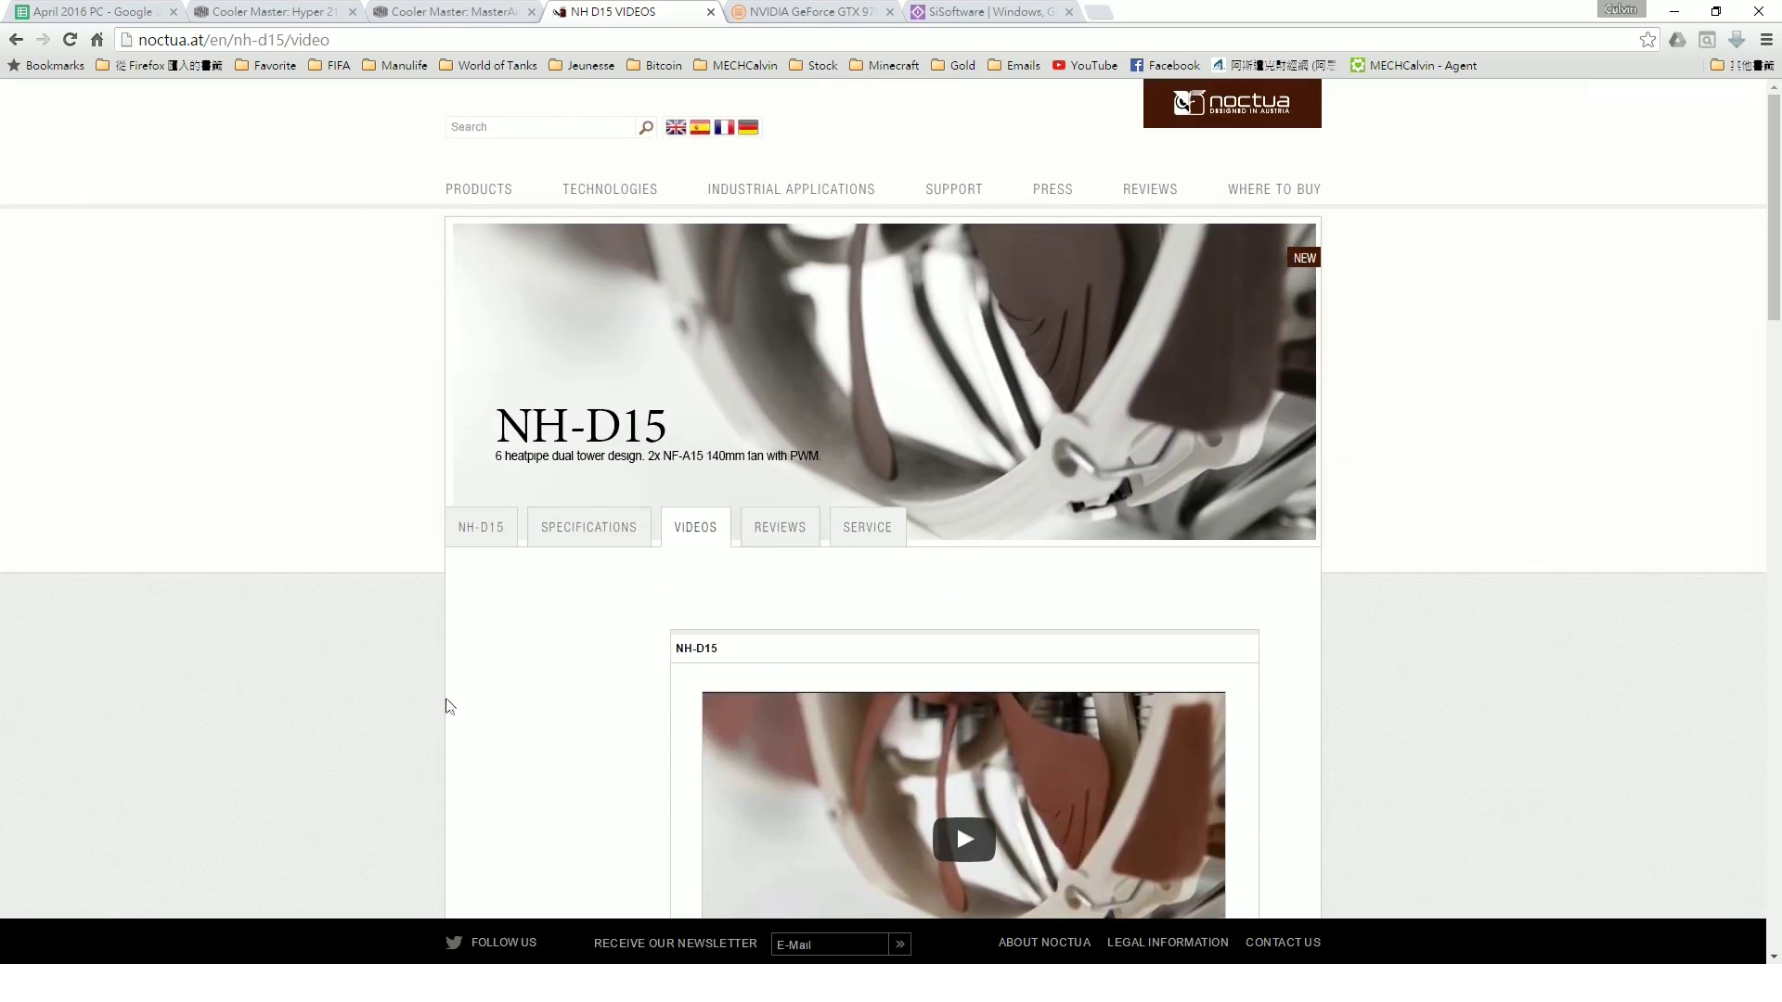
scroll(445, 687, down, 10)
scroll(1477, 636, down, 10)
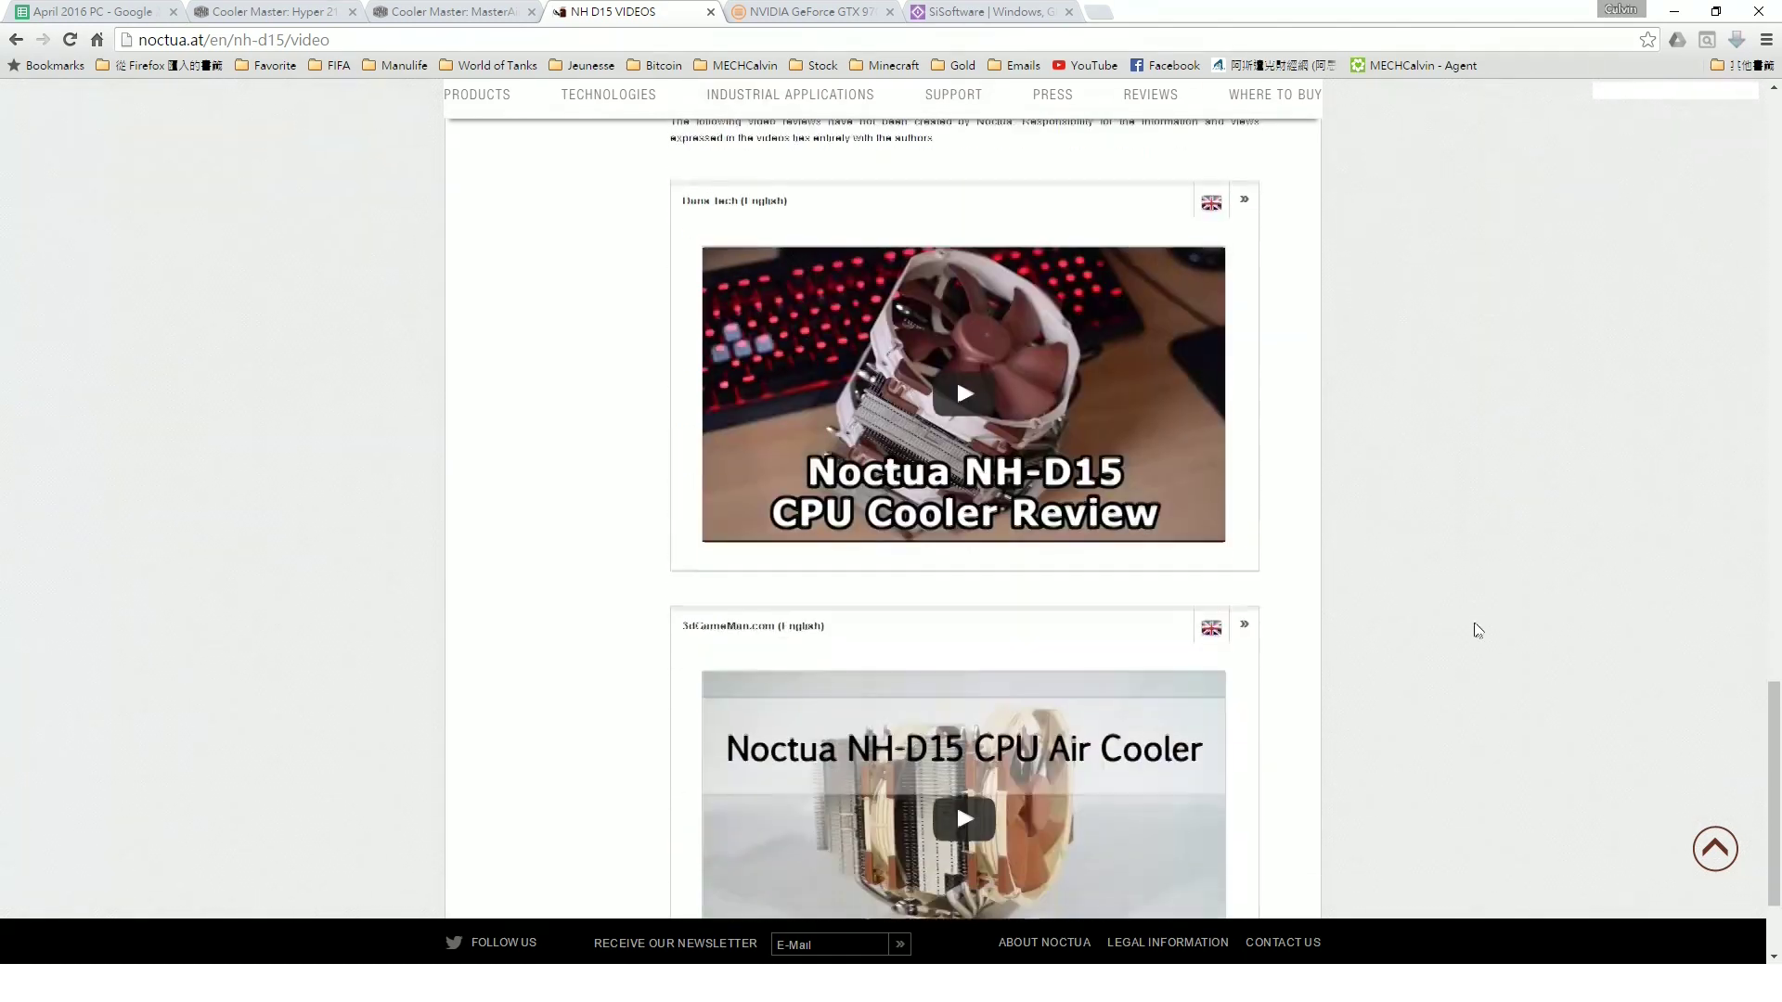
scroll(1448, 609, up, 15)
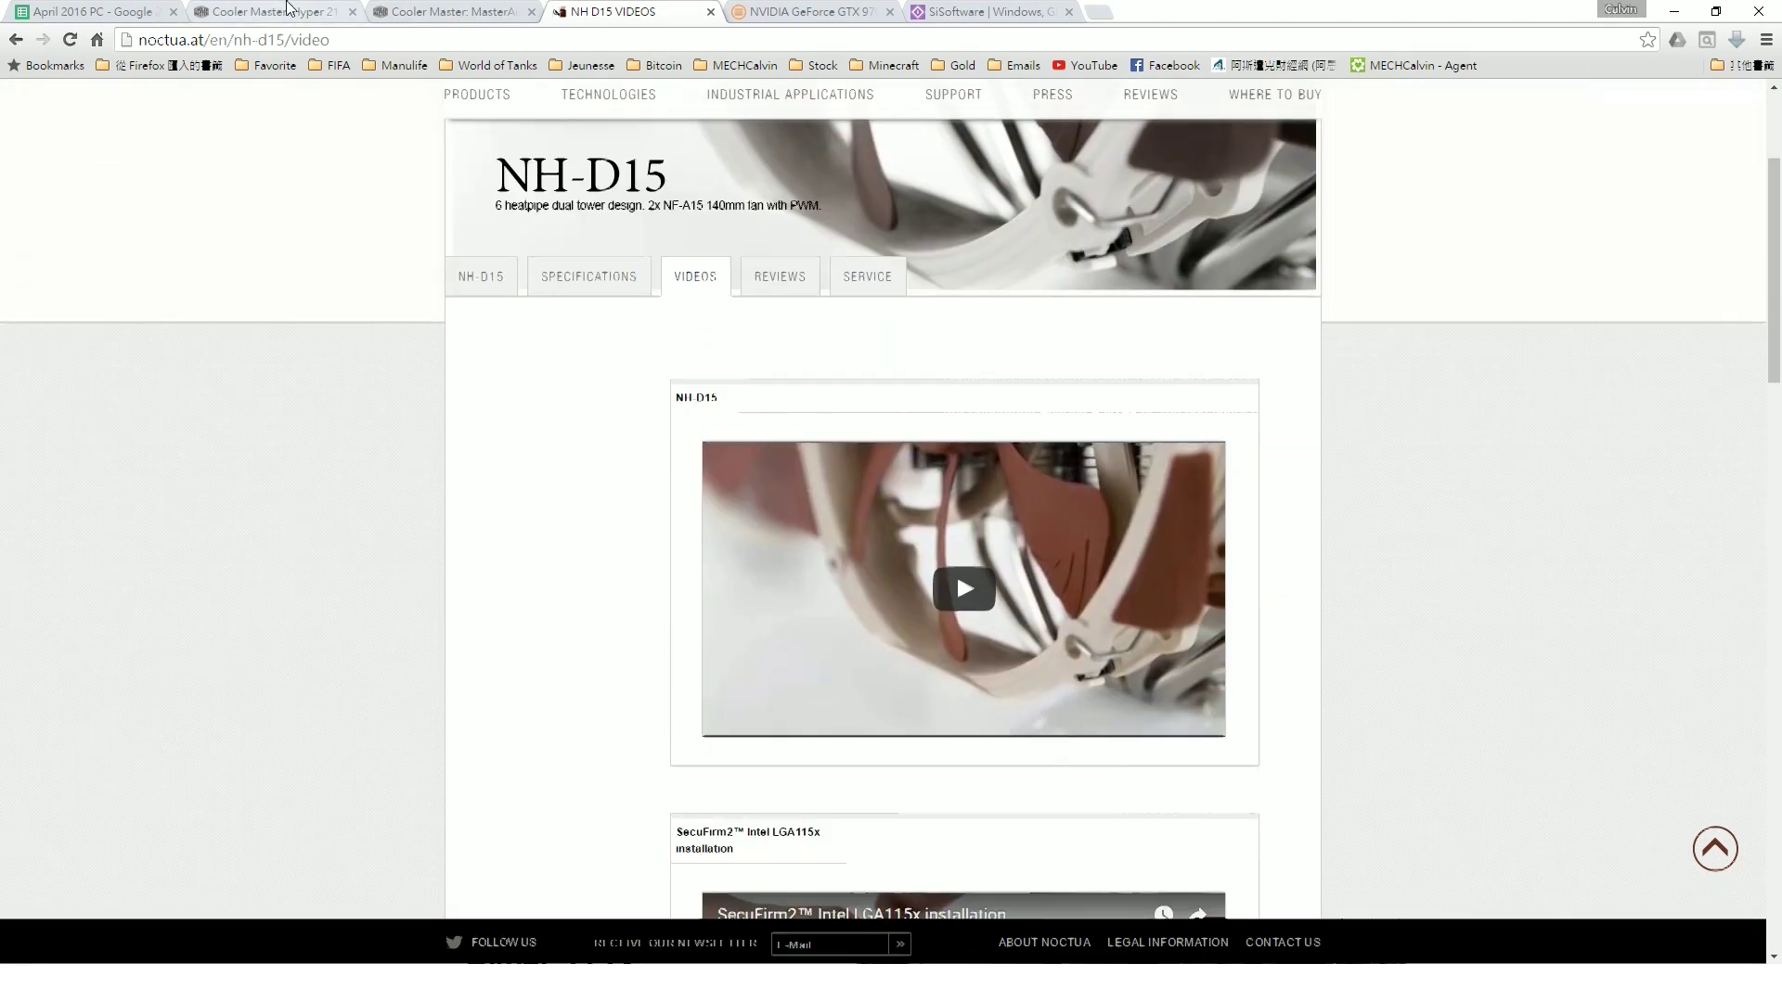
click(287, 5)
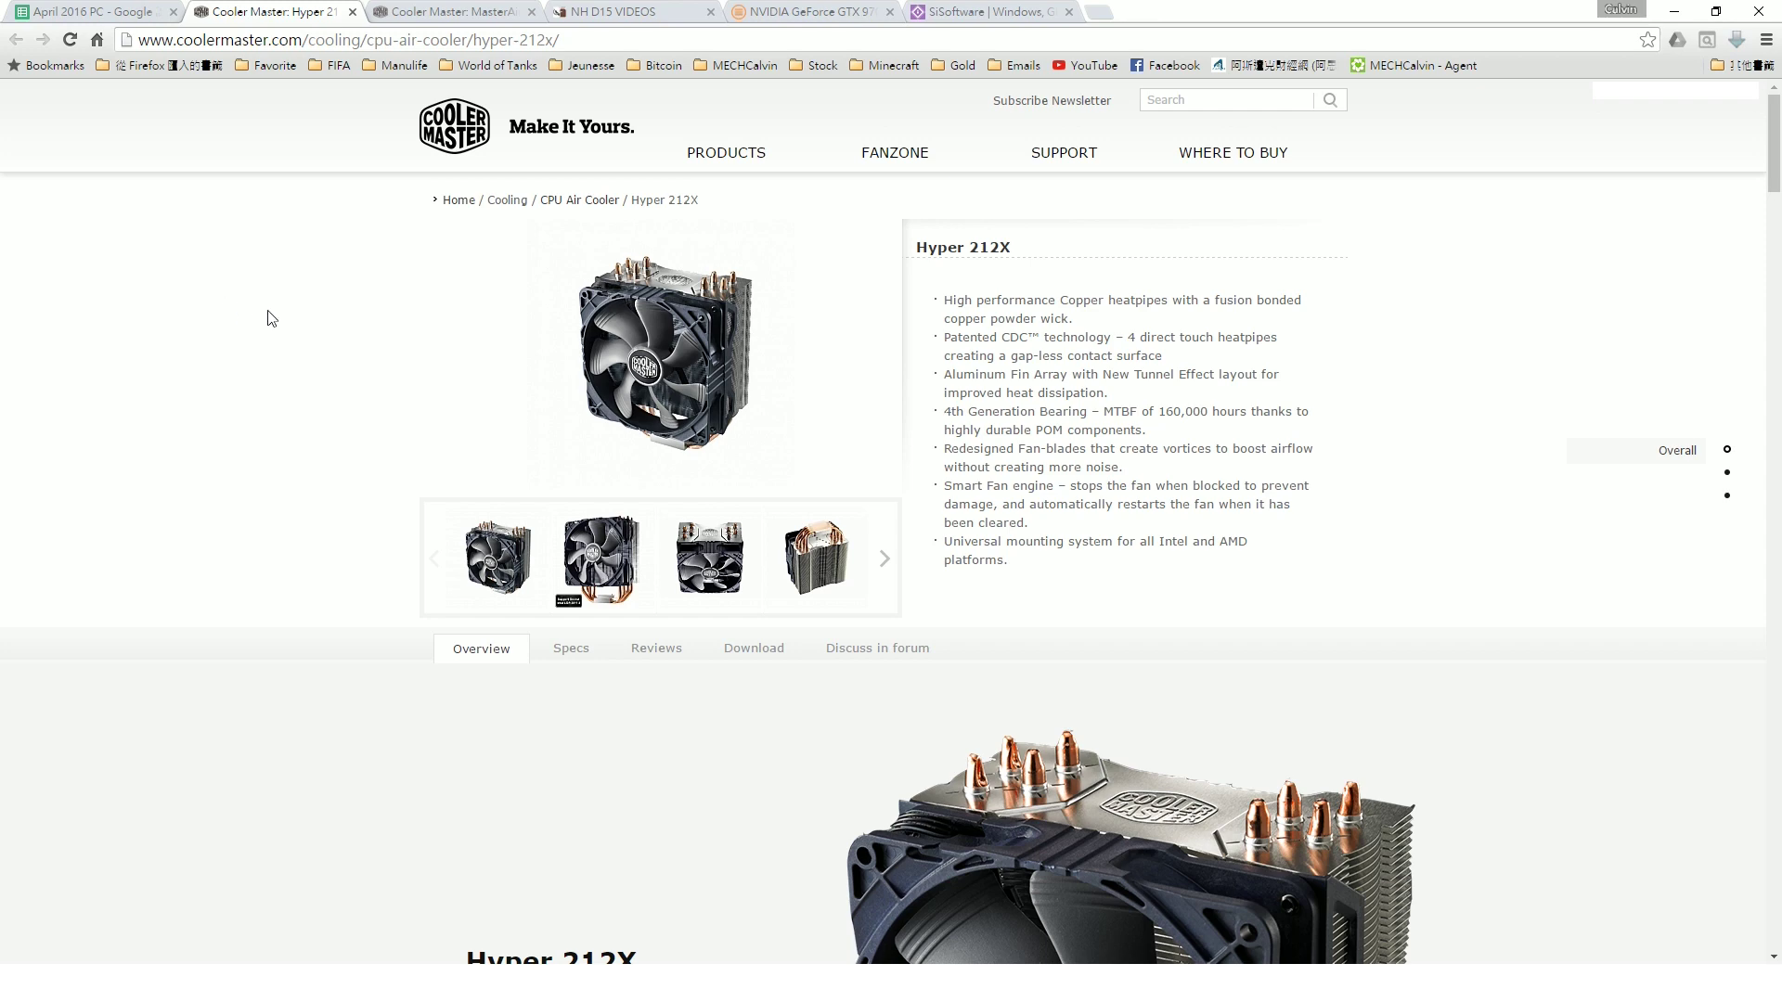
- Return to the April 2016 PC receipt sheet and review the component rows around the motherboard, ending on the RAM brand and item
click(79, 11)
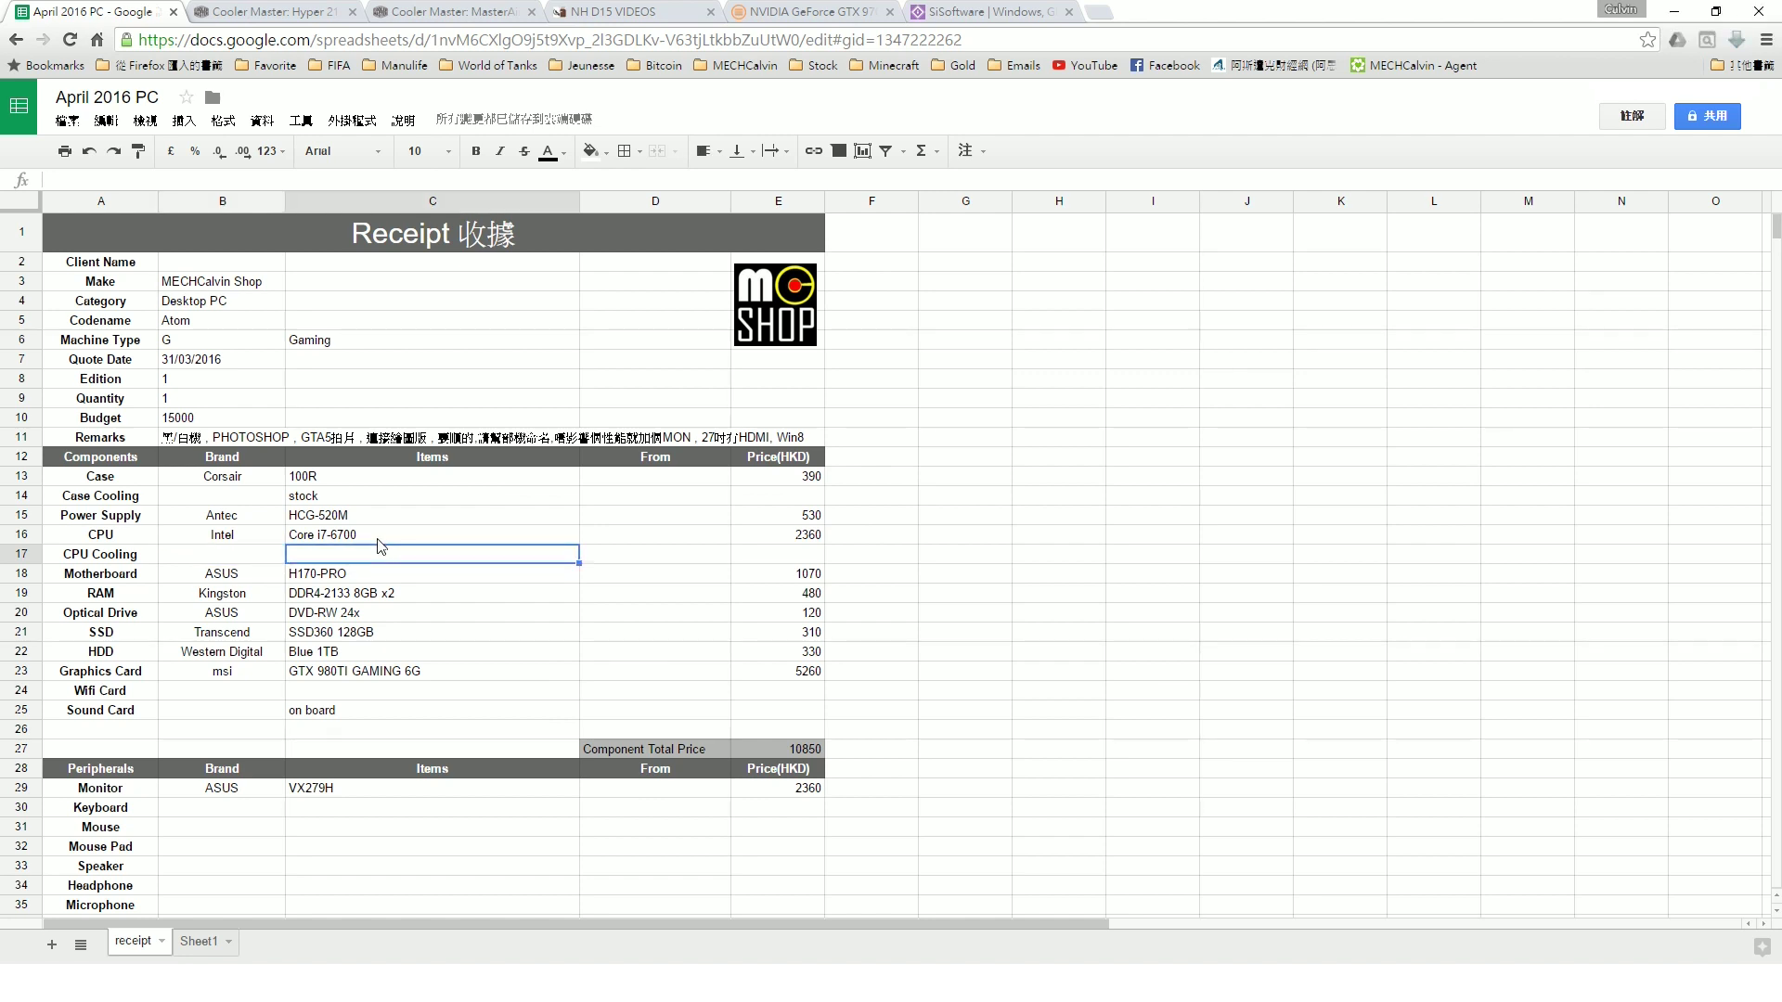
key(Down)
key(Down)
key(Down)
key(Down)
key(Down)
key(Down)
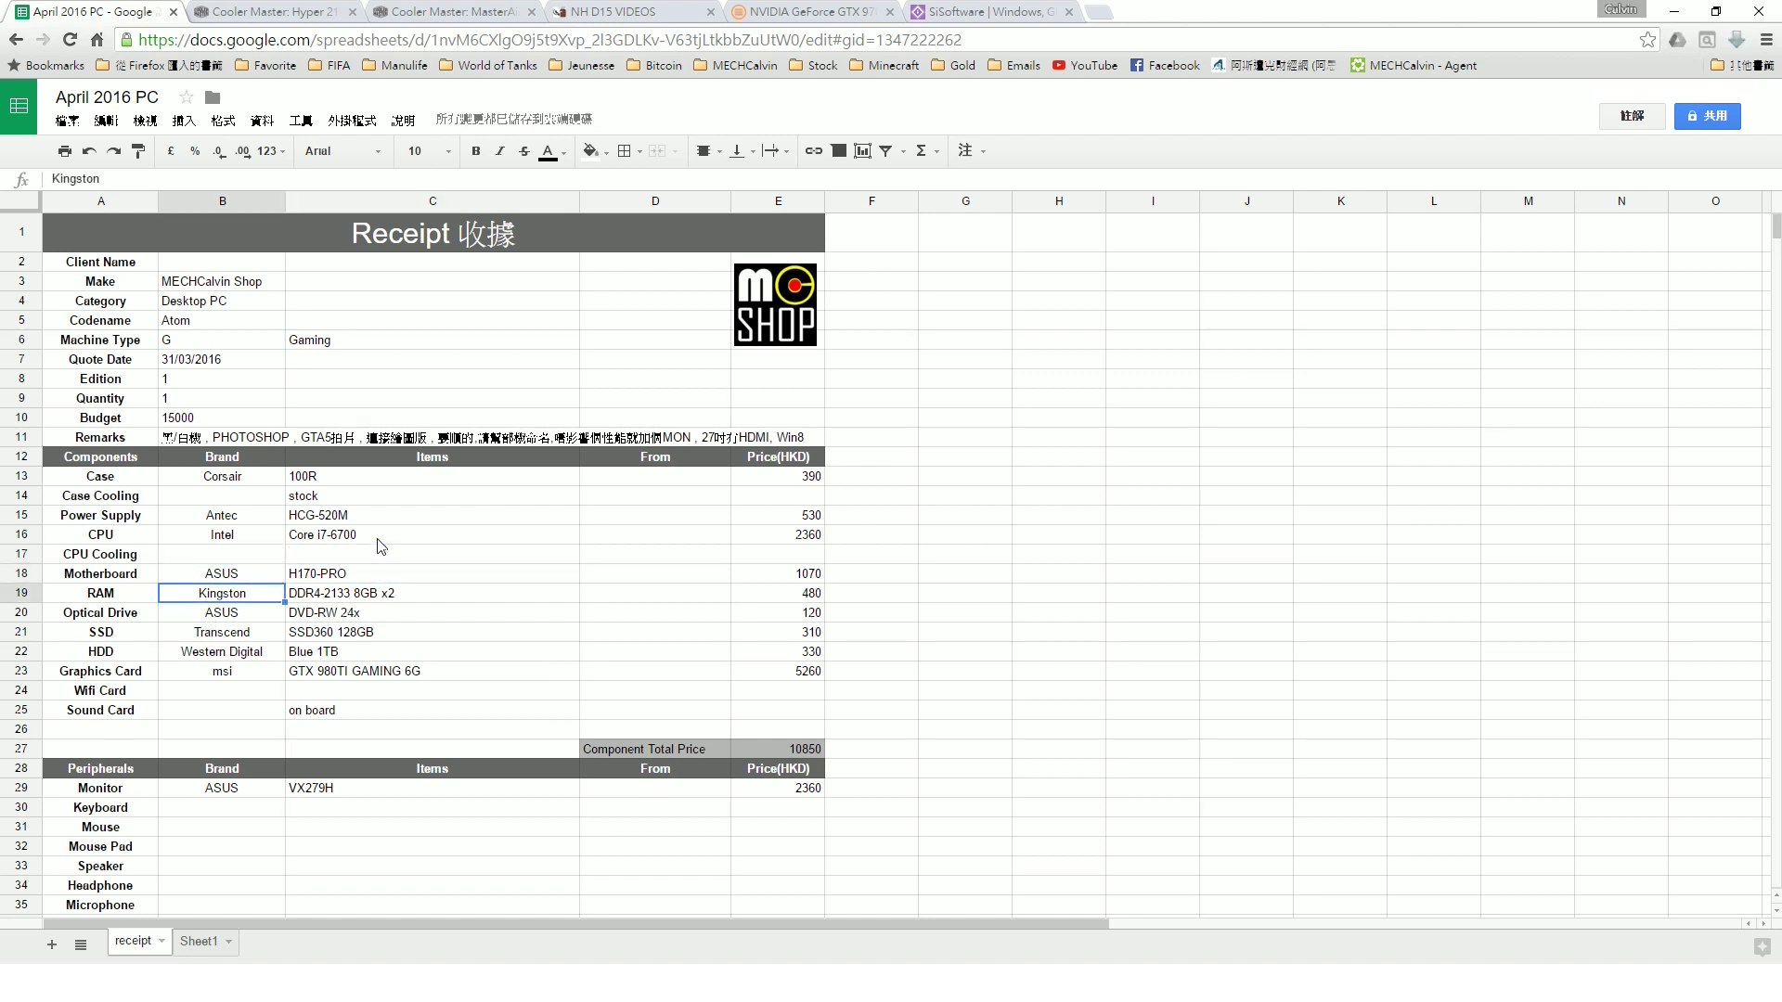
key(Up)
key(Up)
key(Up)
key(Up)
key(Down)
key(Down)
key(Down)
key(Up)
key(Up)
key(Up)
key(Down)
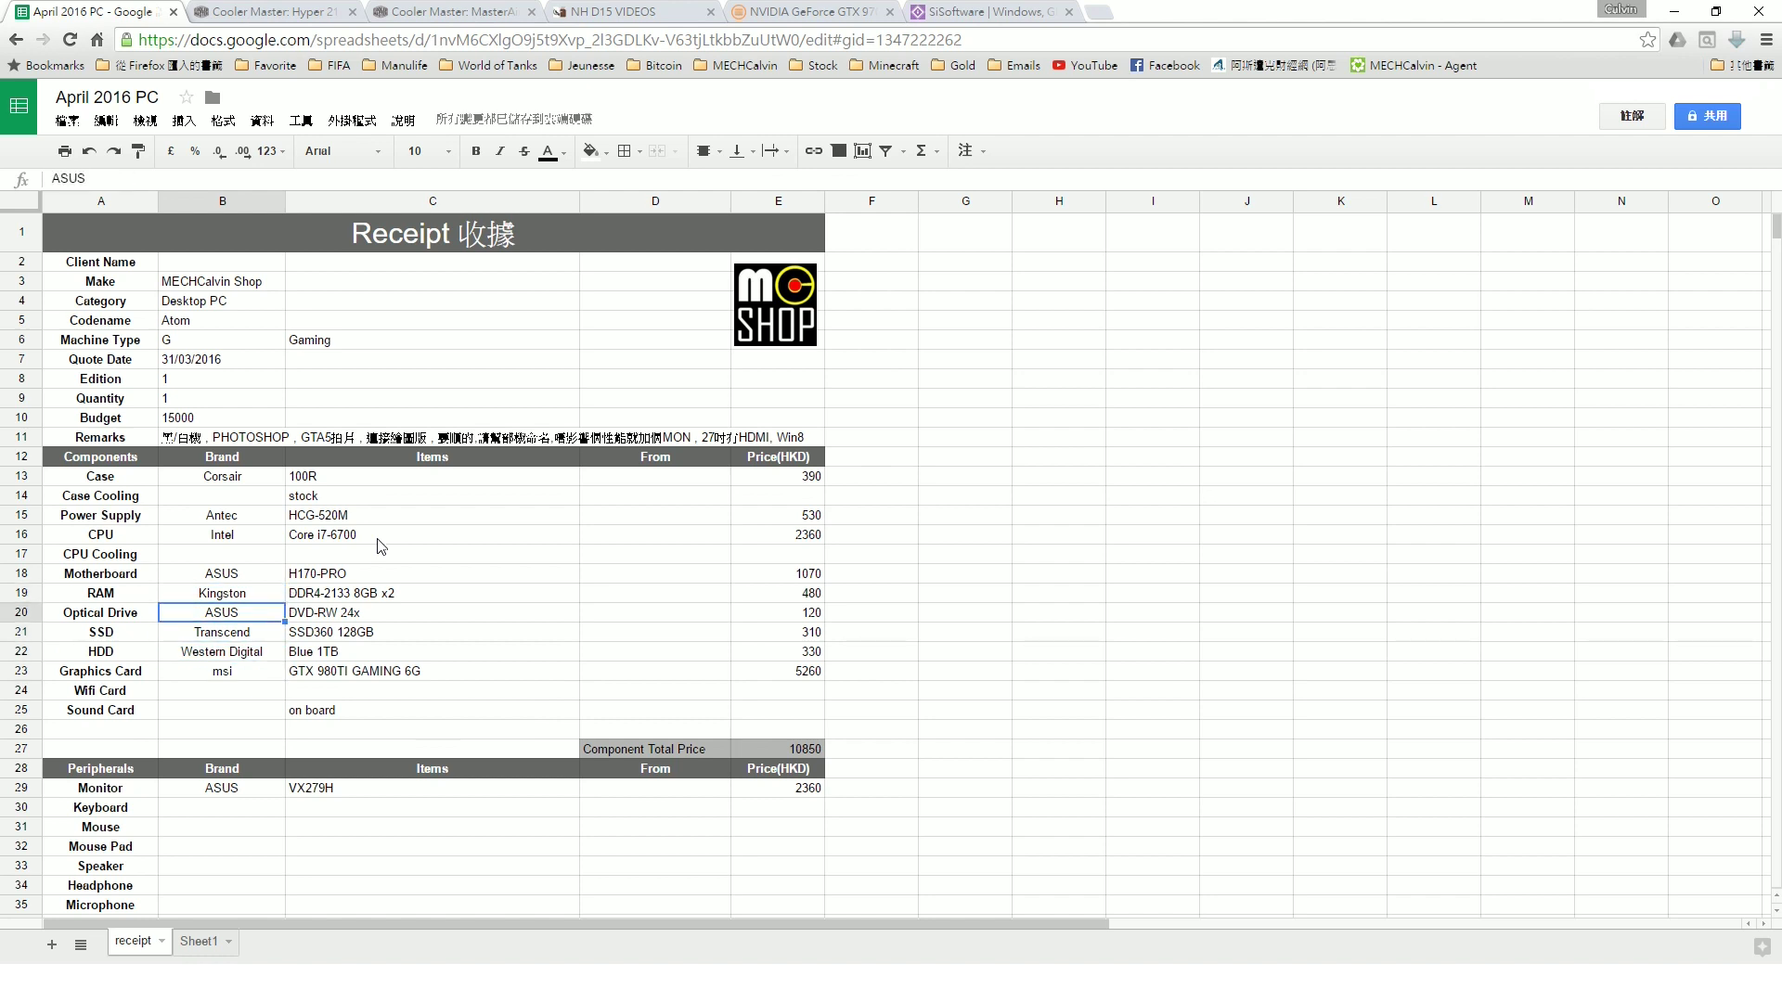
key(Down)
key(Down)
key(Up)
key(Up)
key(Up)
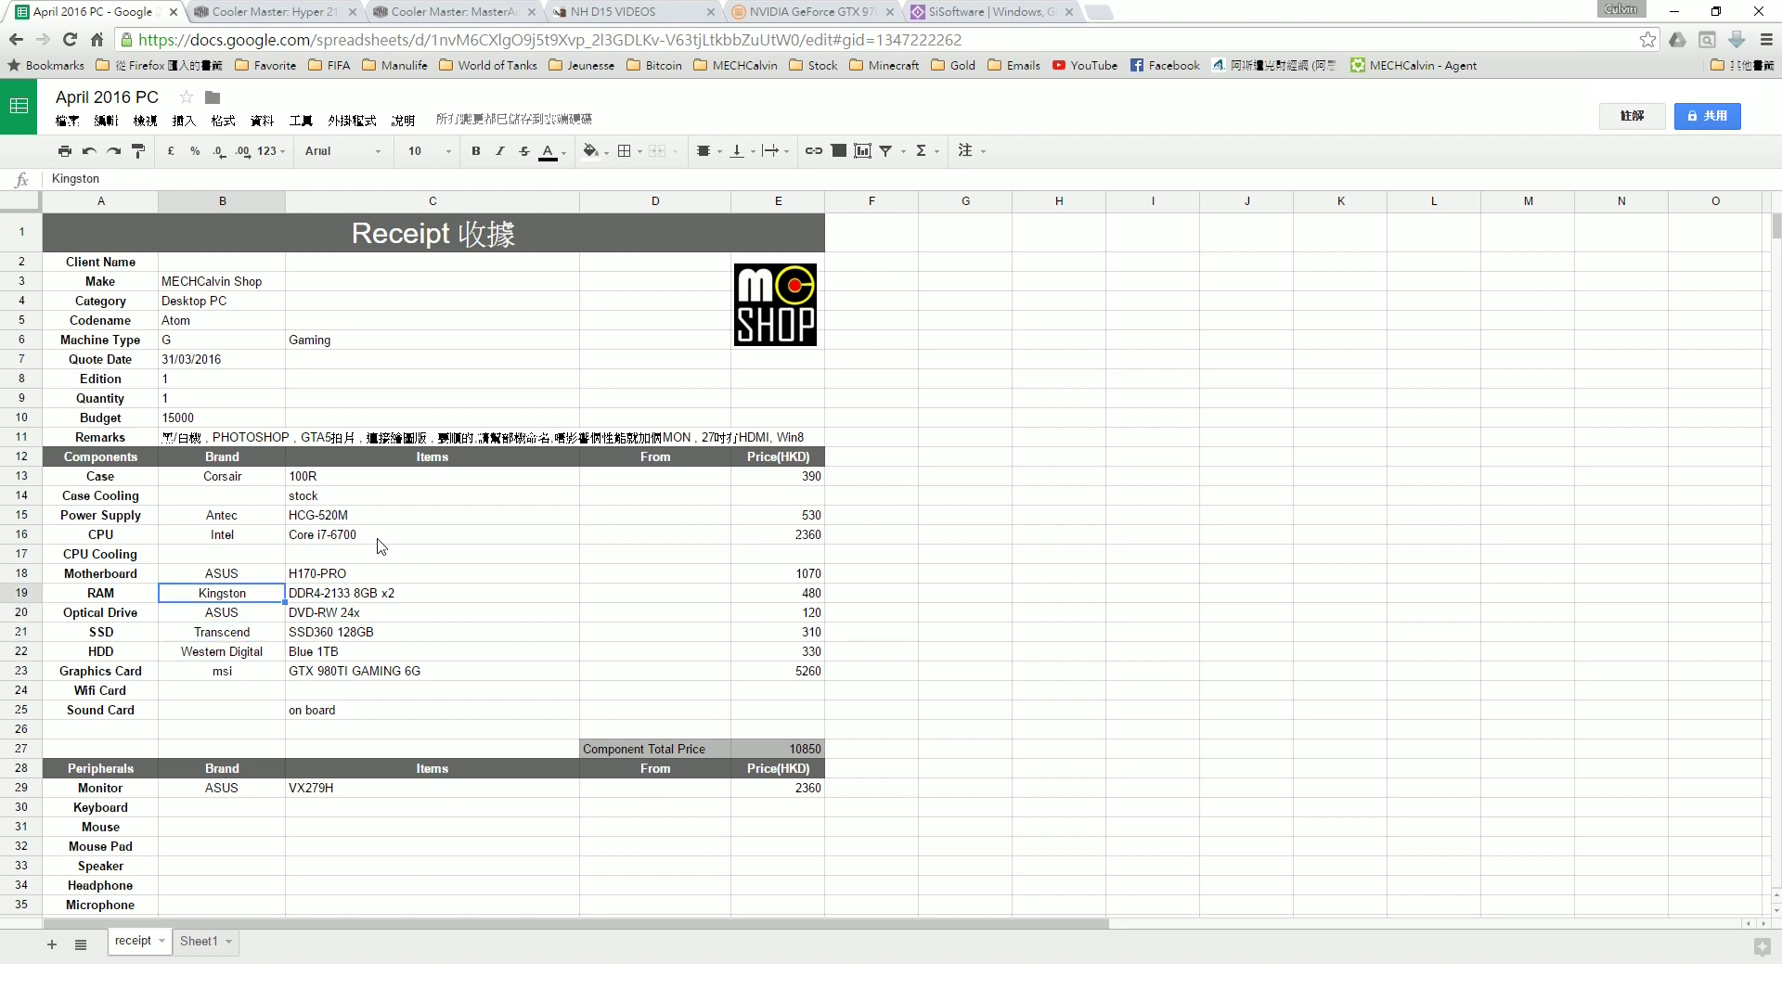
key(Right)
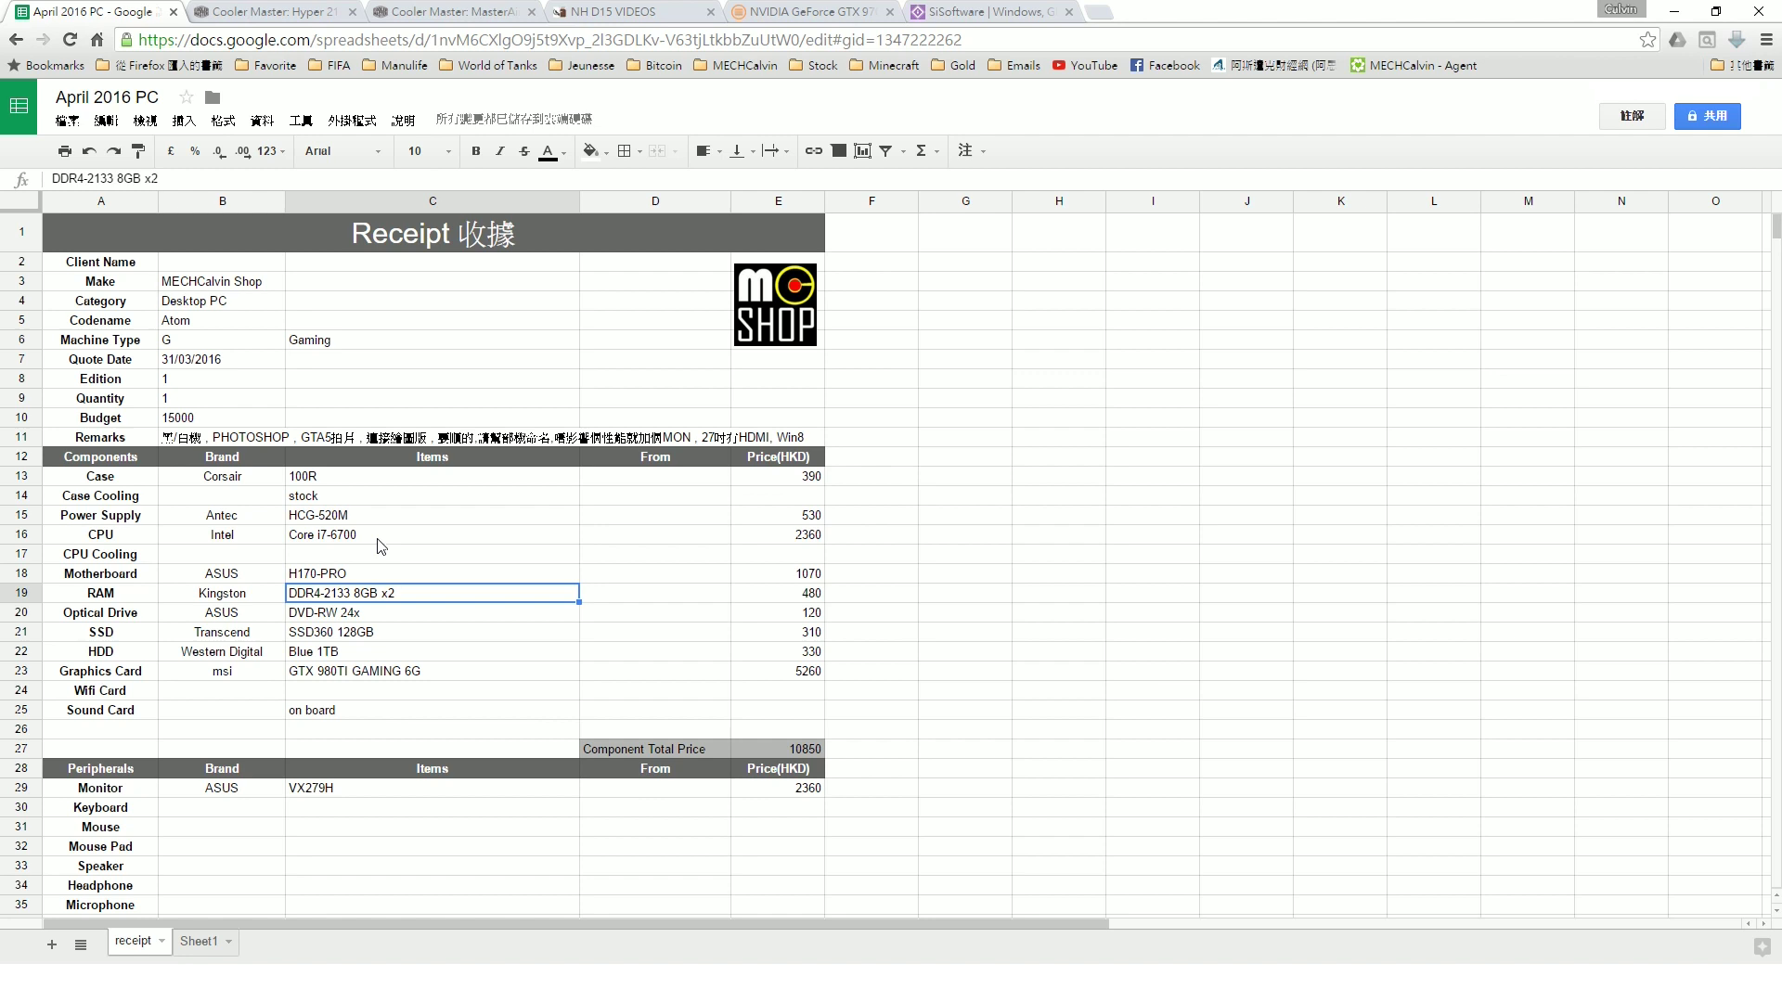
key(Left)
key(Right)
key(Left)
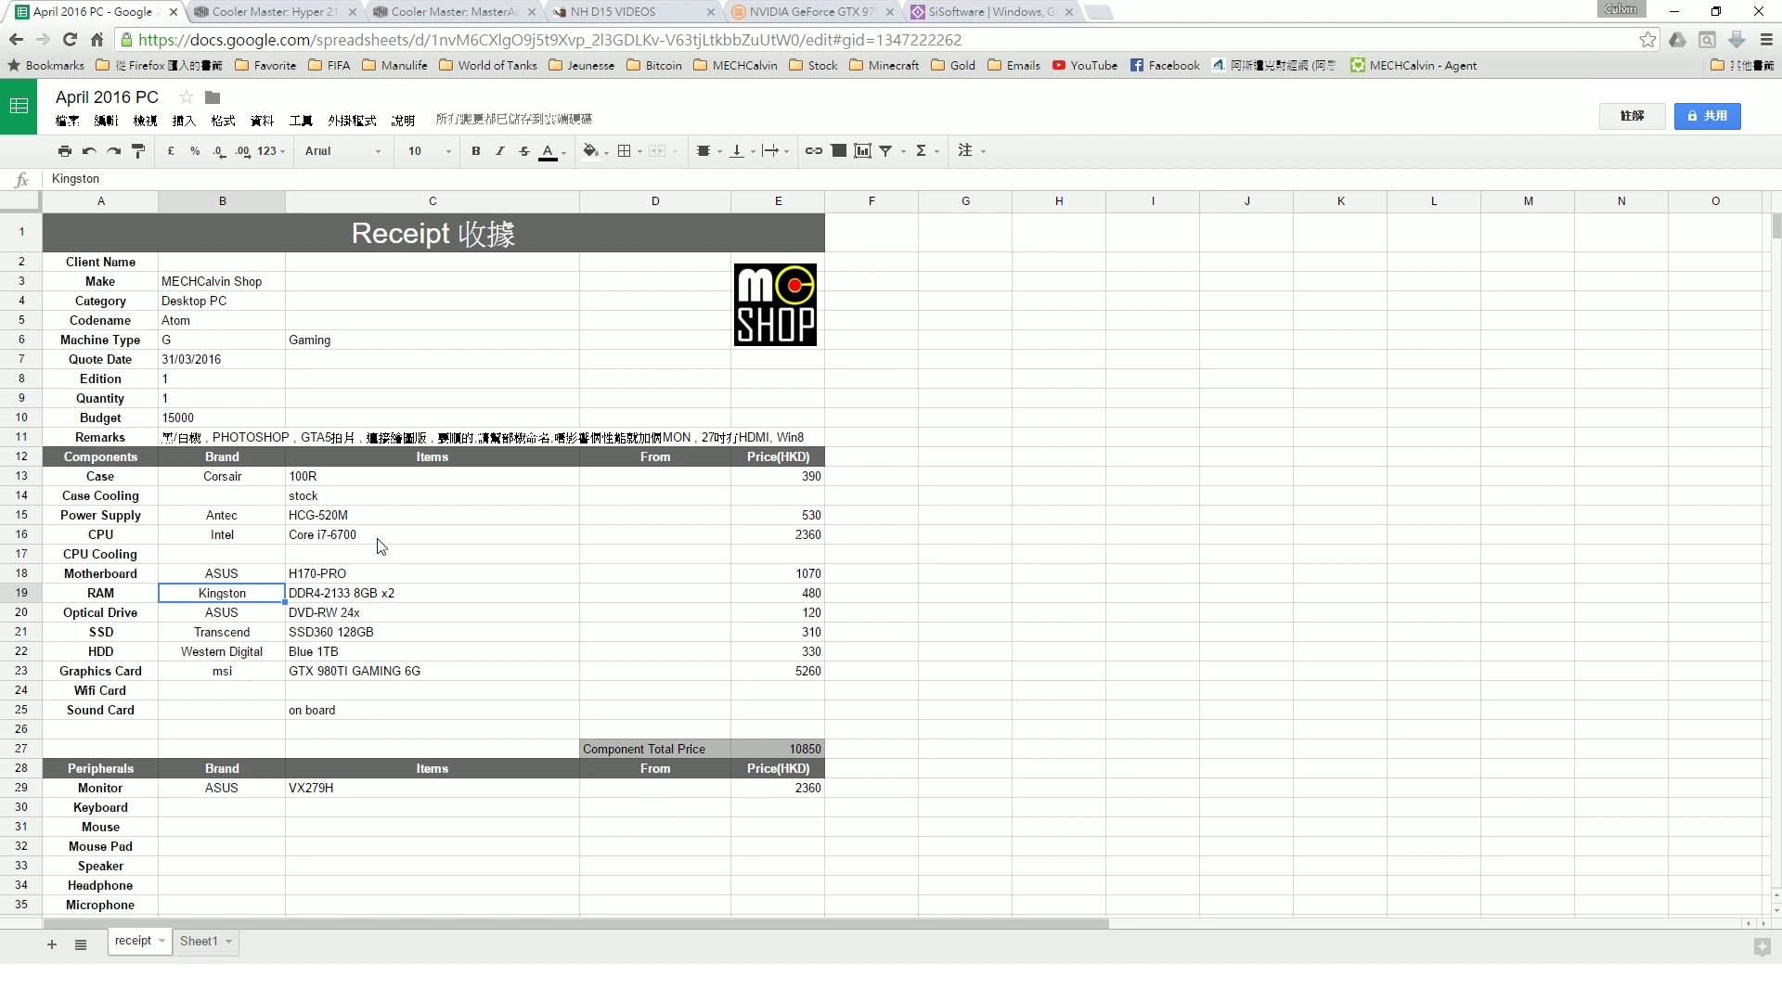
key(Right)
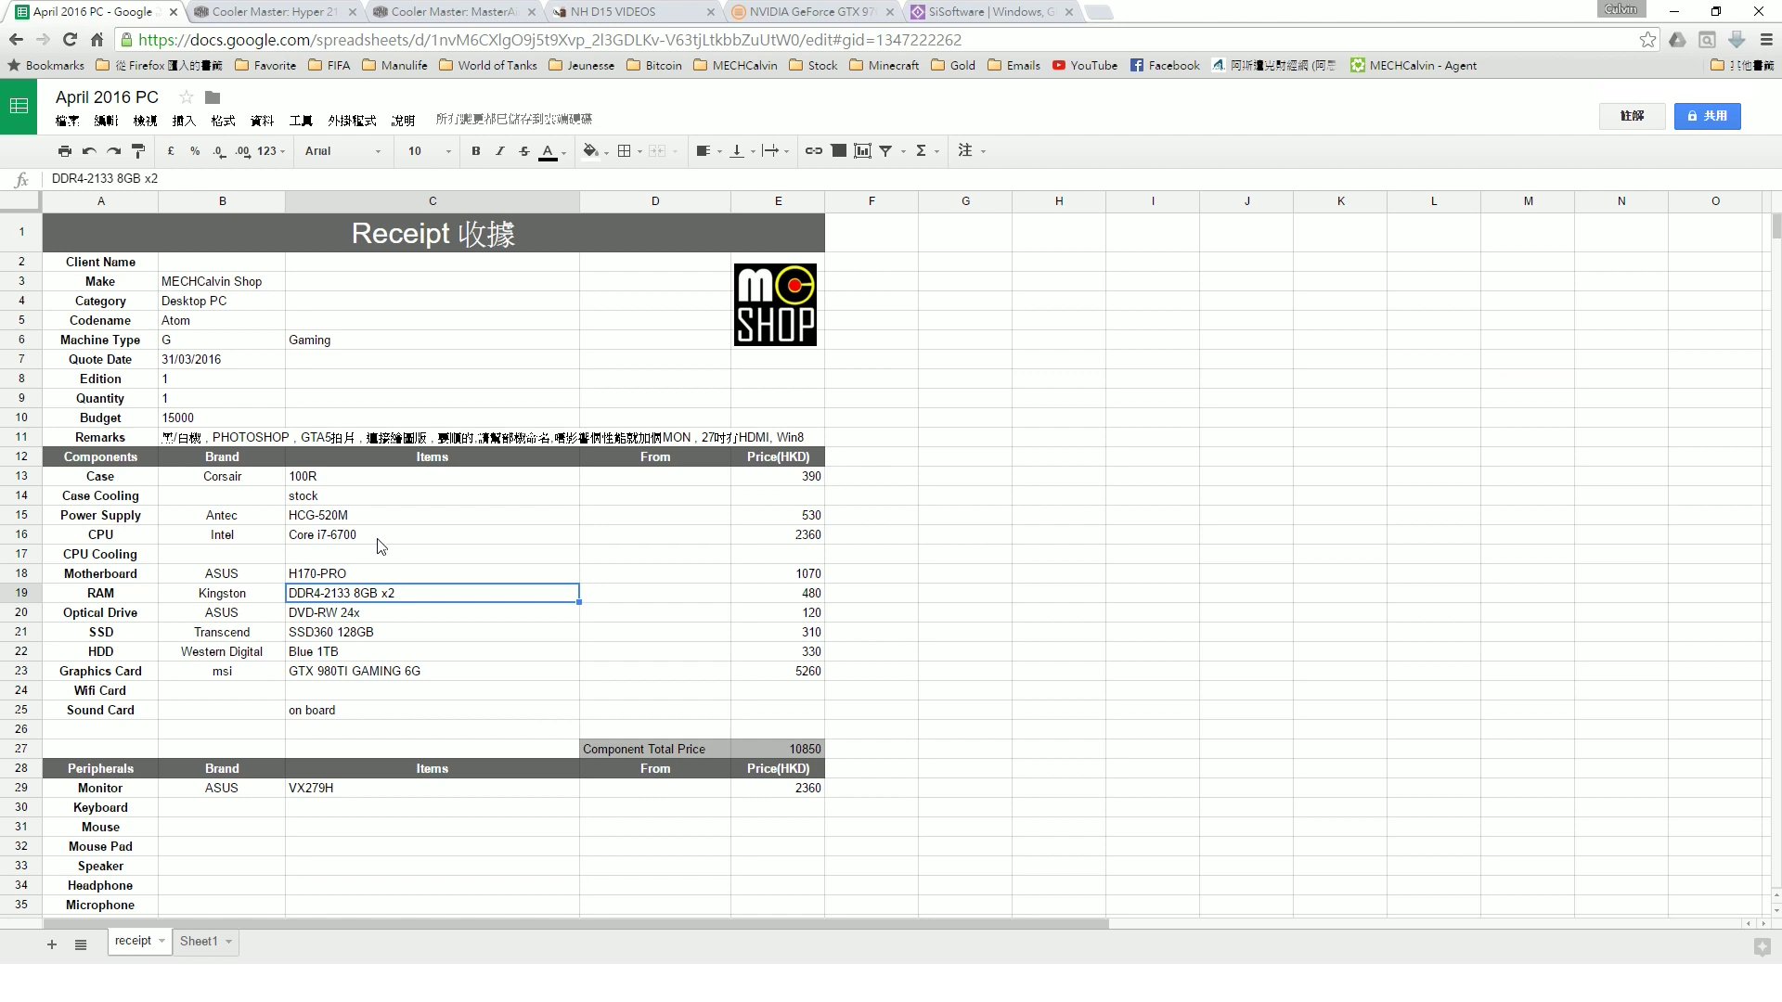
- Review the brand and item entries for the optical drive and the SSD in the receipt
key(Down)
key(Left)
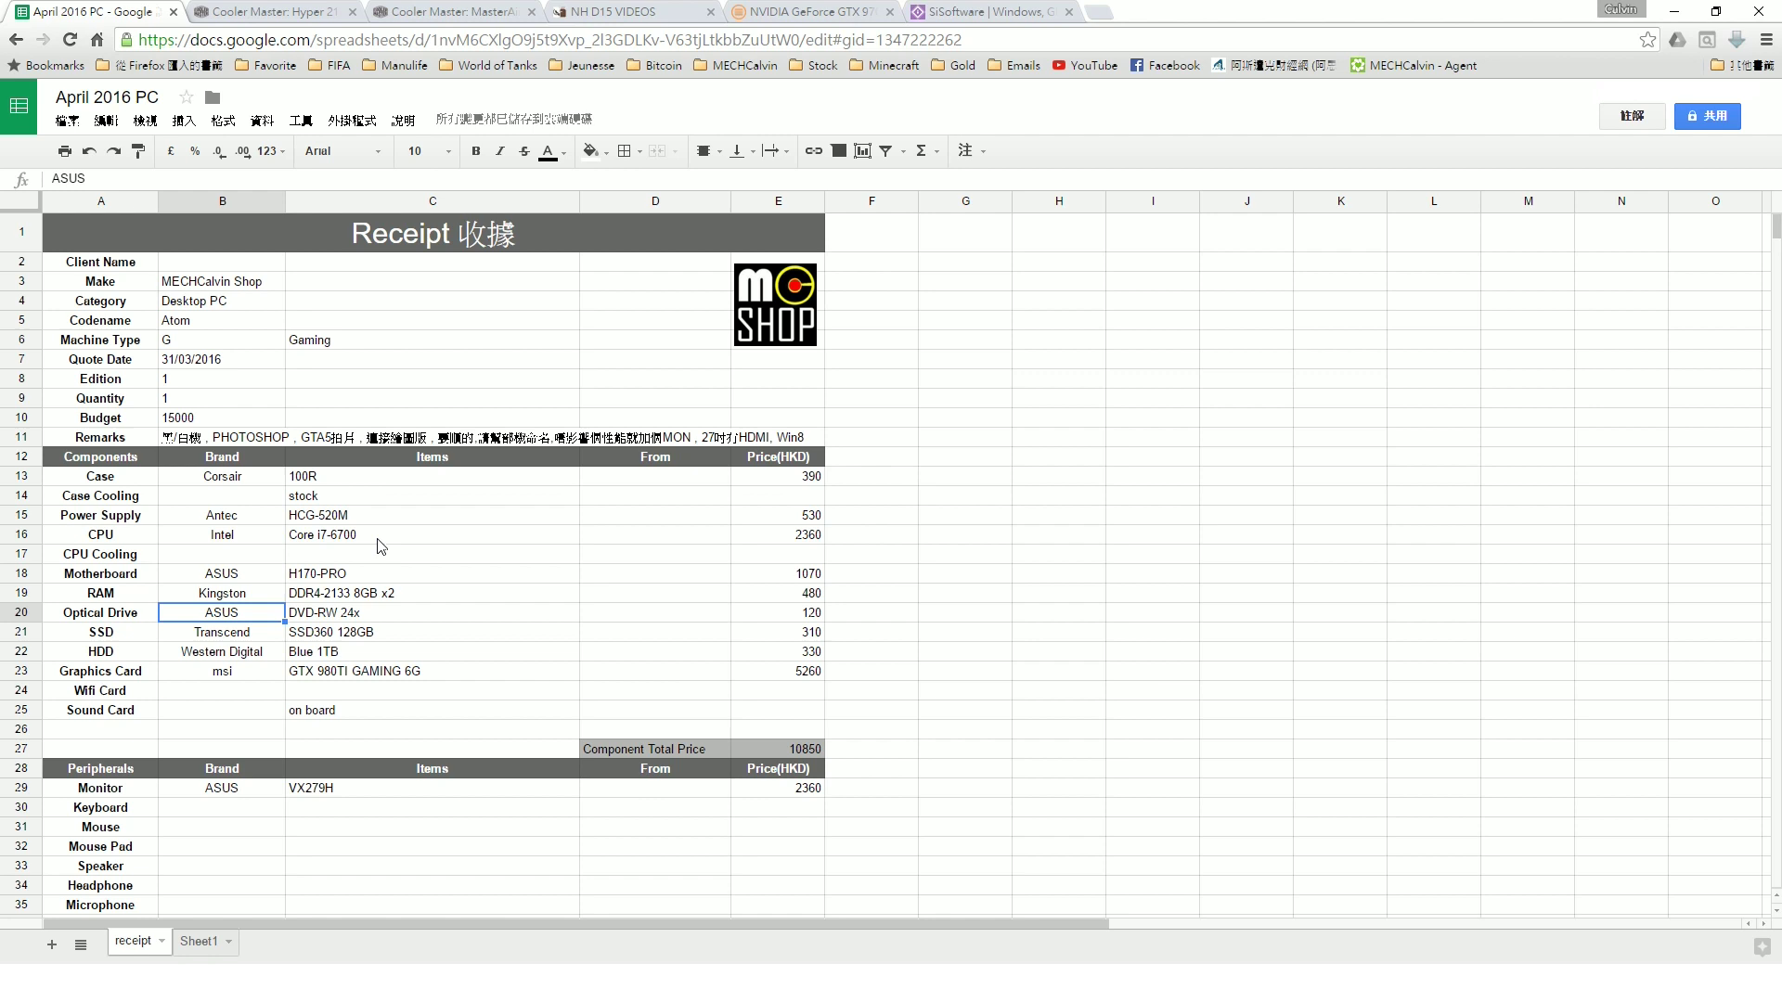
key(Right)
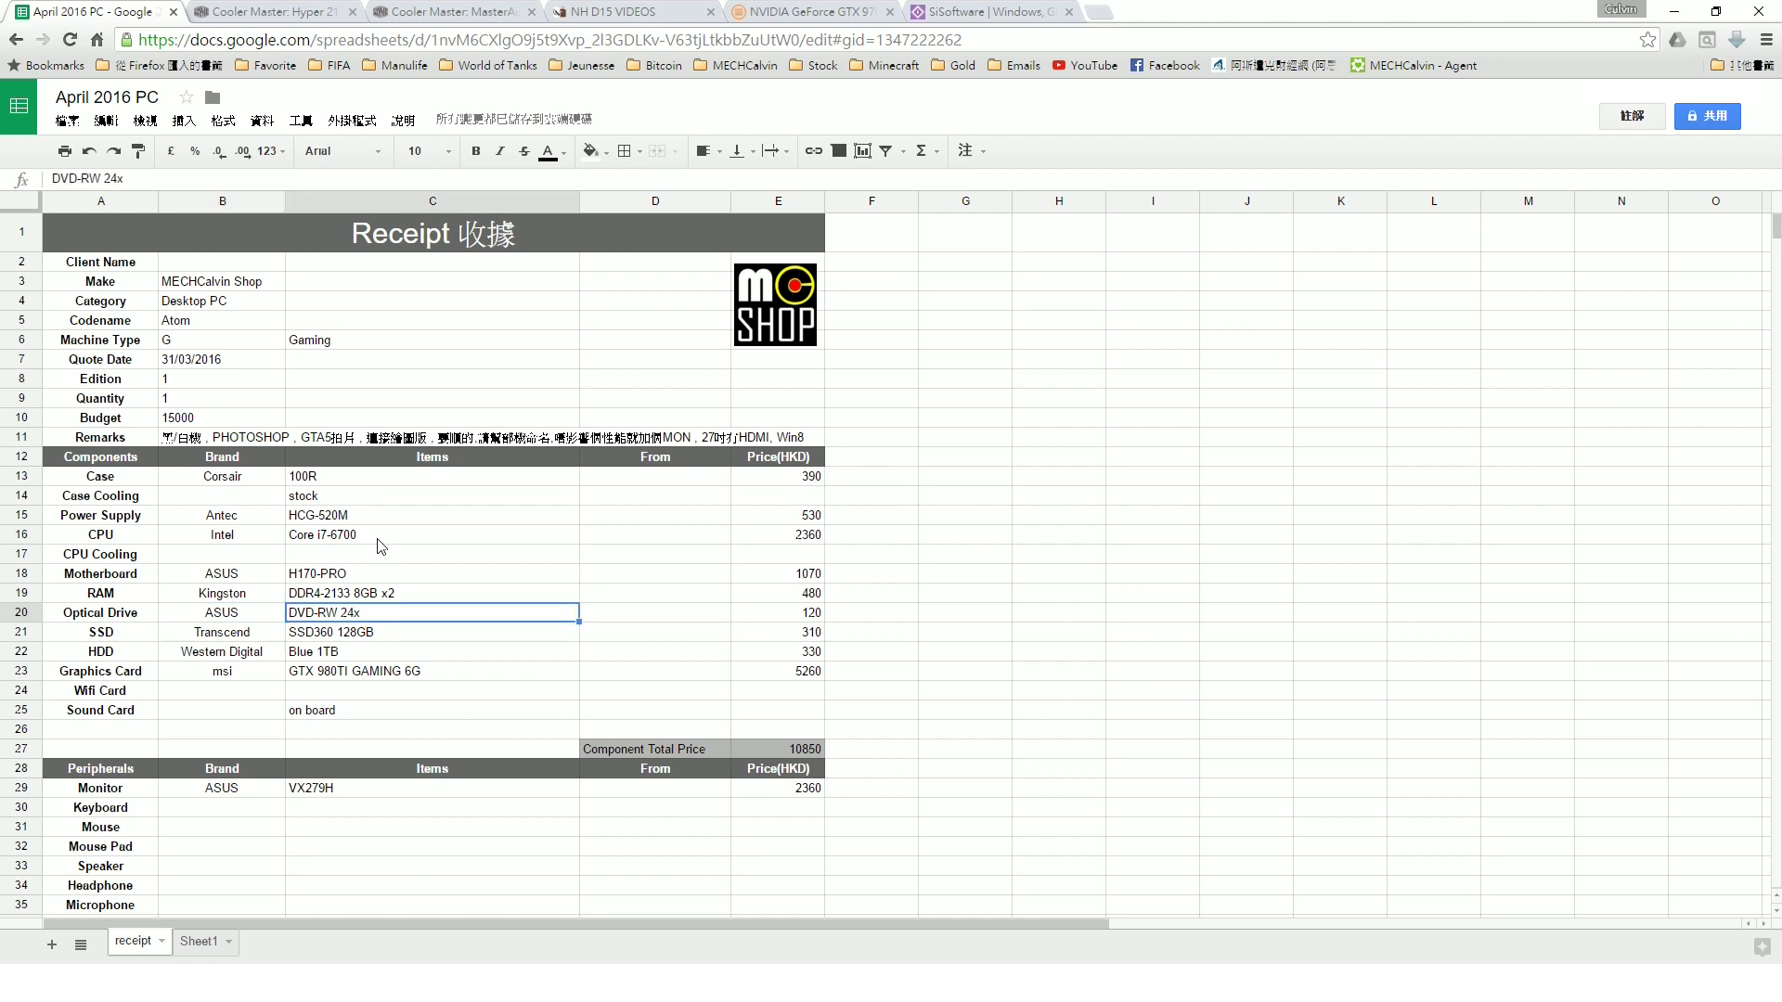
key(Left)
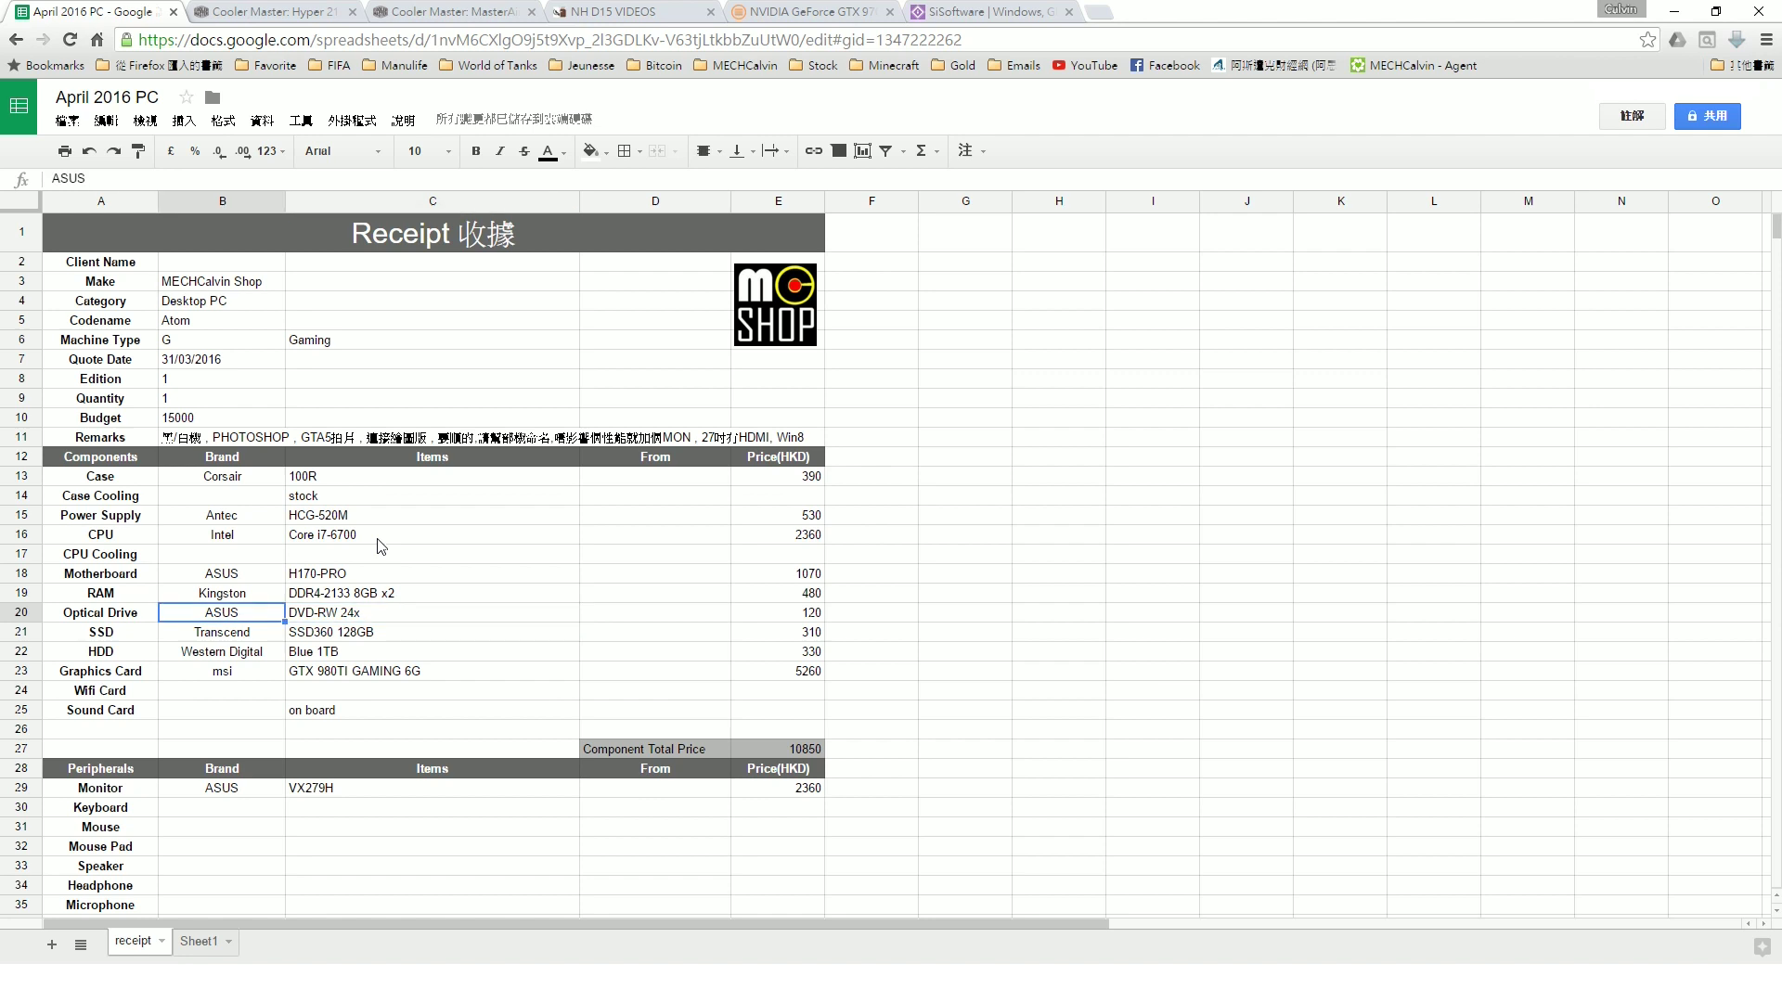
key(Right)
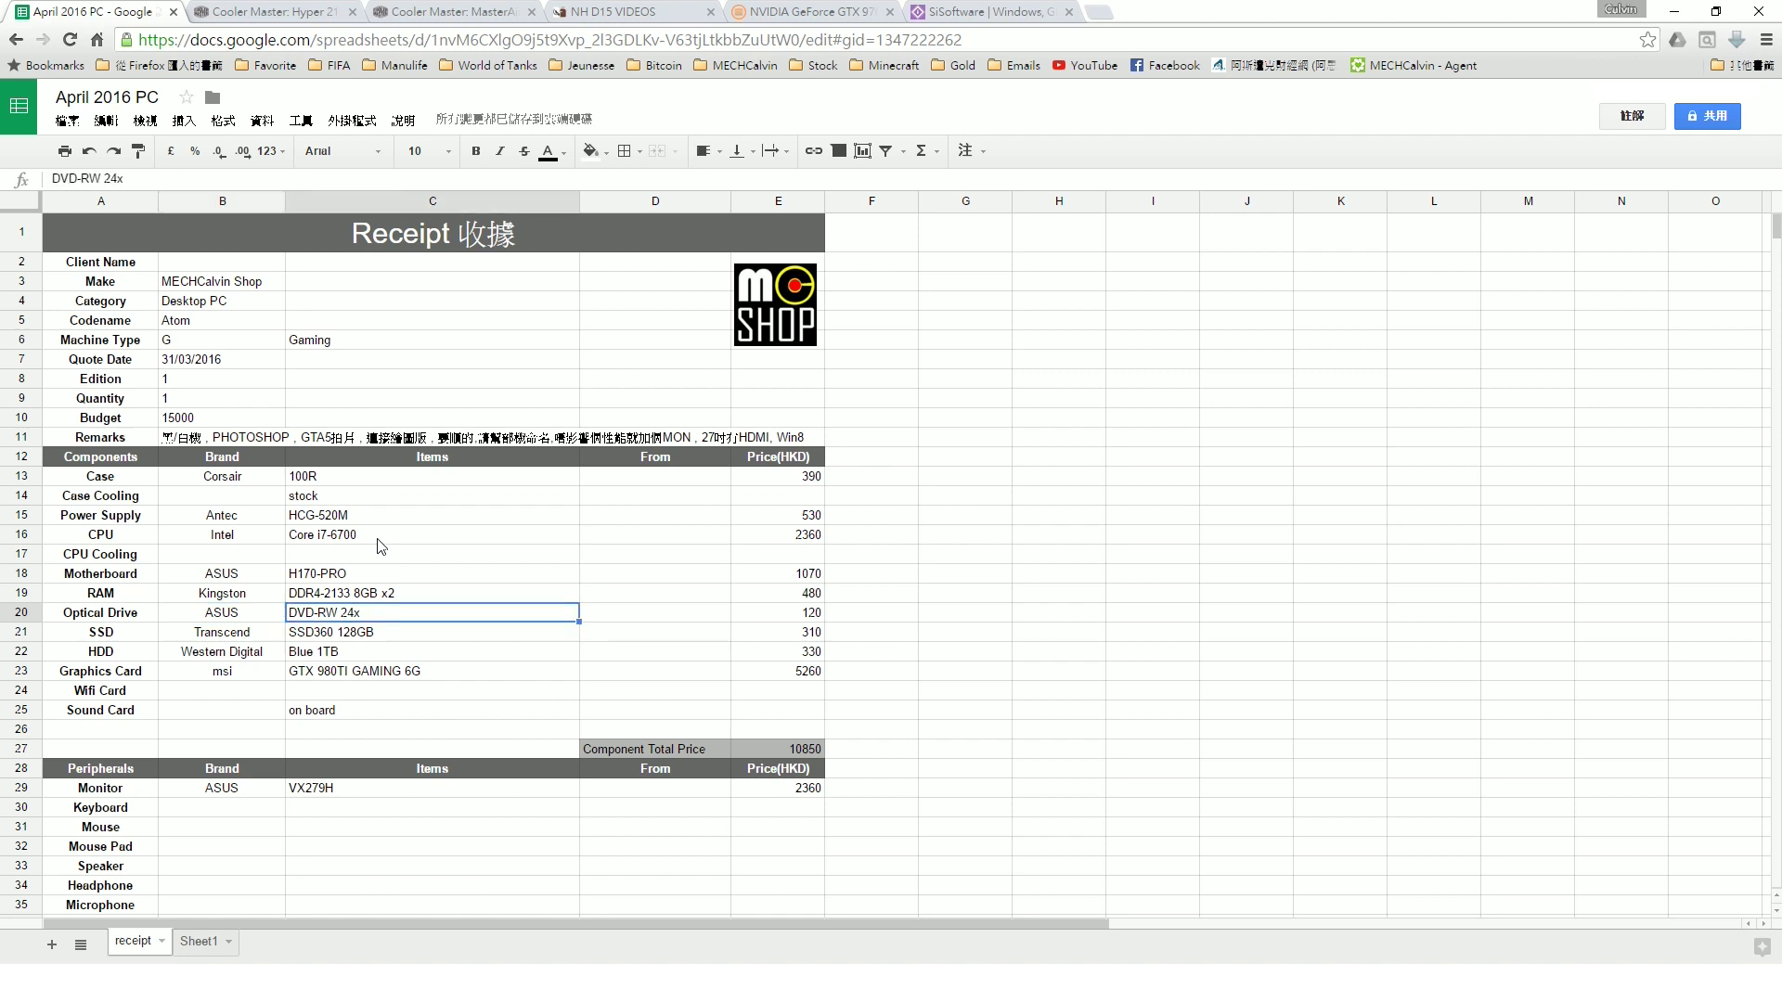
key(Down)
key(Left)
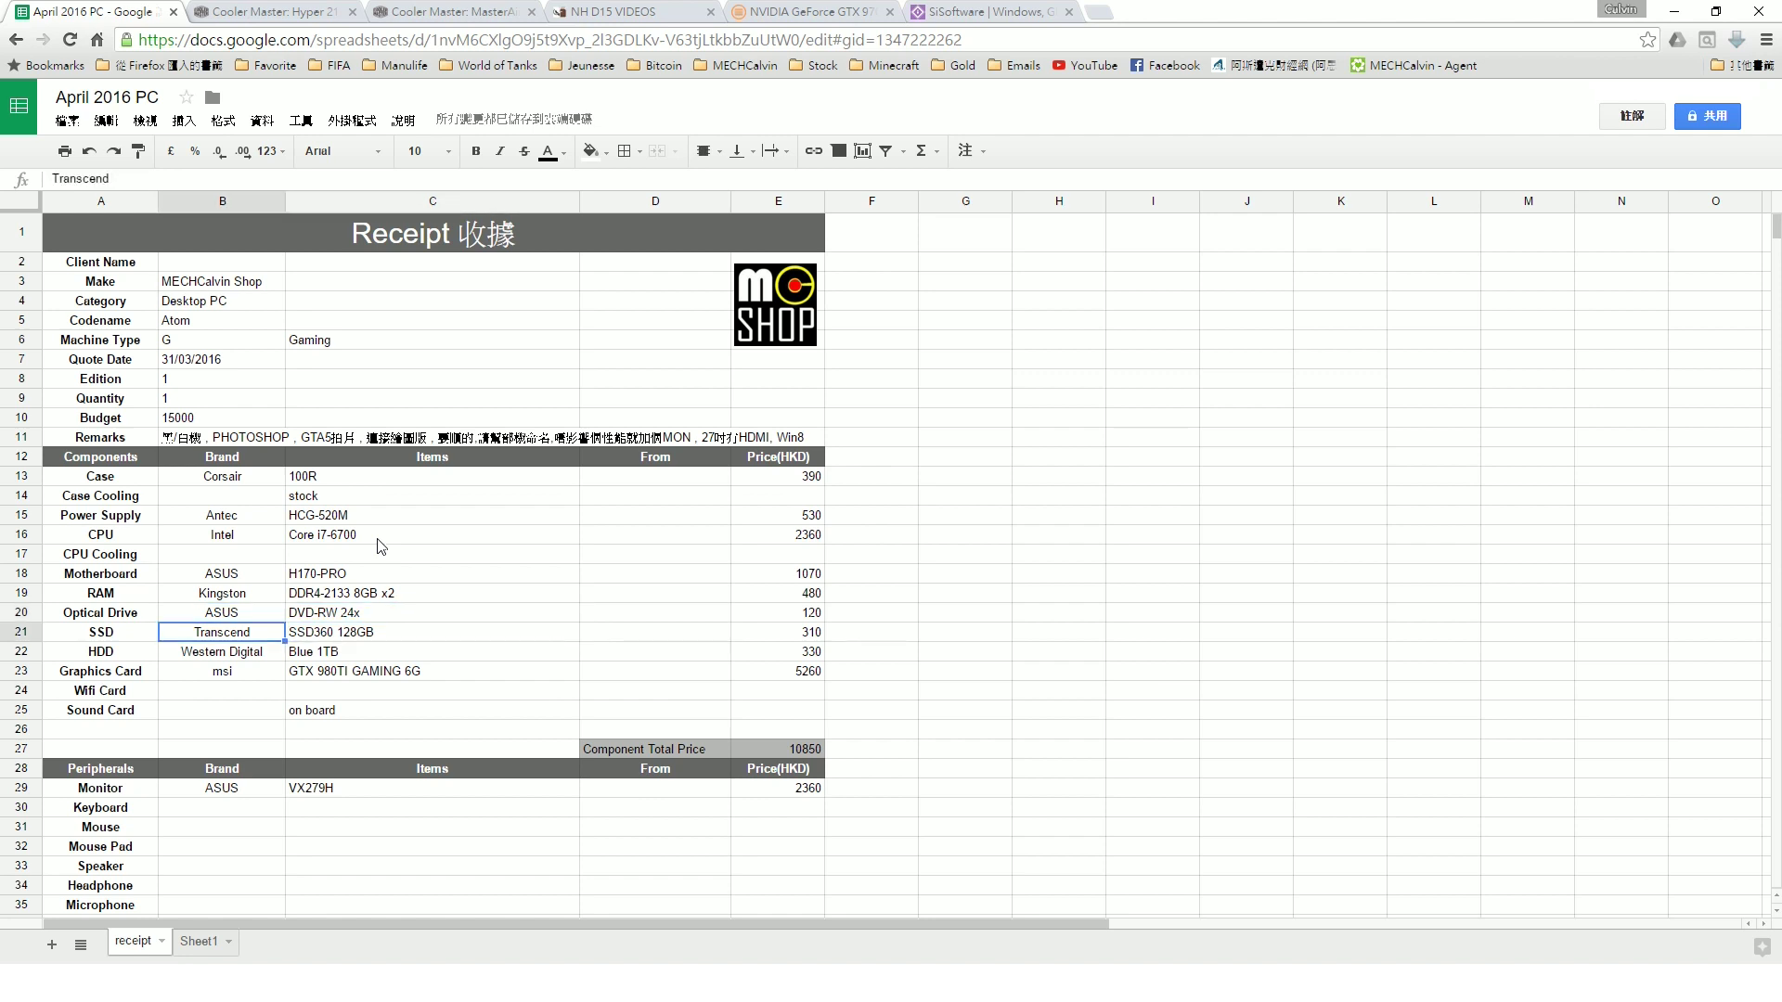
key(Right)
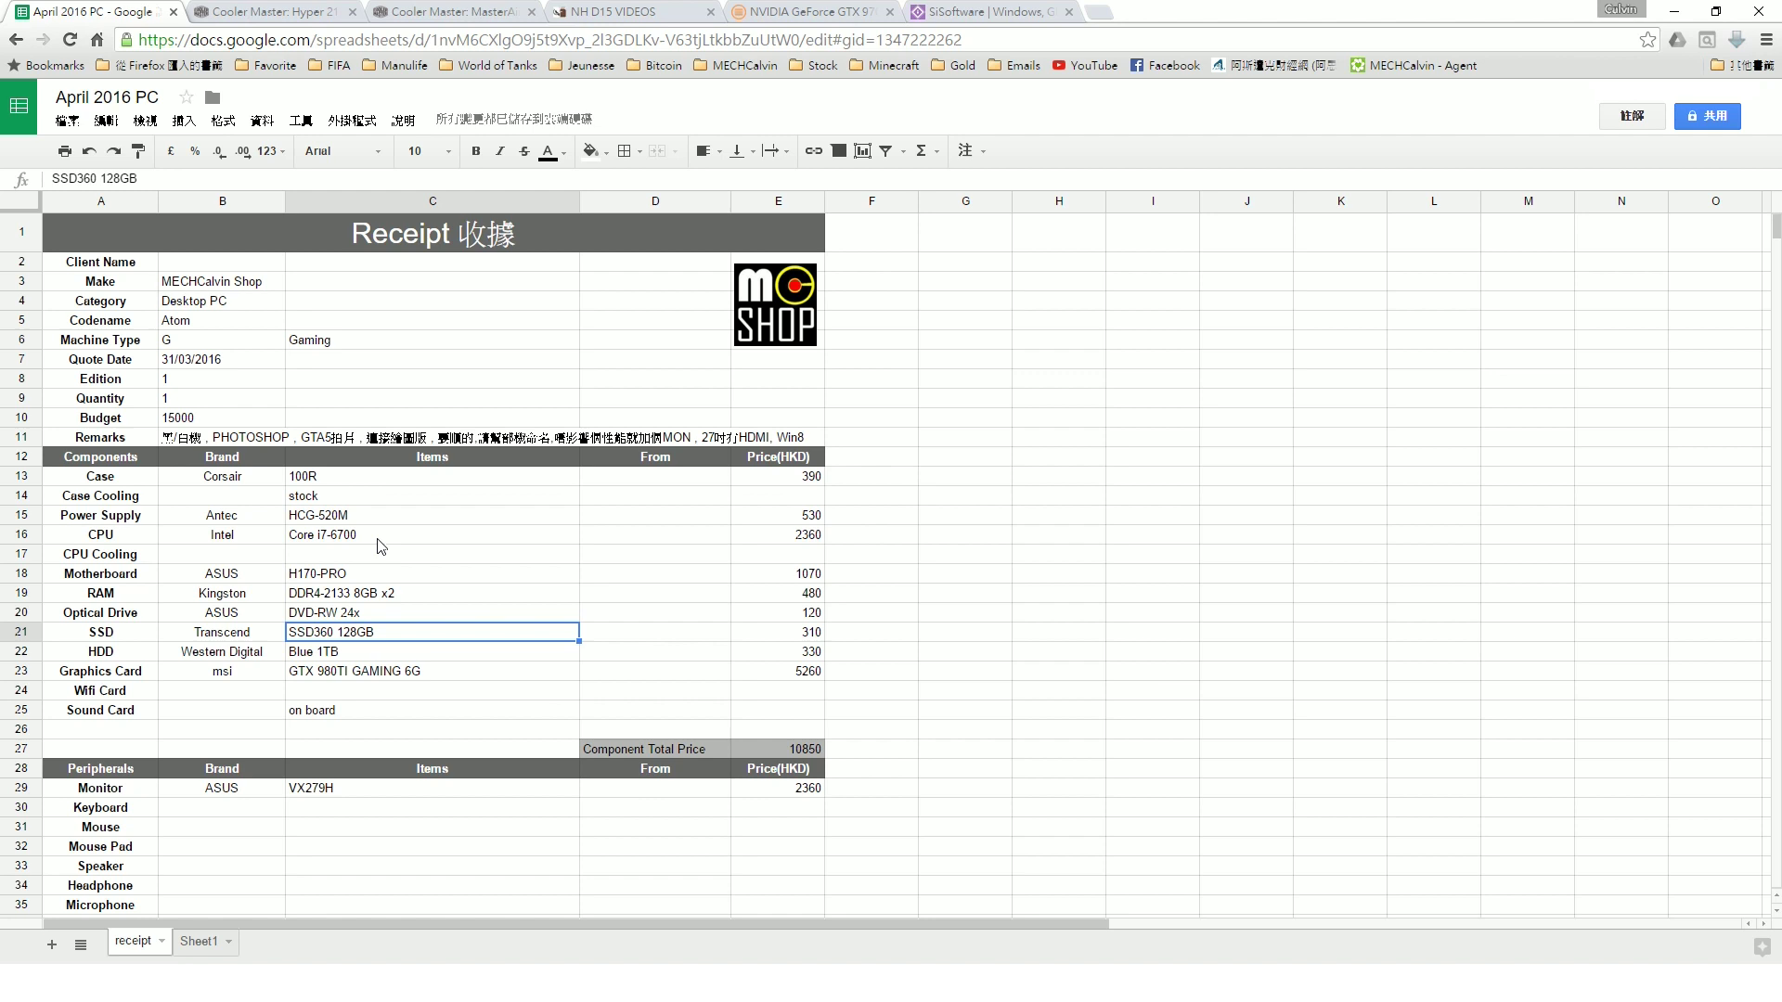
key(Left)
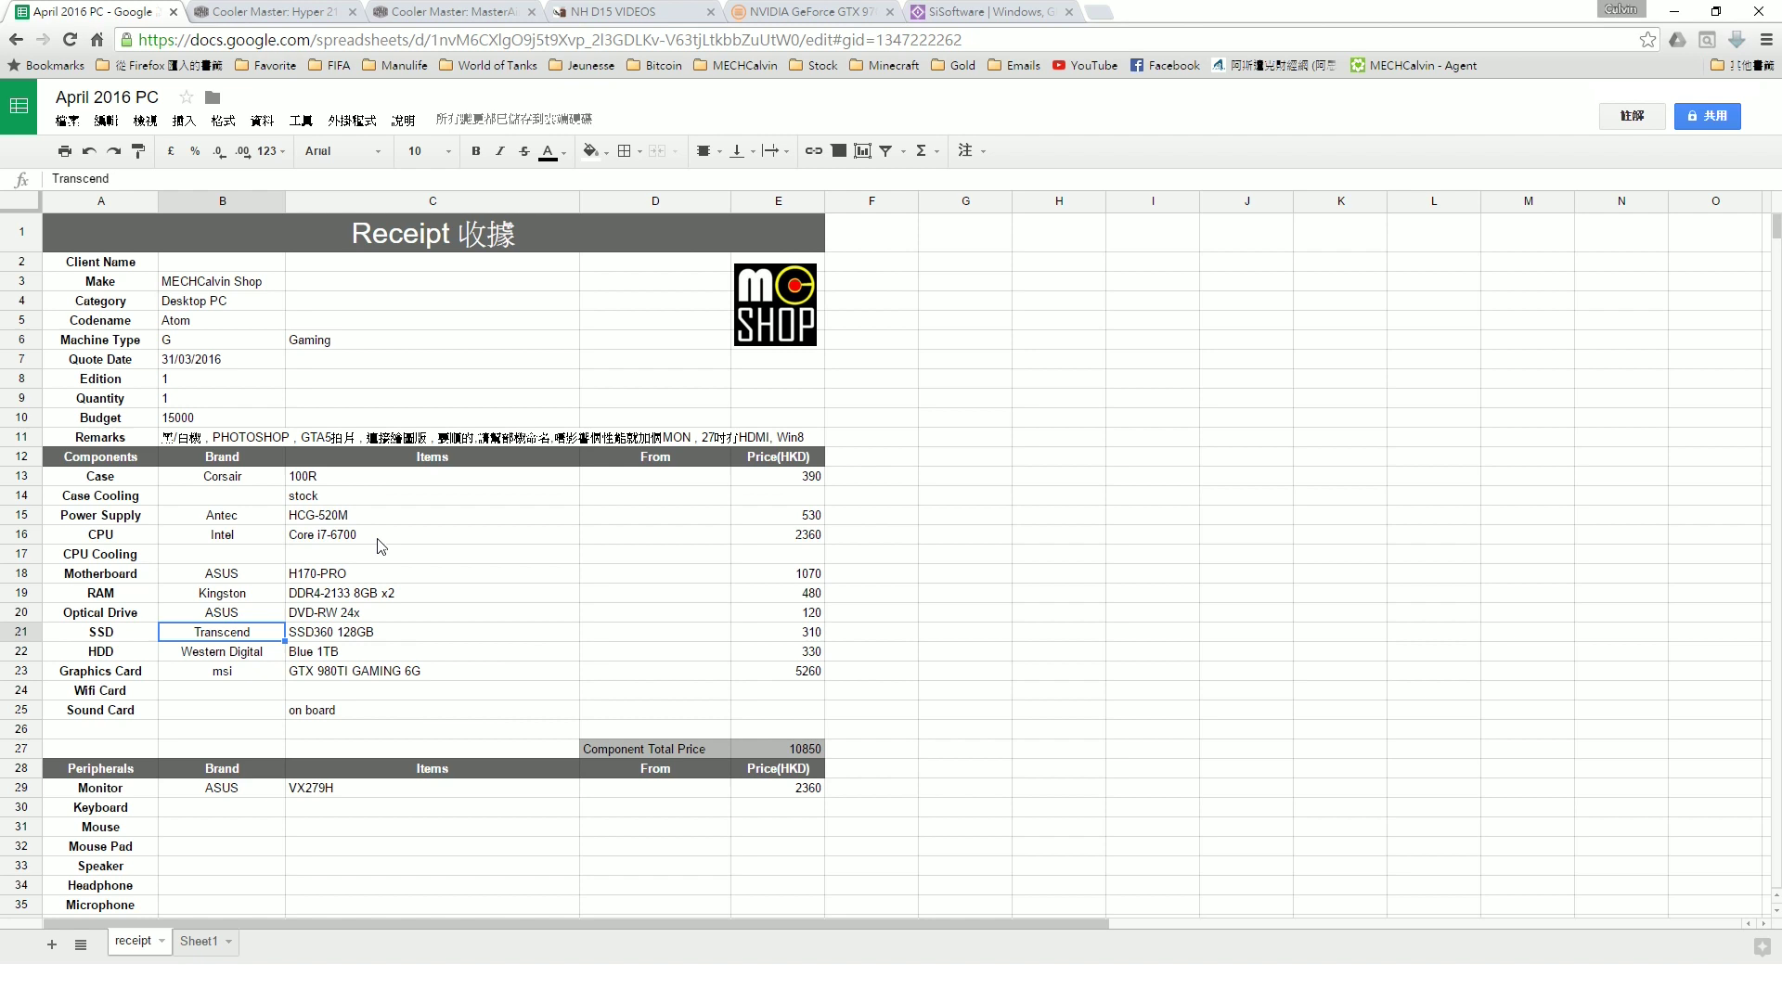
key(Right)
- Examine the HDD entry, recheck the rows above it, and inspect the graphics card item
key(Down)
key(Left)
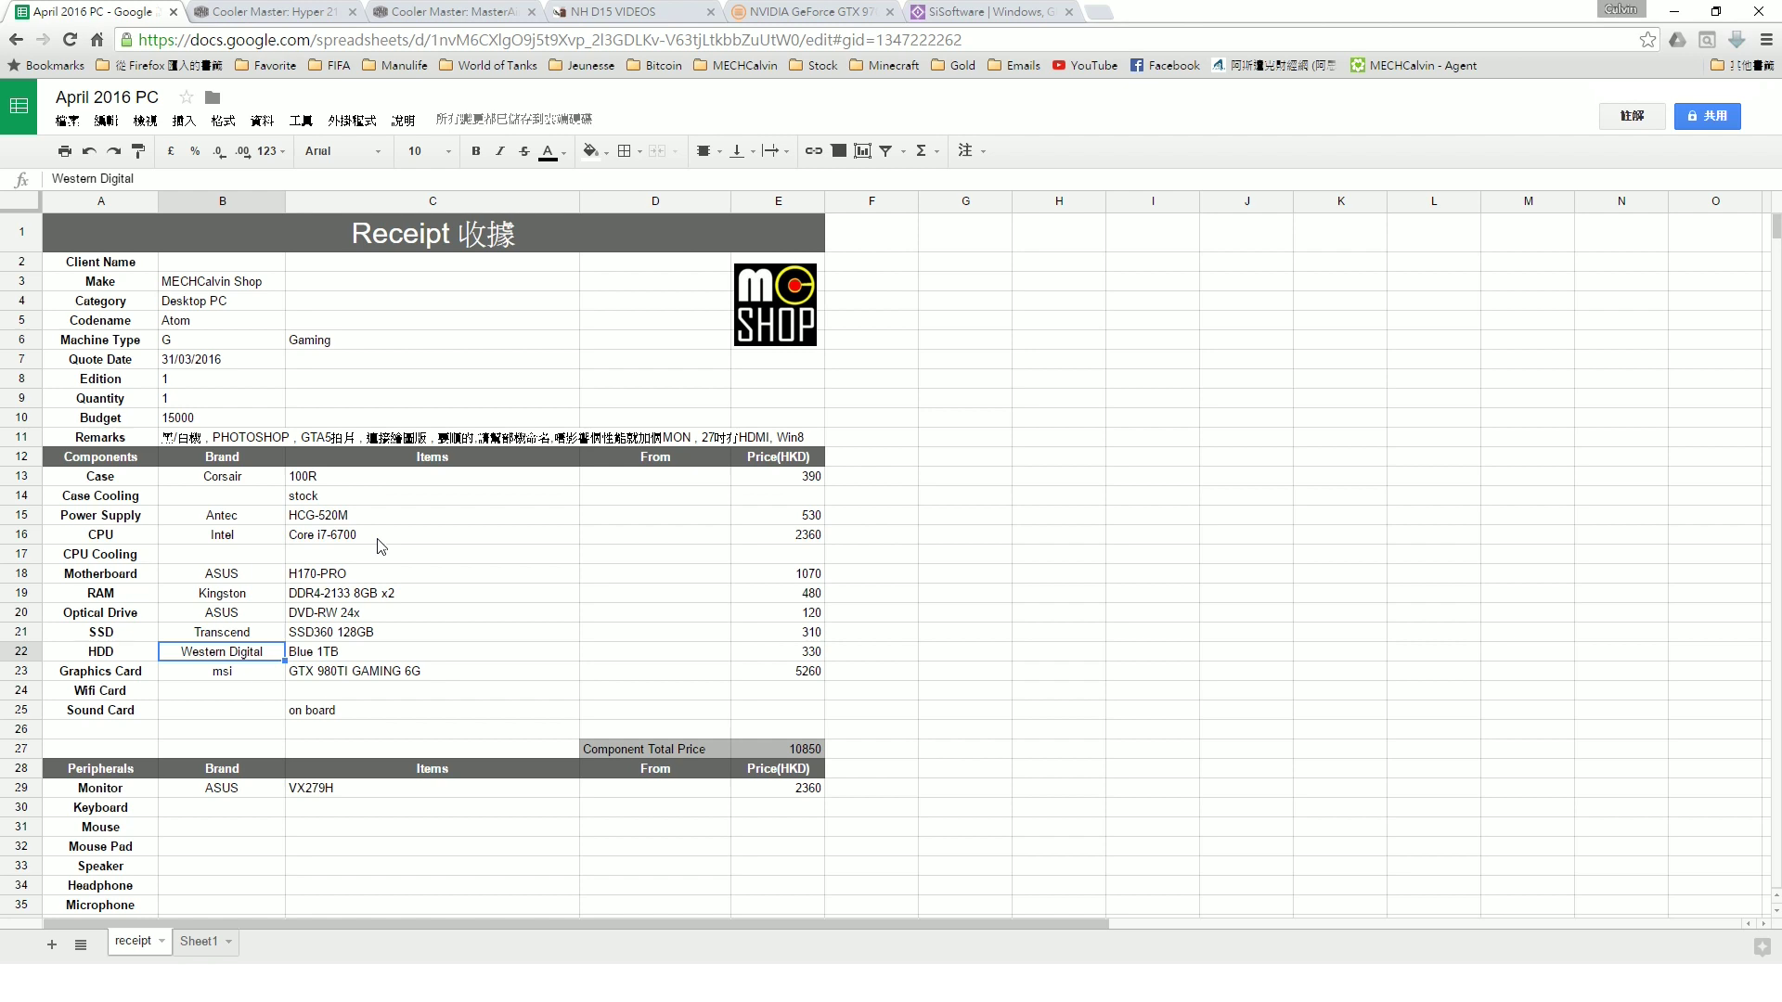
key(Right)
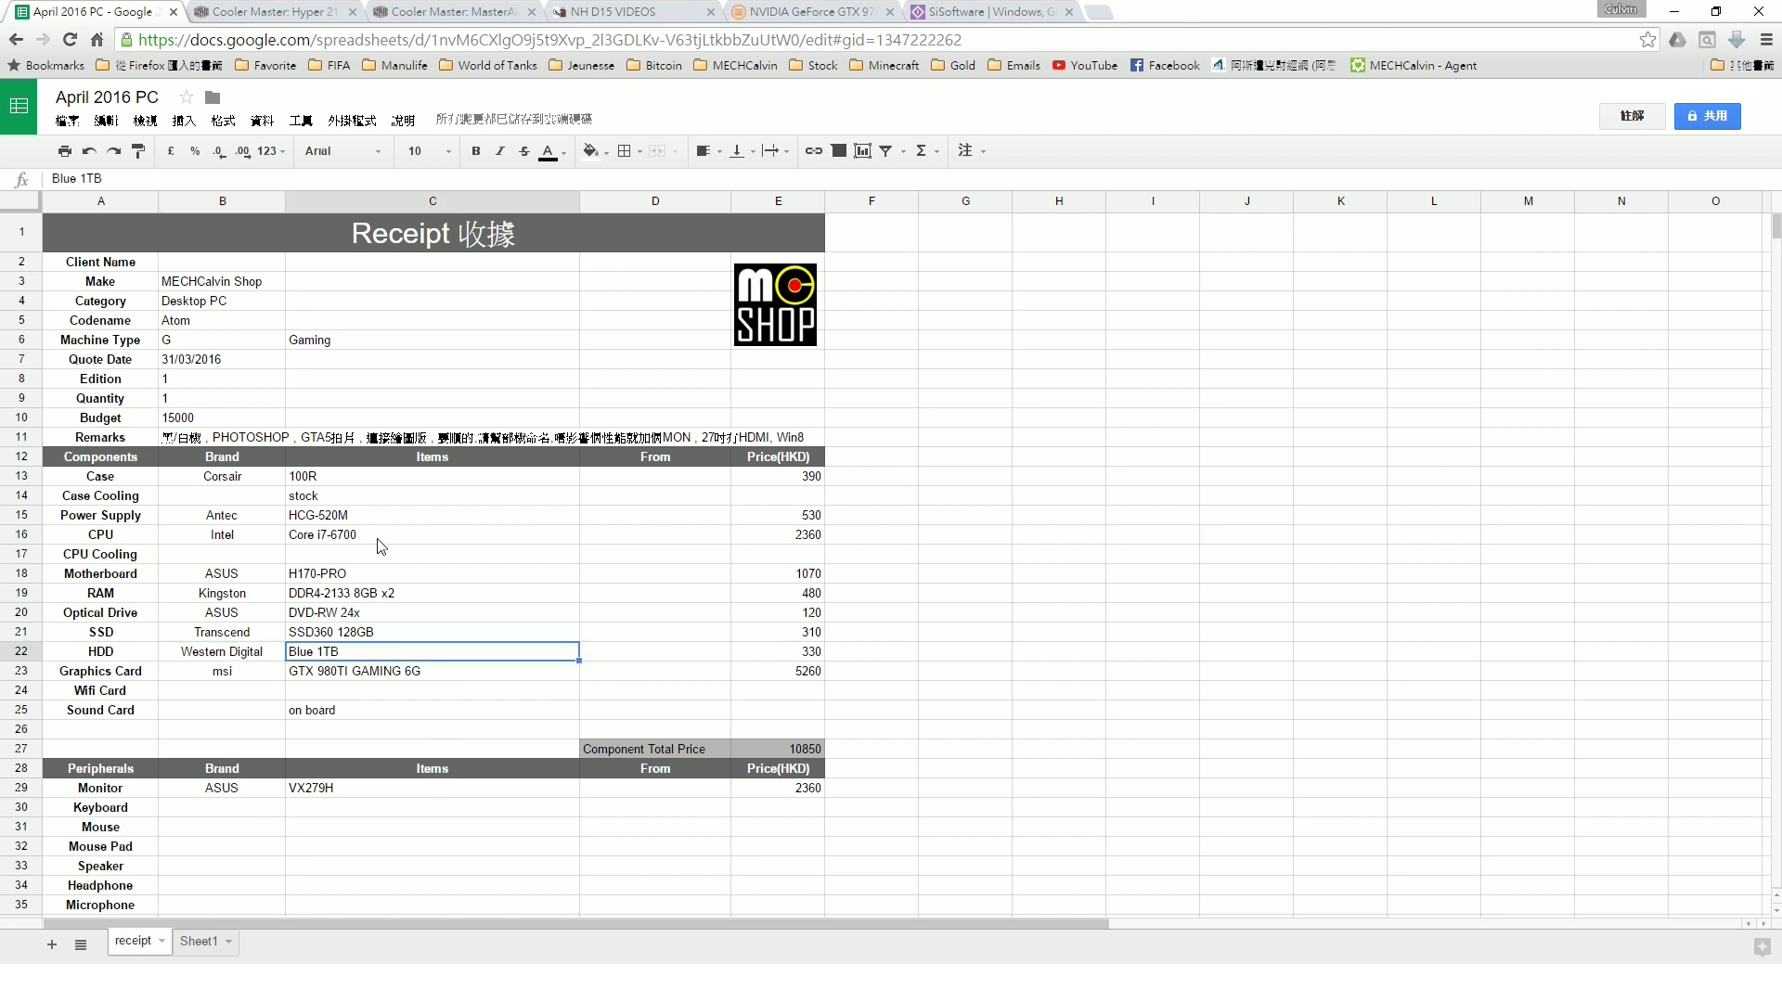
key(Left)
key(Right)
key(Left)
key(Up)
key(Up)
key(Up)
key(Up)
key(Down)
key(Down)
key(Down)
key(Down)
key(Down)
key(Right)
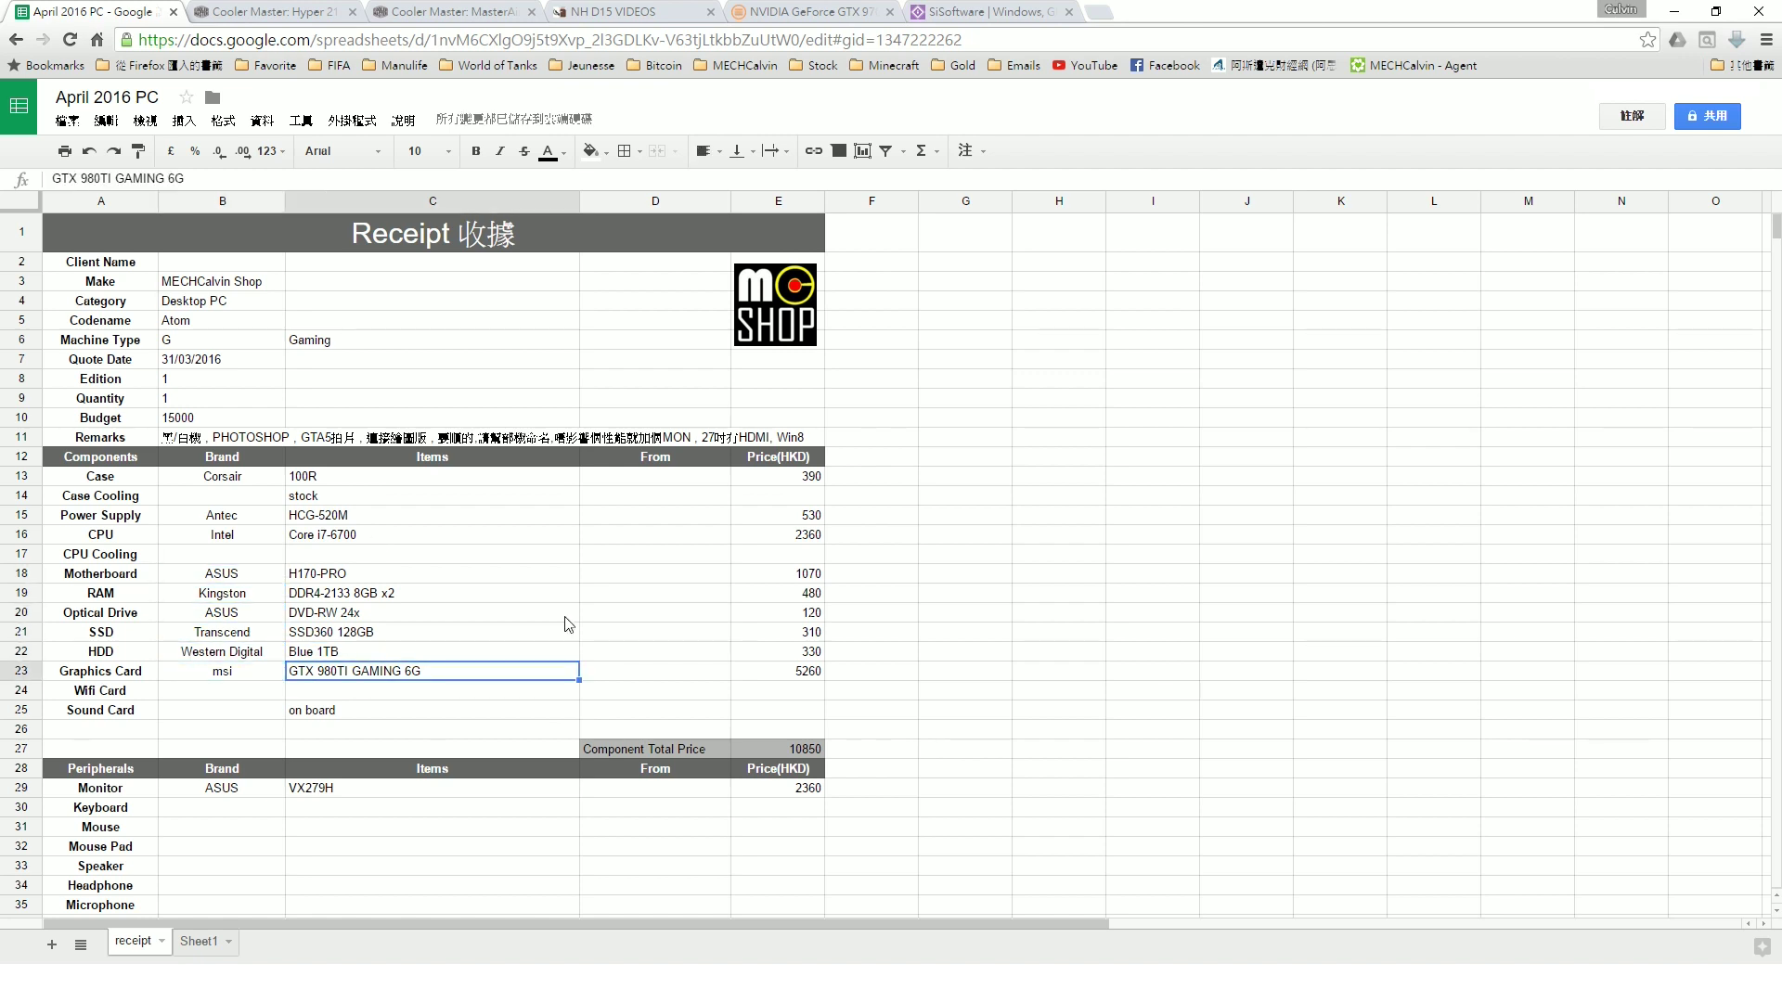
- Compare the motherboard's brand and item entries with the graphics card row
key(Up)
key(Up)
key(Up)
key(Up)
key(Up)
key(Left)
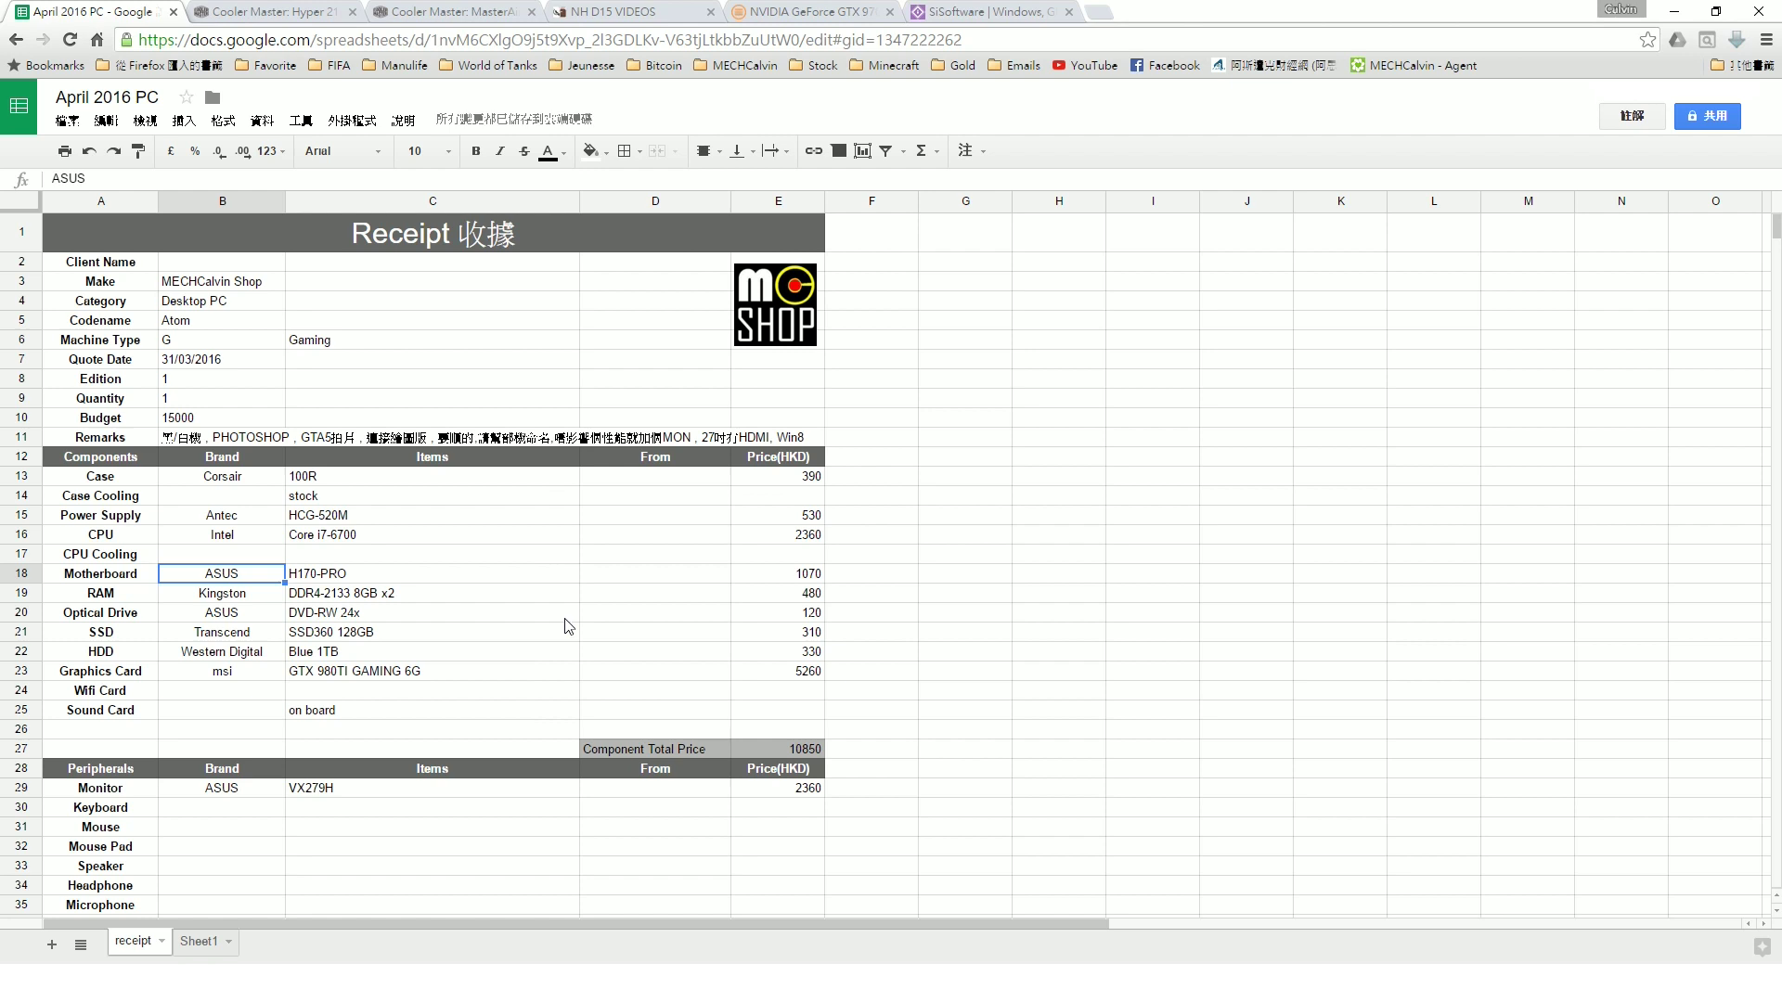
key(Right)
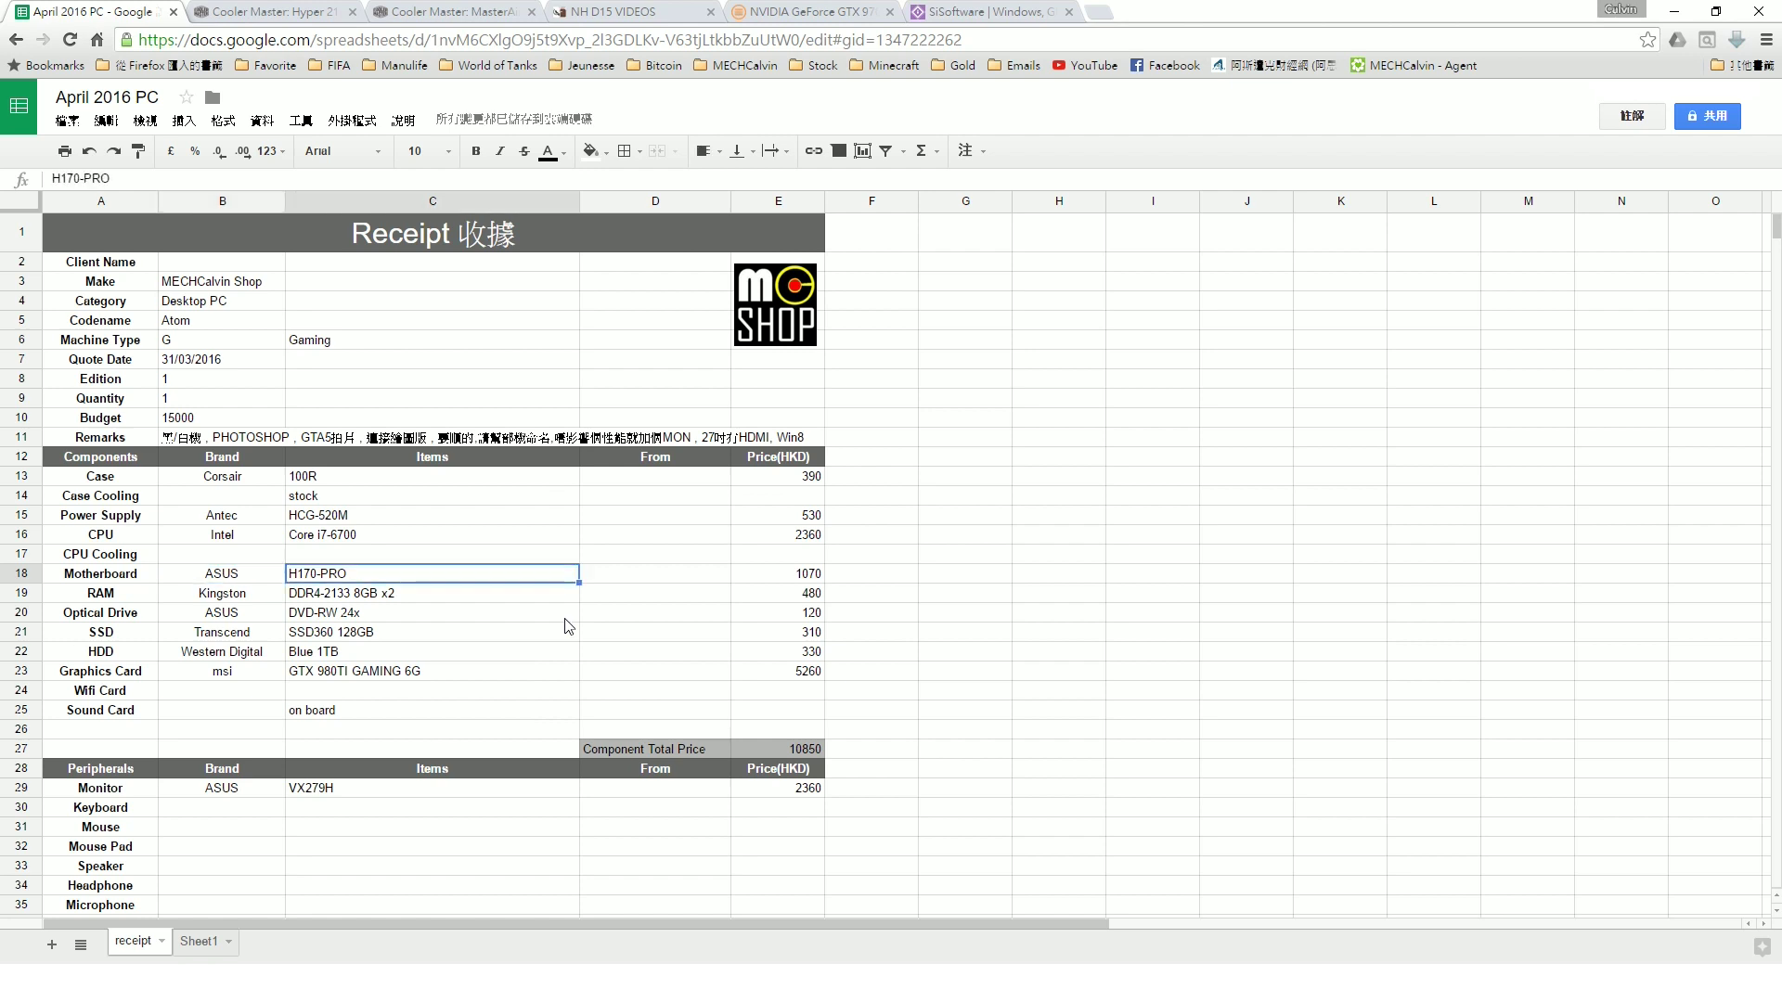
key(Left)
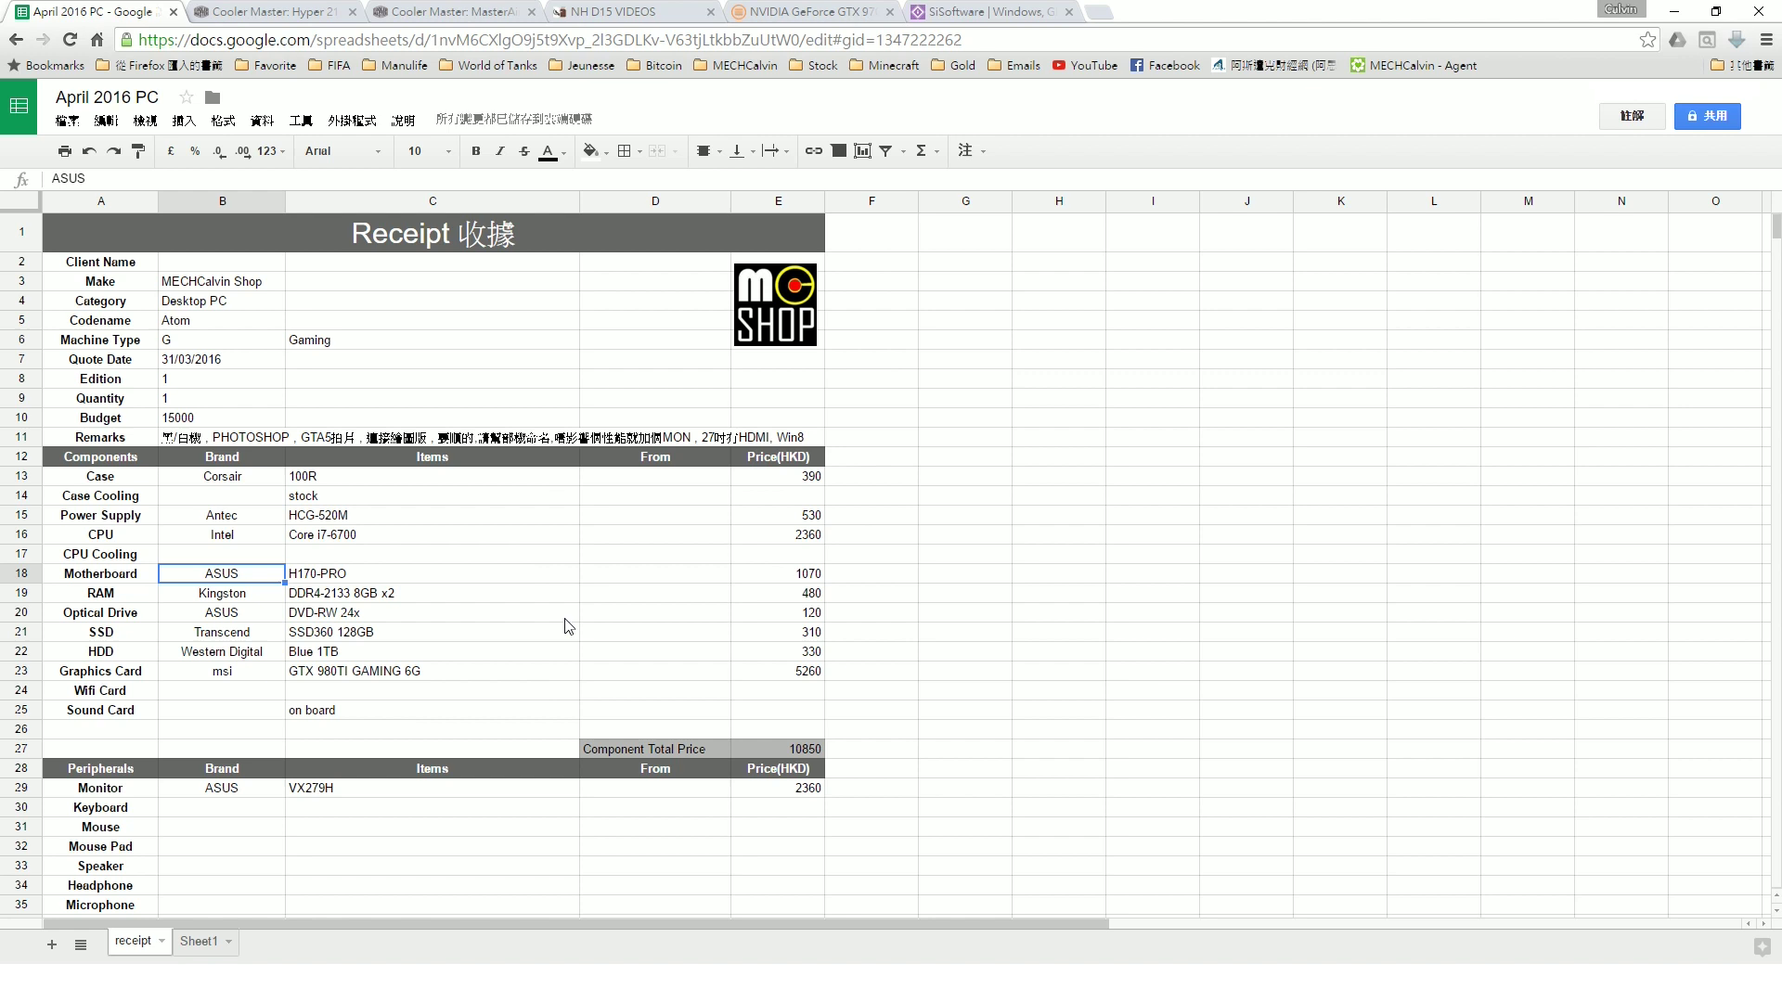
key(Down)
key(Down)
key(Down)
key(Down)
key(Down)
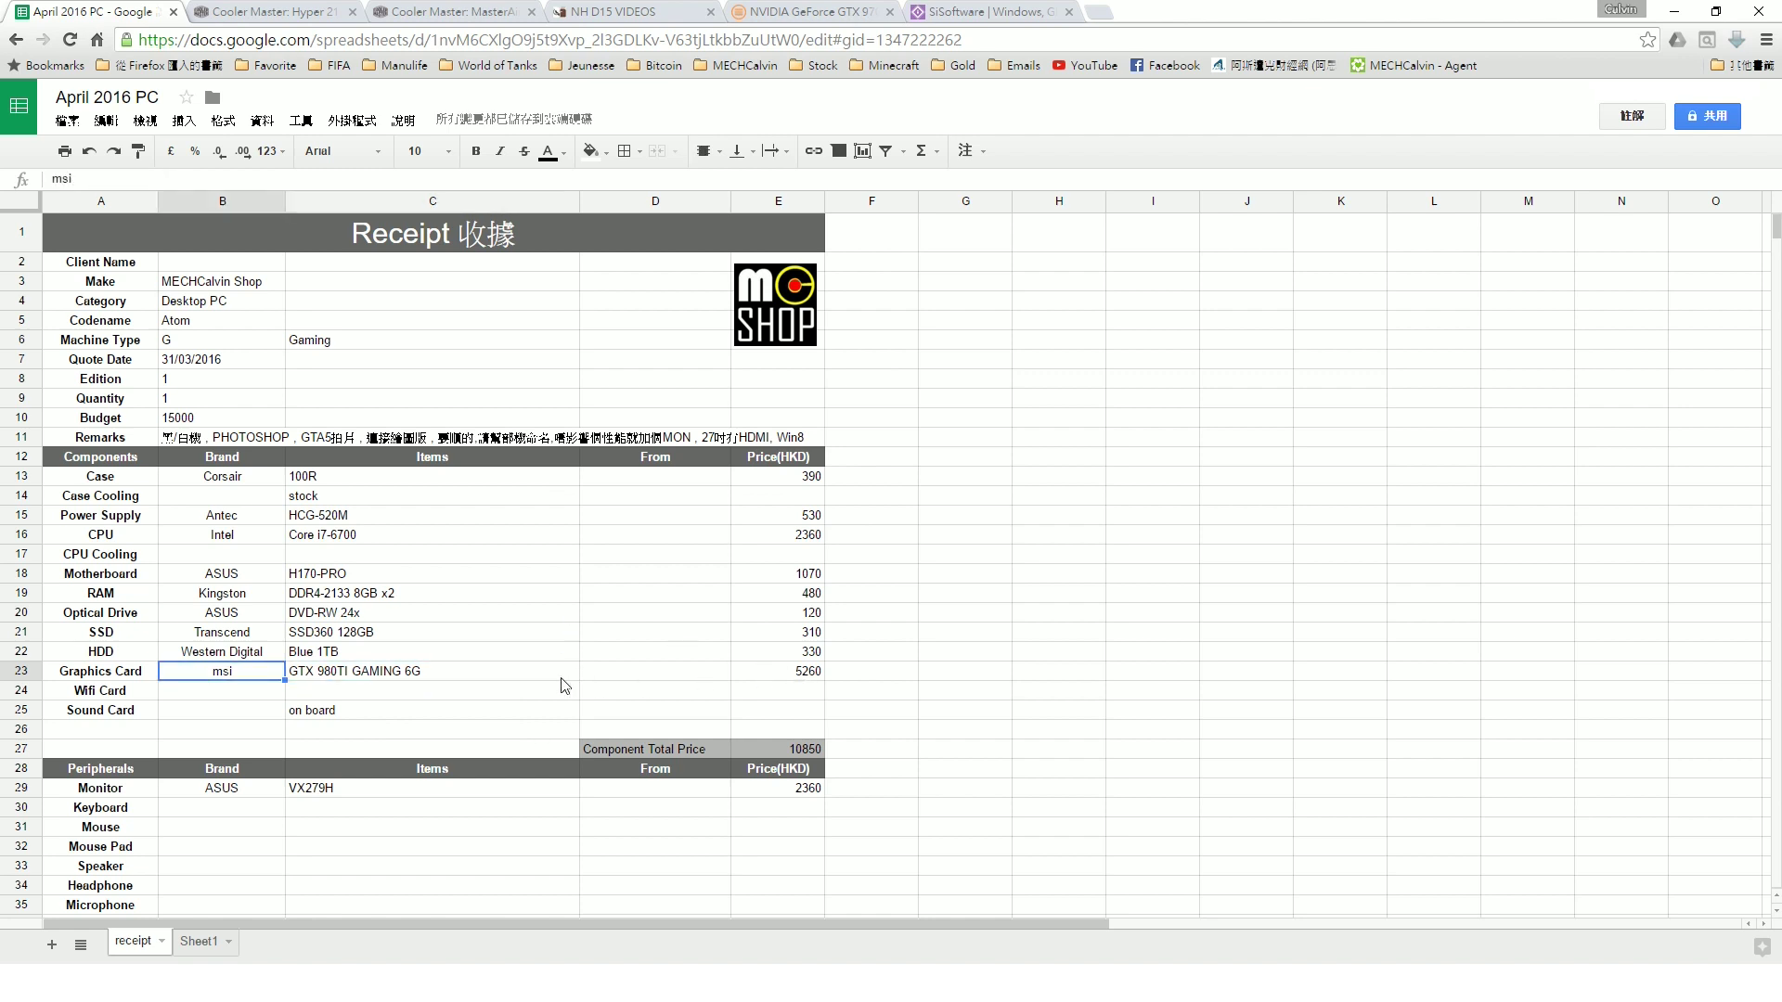
- Select cell F13, open a blank browser tab in the background, and review the receipt's section totals and Grand Total
click(871, 476)
key(ctrl+t)
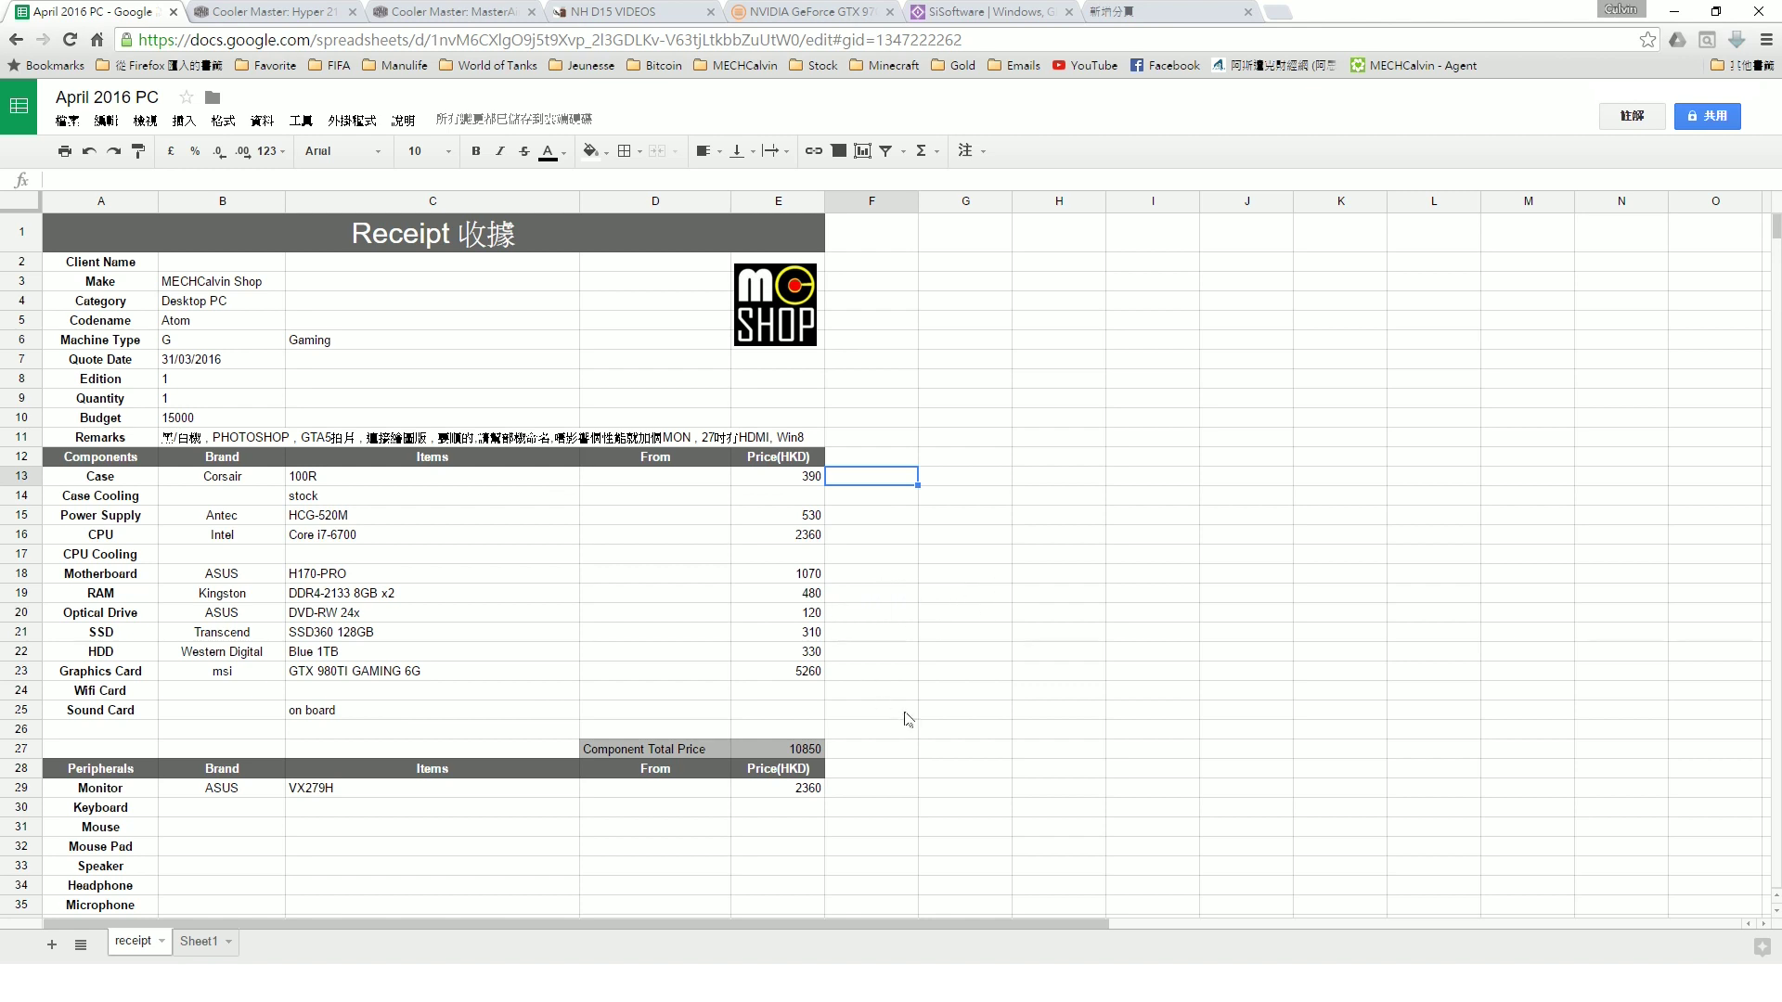
scroll(908, 720, down, 5)
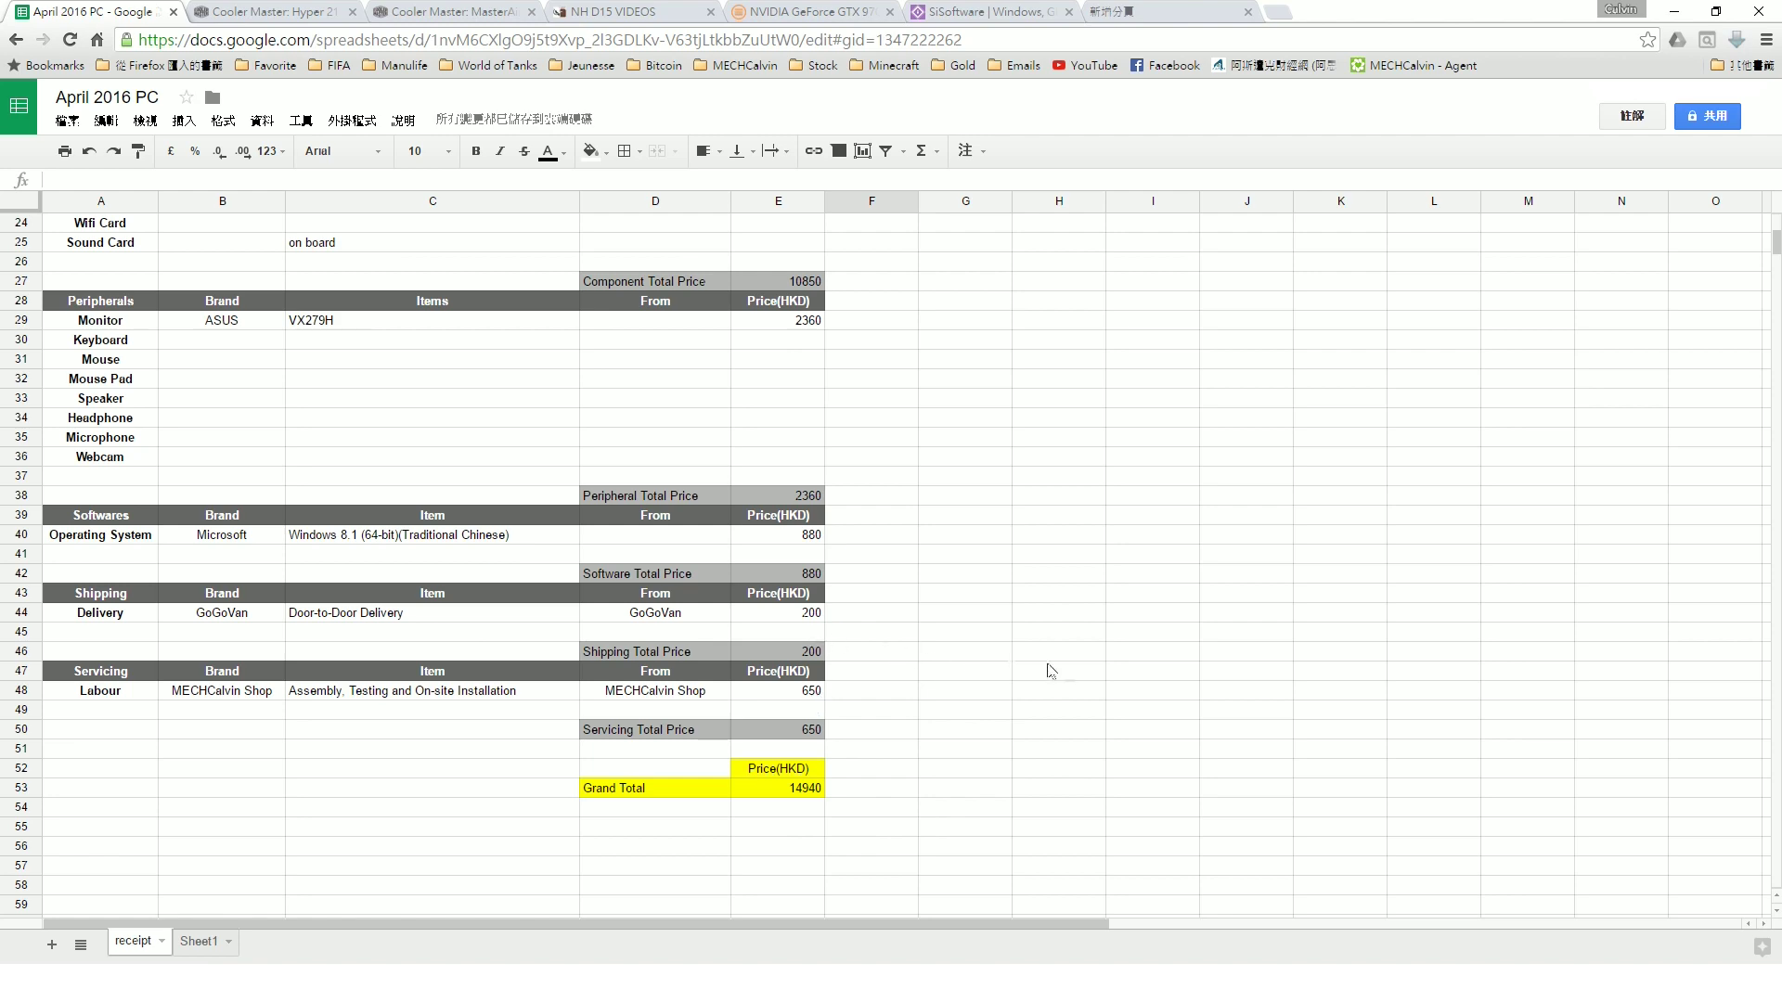
scroll(992, 676, up, 2)
scroll(991, 676, up, 5)
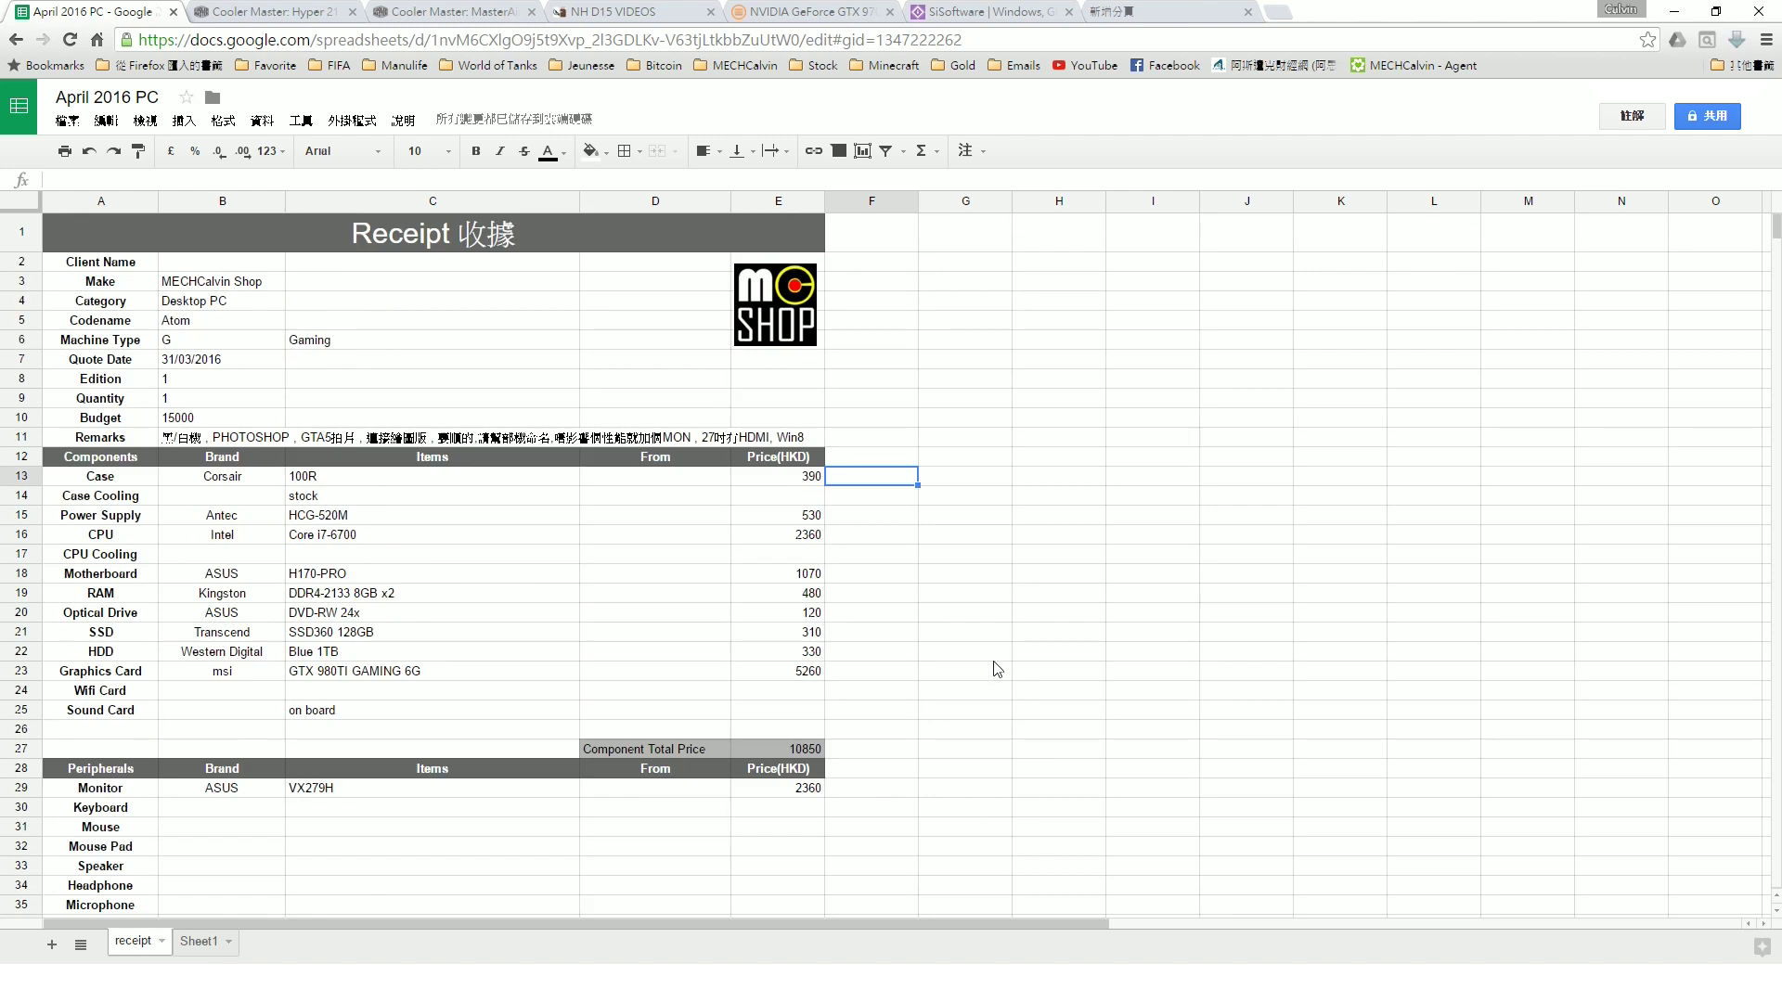
scroll(986, 670, down, 5)
scroll(948, 661, up, 3)
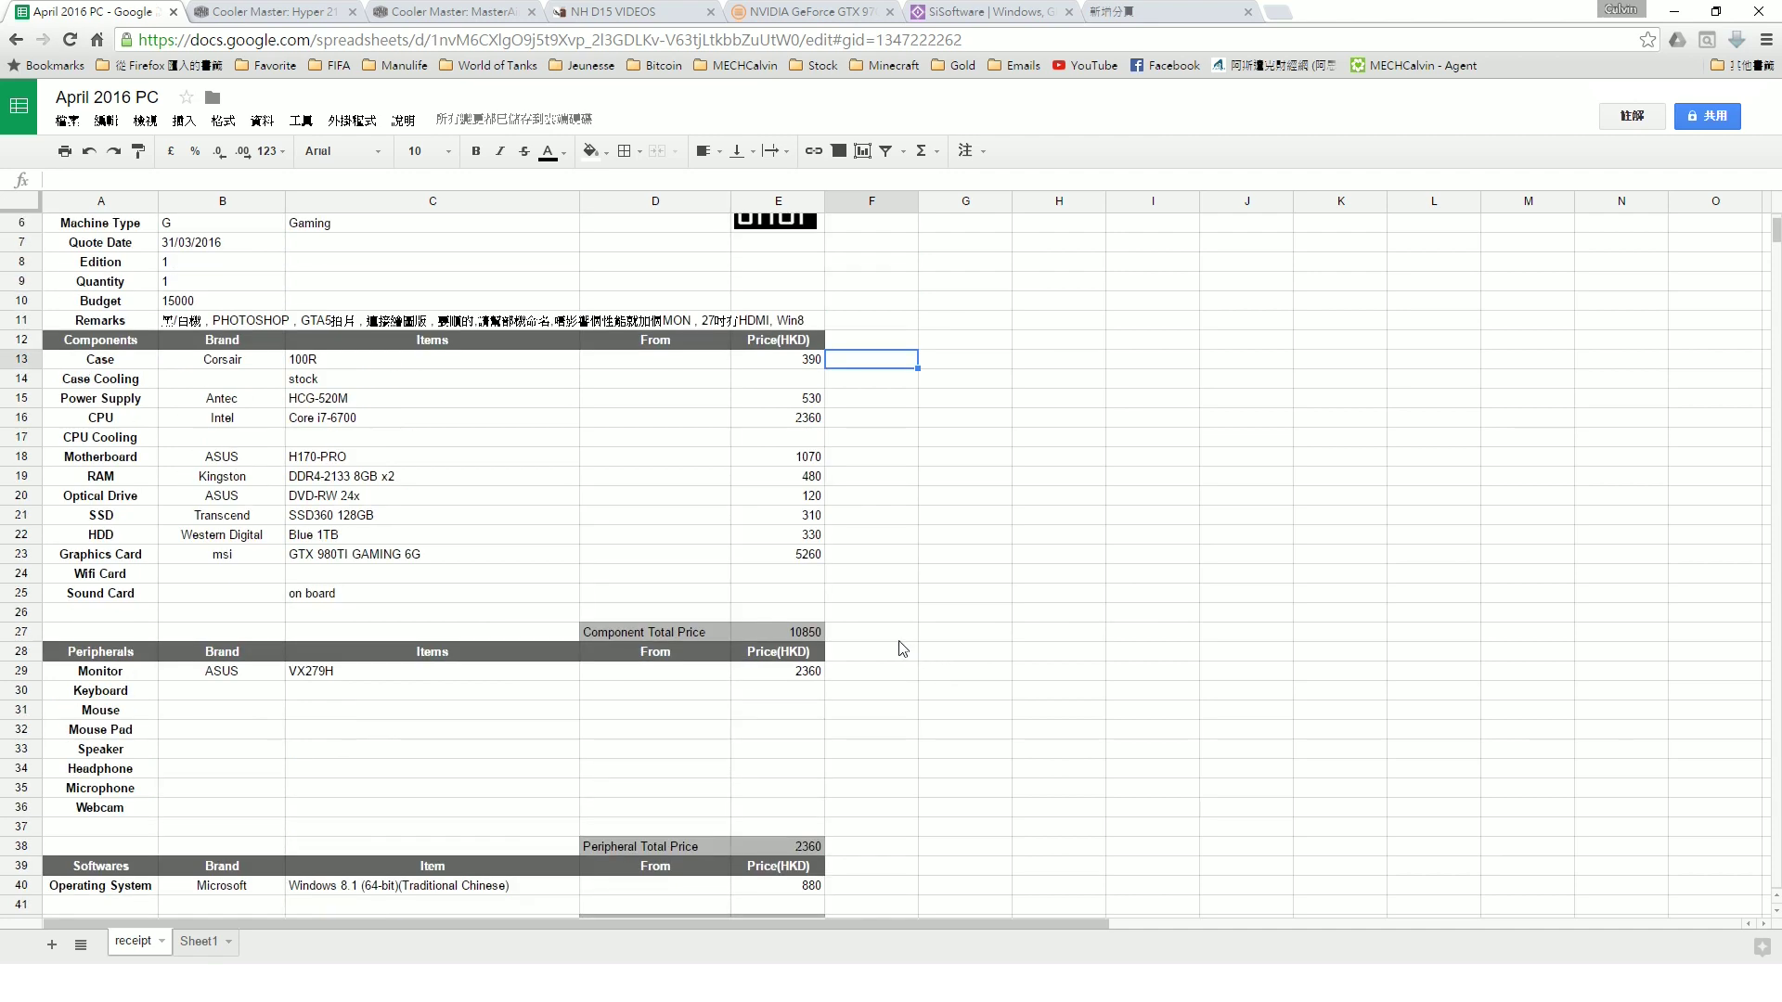
- Open Calculator and add the component and peripheral totals as 10850+2360
key(XF86Calculator)
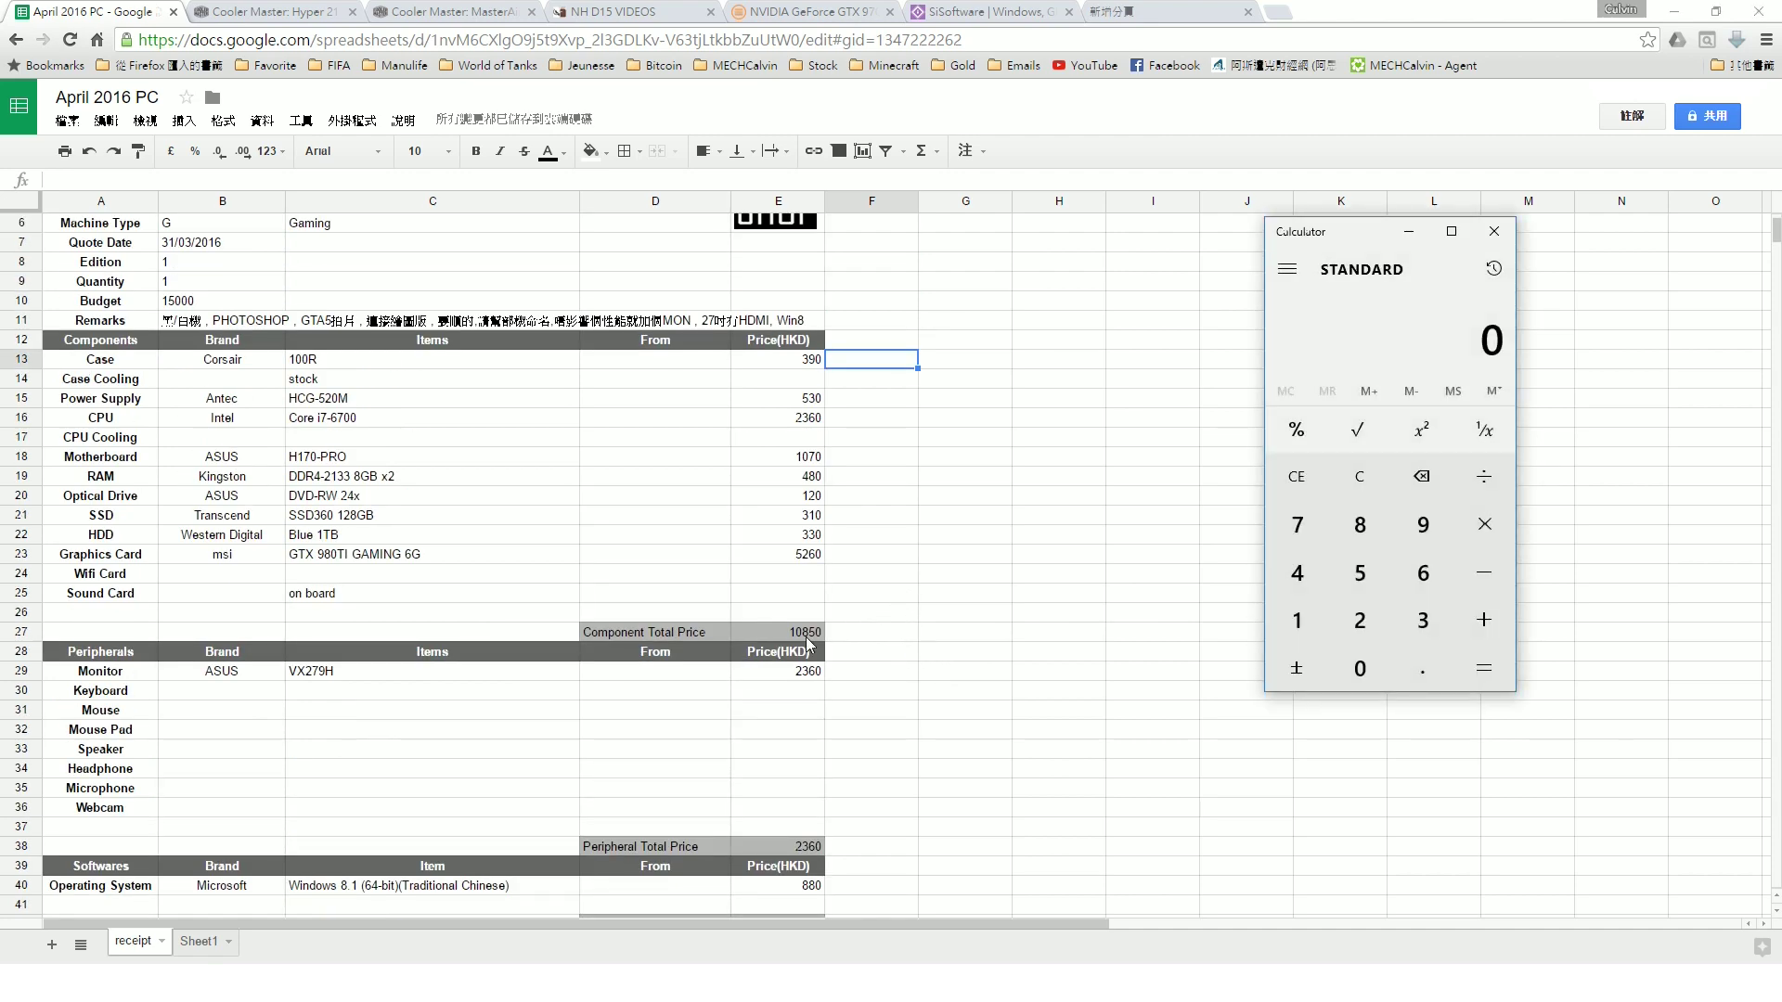
text(10850+2360)
key(Return)
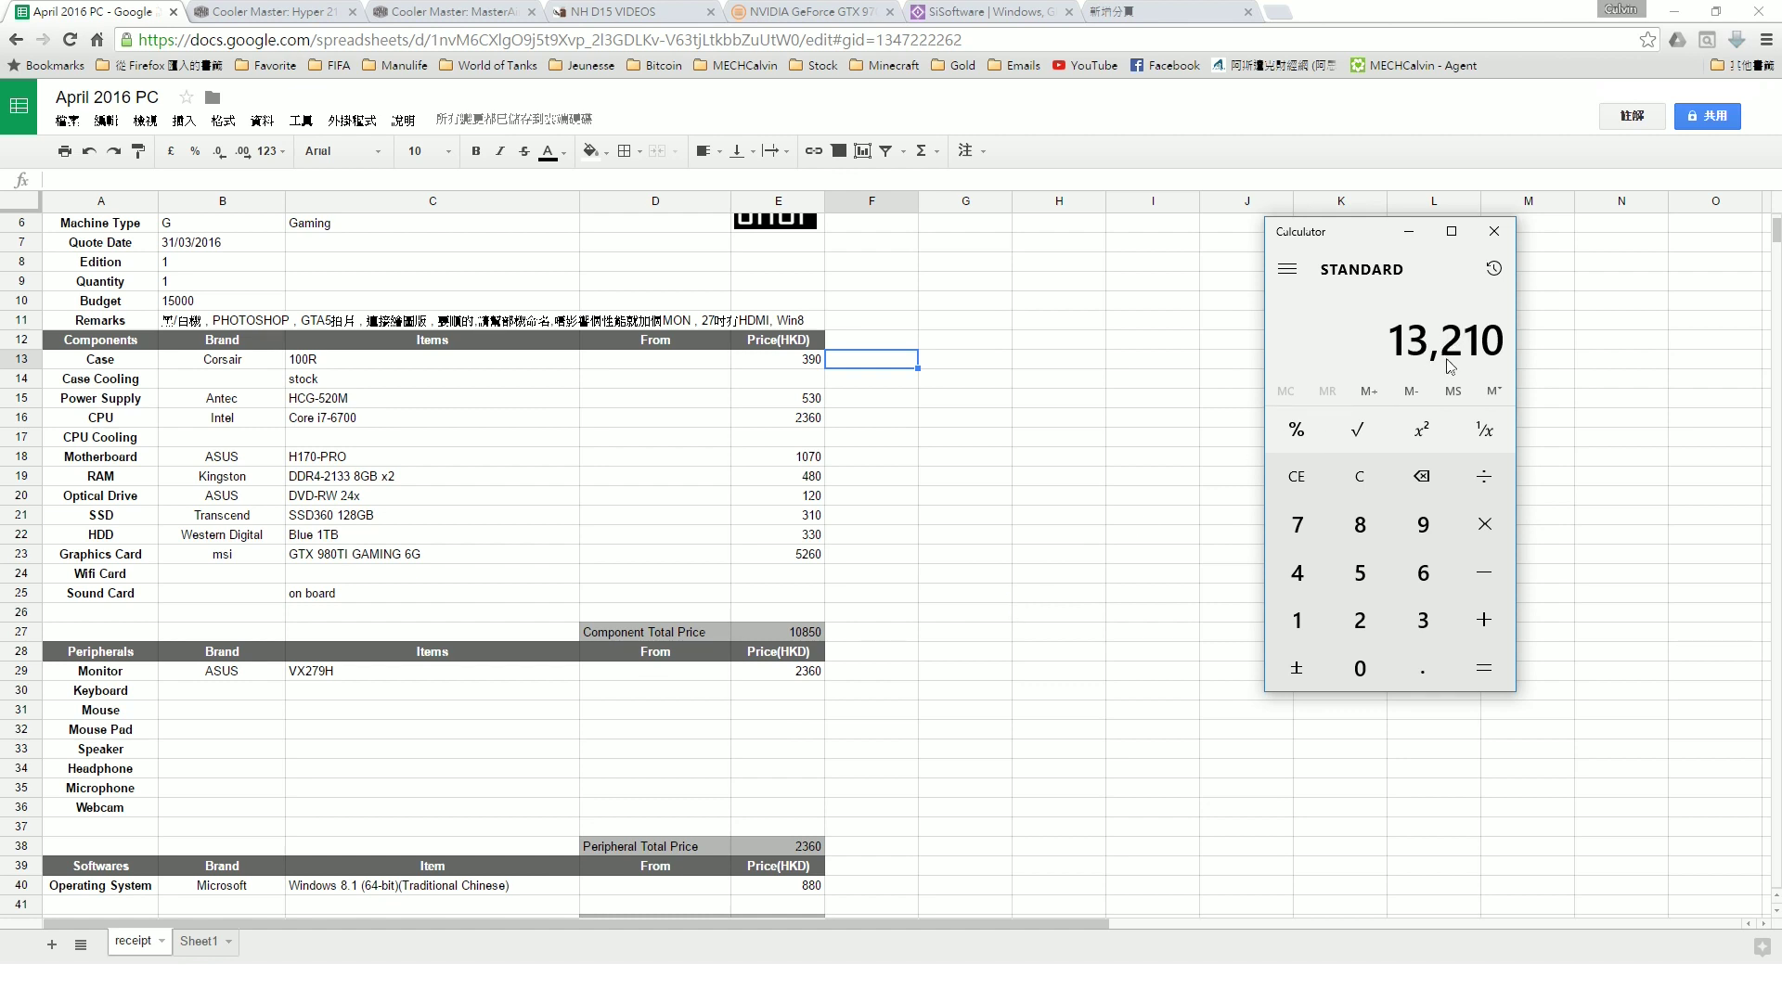
- Enter the formula =E13/13210 in cell F13 to compute the case's share of the hardware cost
click(894, 365)
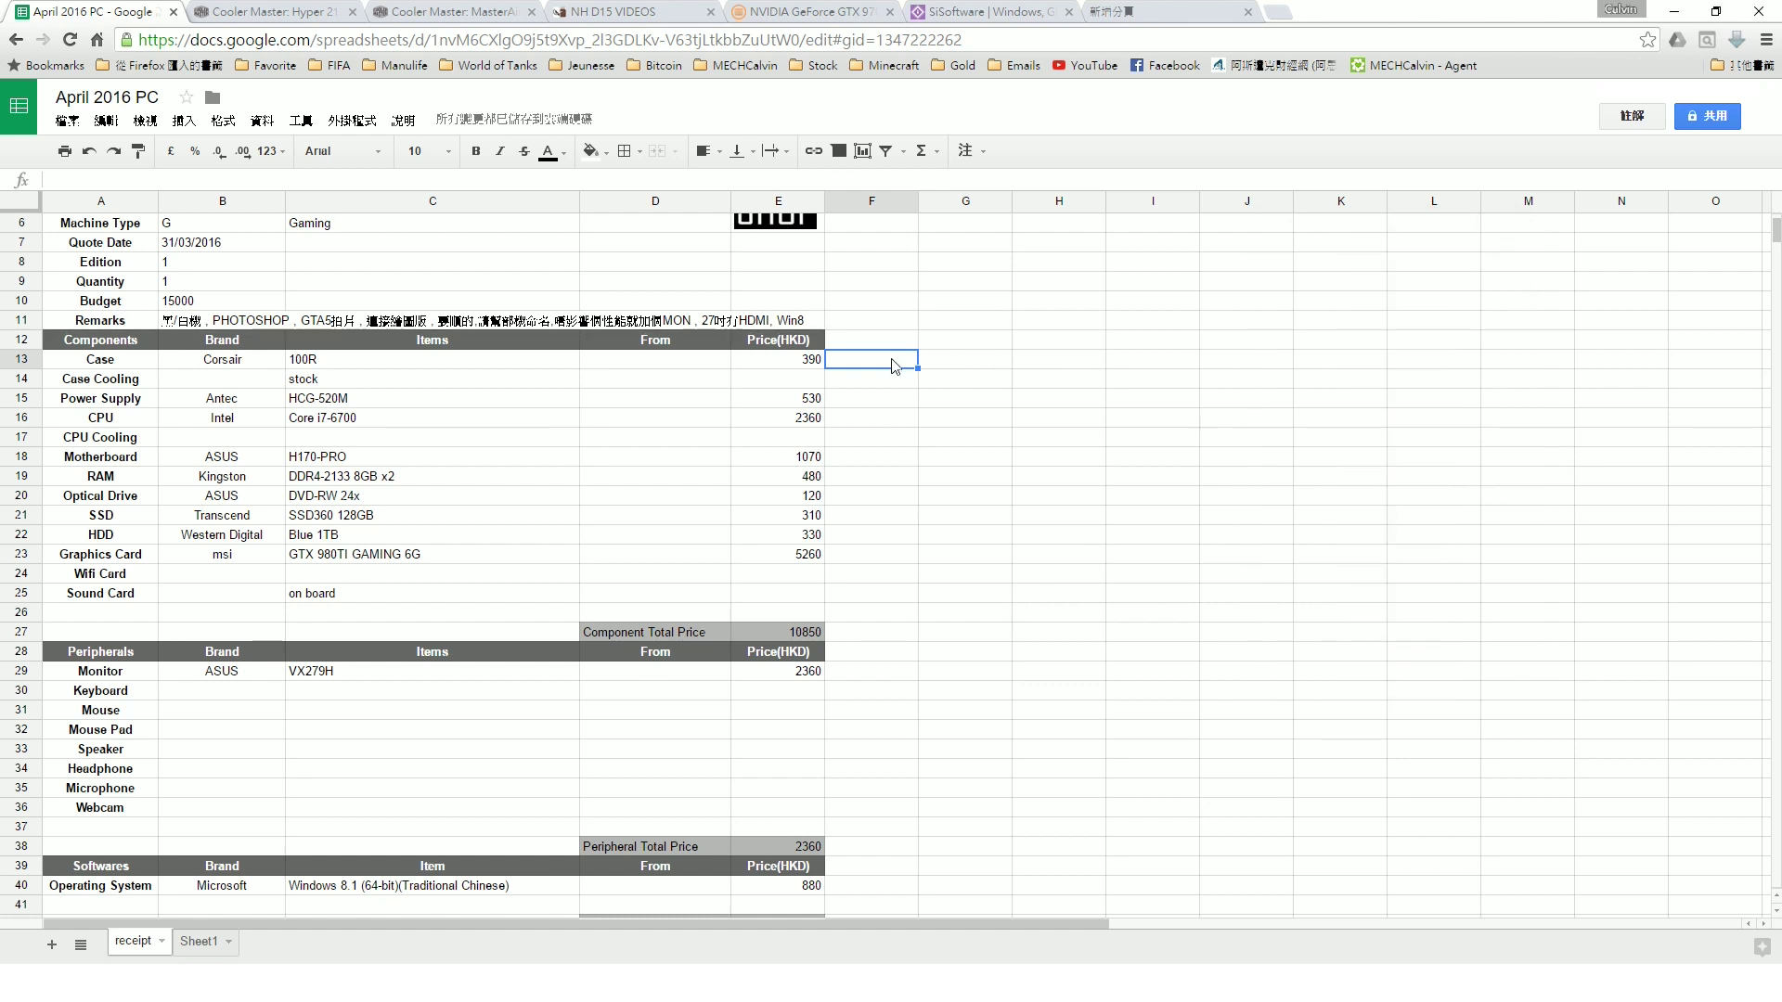
text(=)
click(800, 364)
text(/13210)
key(Return)
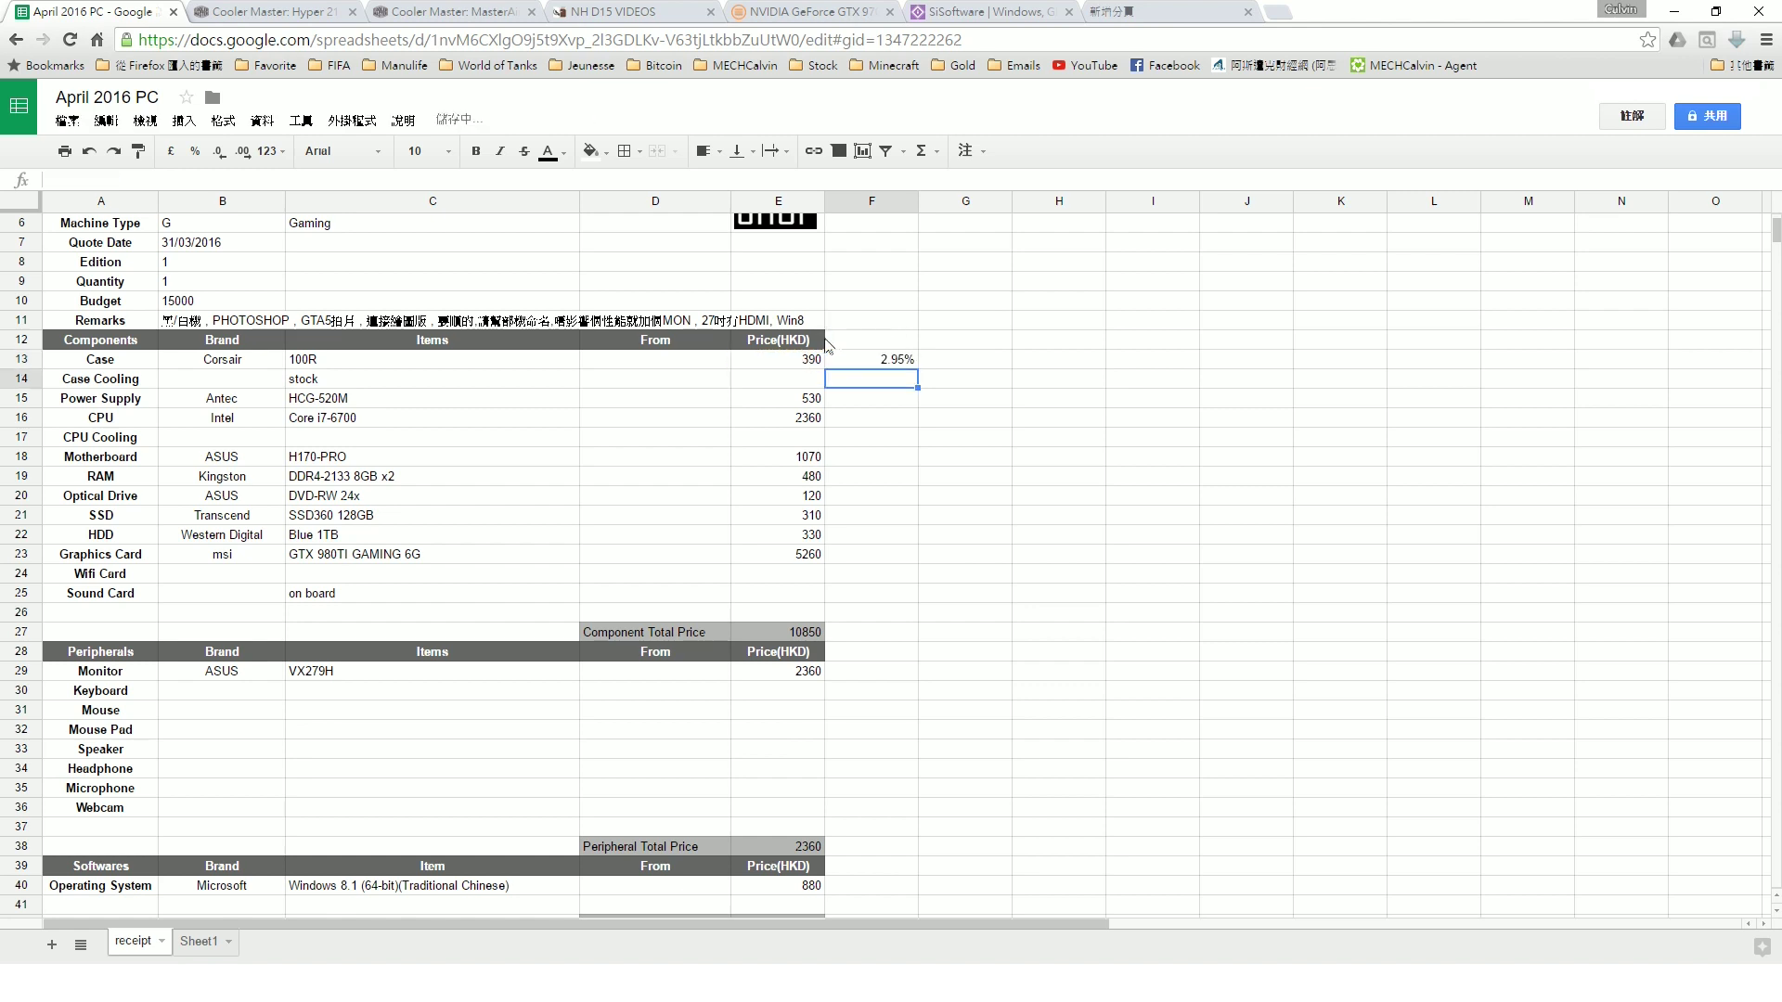
- Fill the share formula from F13 down to F29, clearing it from F14, F17, F24:F26 and F28
click(895, 360)
drag(917, 368, 891, 671)
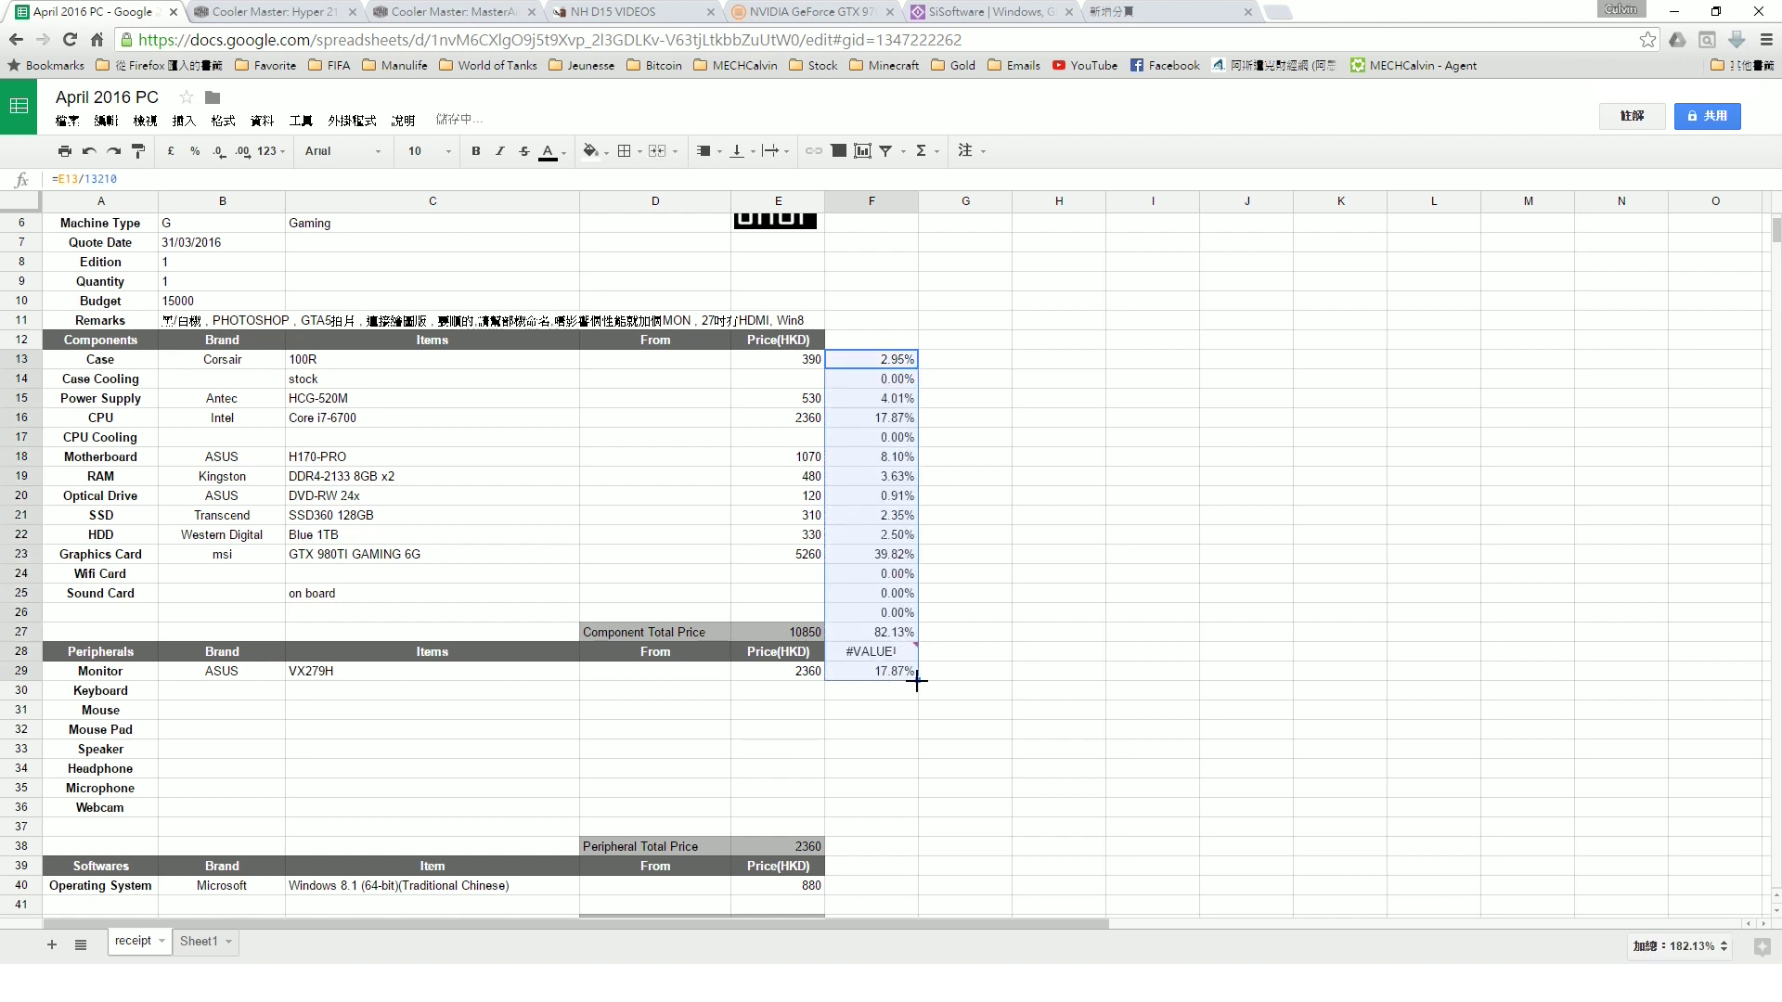
click(886, 652)
key(Delete)
drag(891, 574, 897, 615)
key(Delete)
click(898, 440)
key(Delete)
click(893, 380)
key(Delete)
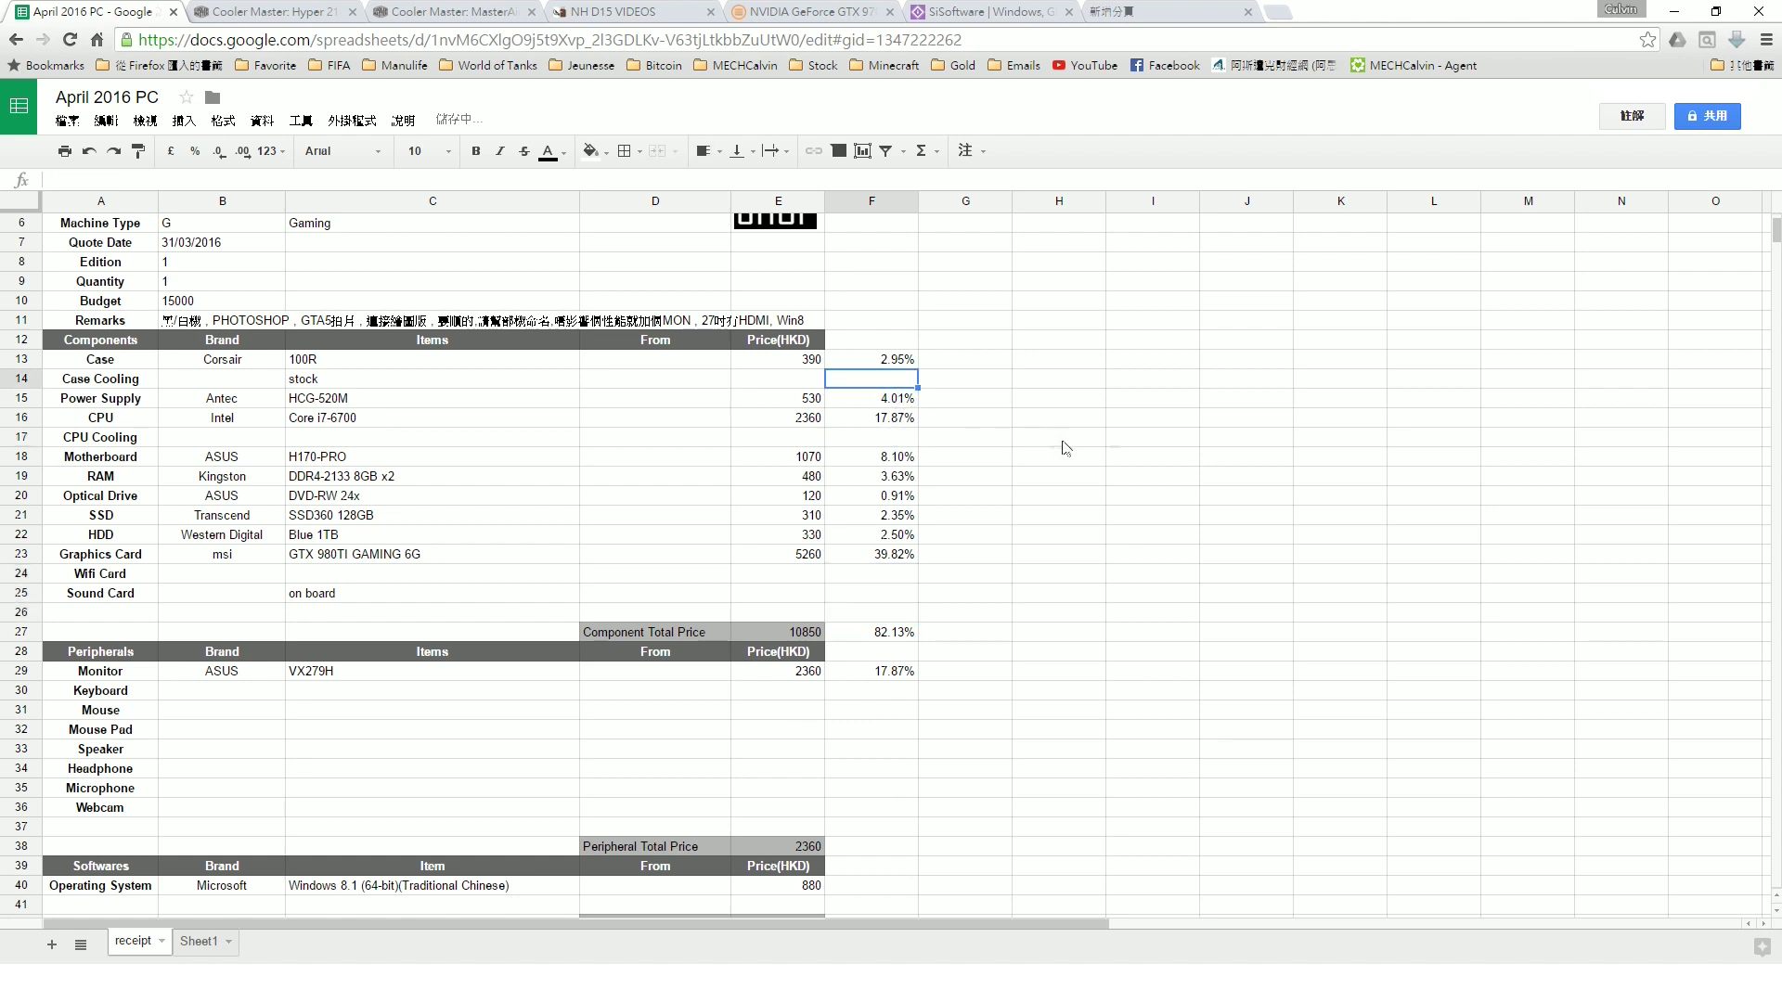
click(1099, 494)
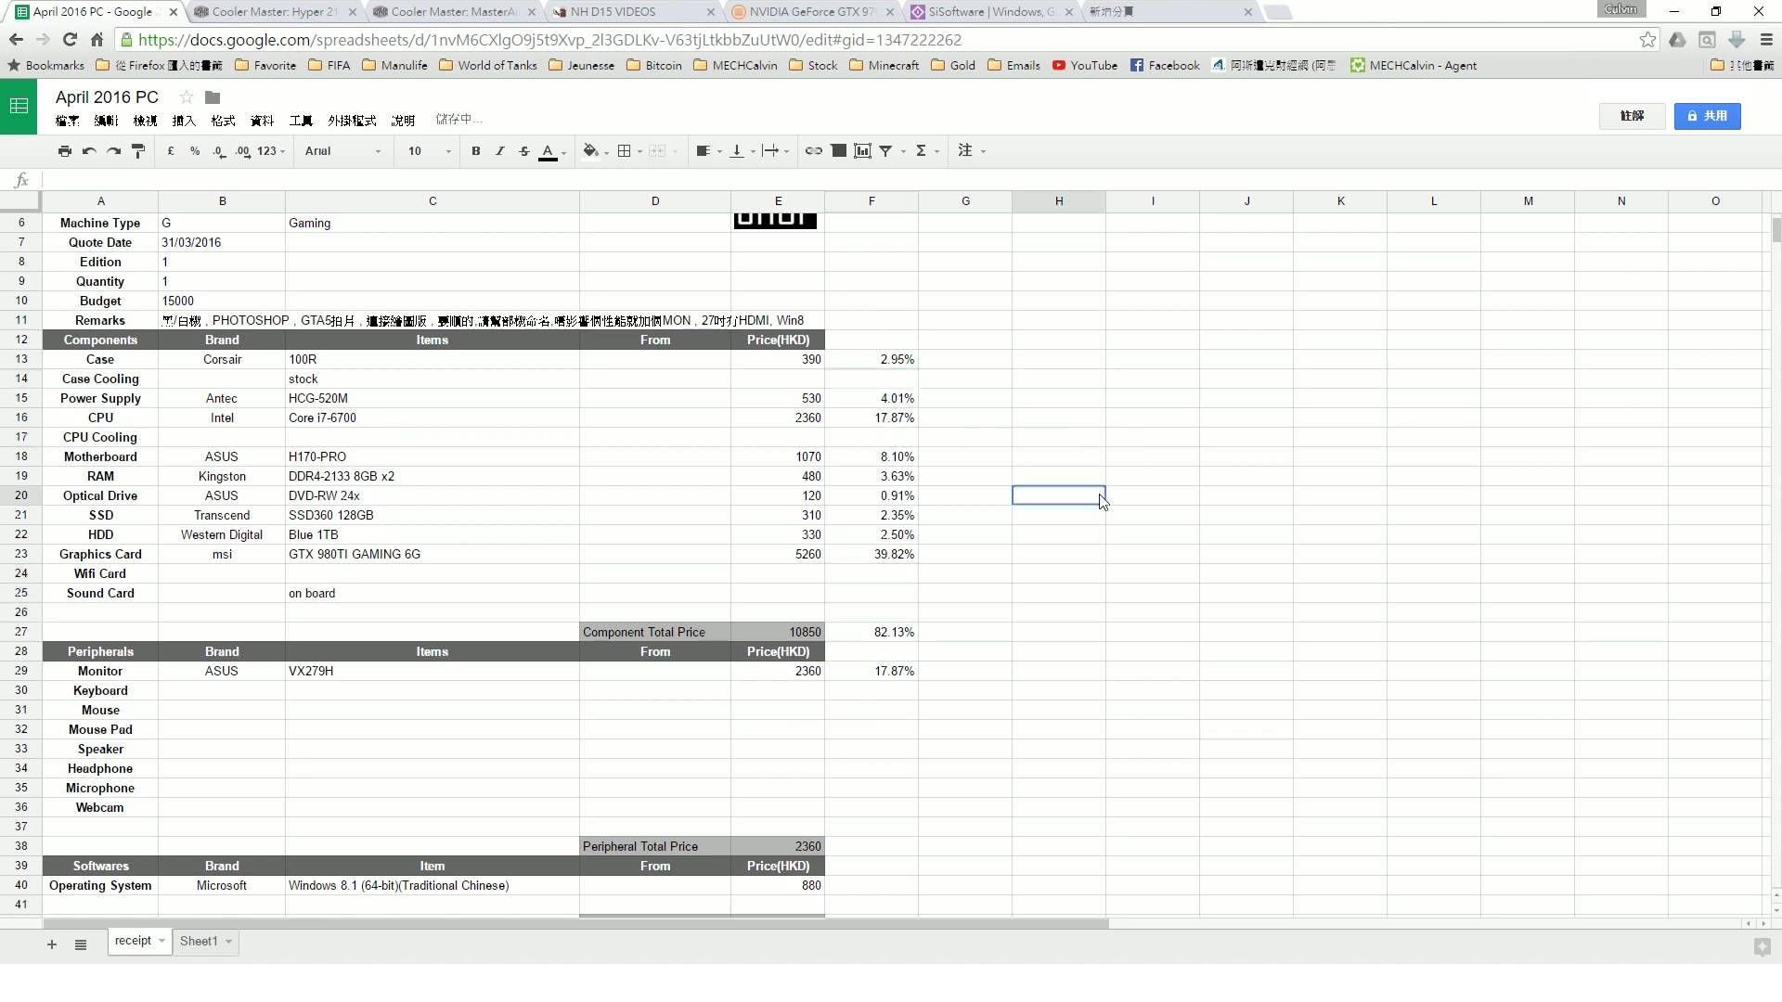
- Compare the cost shares of the component total and the monitor, and check the monitor's item entry
click(898, 635)
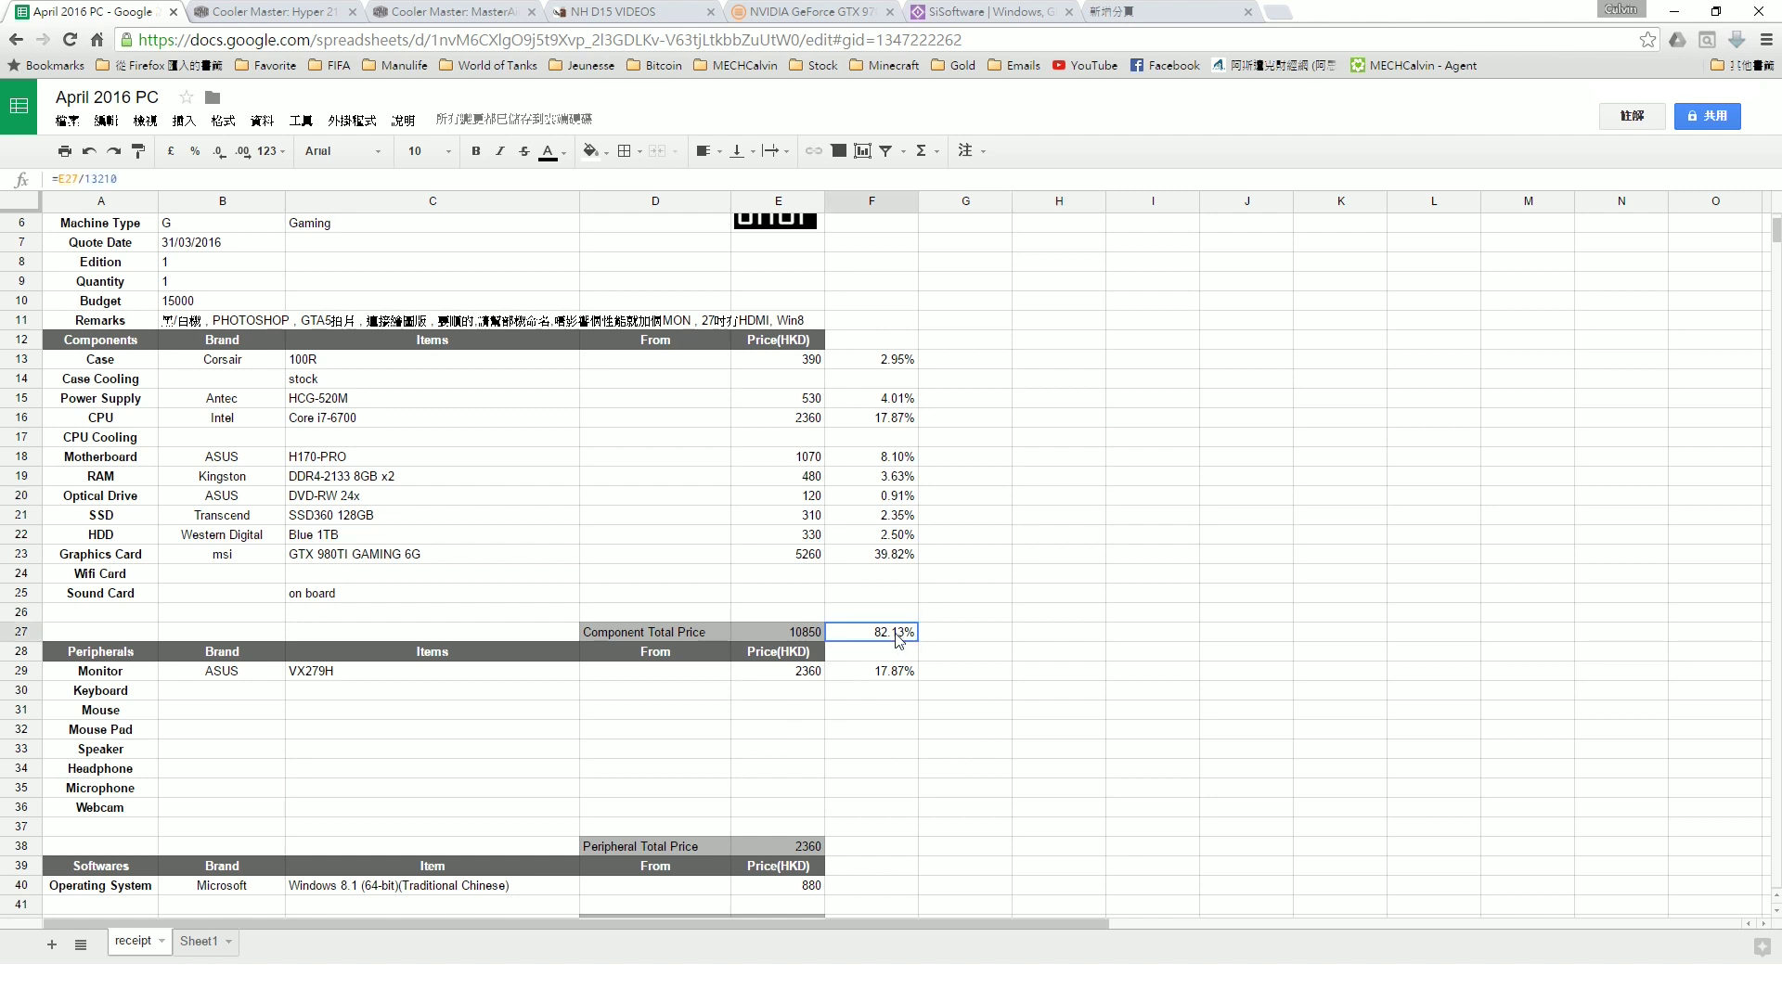
key(Down)
key(Down)
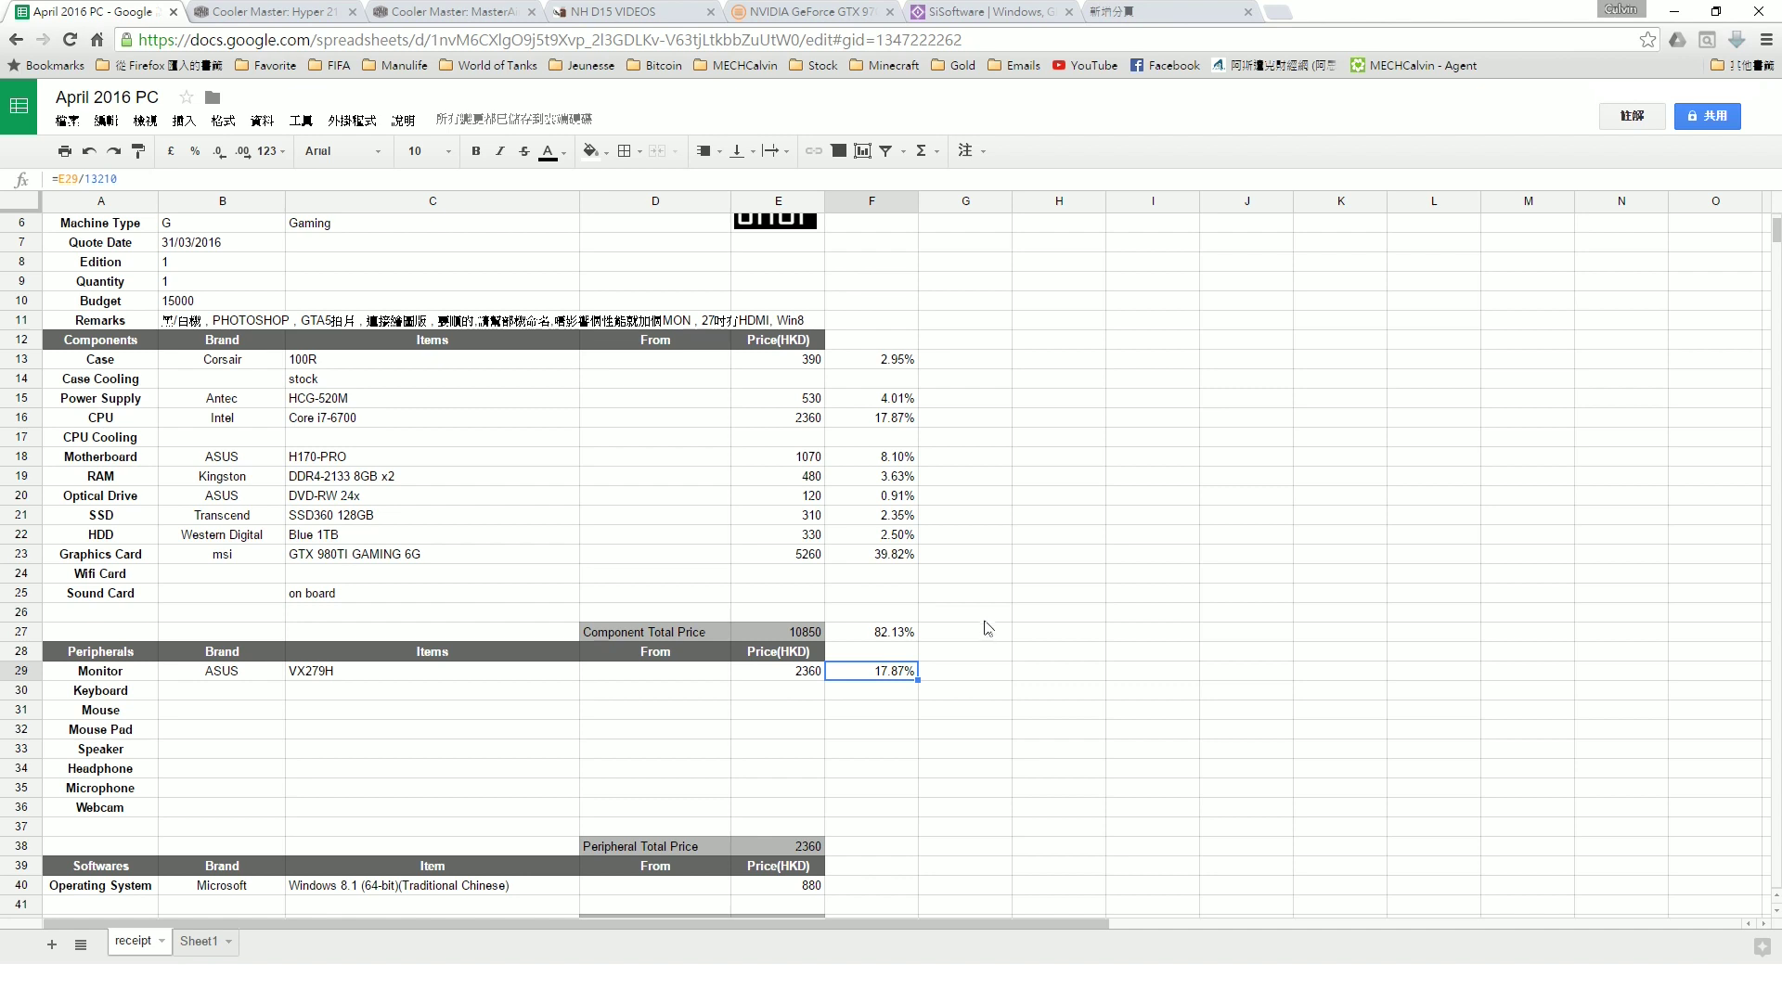
click(896, 700)
click(953, 698)
click(970, 674)
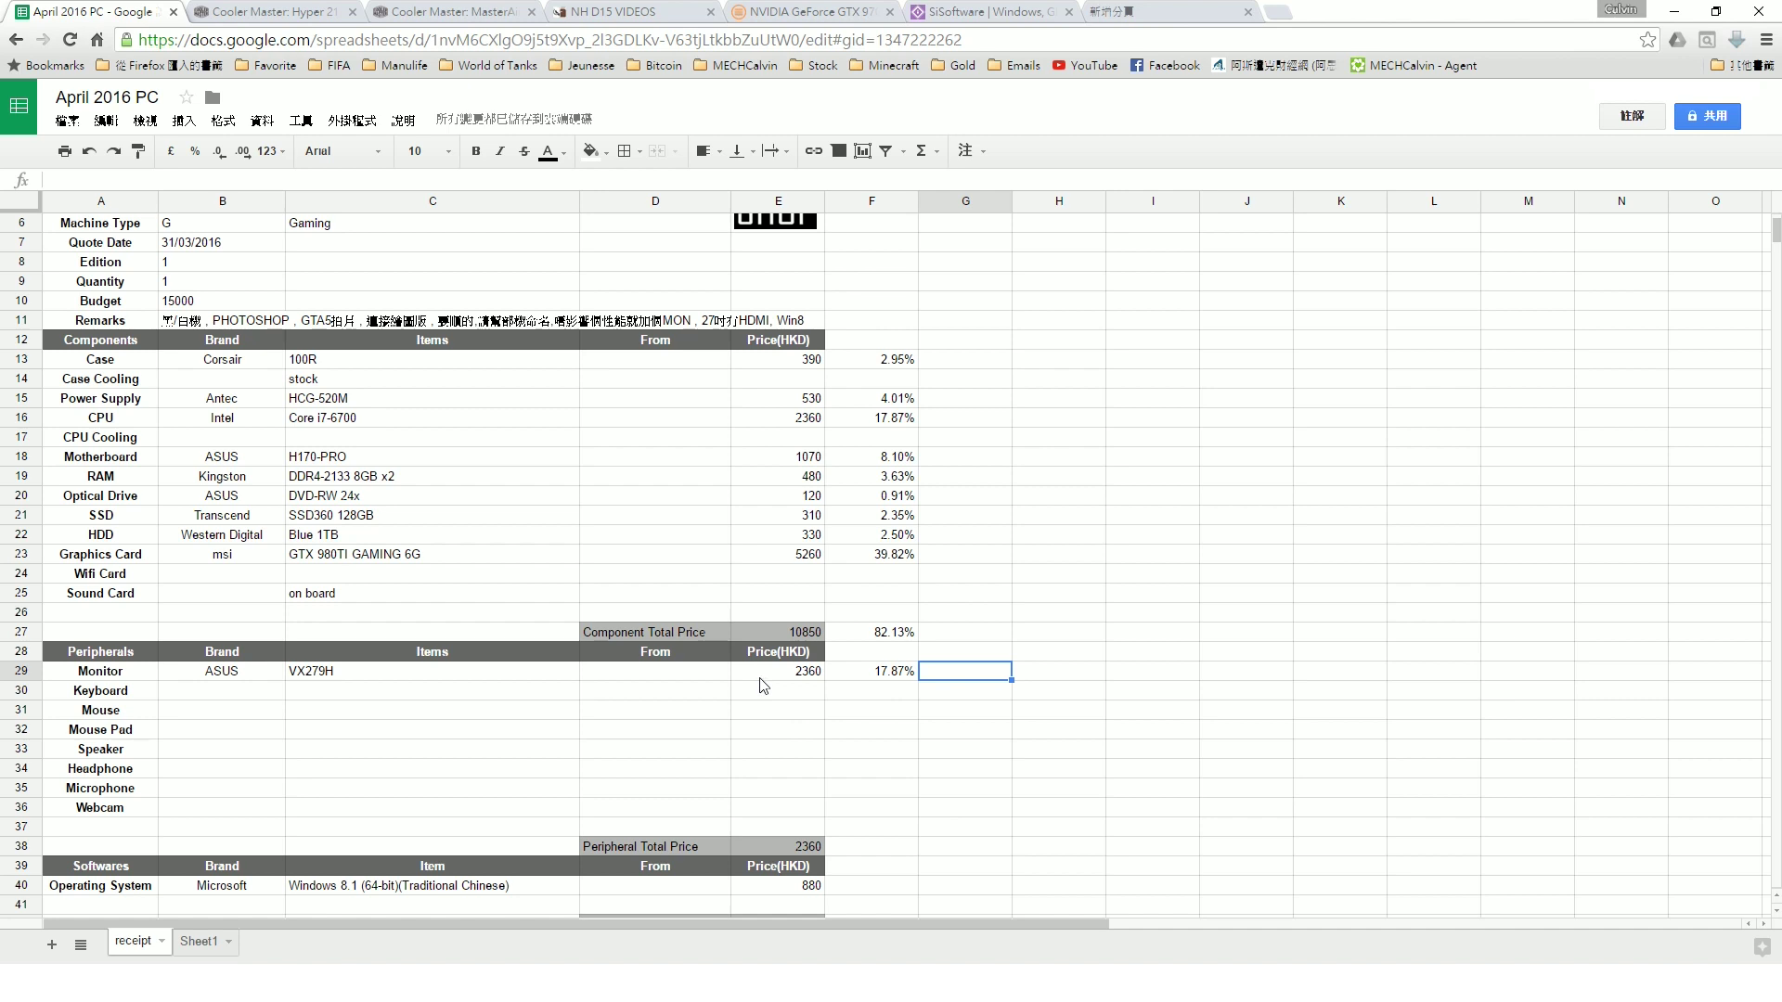
click(464, 678)
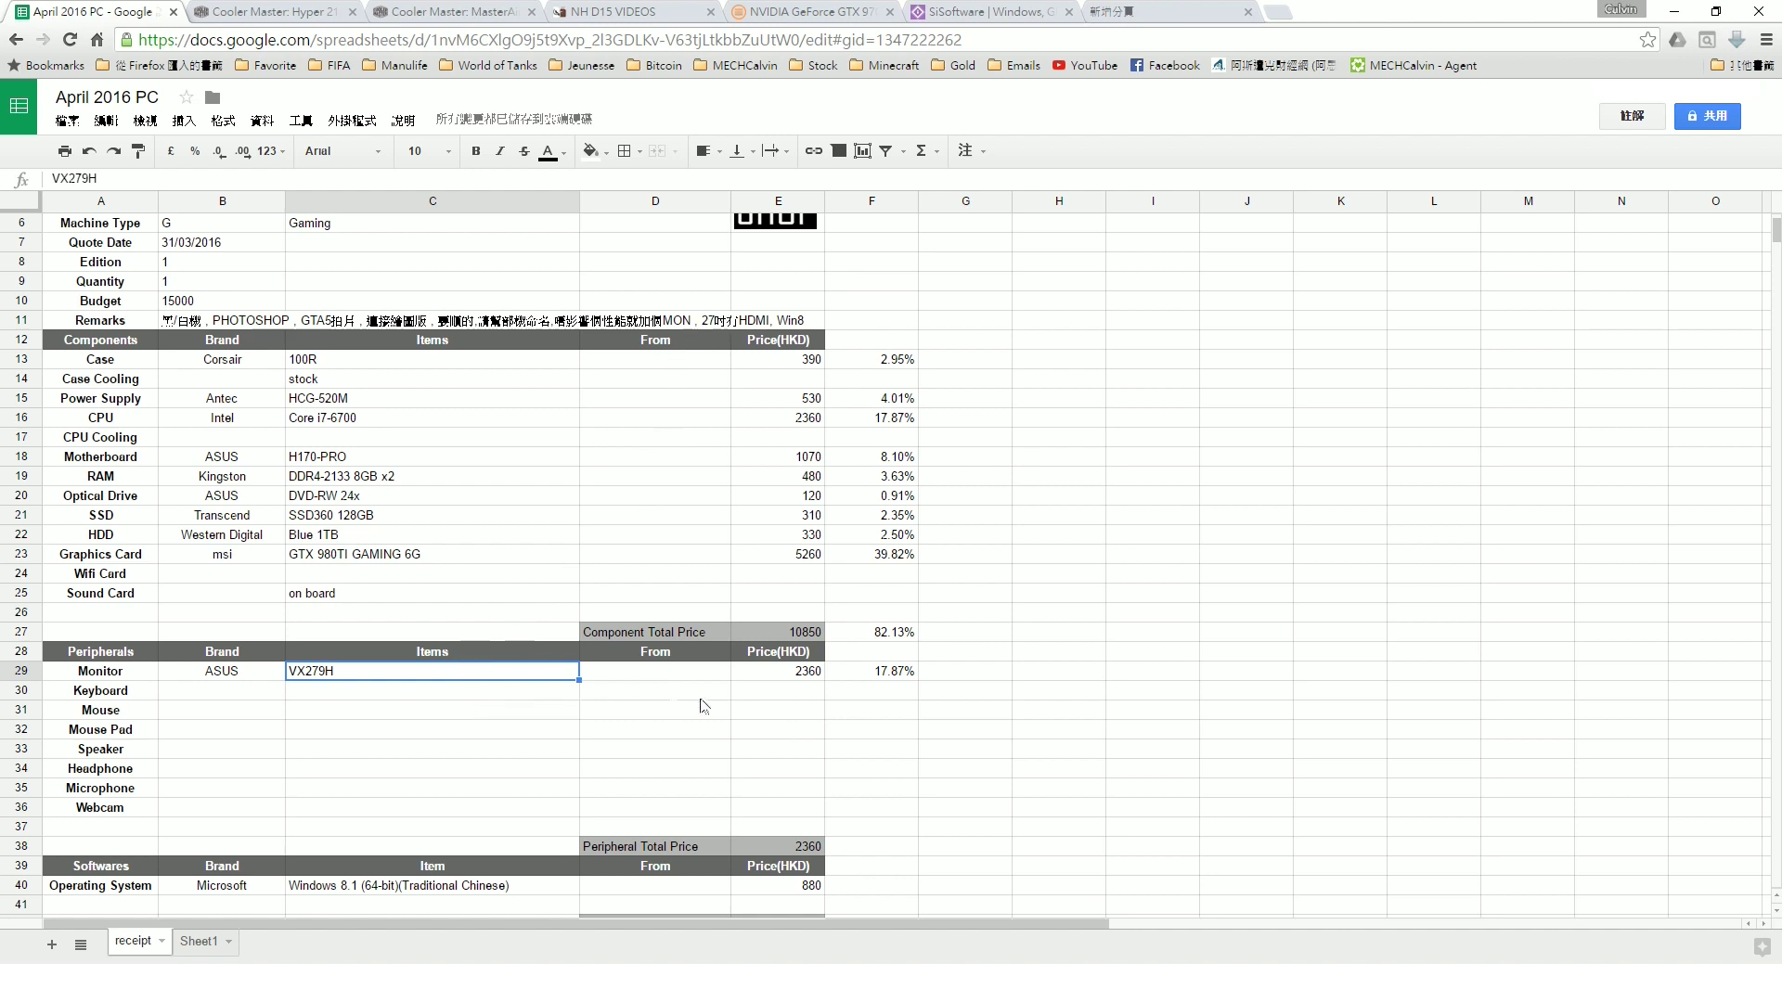
click(859, 682)
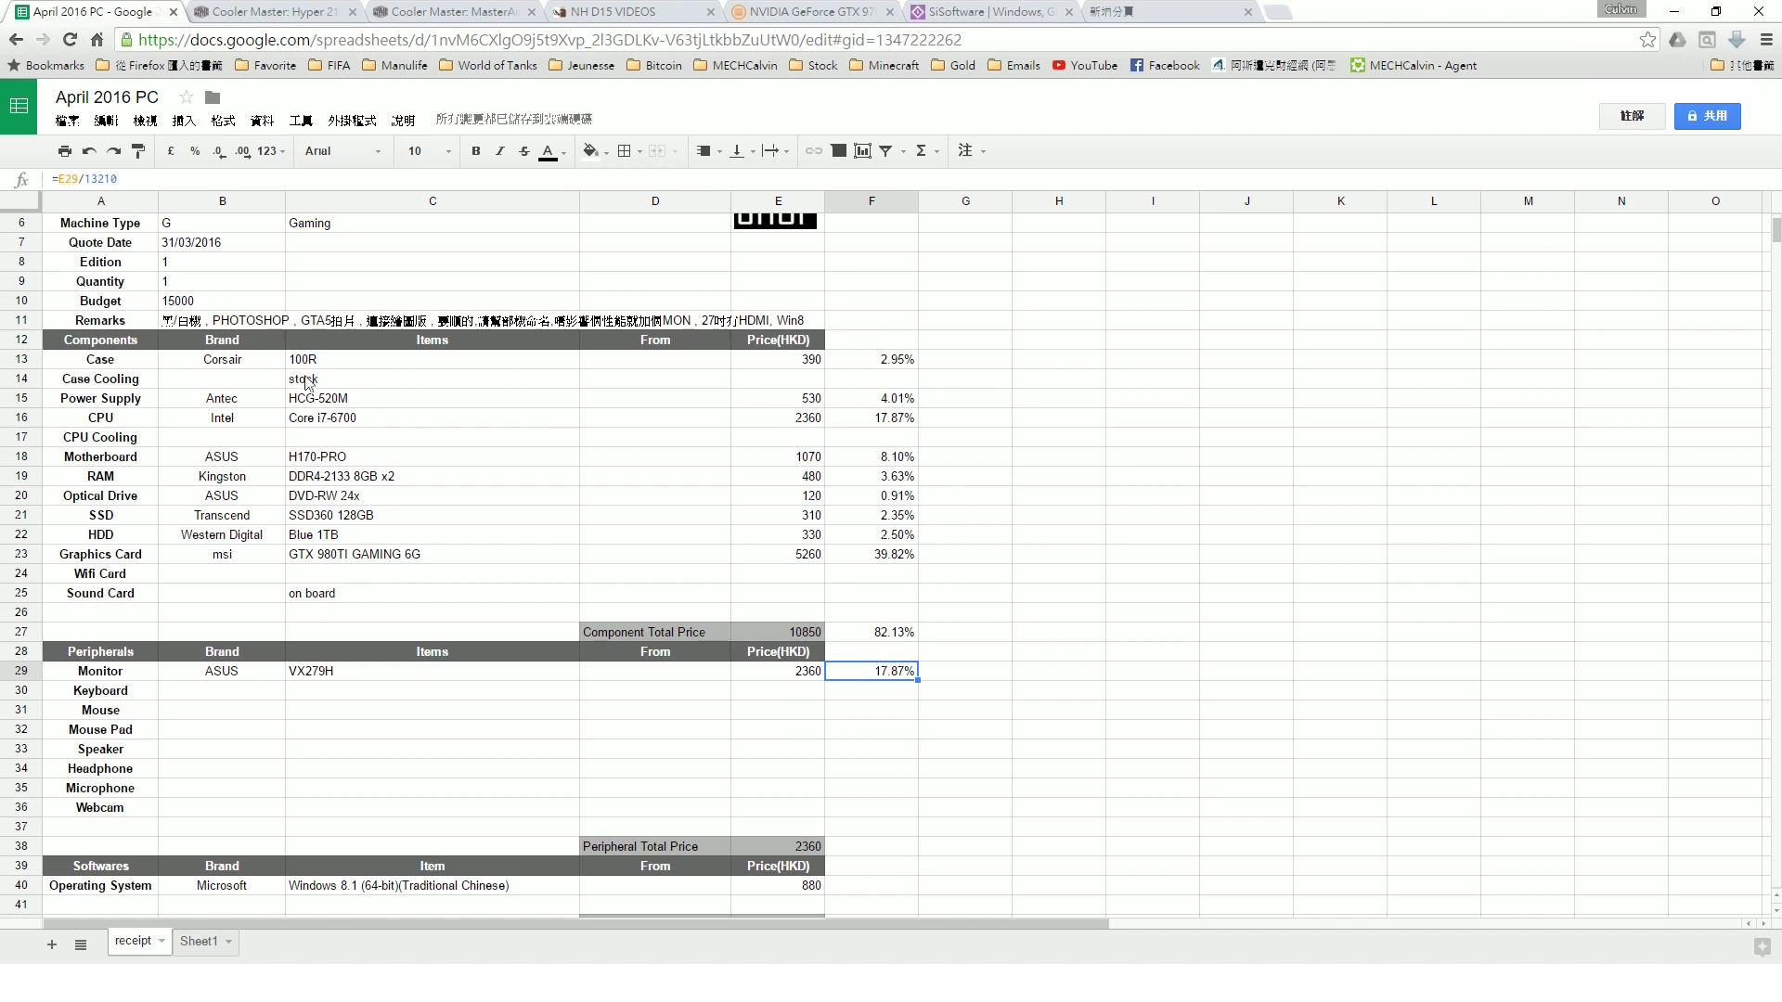
- Review the cost shares of the case, power supply, graphics card, CPU, motherboard, RAM, optical drive, SSD and HDD
click(848, 364)
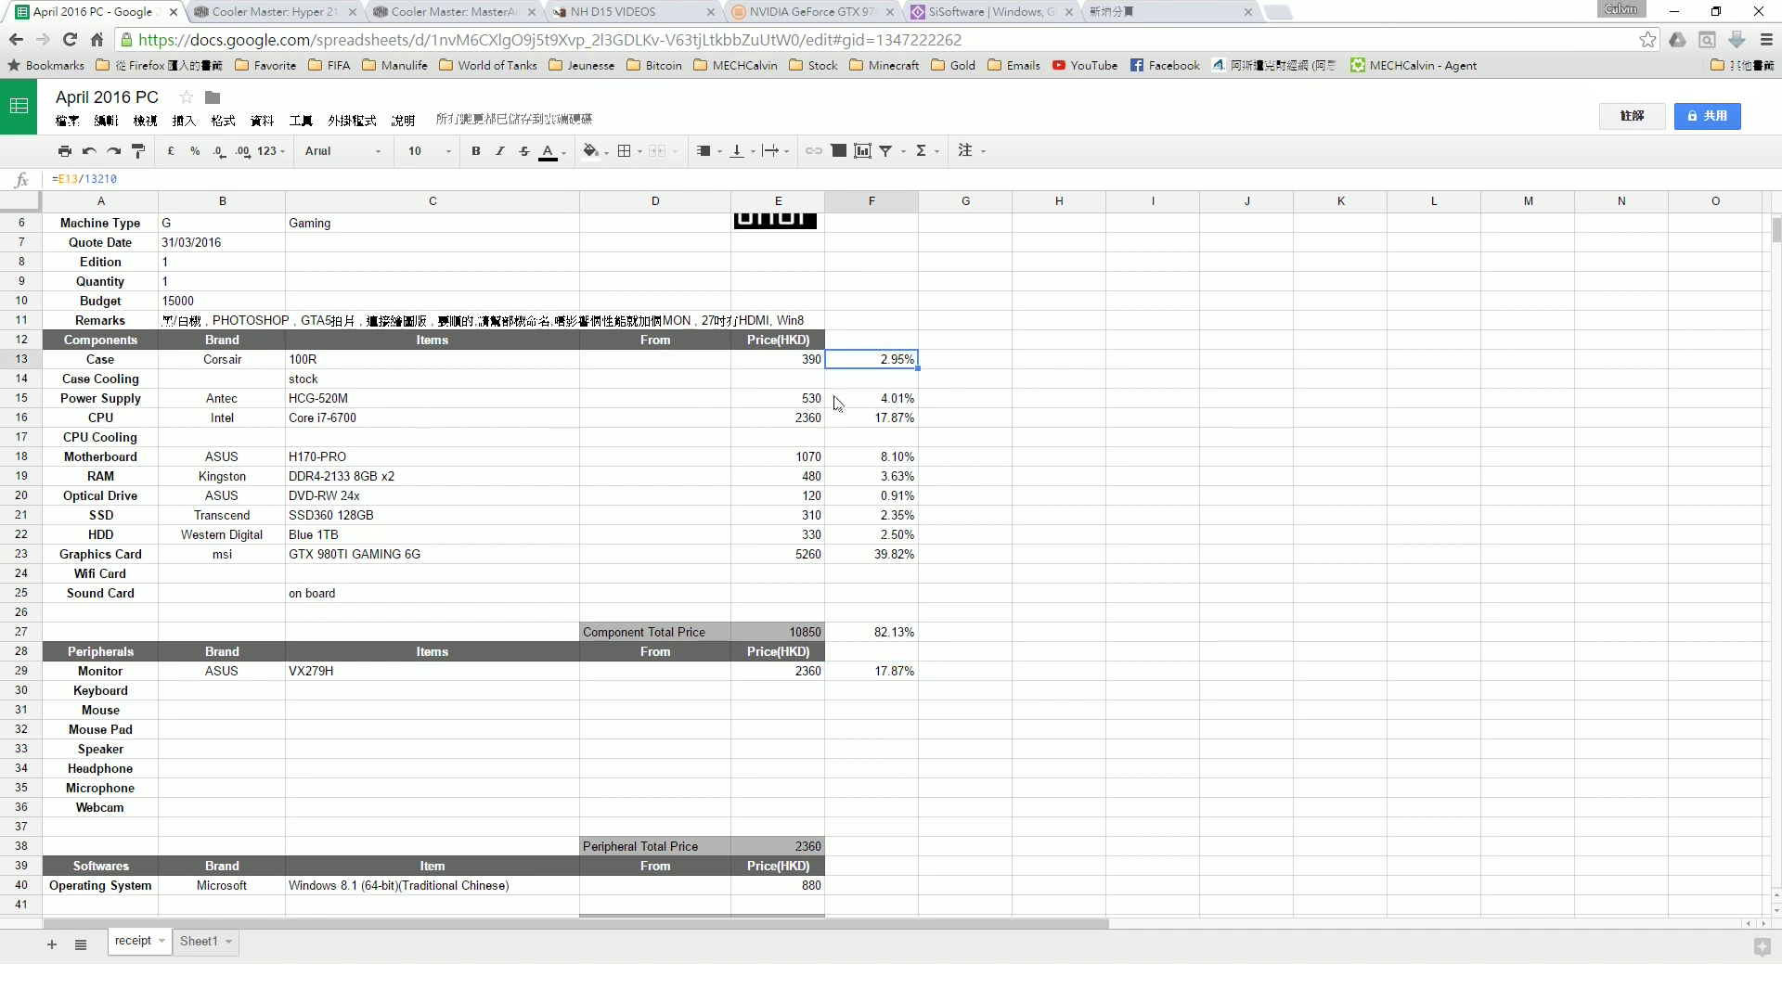
click(866, 401)
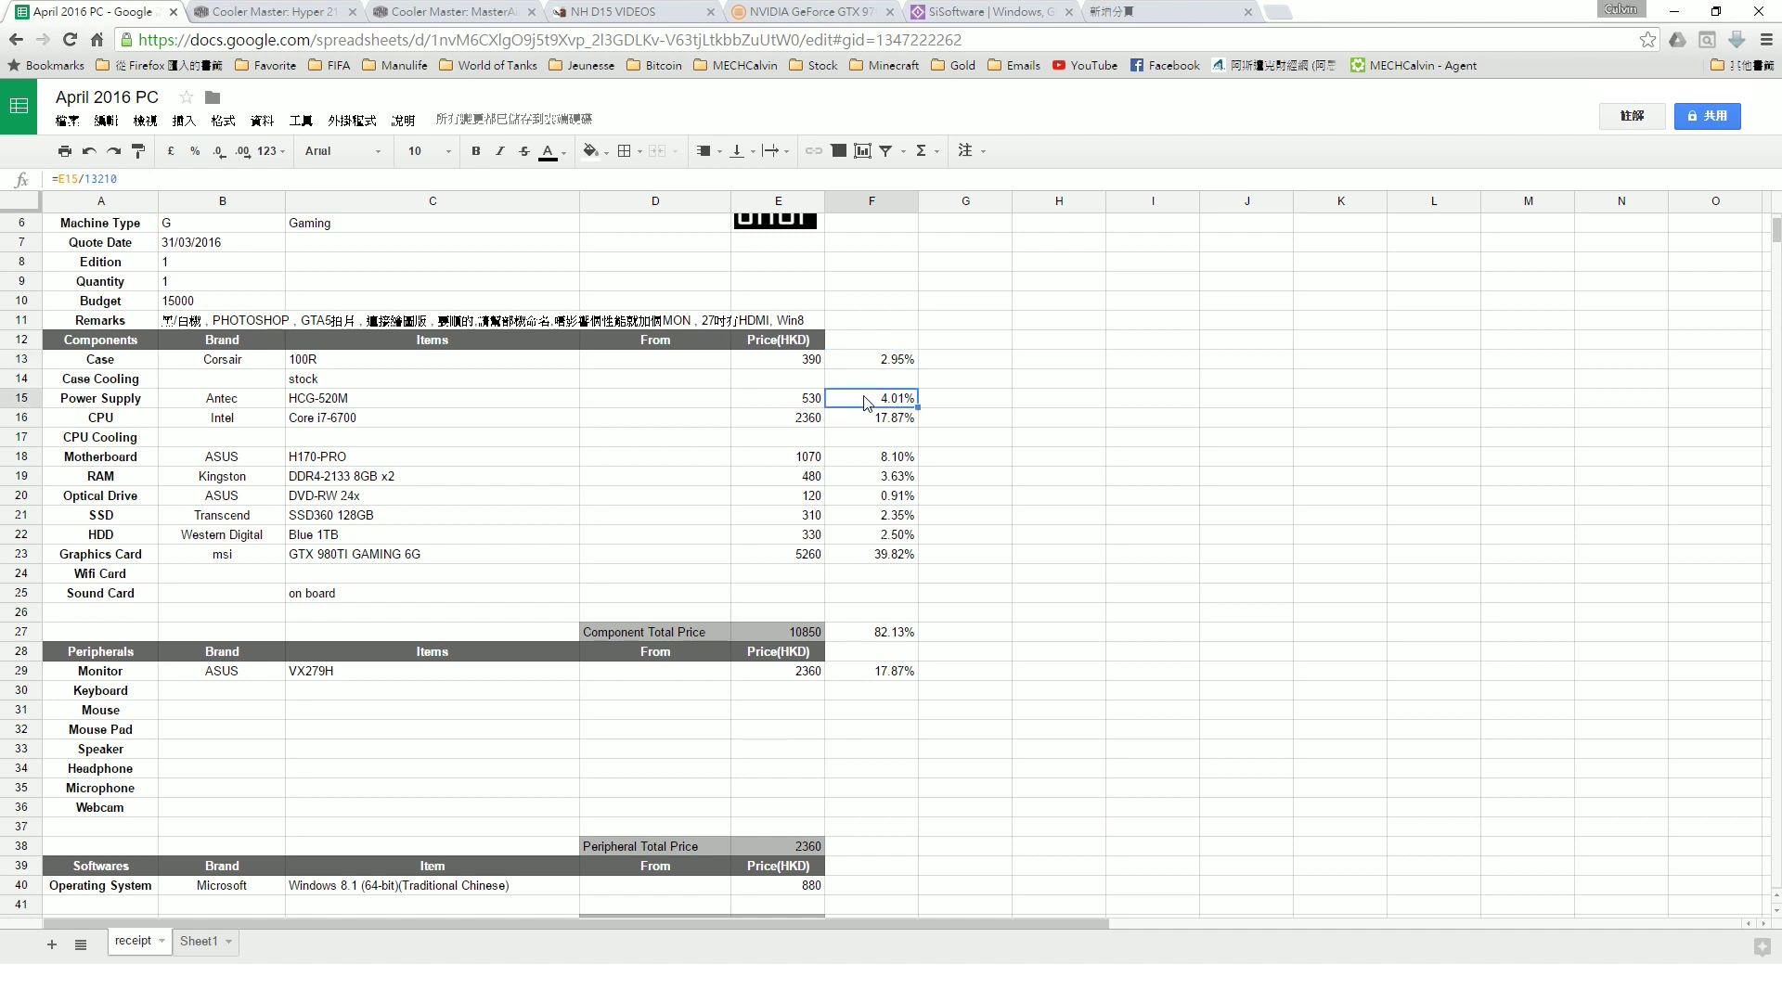
click(868, 557)
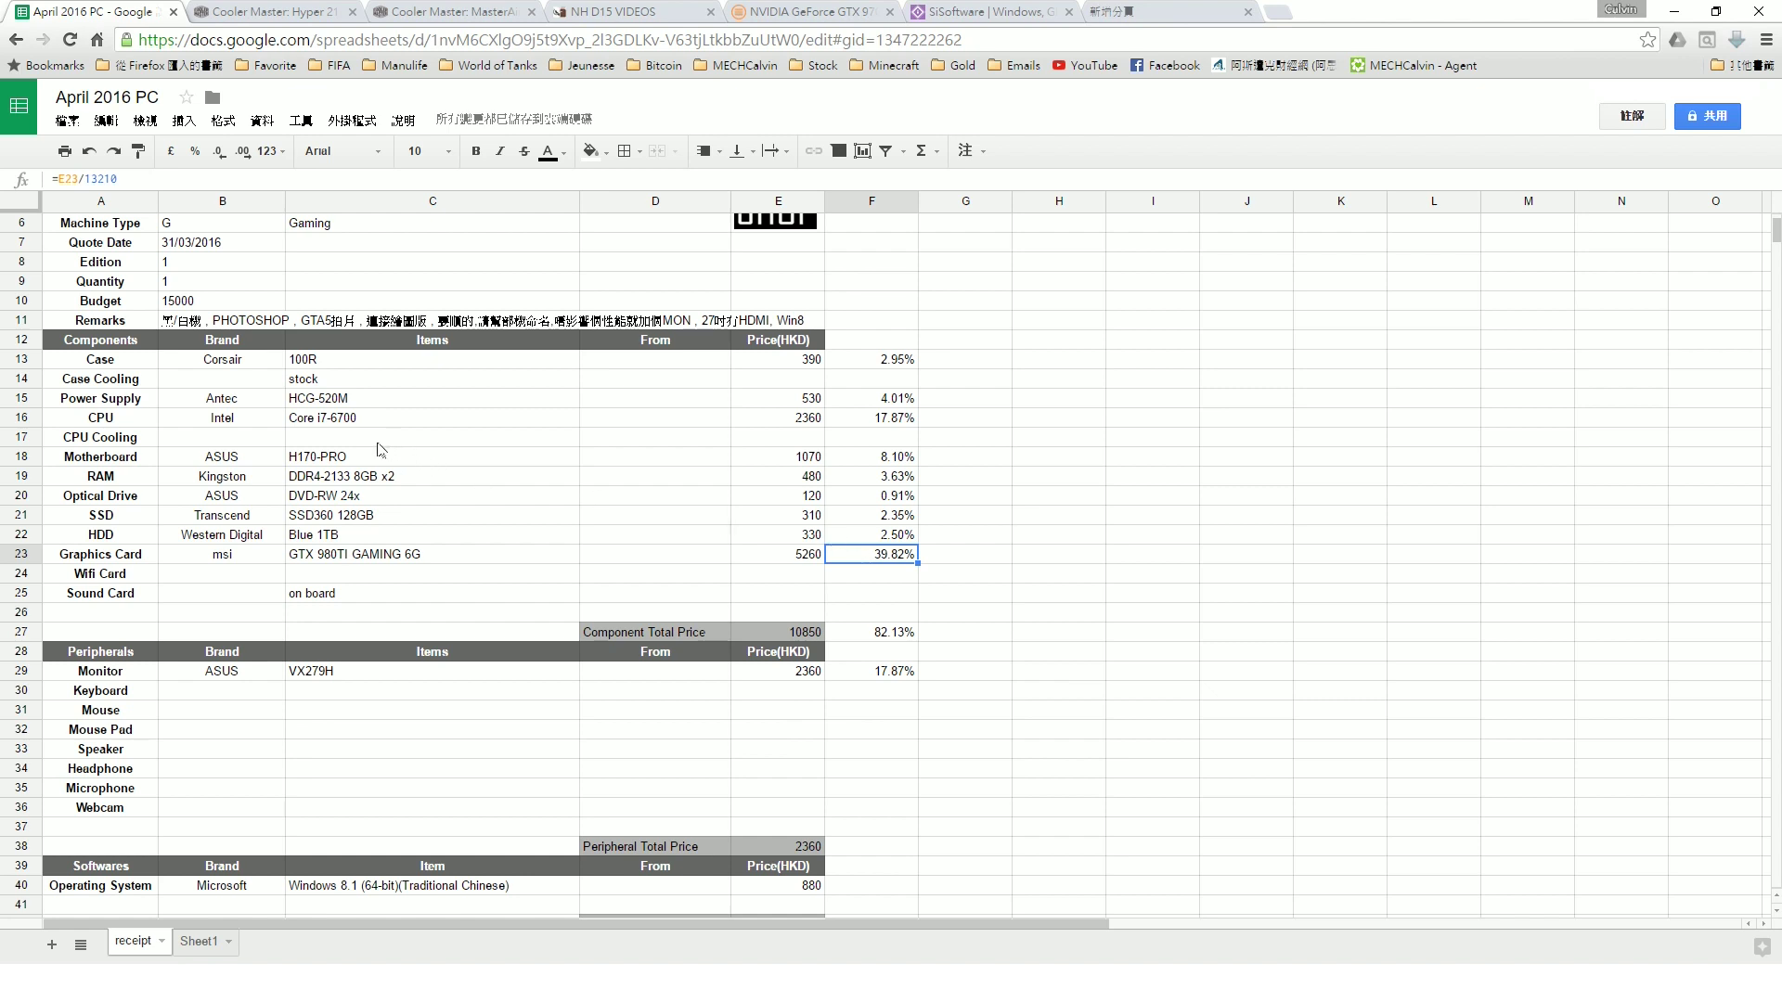
click(857, 421)
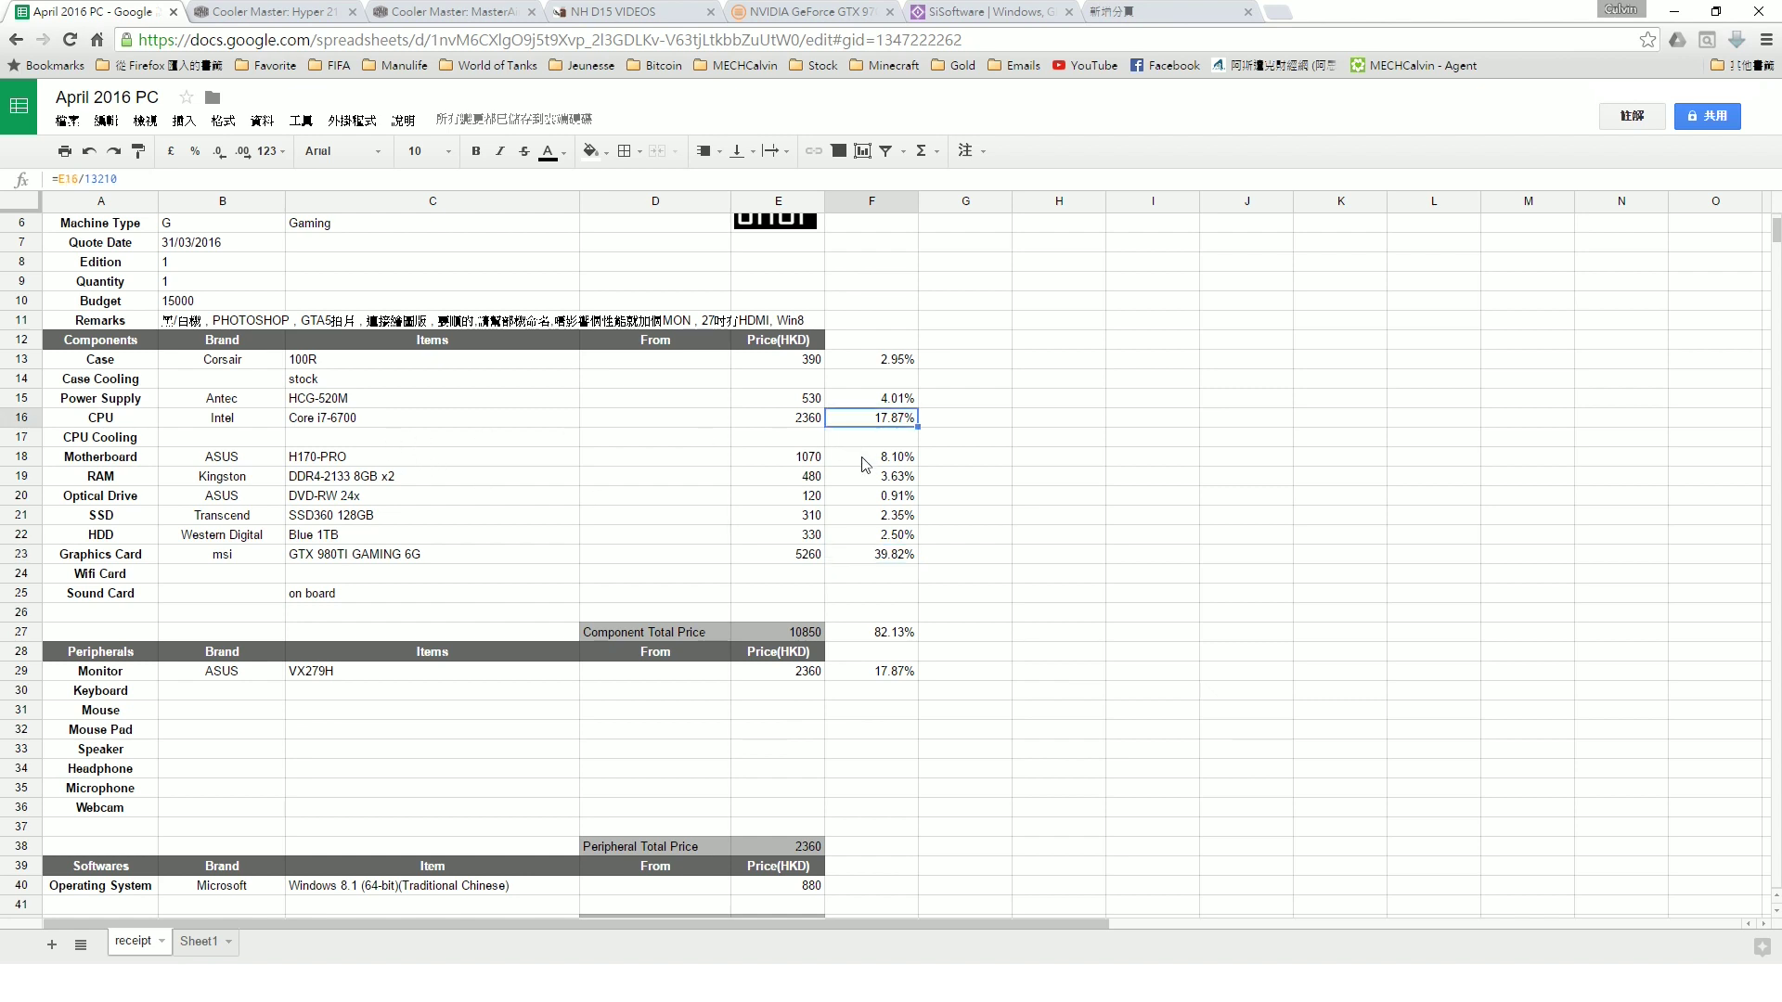
click(863, 456)
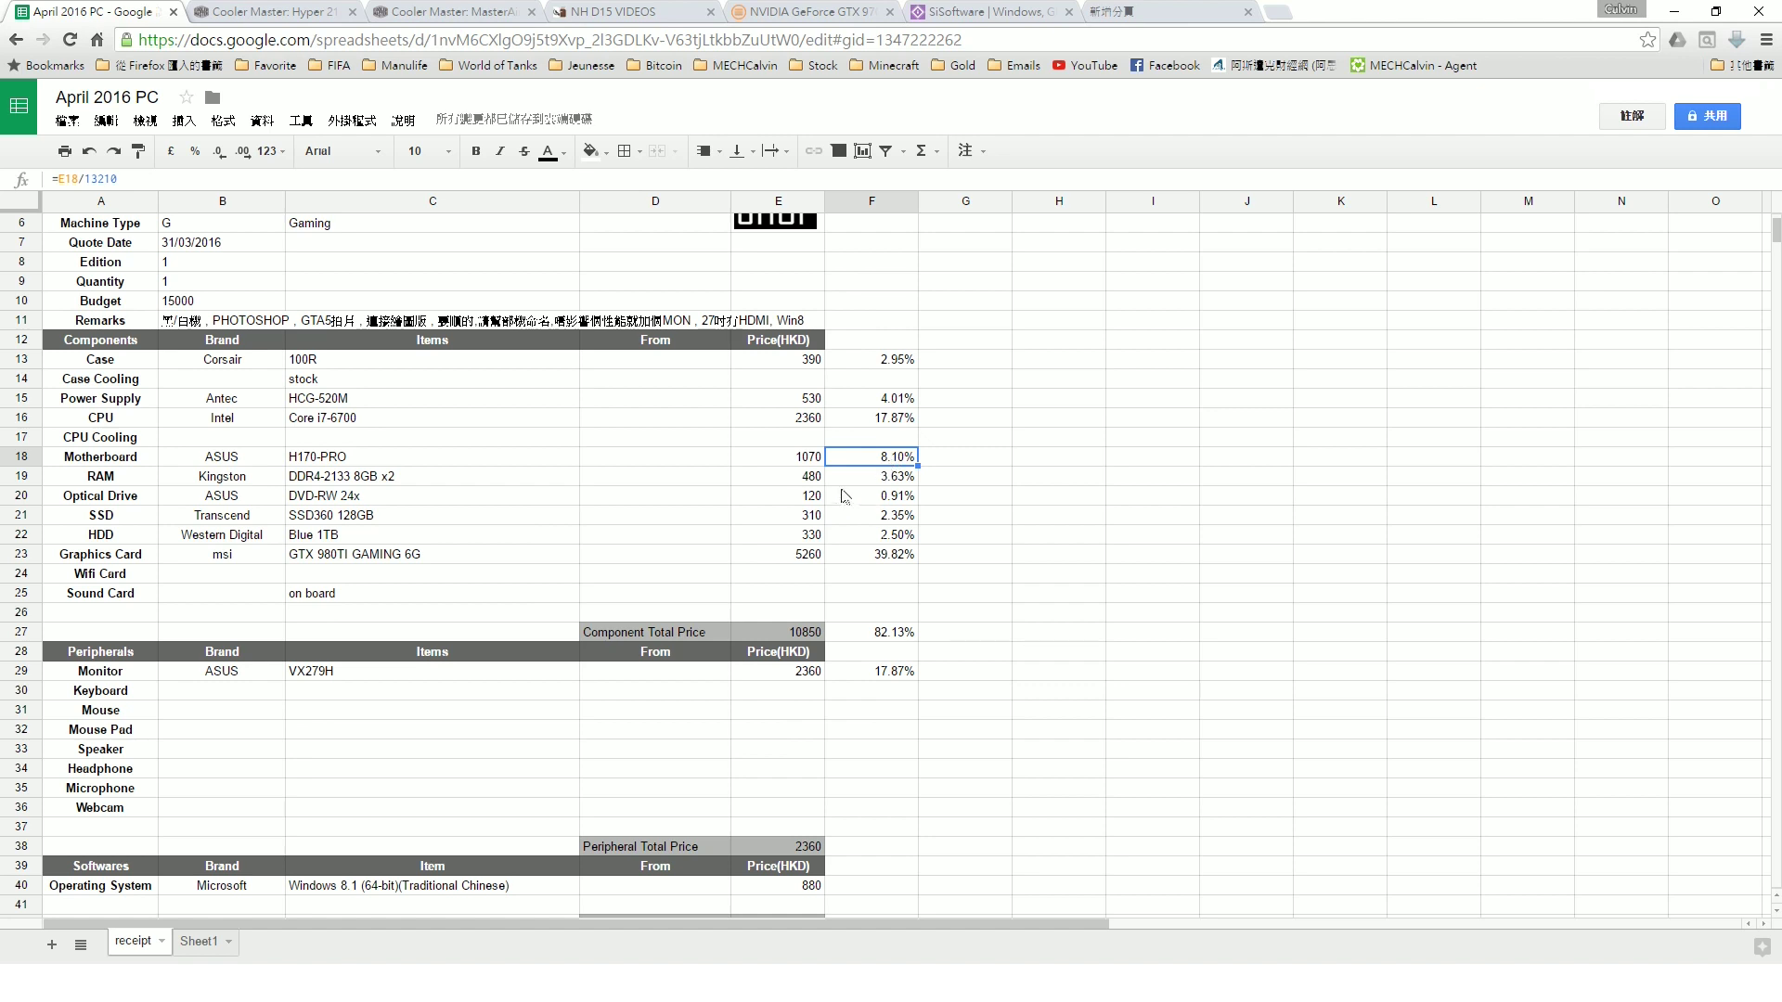
click(865, 534)
click(869, 516)
click(861, 501)
click(863, 481)
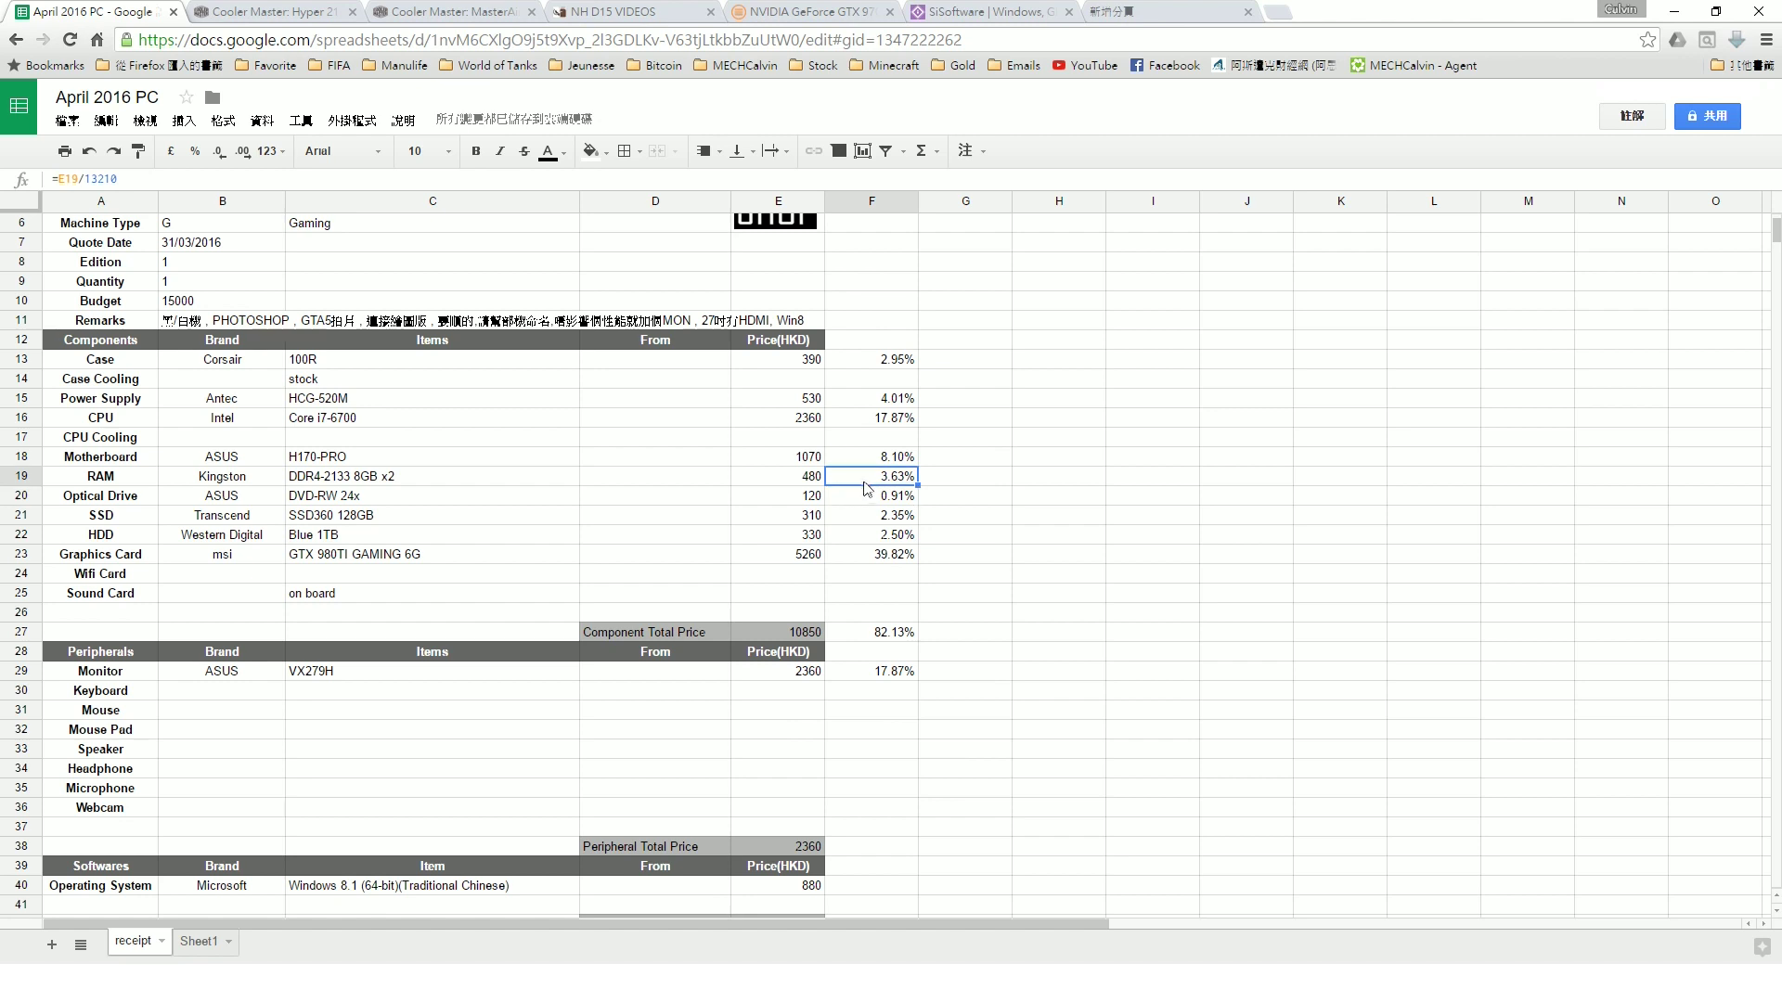
click(872, 521)
click(875, 535)
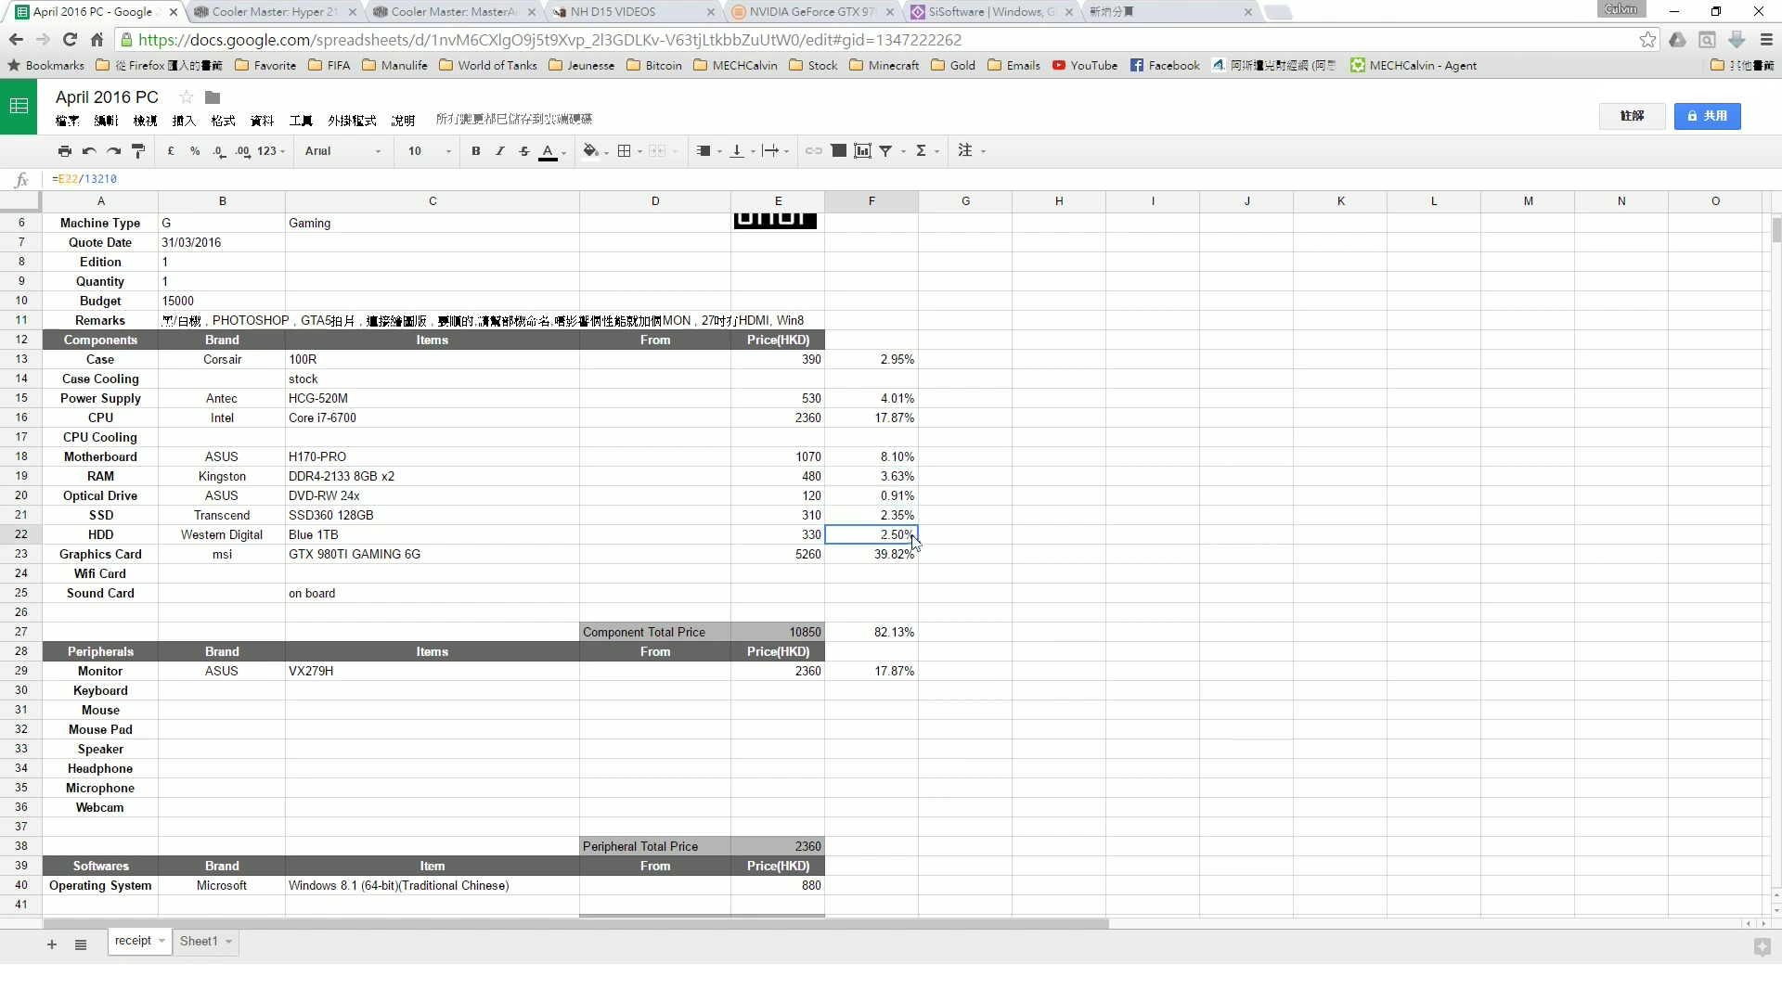
click(877, 555)
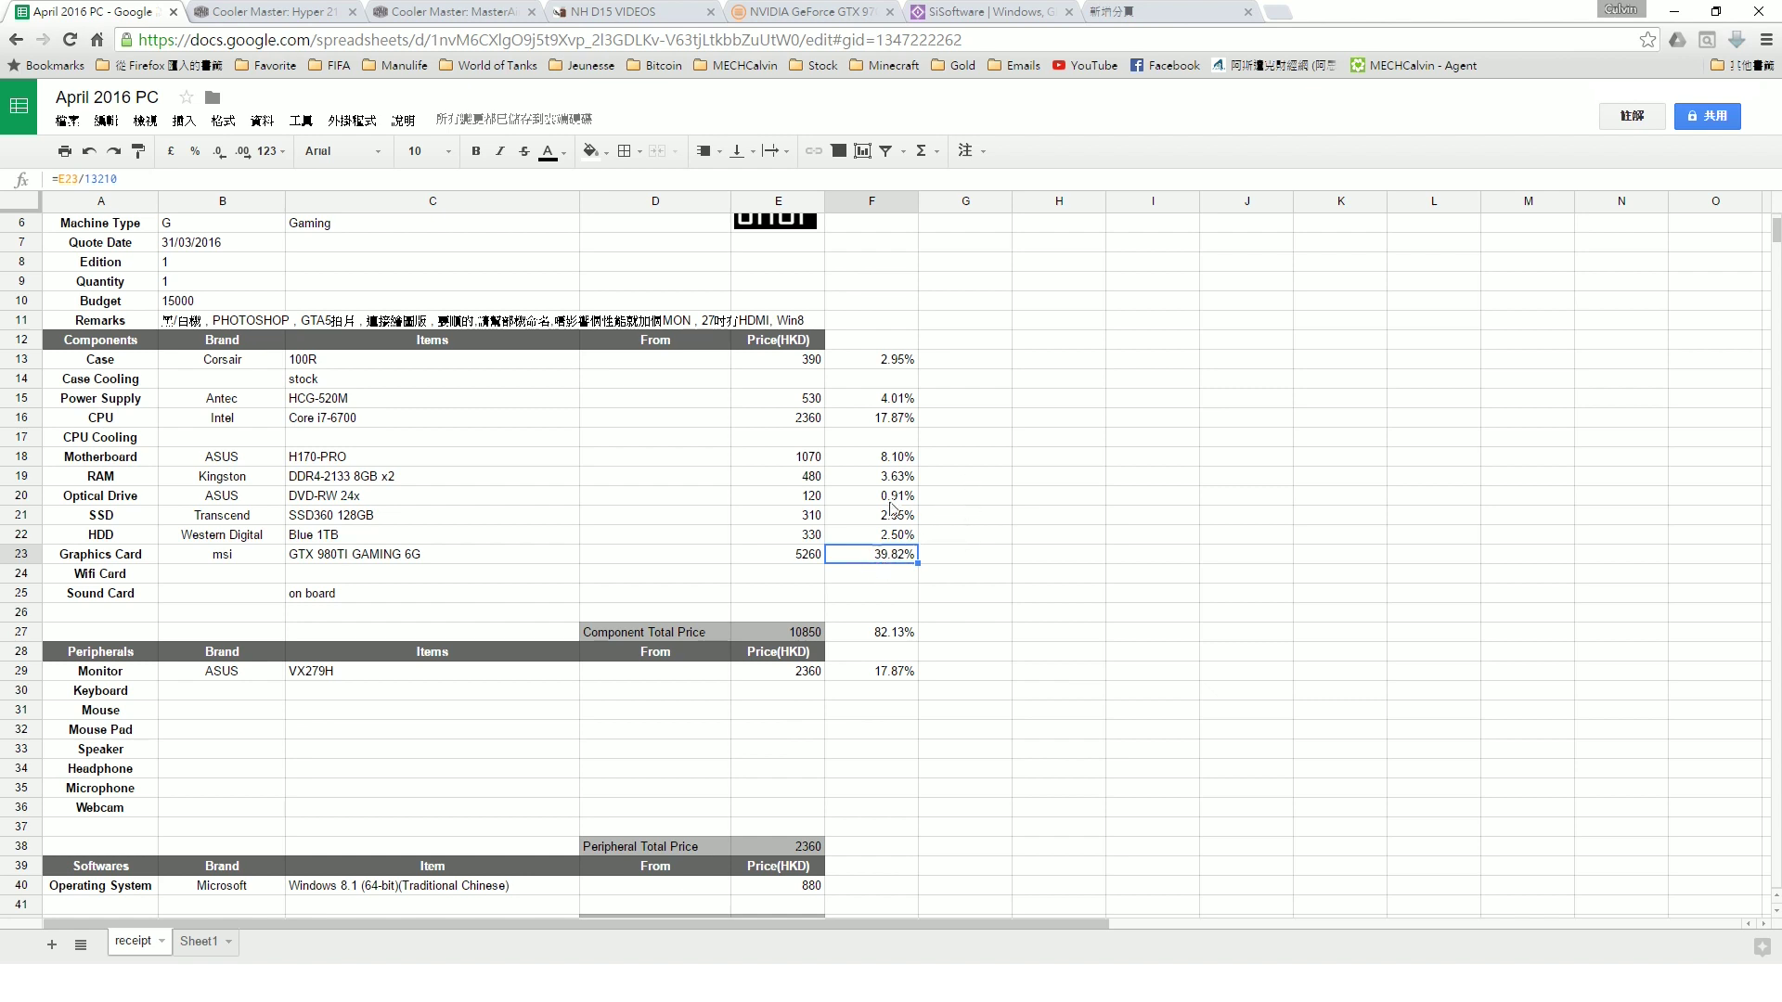
- Compare the CPU's cost share with those of the motherboard, RAM, optical drive, SSD and HDD
click(874, 421)
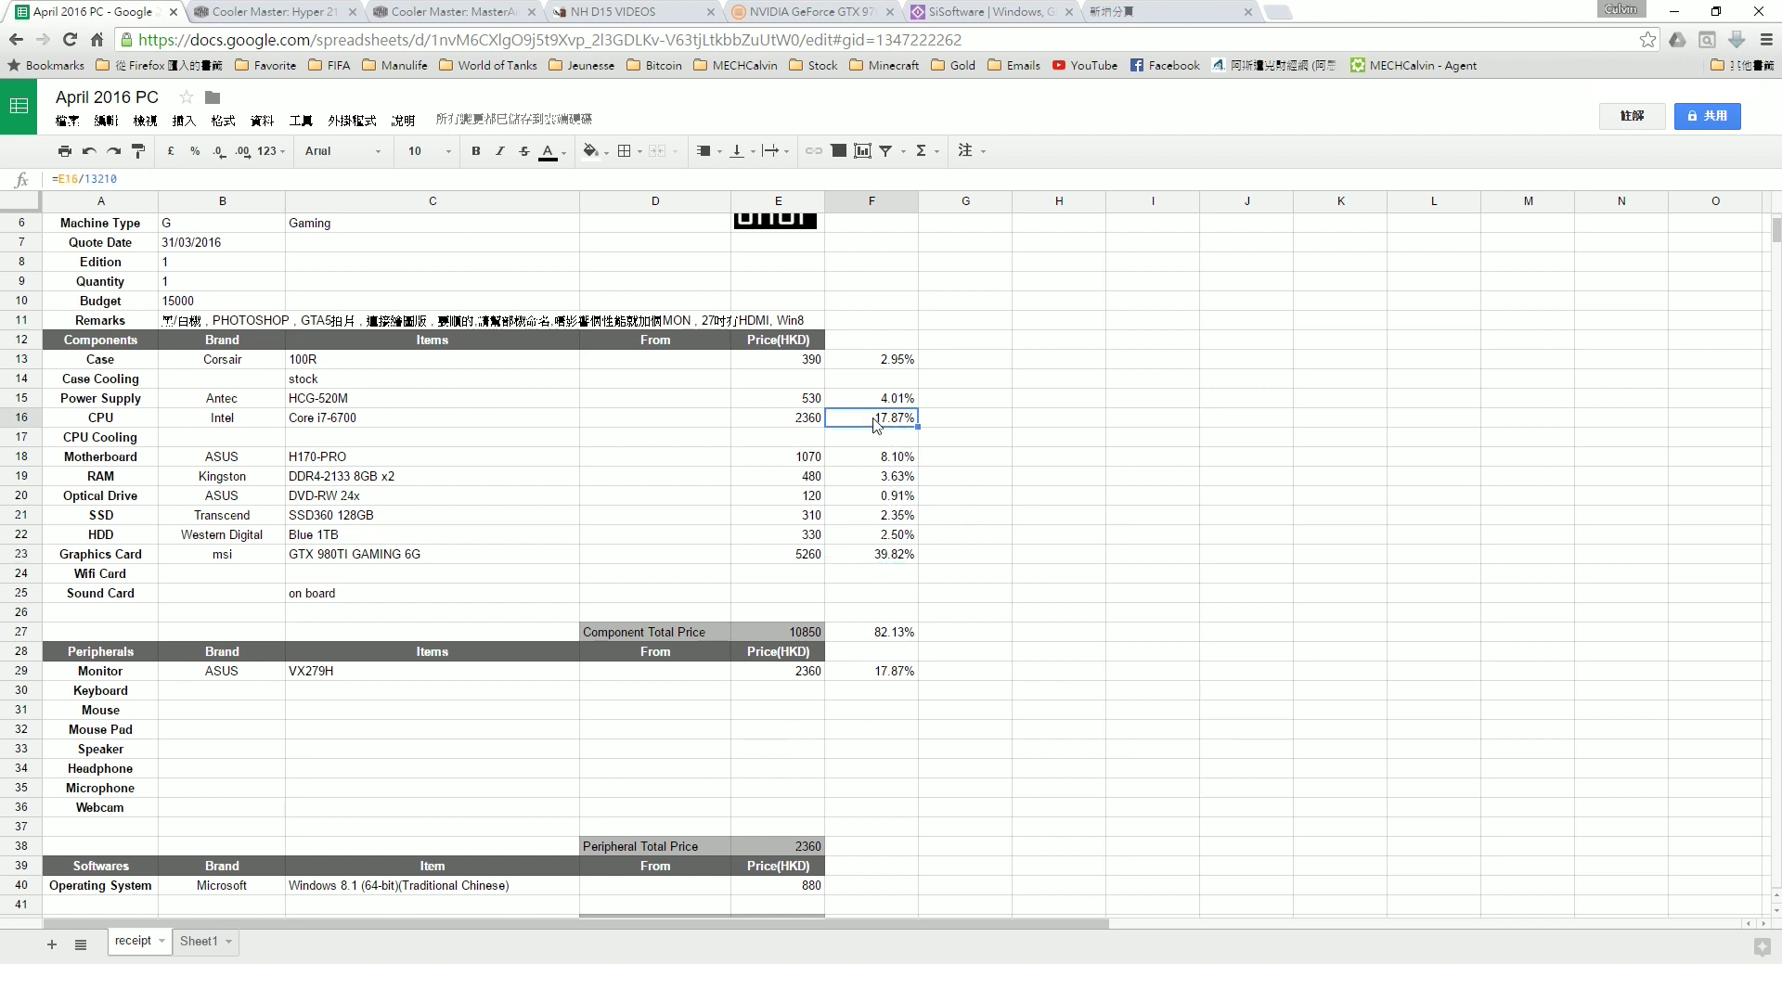
click(878, 461)
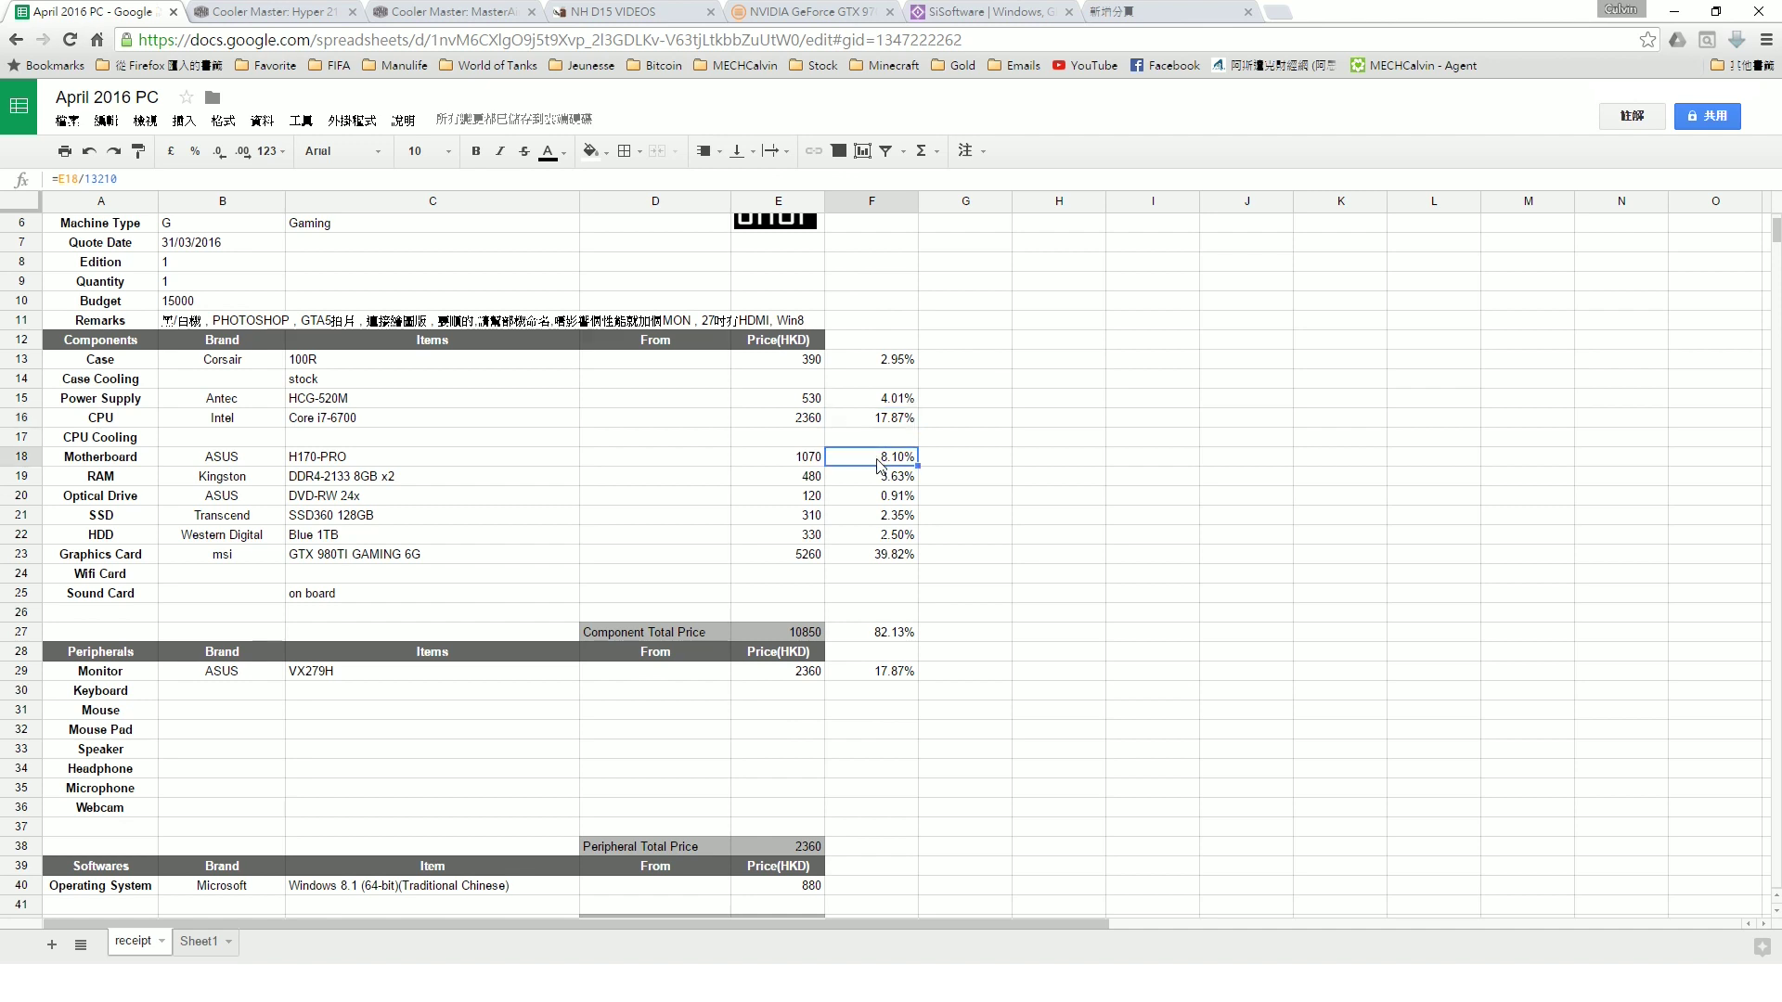
click(885, 479)
click(887, 498)
click(886, 518)
click(887, 535)
click(970, 535)
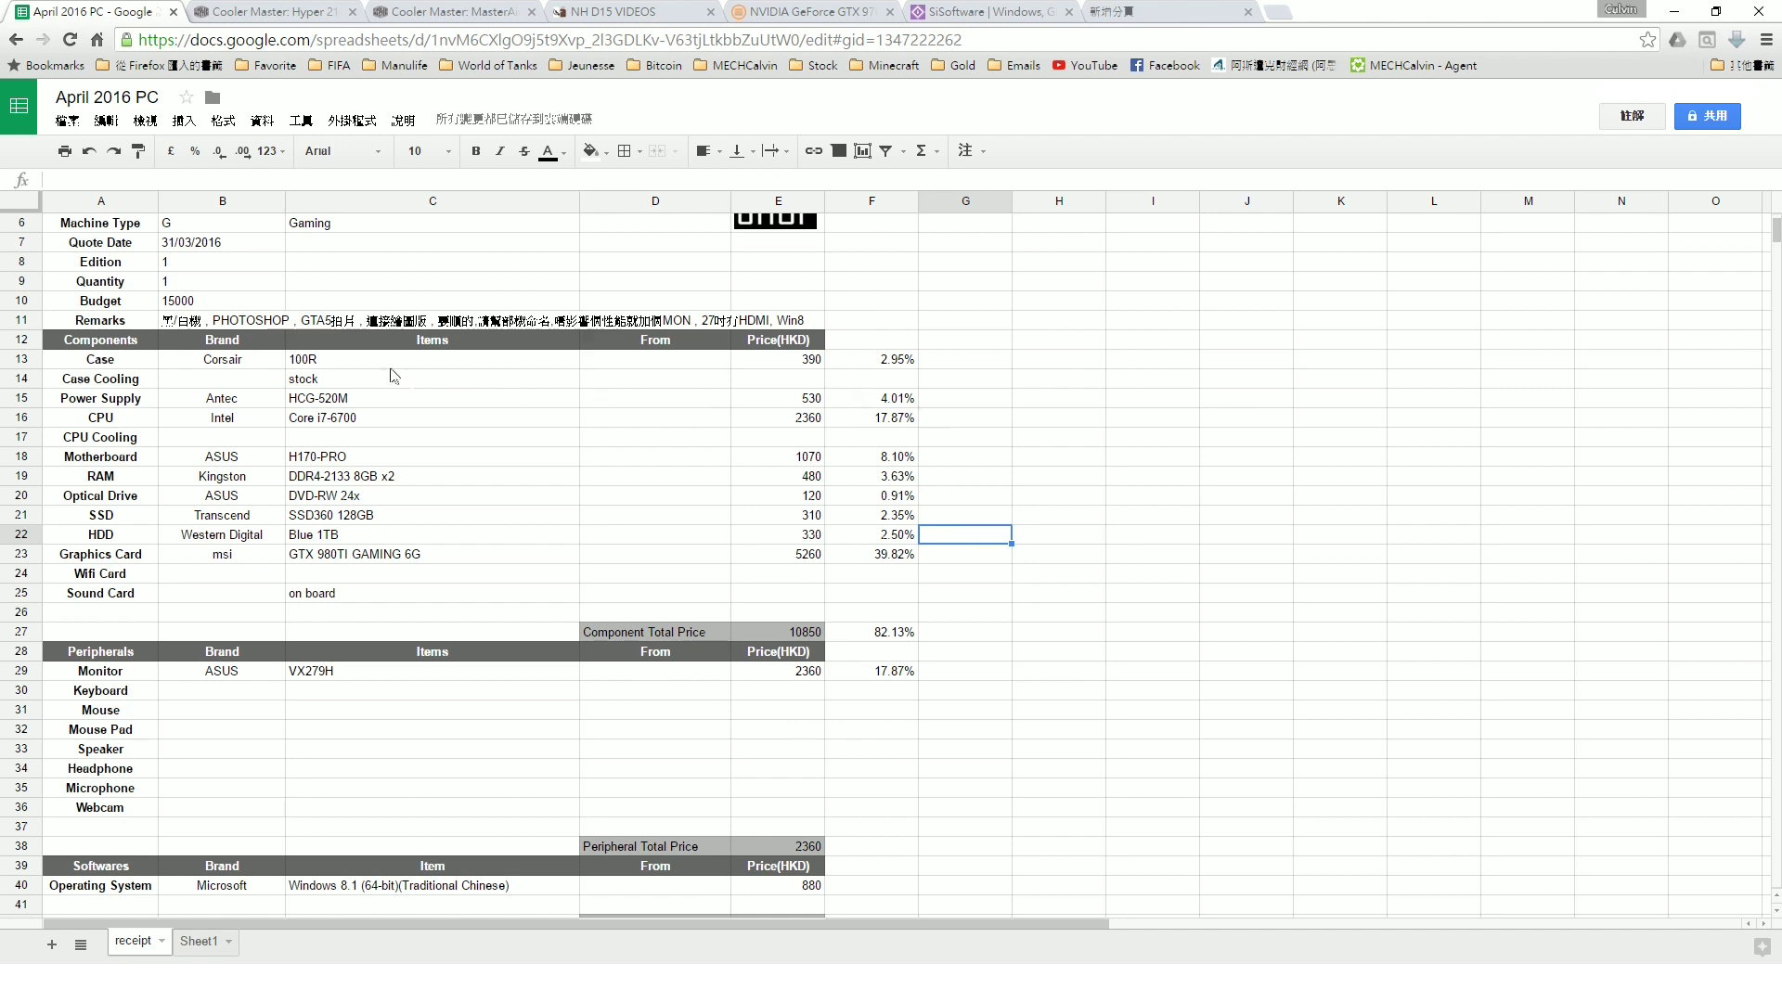
- Check the Brand cells of the peripherals from keyboard to webcam, plus the CPU Cooling row, for missing entries
click(219, 692)
click(219, 713)
click(232, 752)
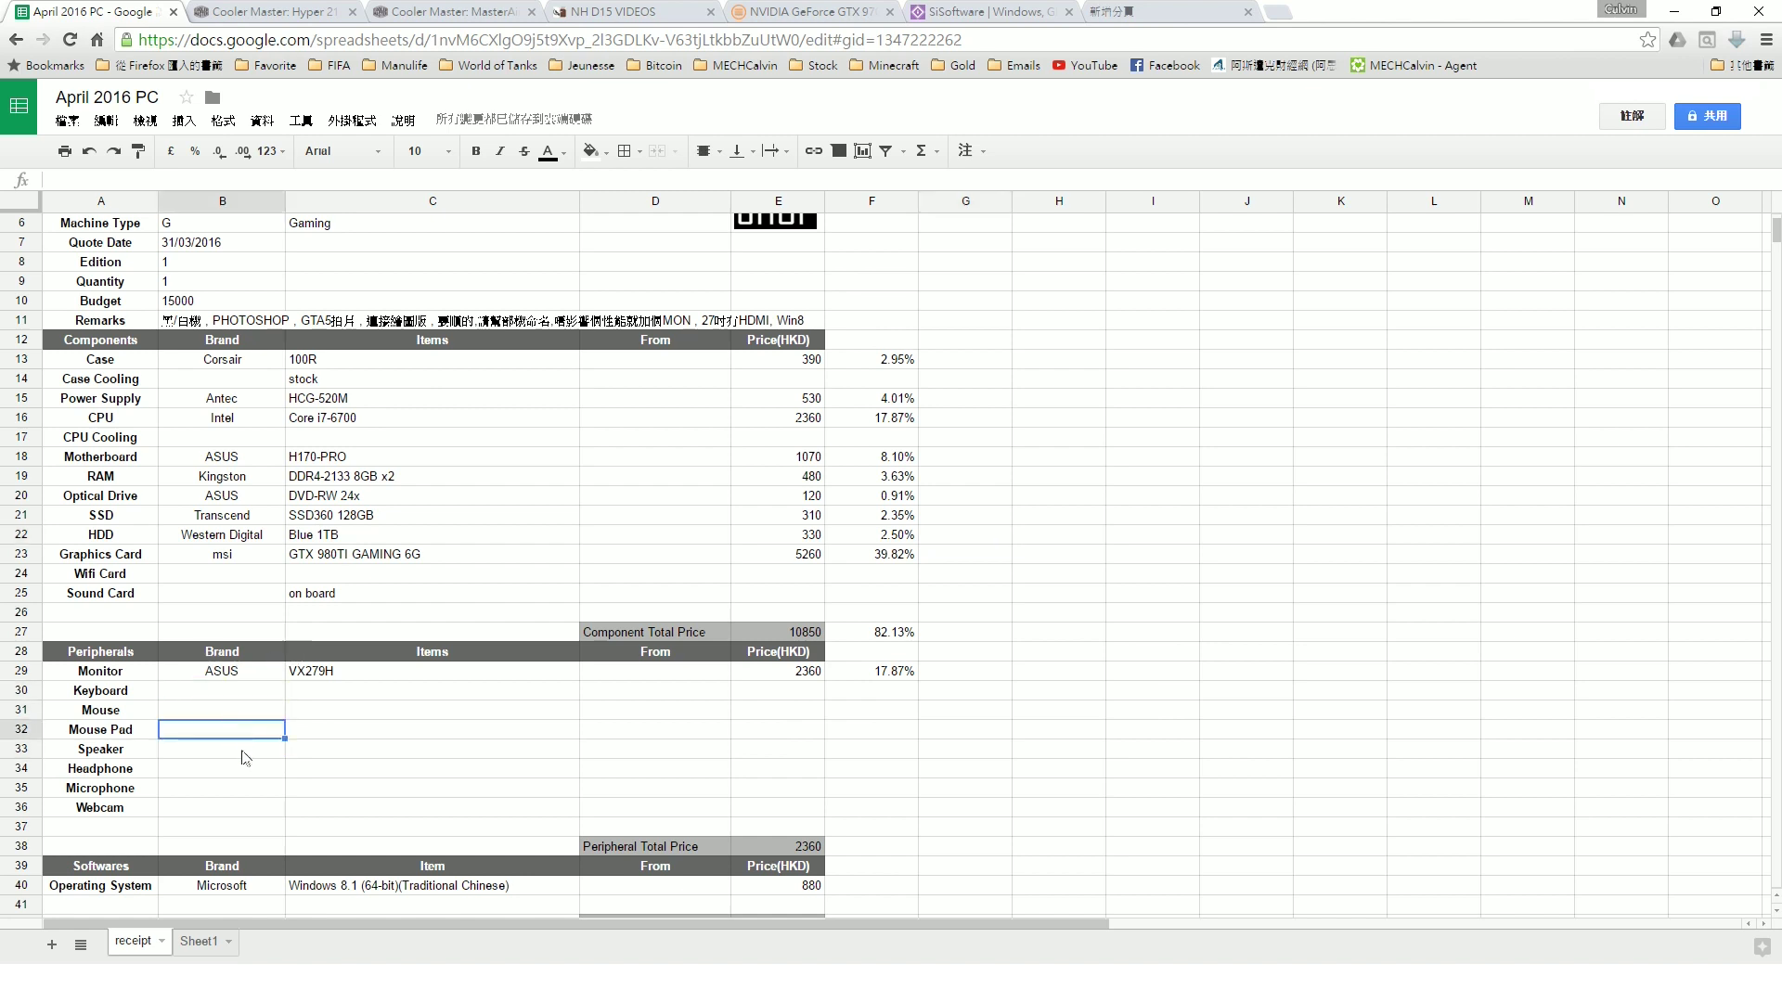
click(248, 776)
click(251, 795)
click(255, 806)
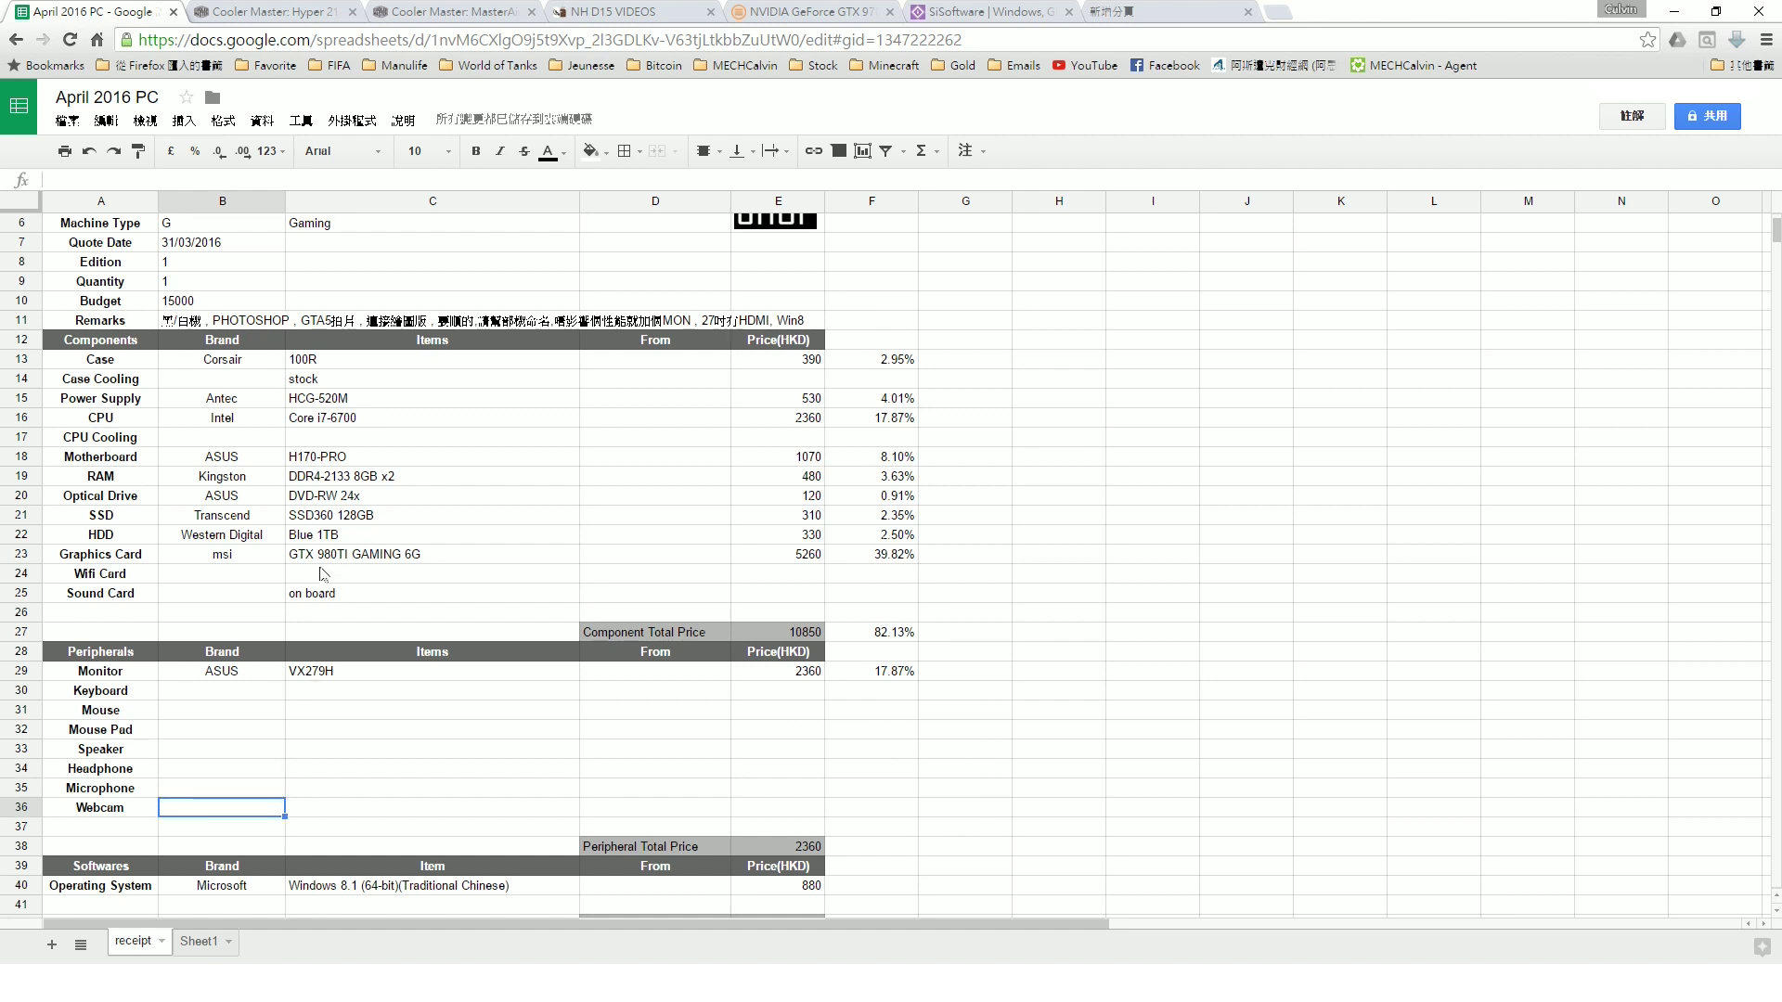
click(260, 438)
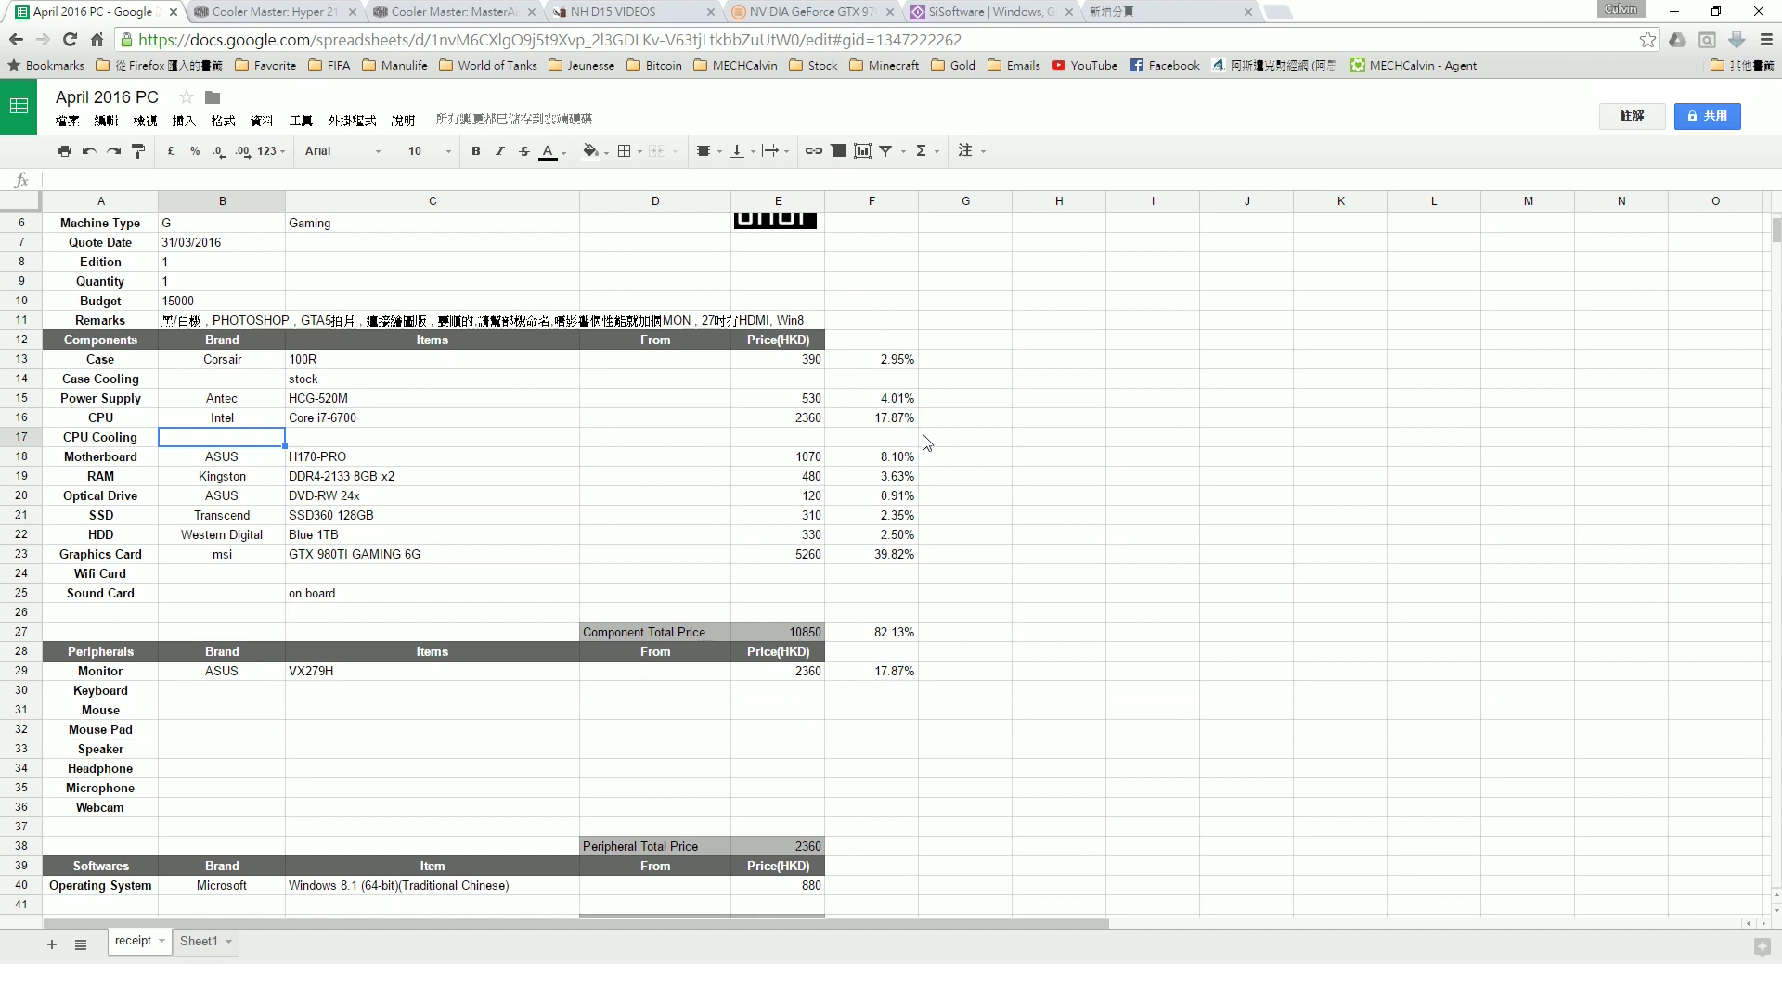
click(974, 440)
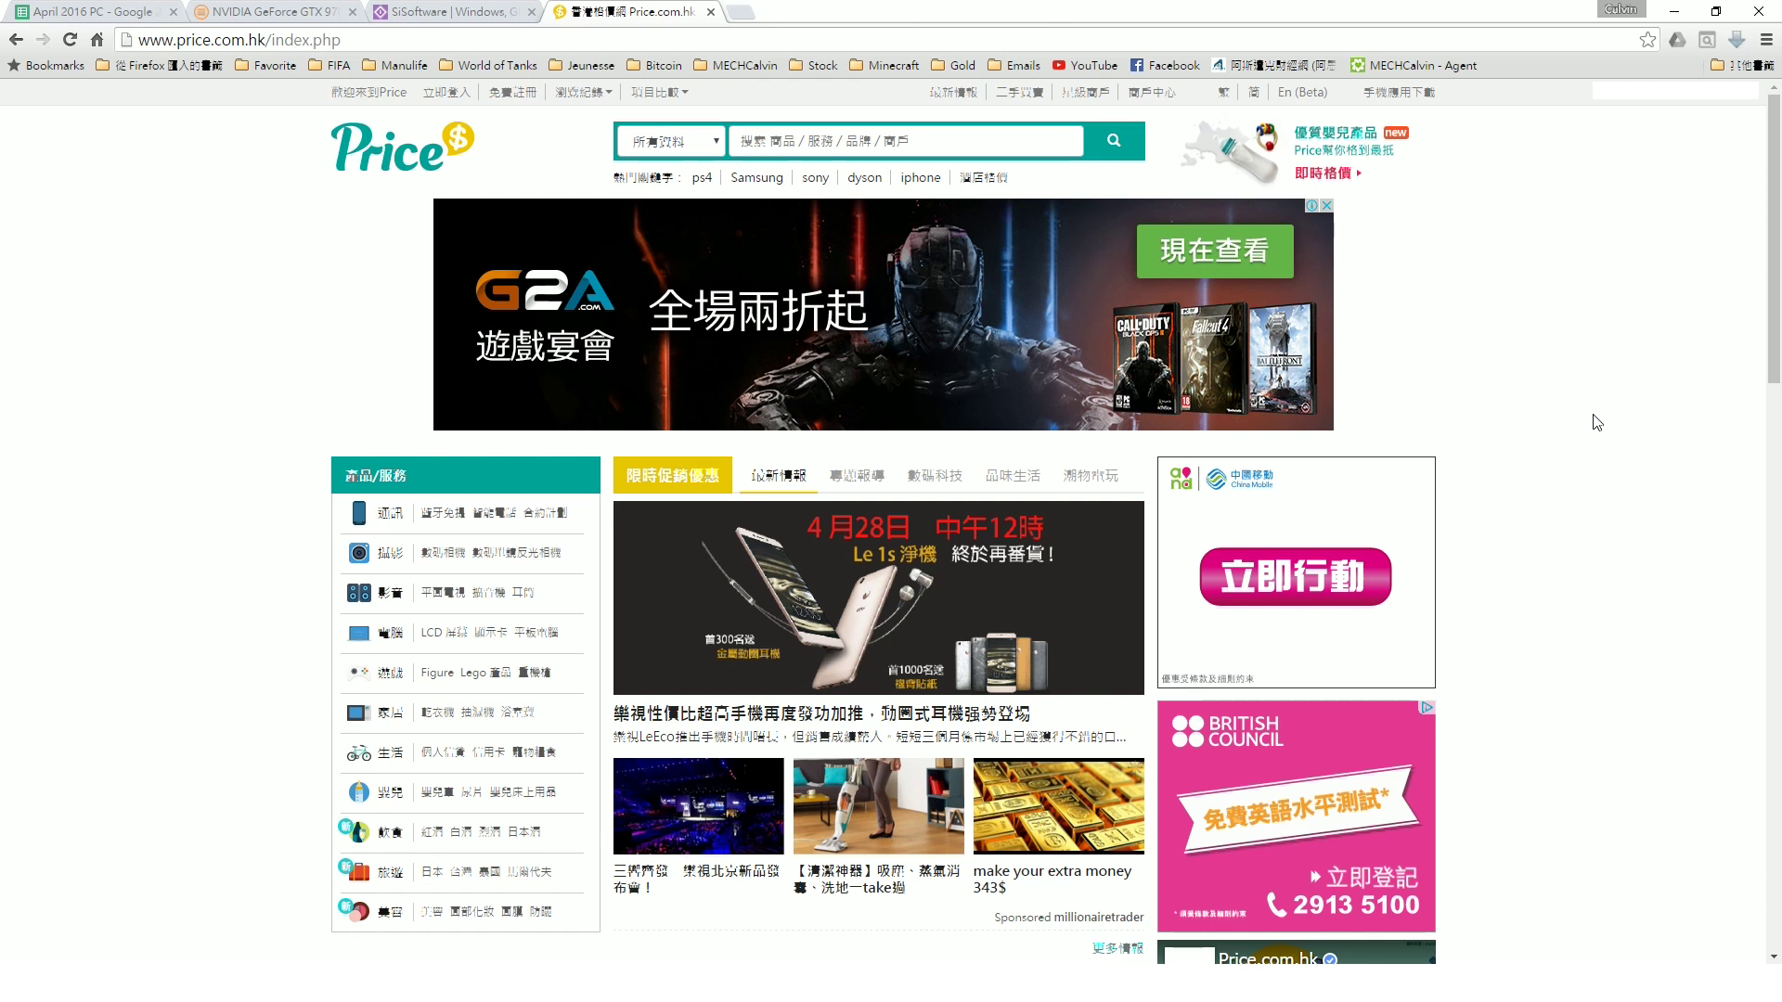
- Switch to Price.com.hk, search for 500W and sort the results by price from lowest to highest
click(819, 141)
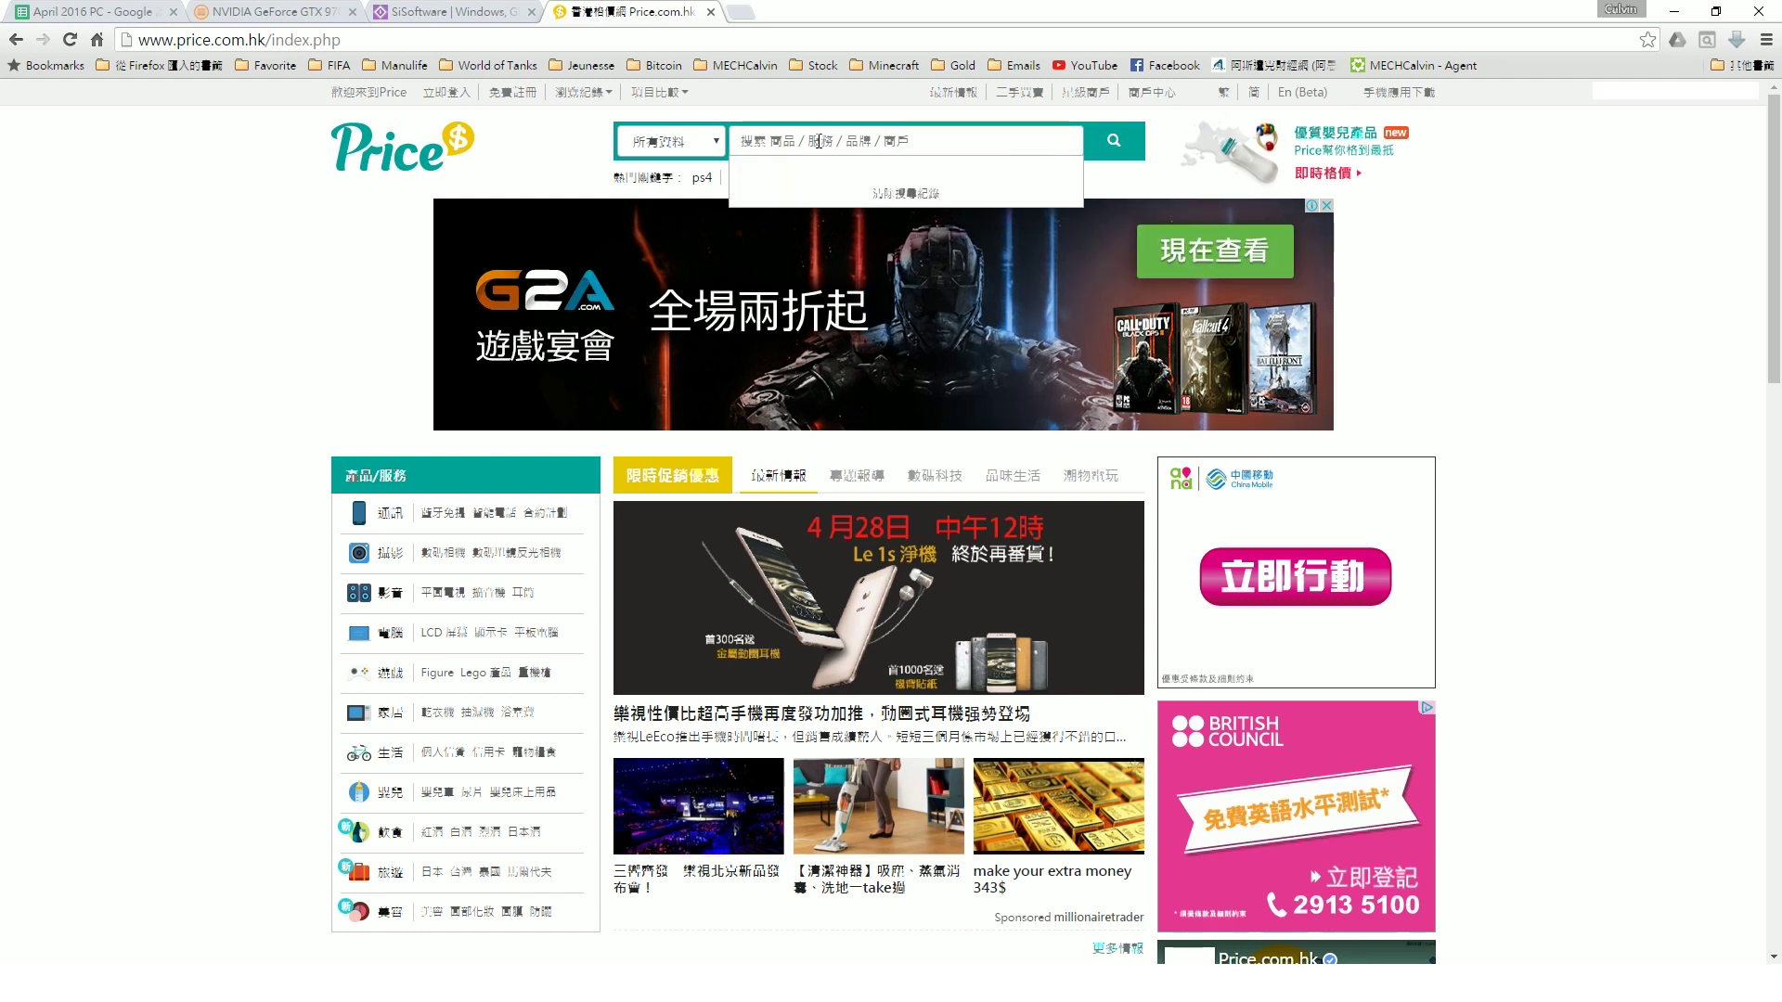
text(500W)
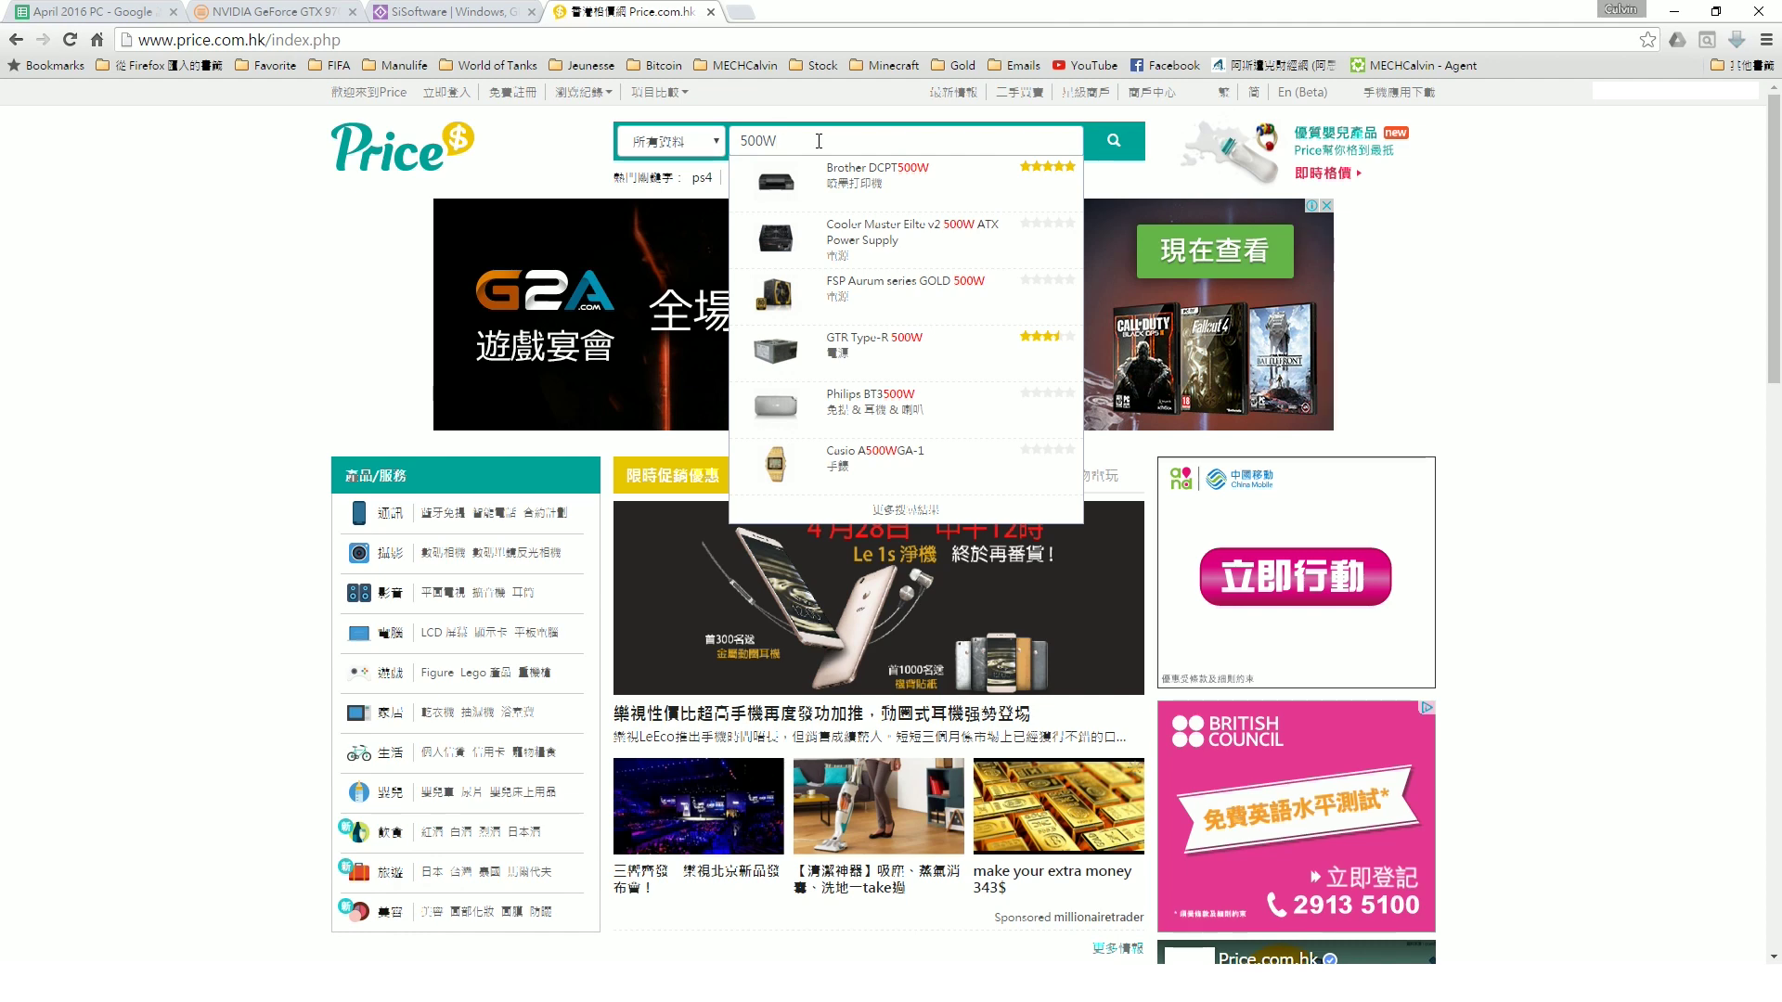
key(Return)
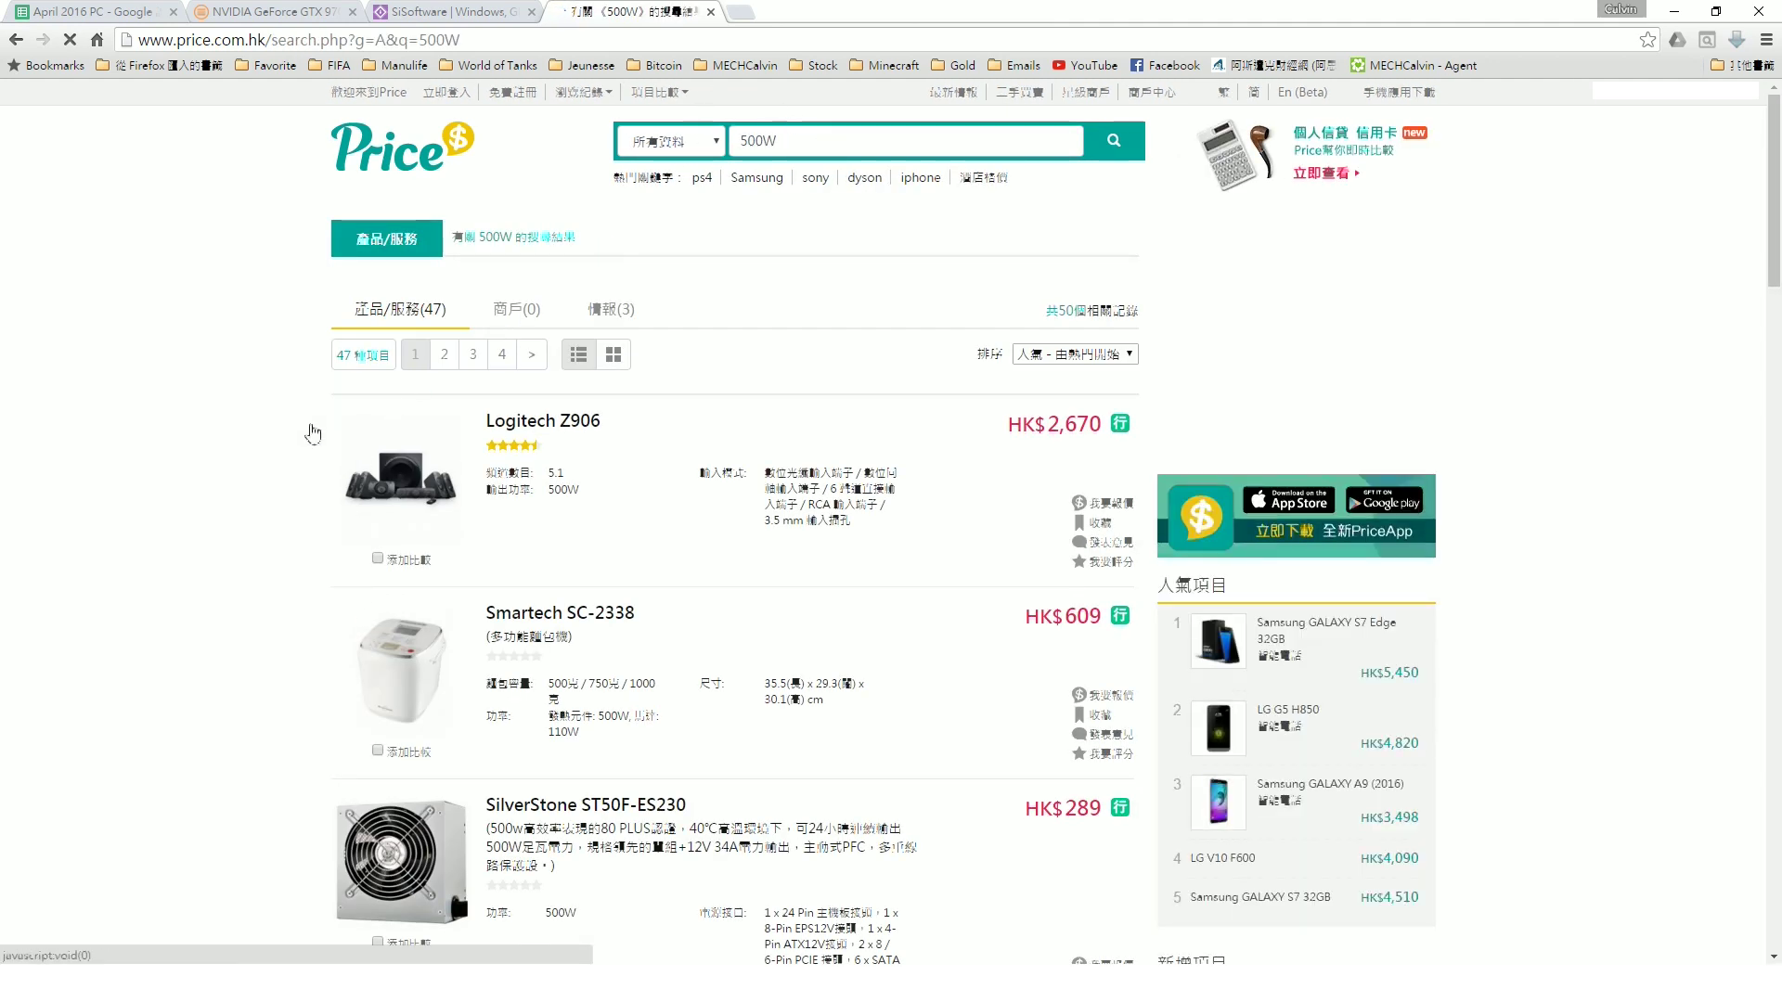
click(1082, 356)
click(1077, 431)
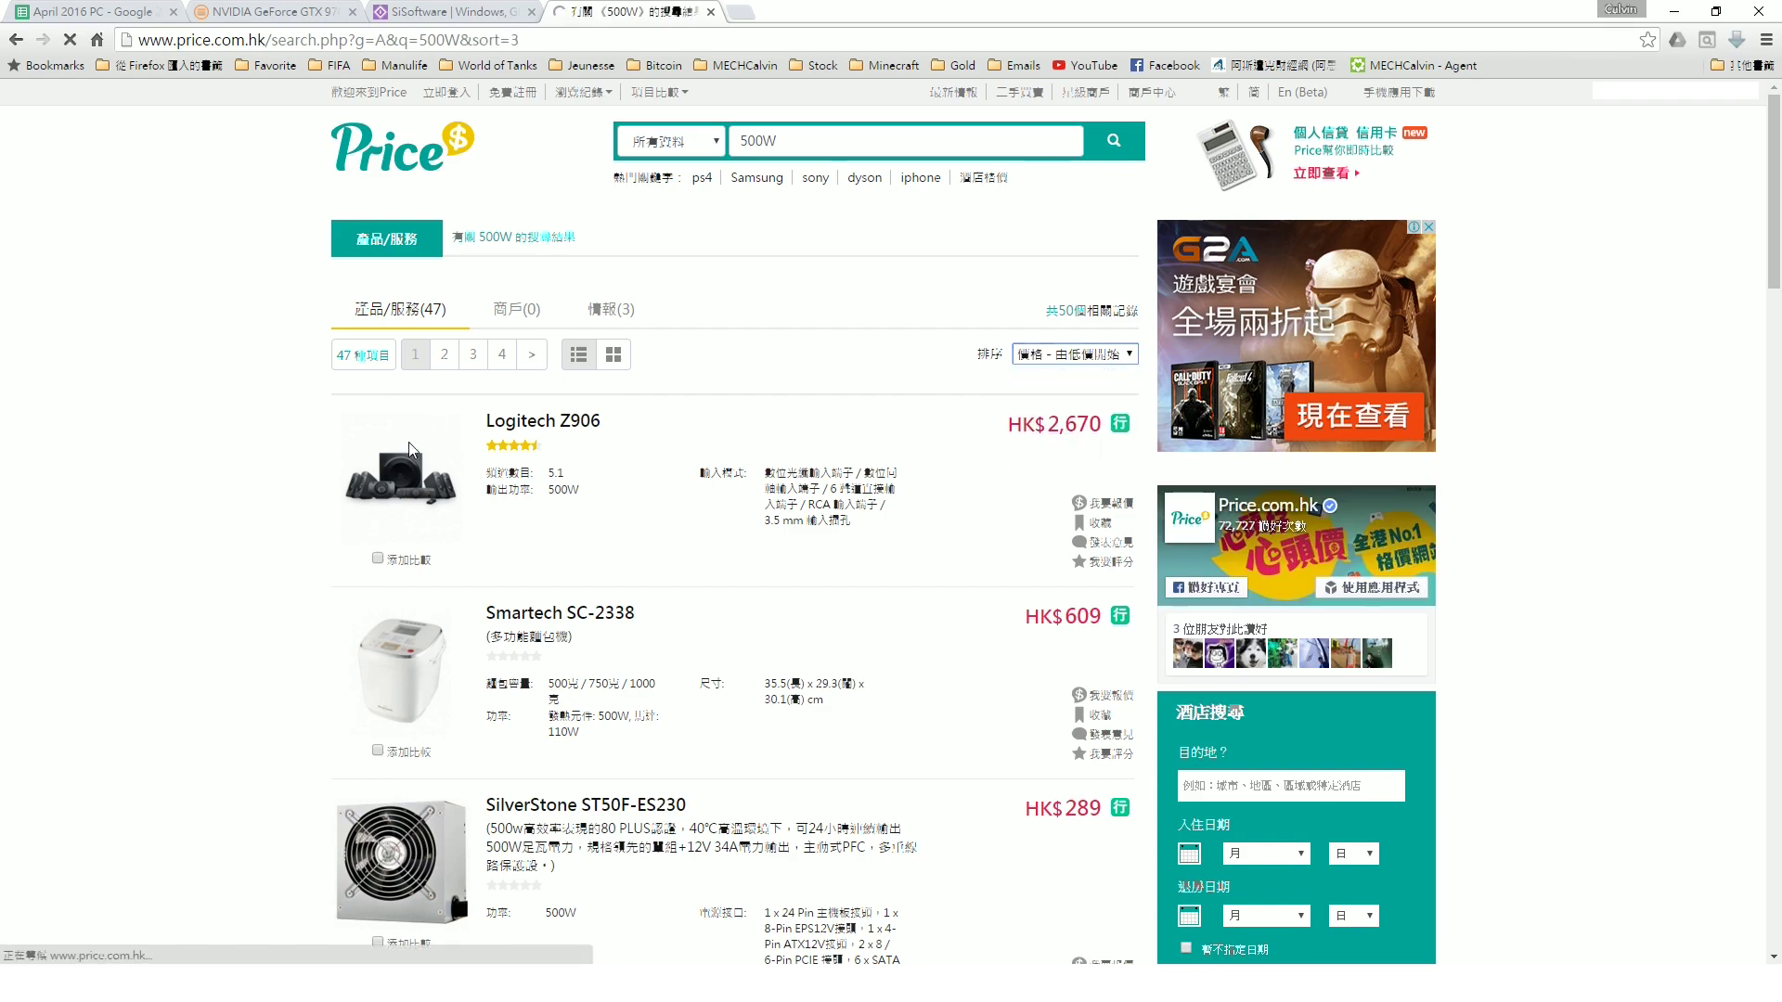
- Examine the 500W power supplies in the sorted results, comparing their brands, specifications and prices
scroll(327, 464, down, 5)
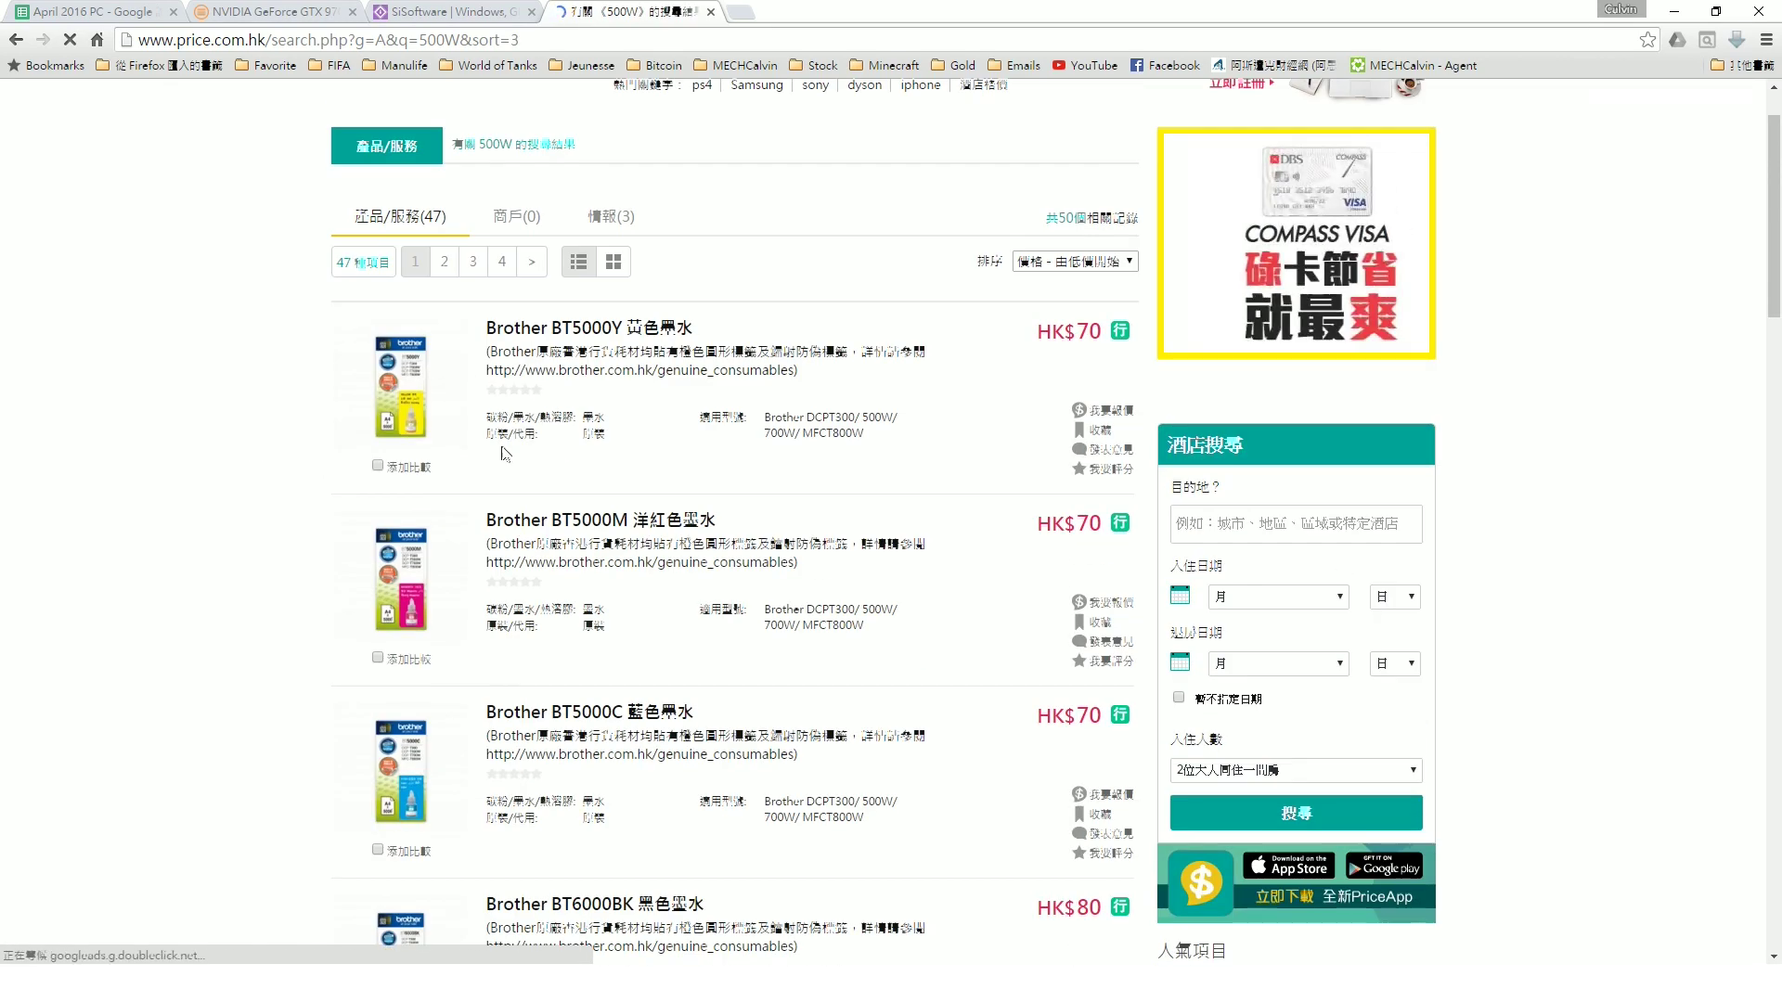
scroll(292, 467, down, 5)
scroll(297, 467, down, 2)
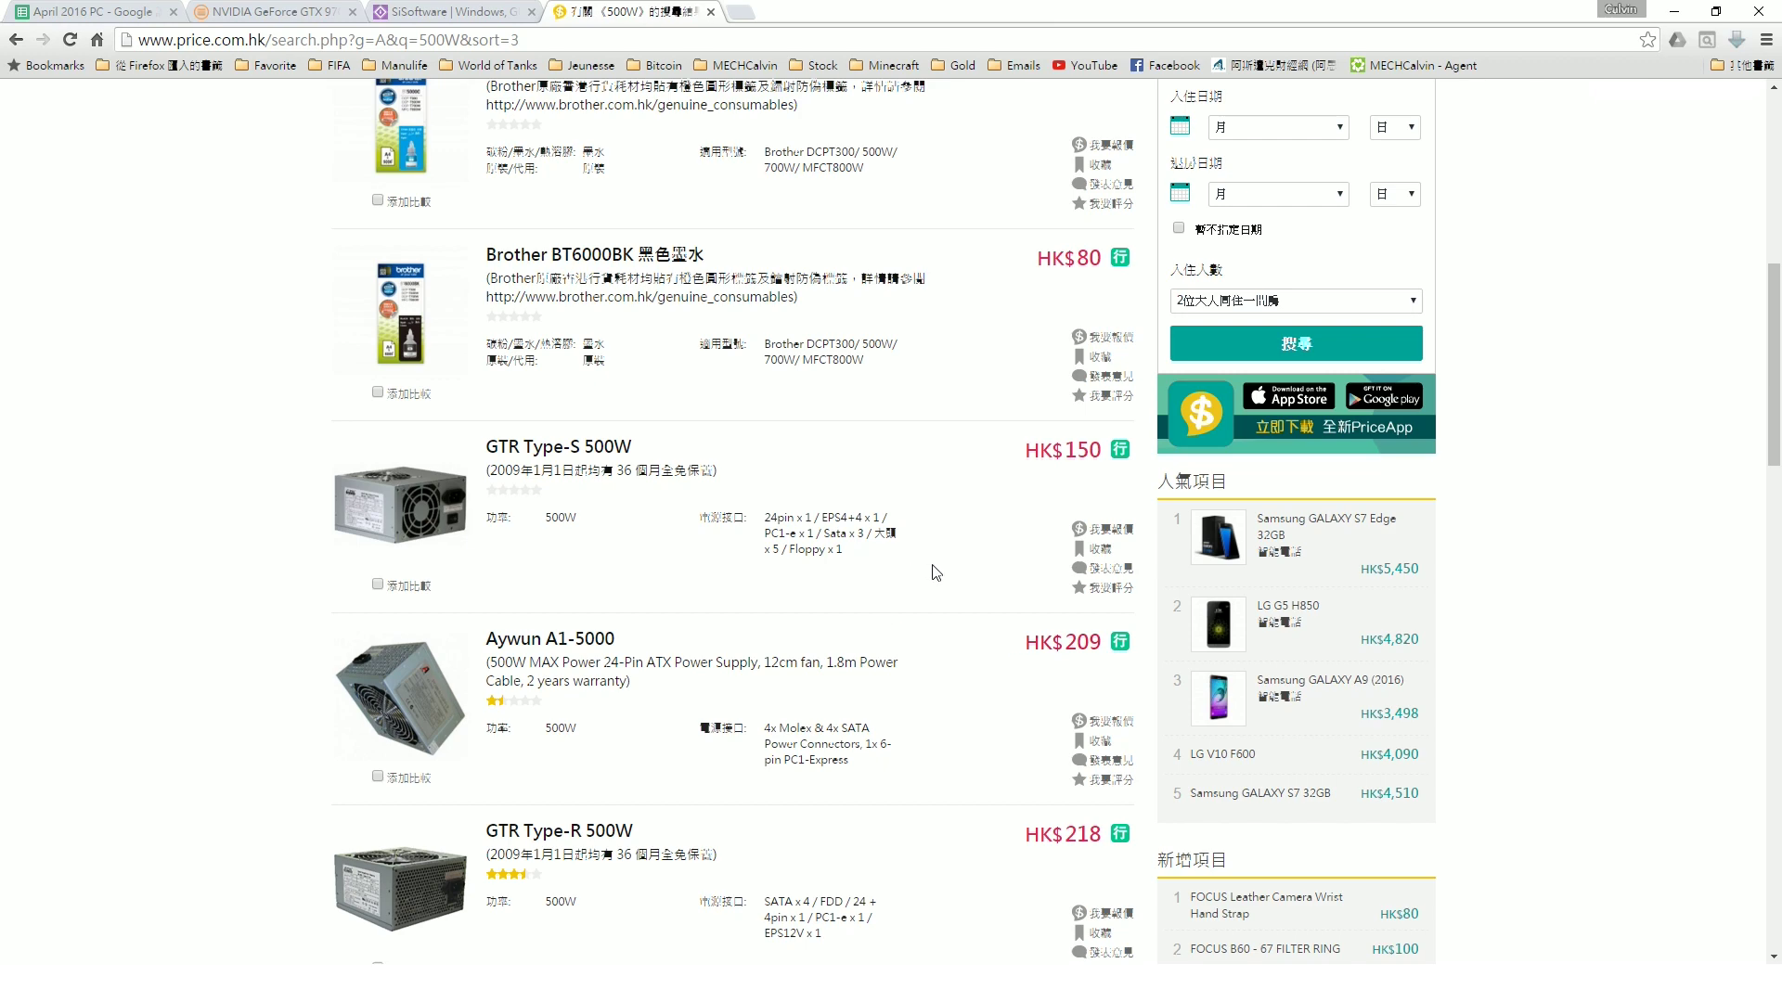
scroll(939, 571, down, 3)
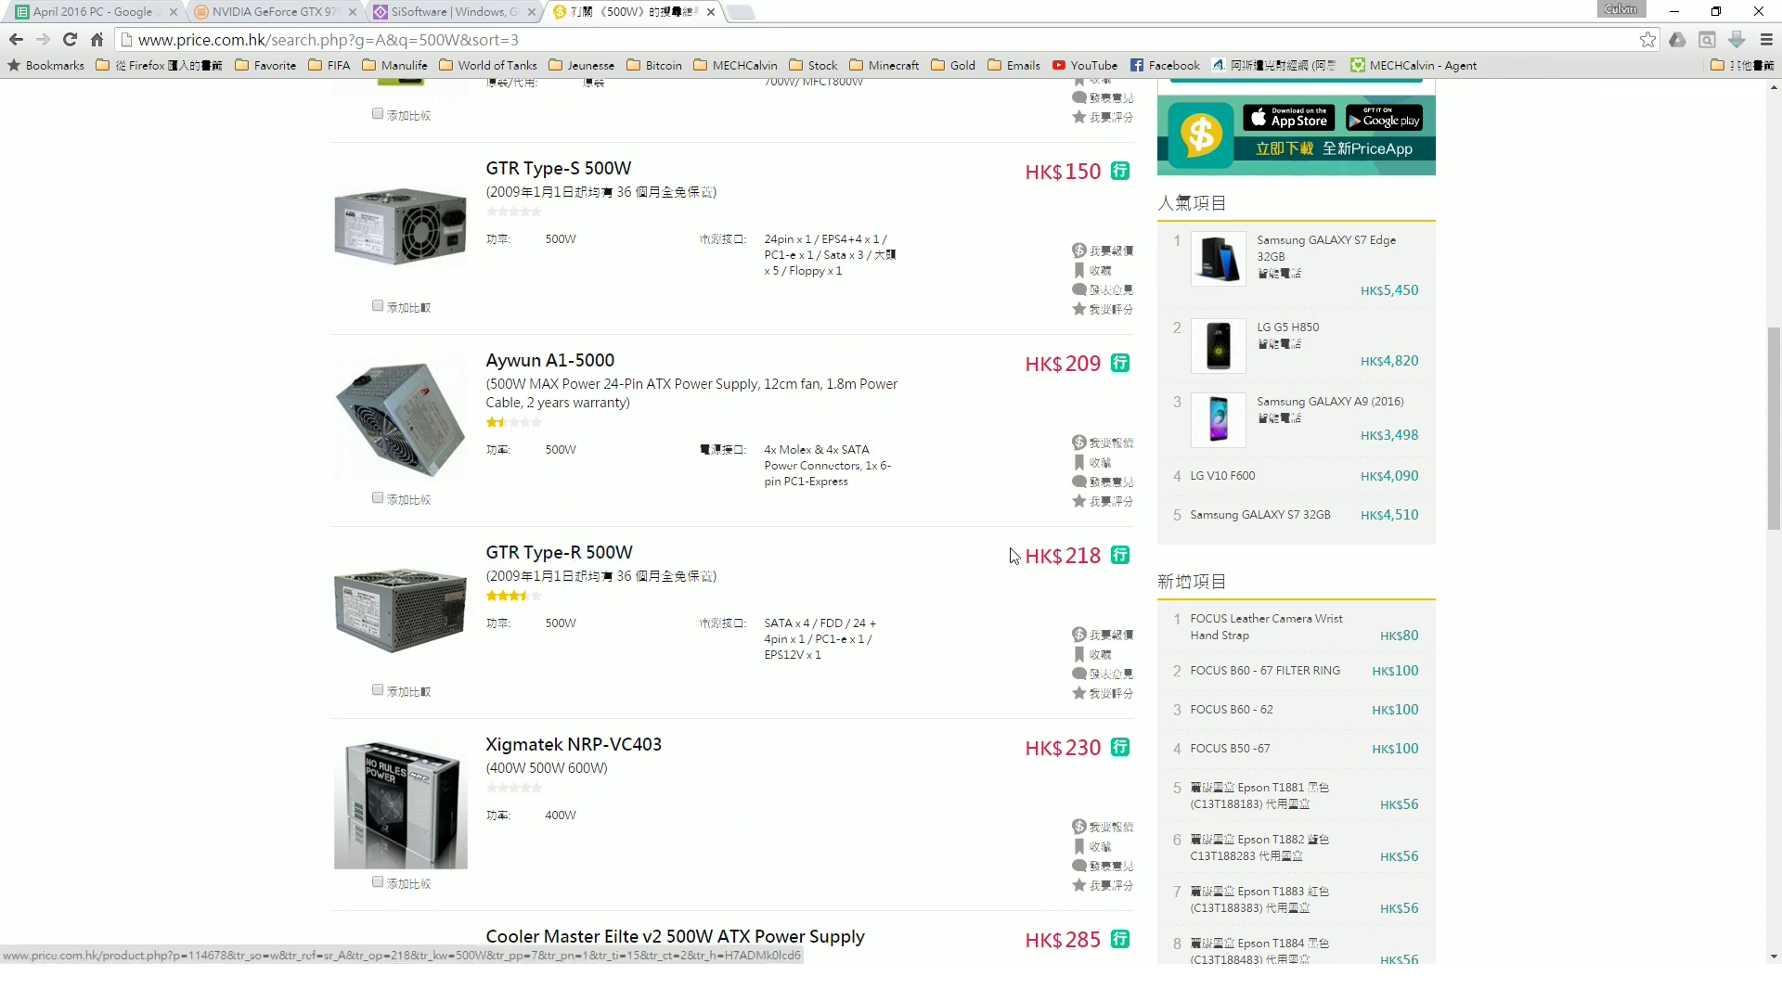
scroll(884, 594, down, 1)
scroll(885, 594, down, 3)
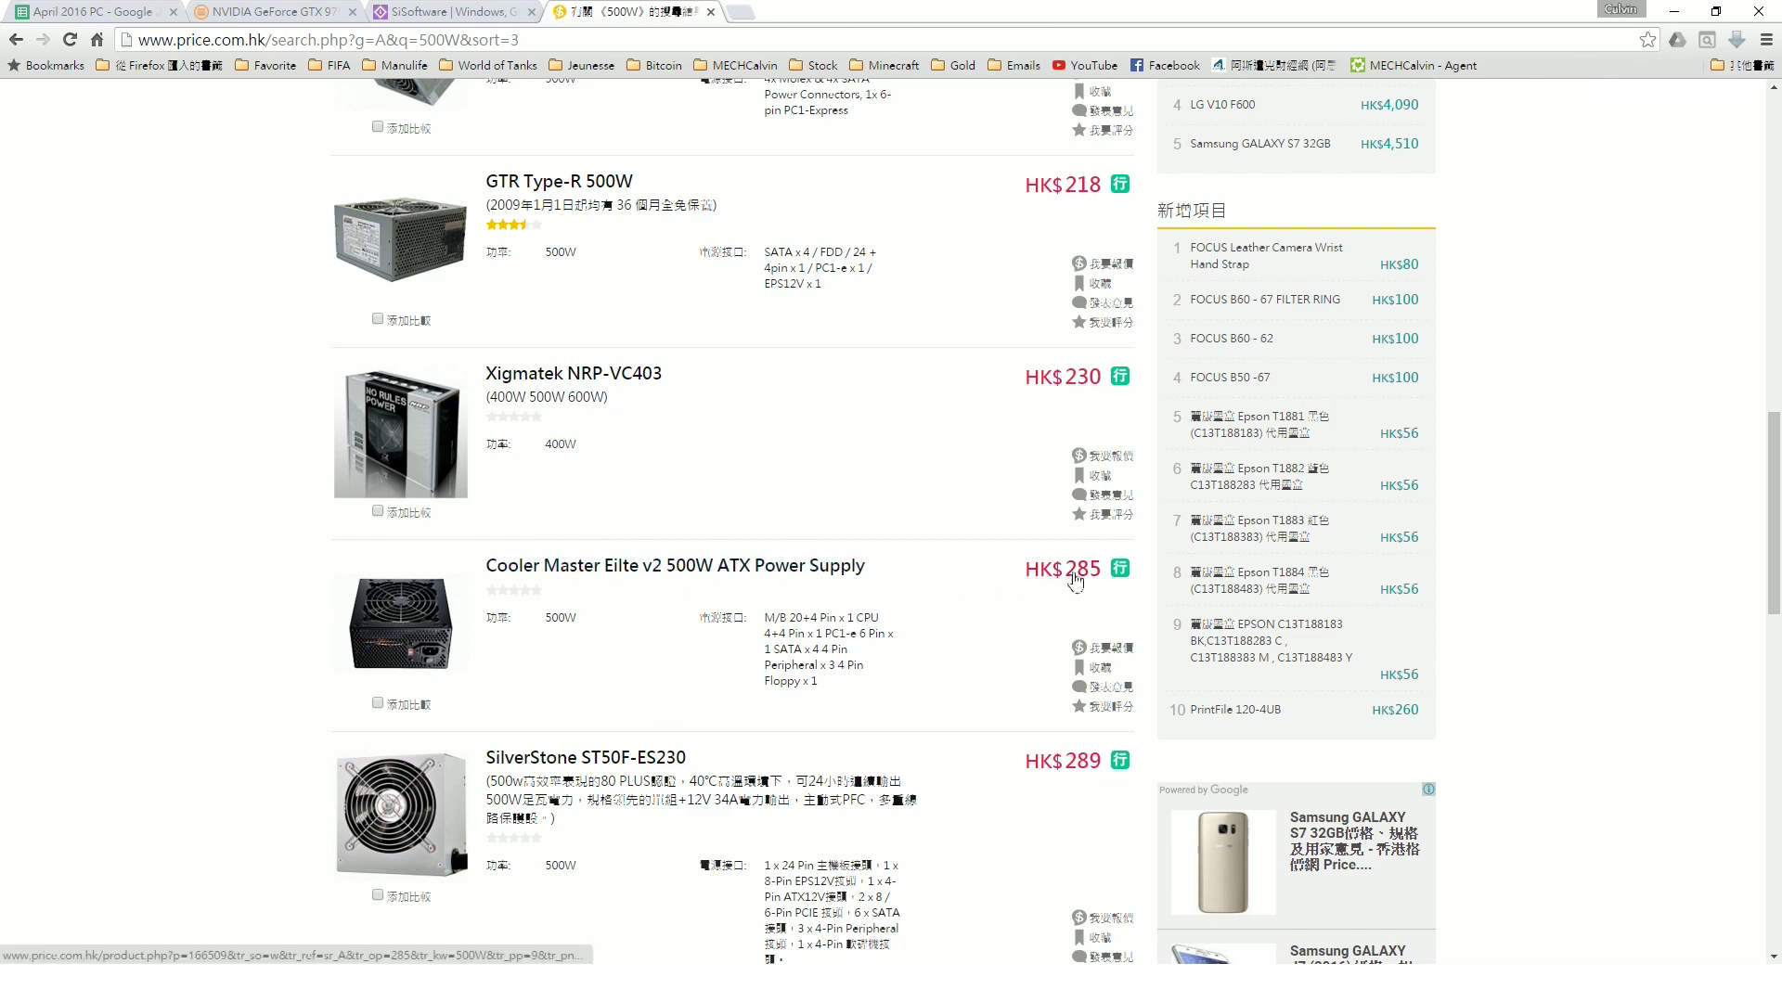
scroll(925, 605, down, 1)
scroll(926, 605, down, 3)
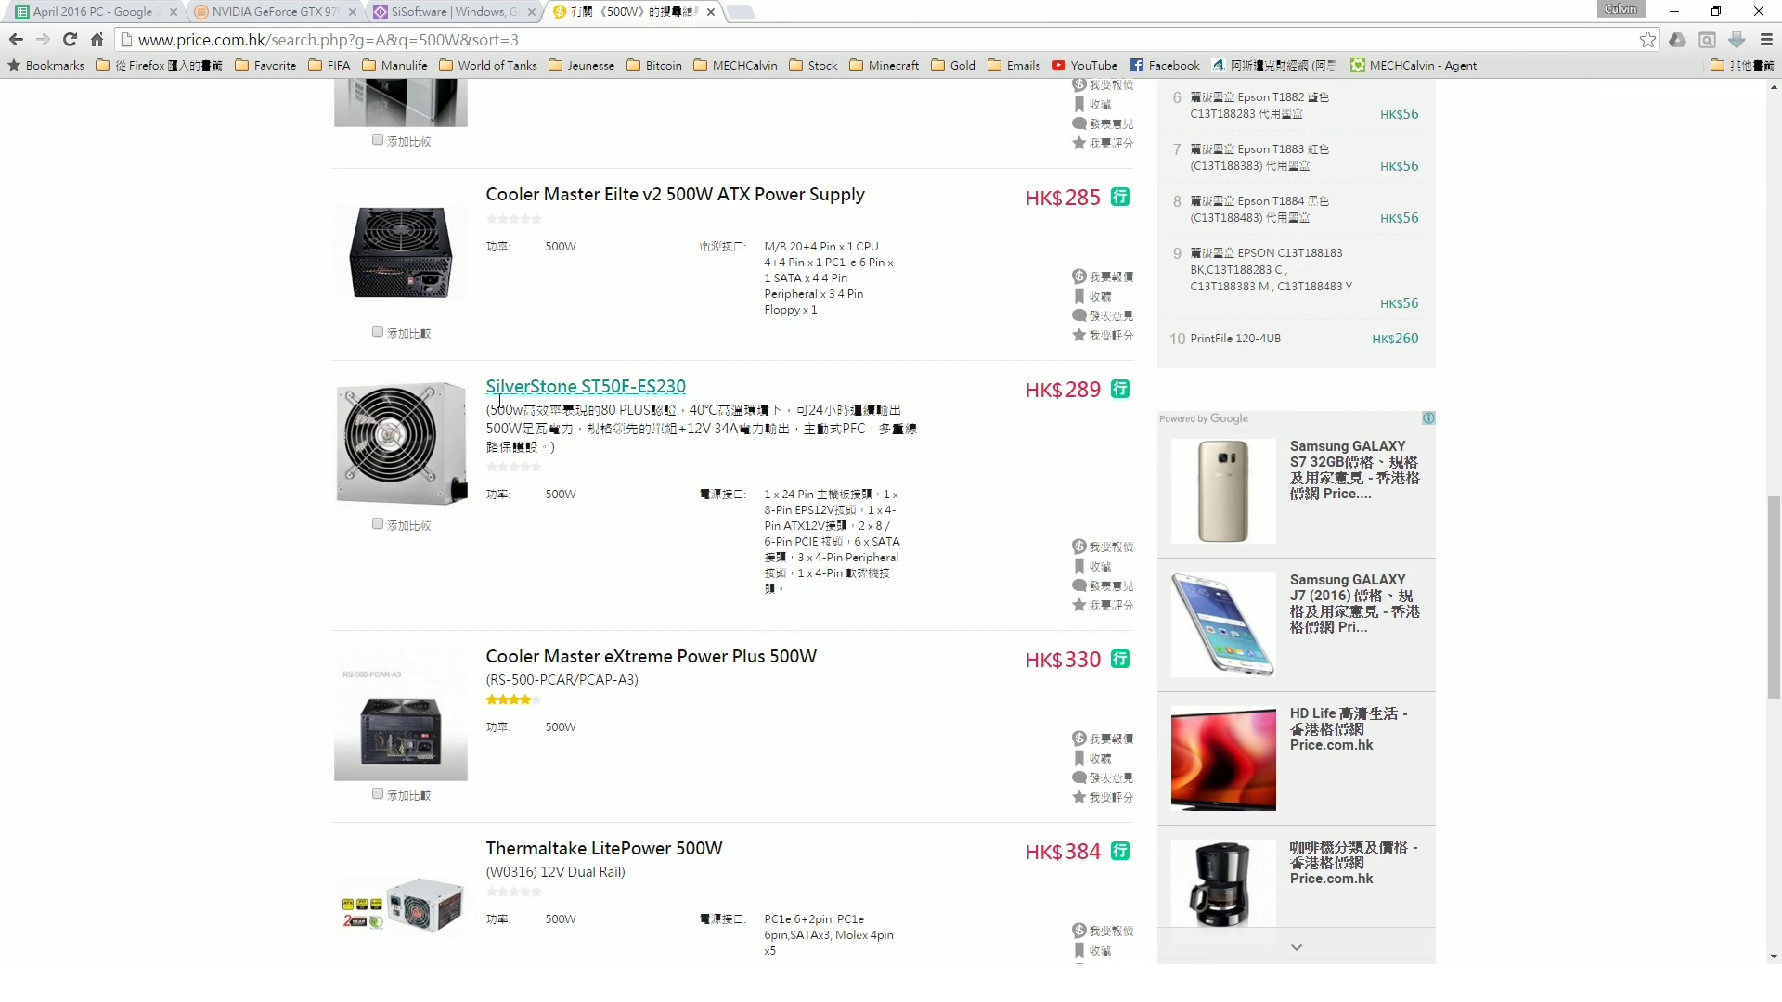
scroll(778, 575, down, 3)
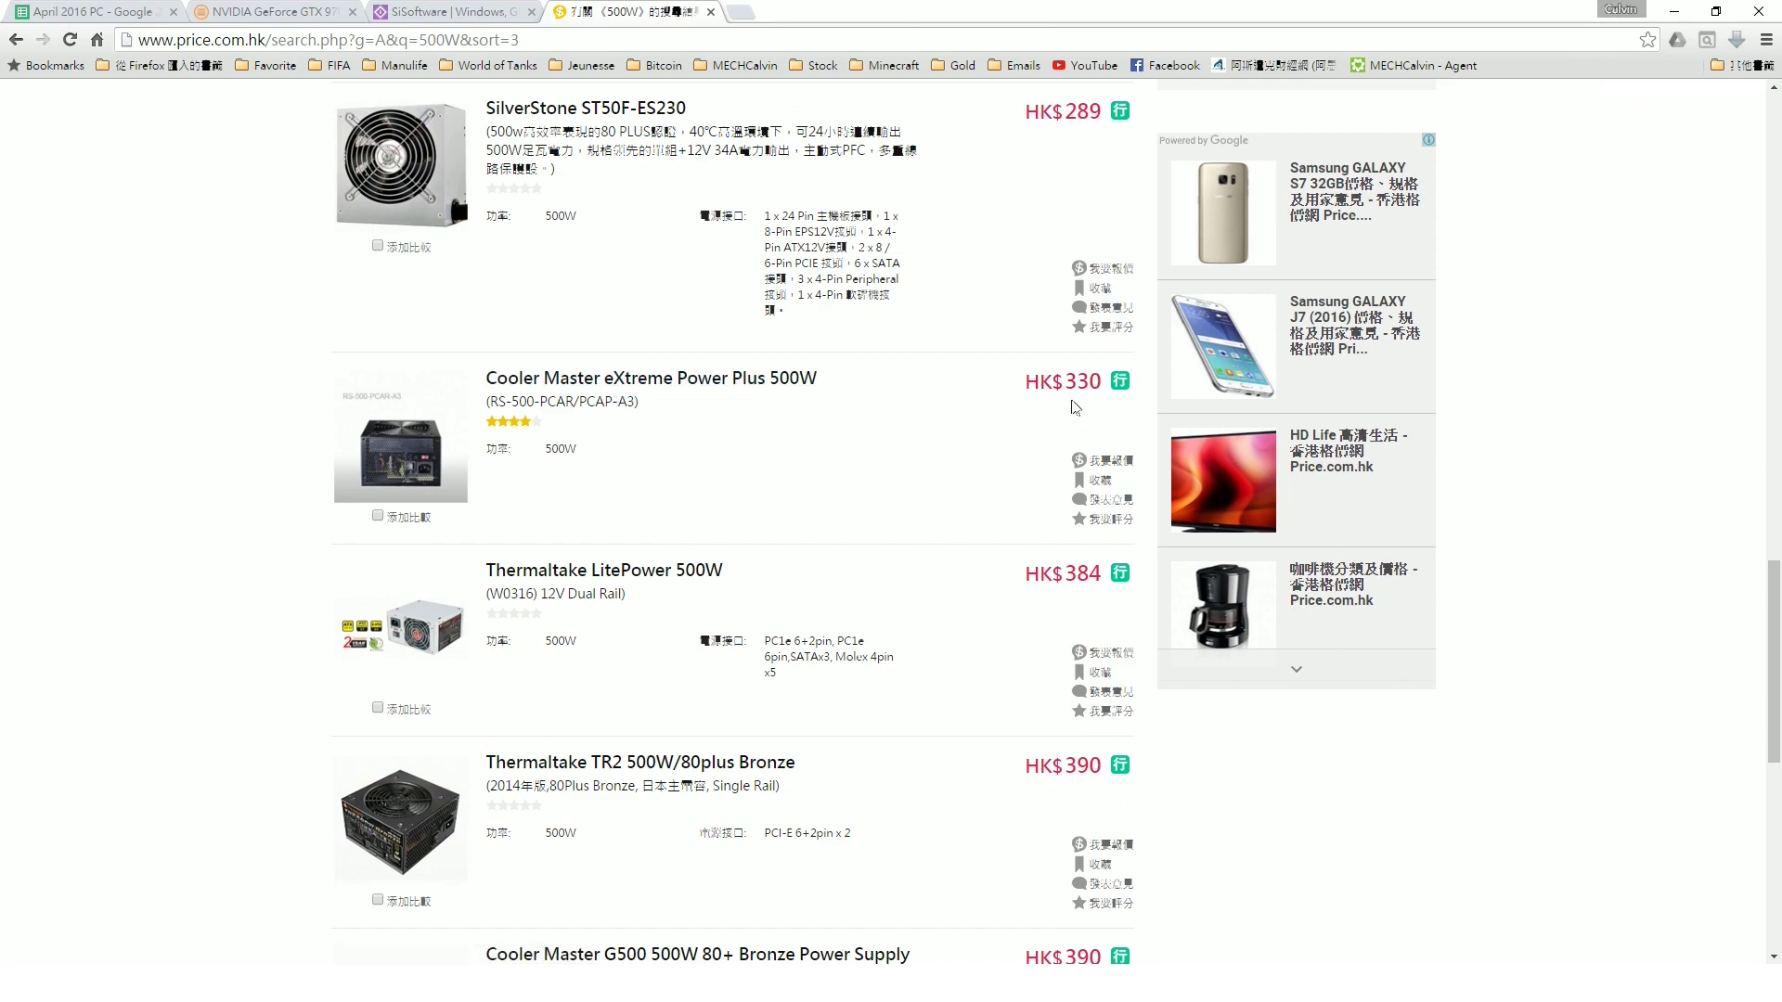
scroll(970, 420, up, 10)
scroll(990, 402, up, 3)
scroll(958, 461, down, 10)
scroll(935, 462, down, 3)
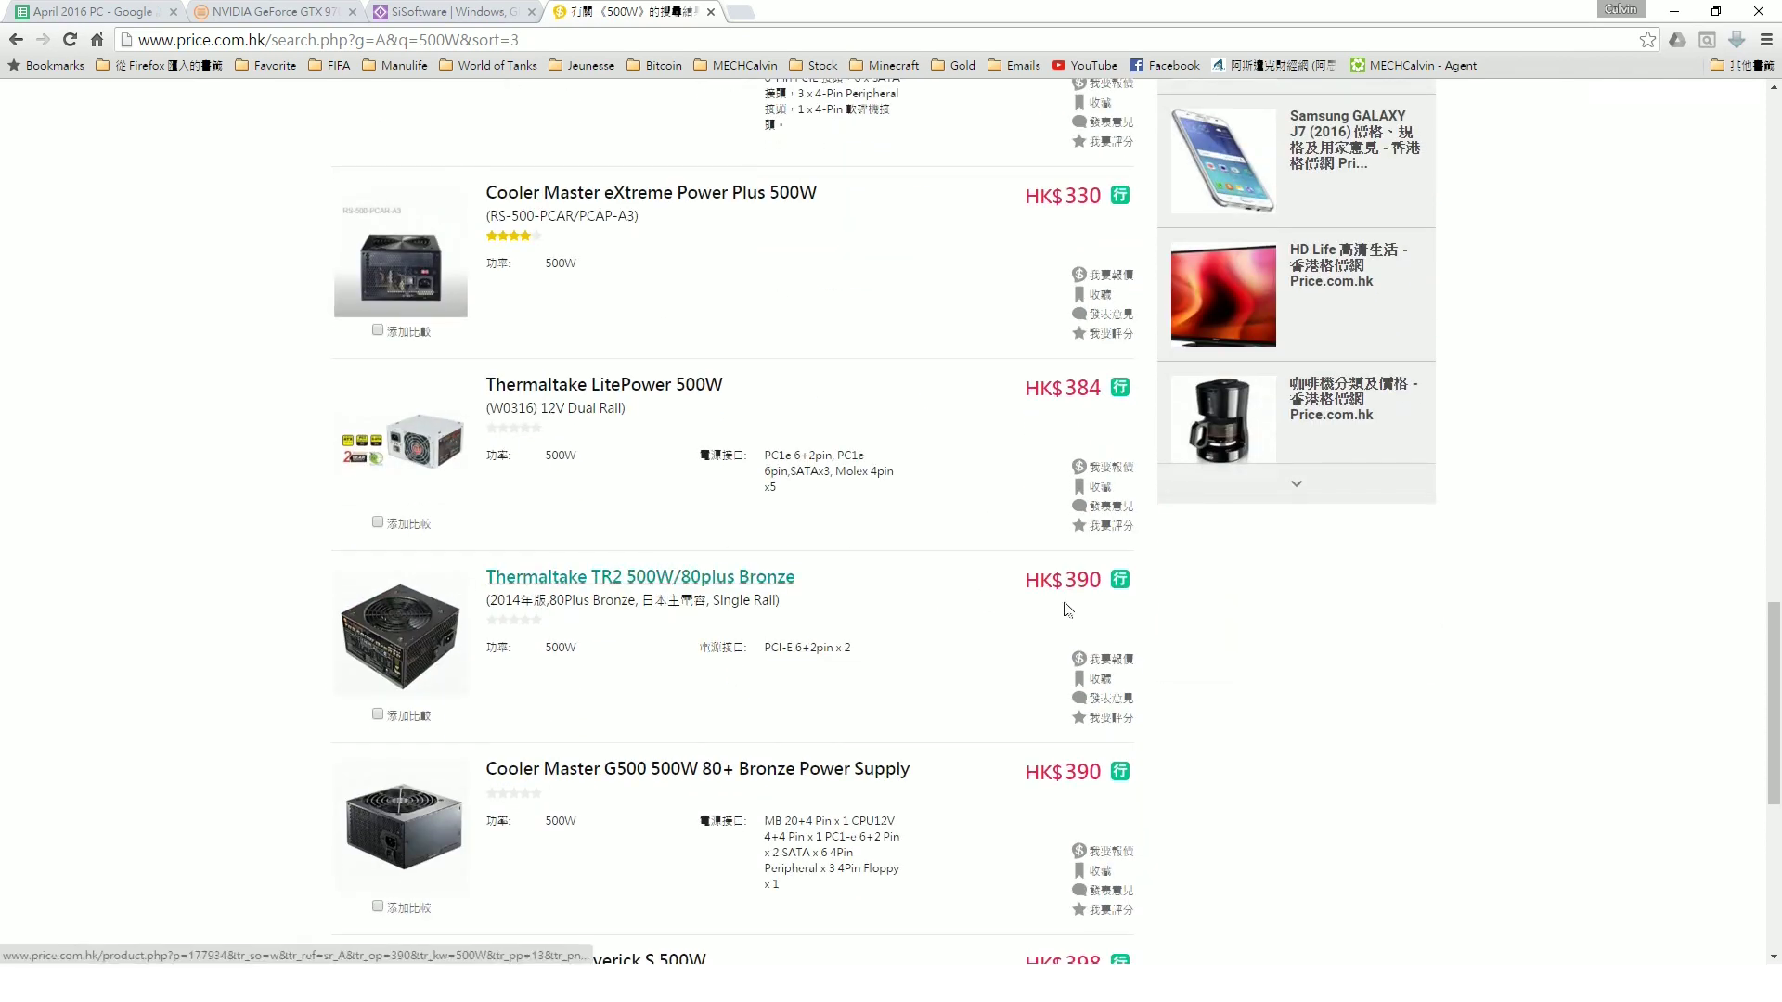
scroll(1083, 599, down, 3)
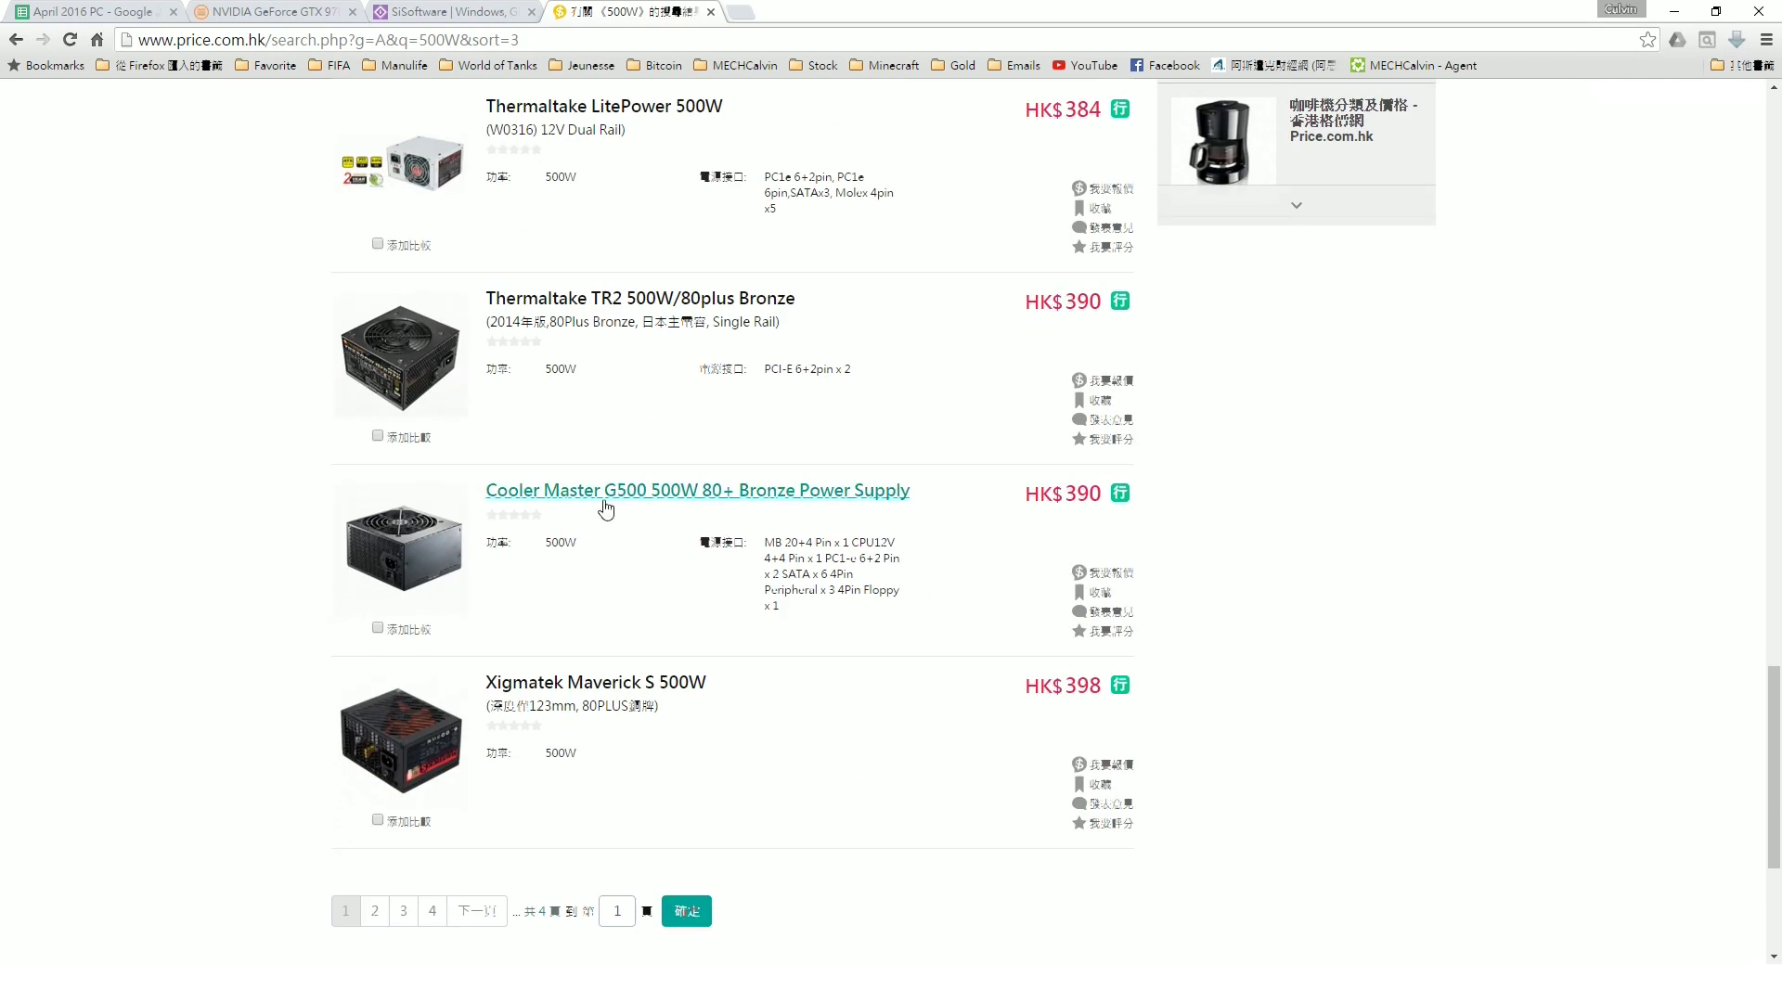
- Open page 2 of the 500W search results and compare the listed power supplies' brands, efficiency ratings and prices
scroll(1066, 569, down, 3)
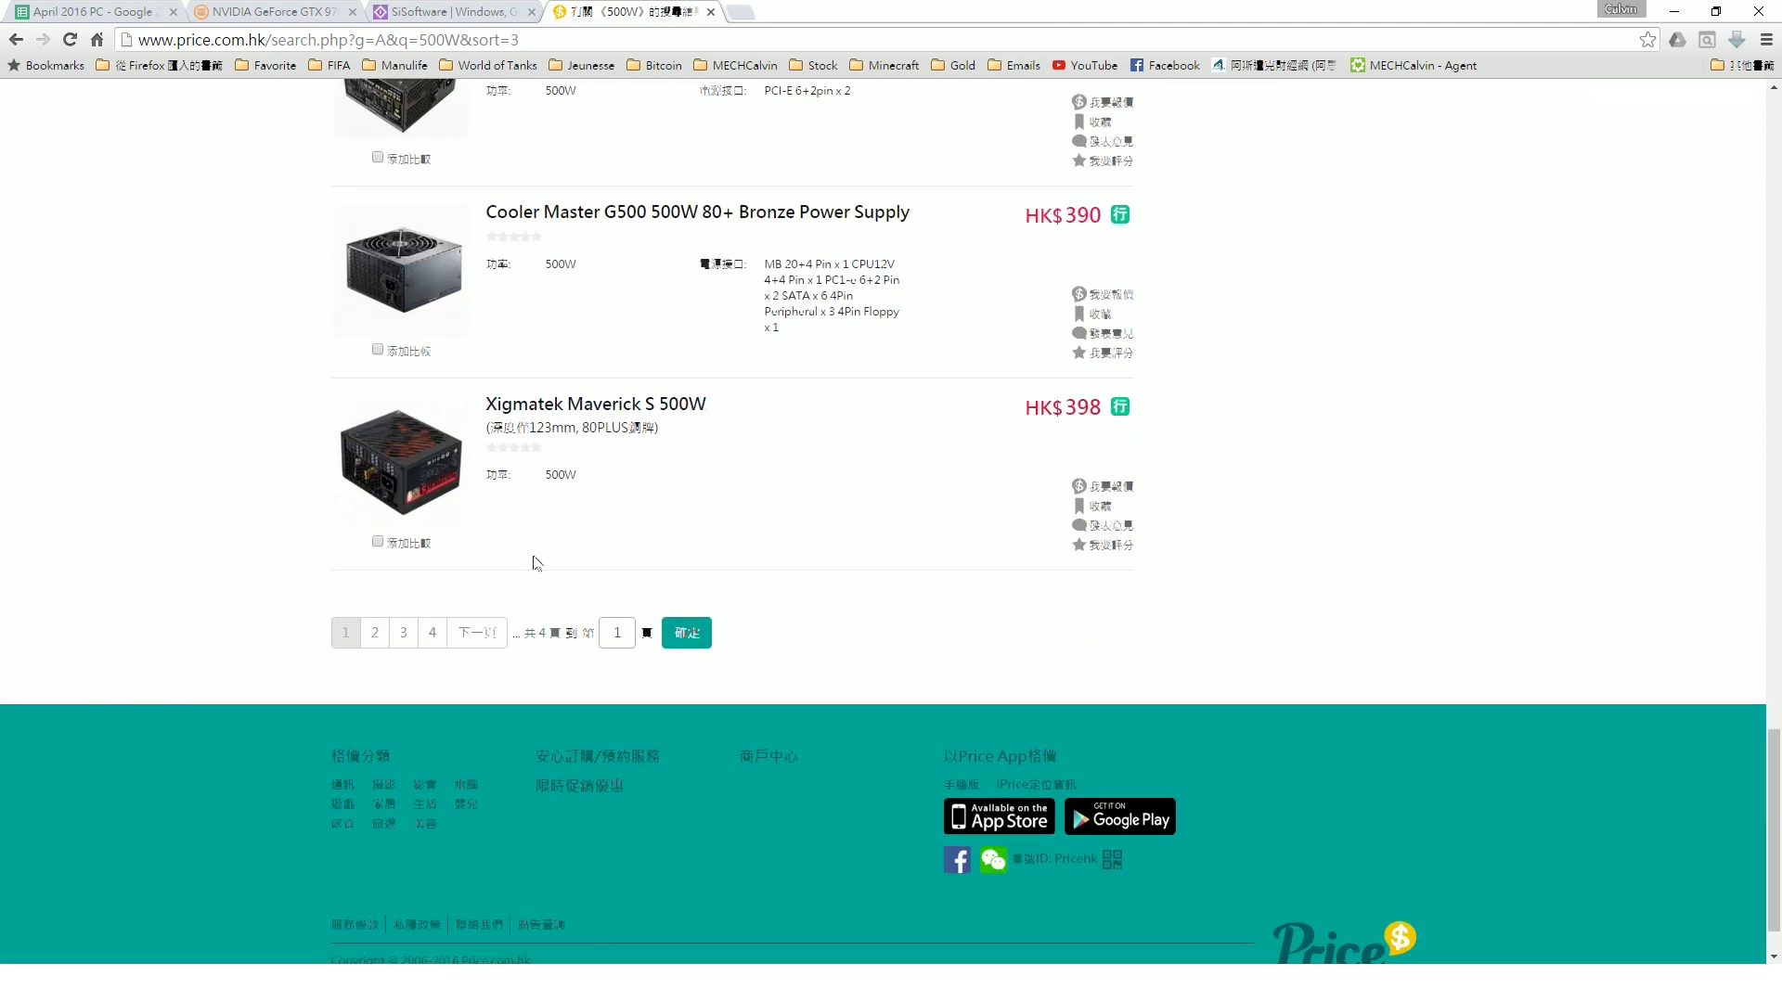
click(383, 638)
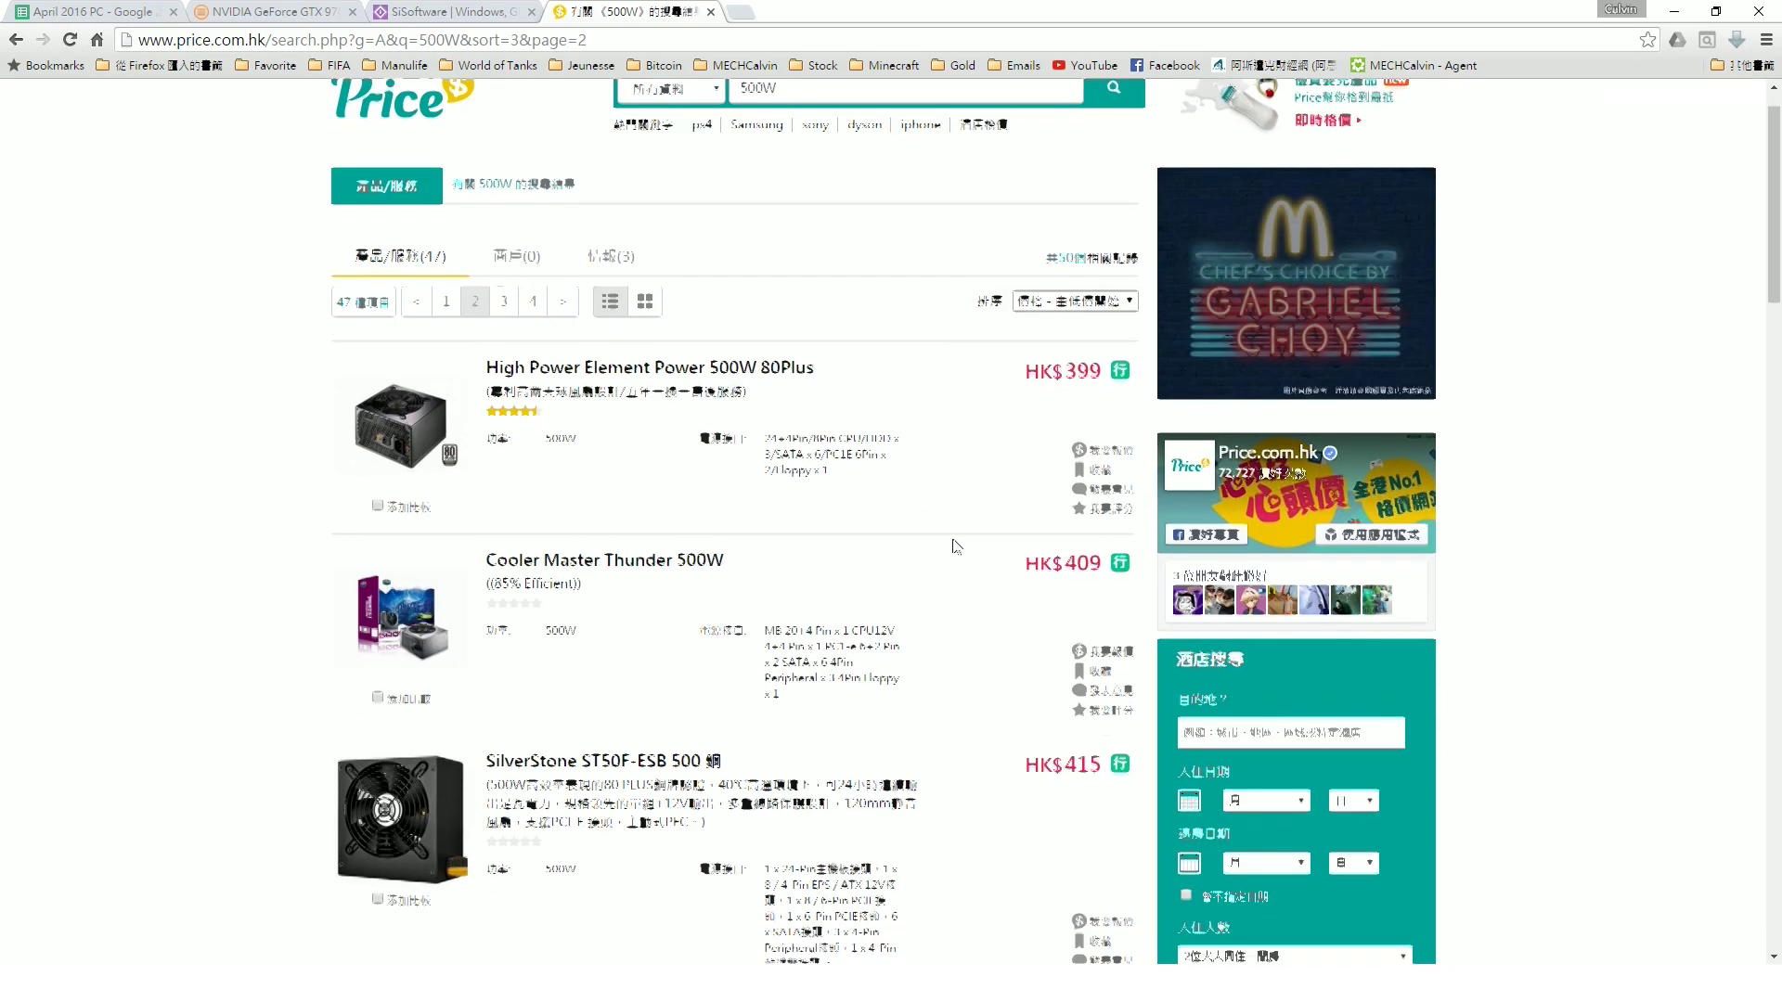
scroll(918, 538, down, 5)
scroll(927, 482, down, 5)
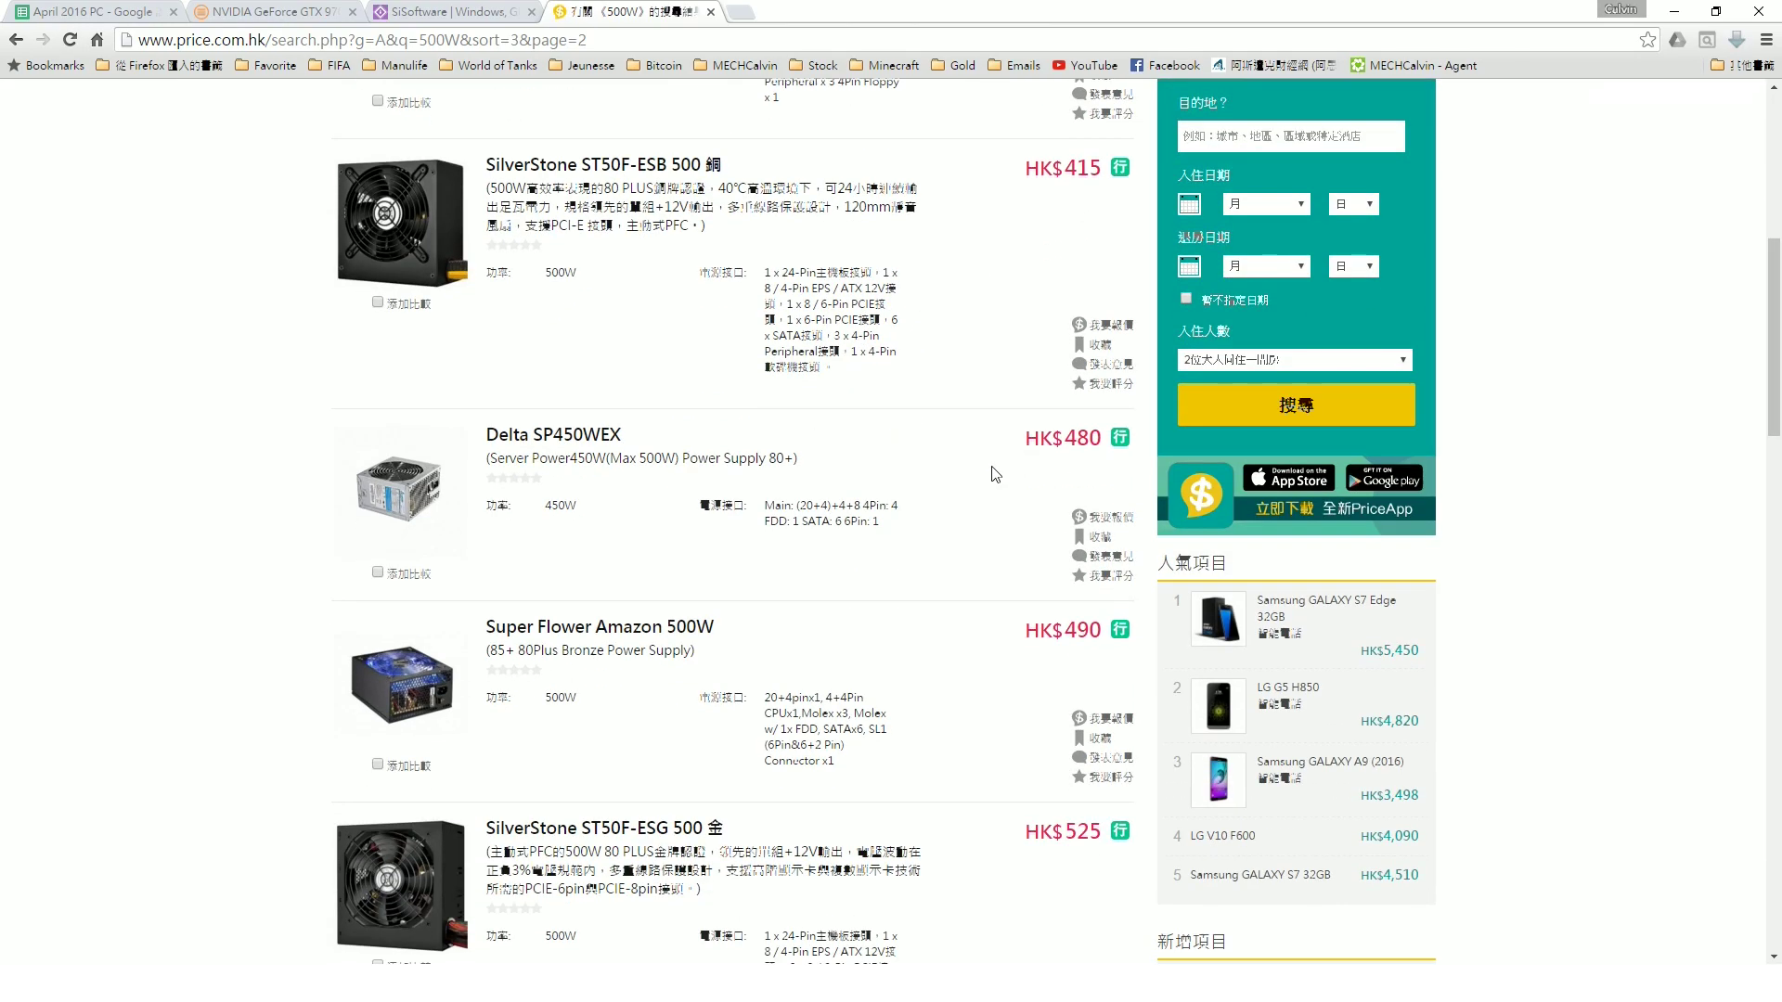
scroll(951, 463, down, 8)
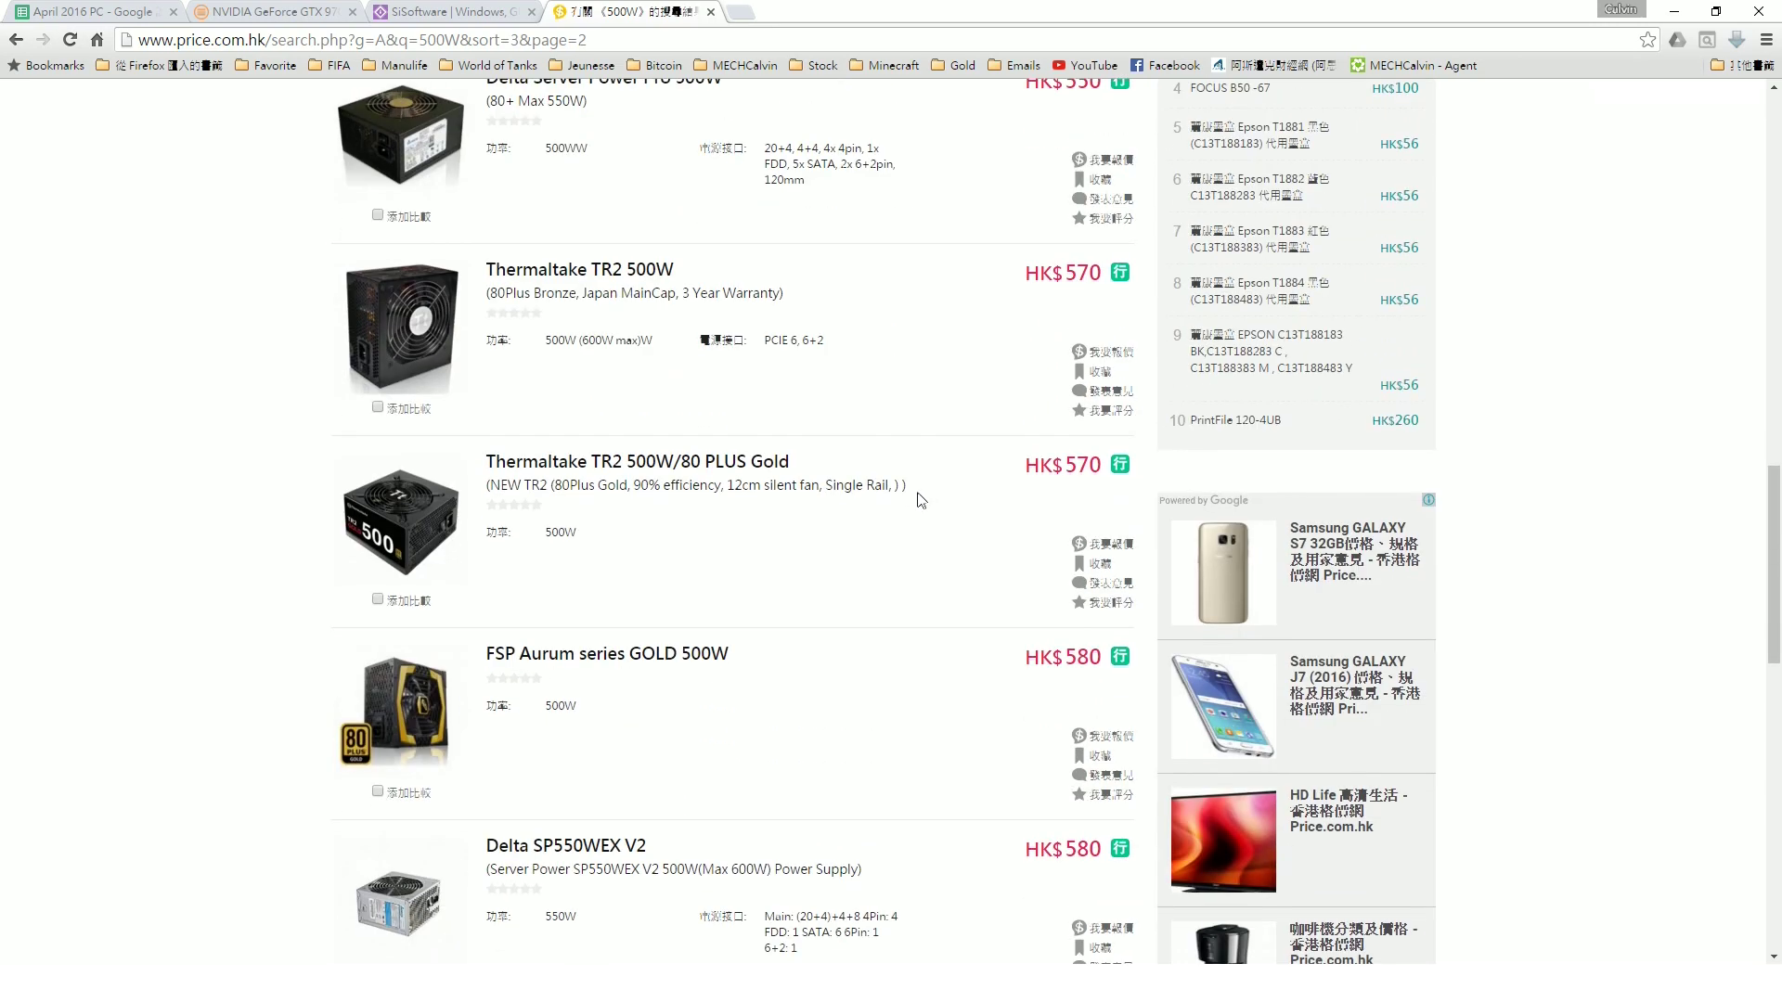
scroll(956, 572, down, 2)
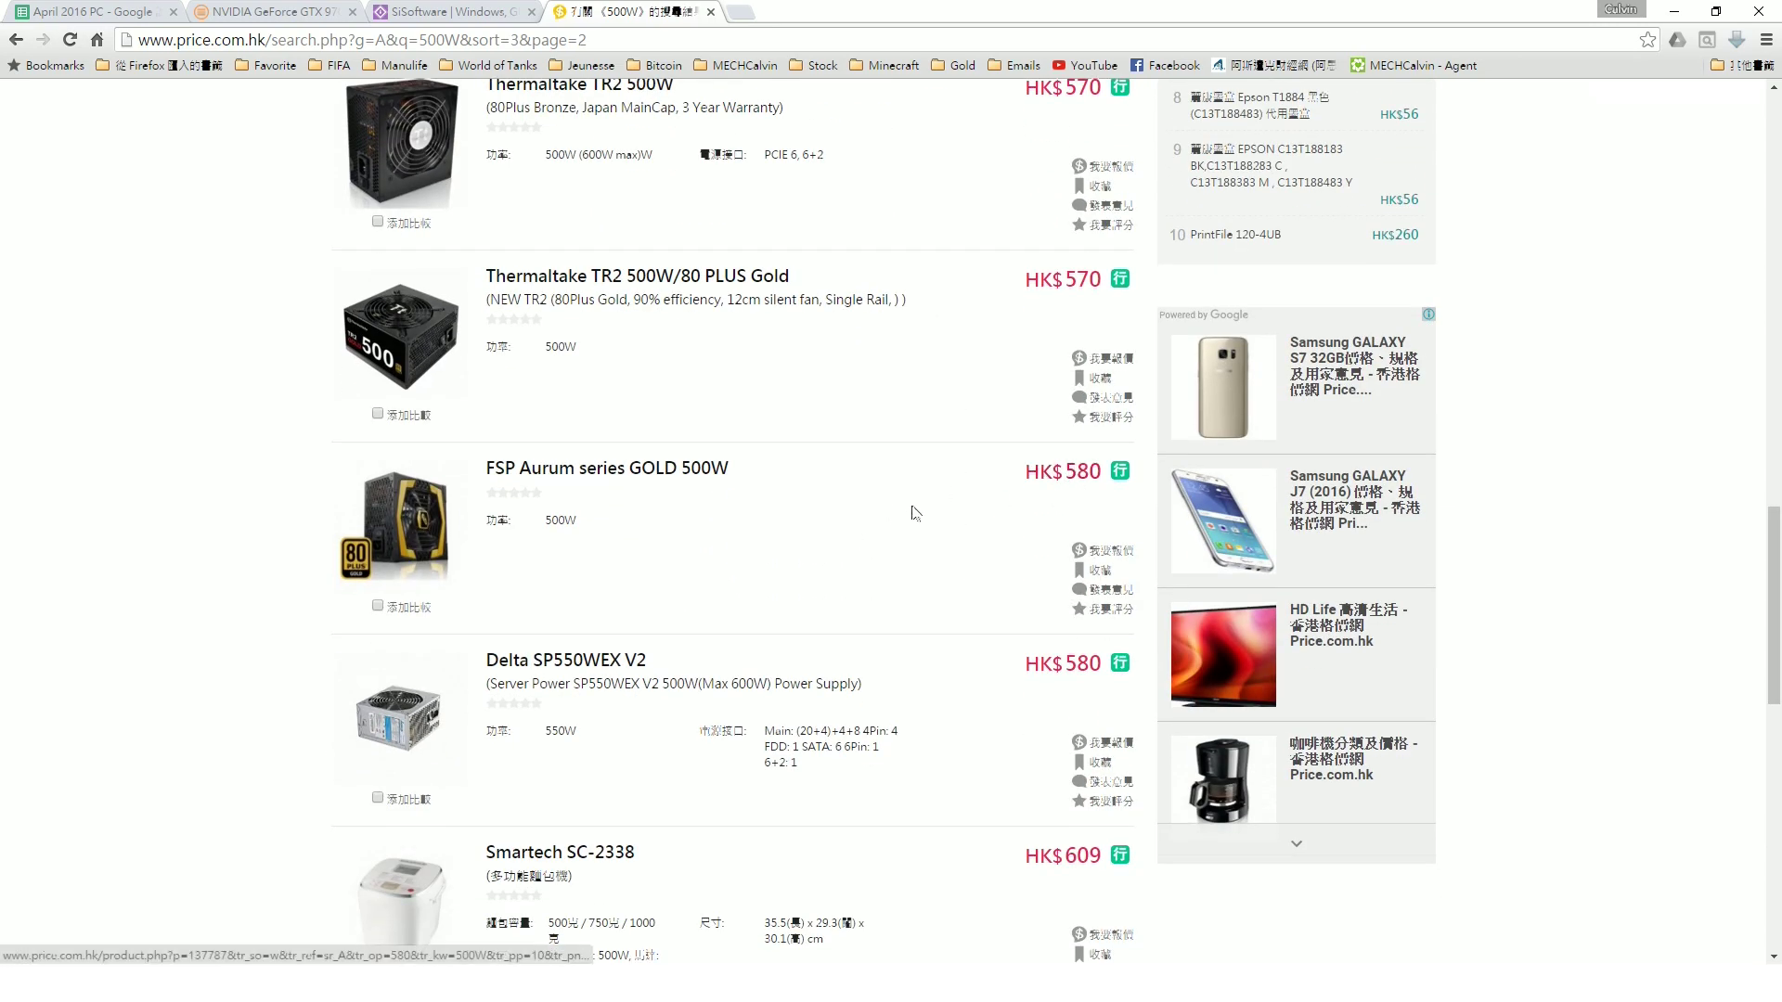
scroll(910, 511, down, 2)
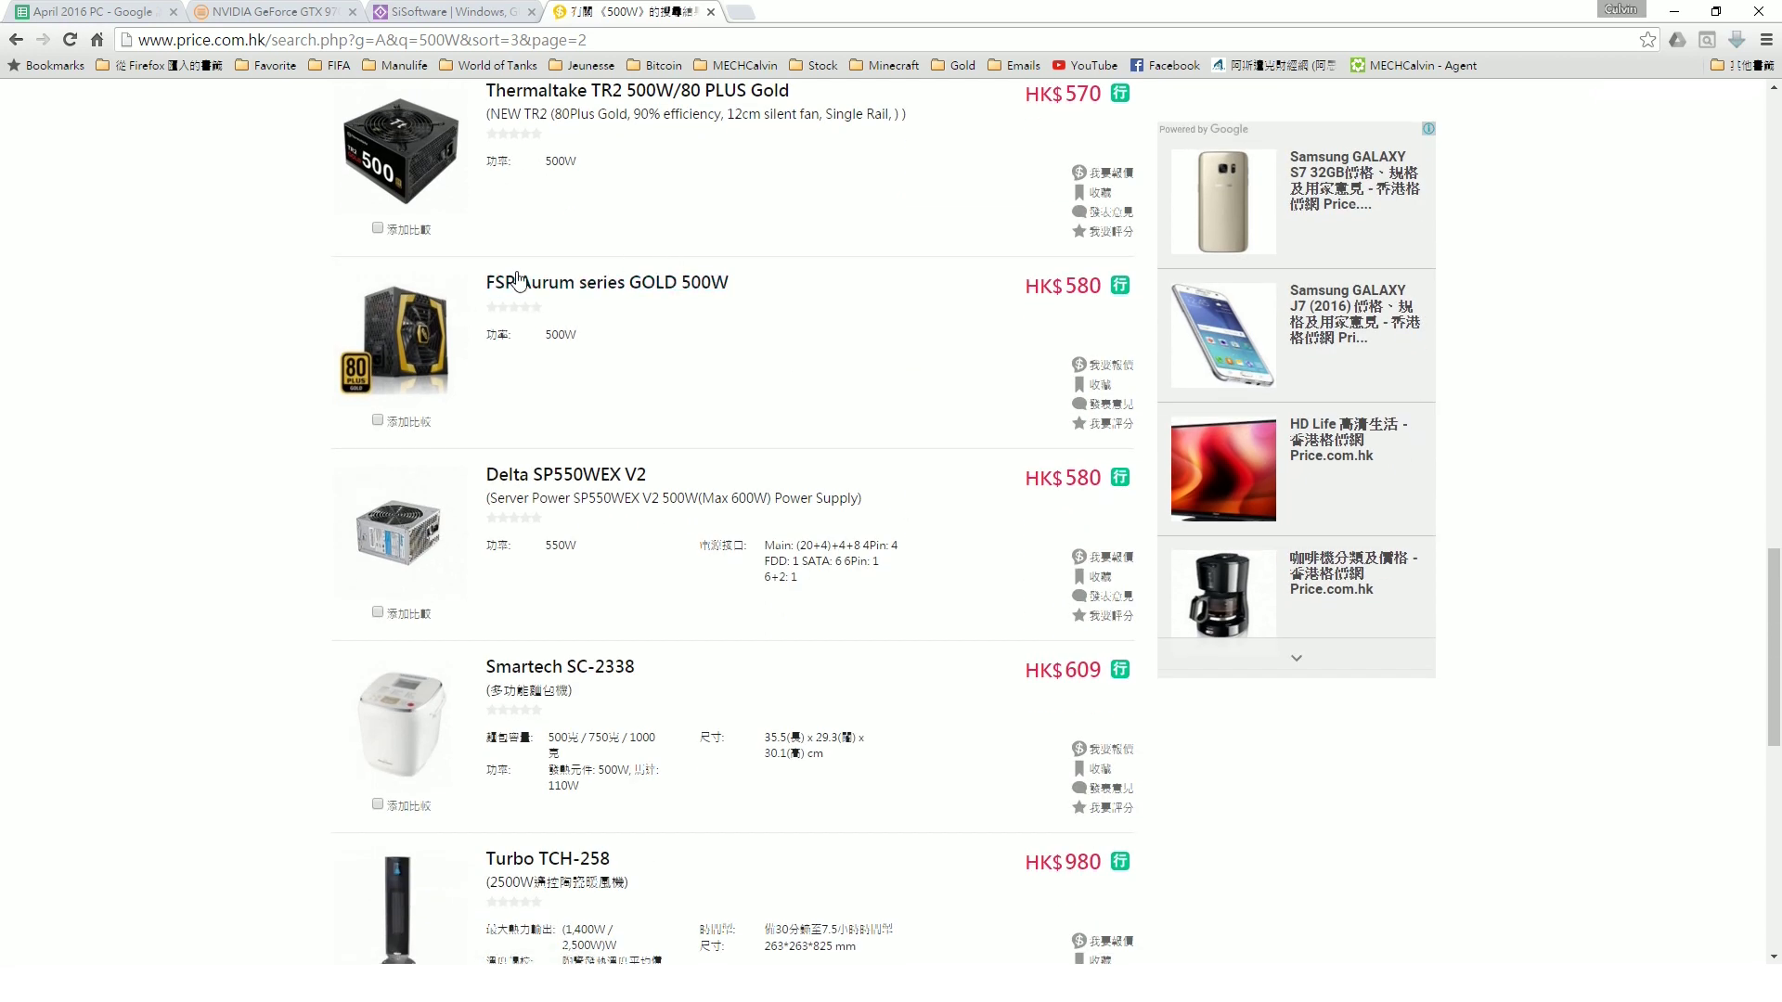
scroll(846, 331, down, 2)
scroll(935, 393, down, 1)
scroll(947, 436, up, 4)
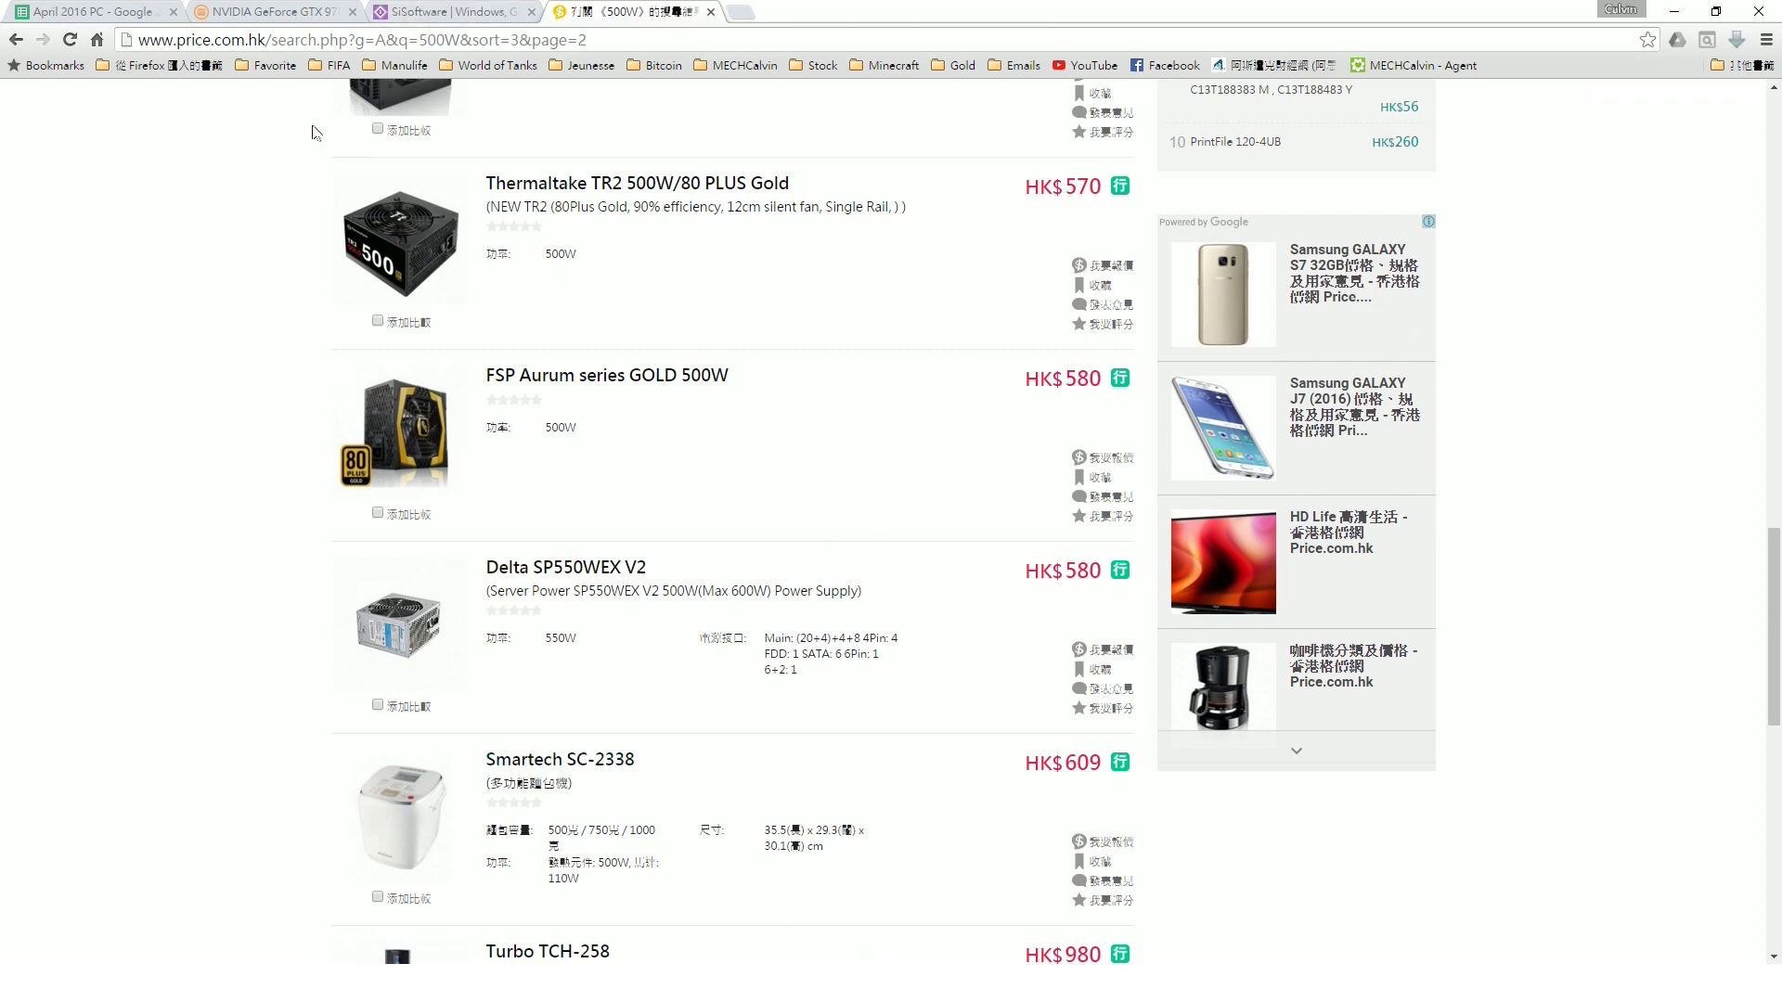
- Return to the April 2016 PC spreadsheet and select the Power Supply entry in the Items column
key(ctrl+1)
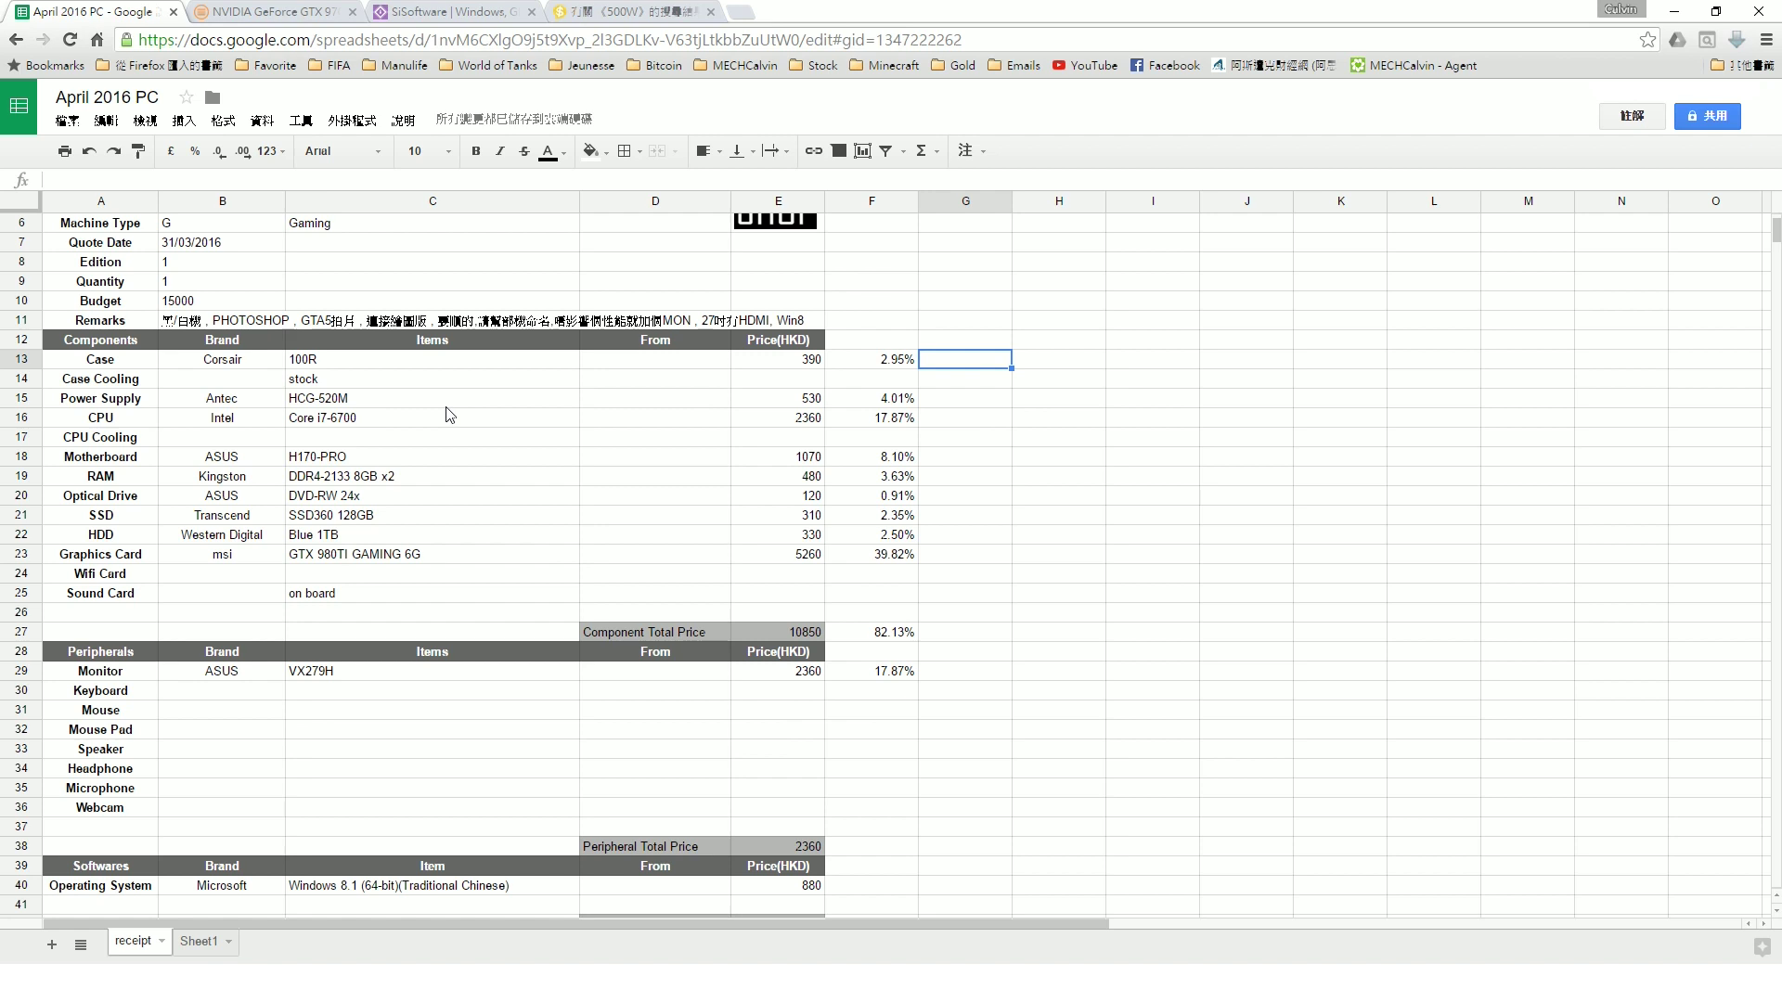
click(472, 405)
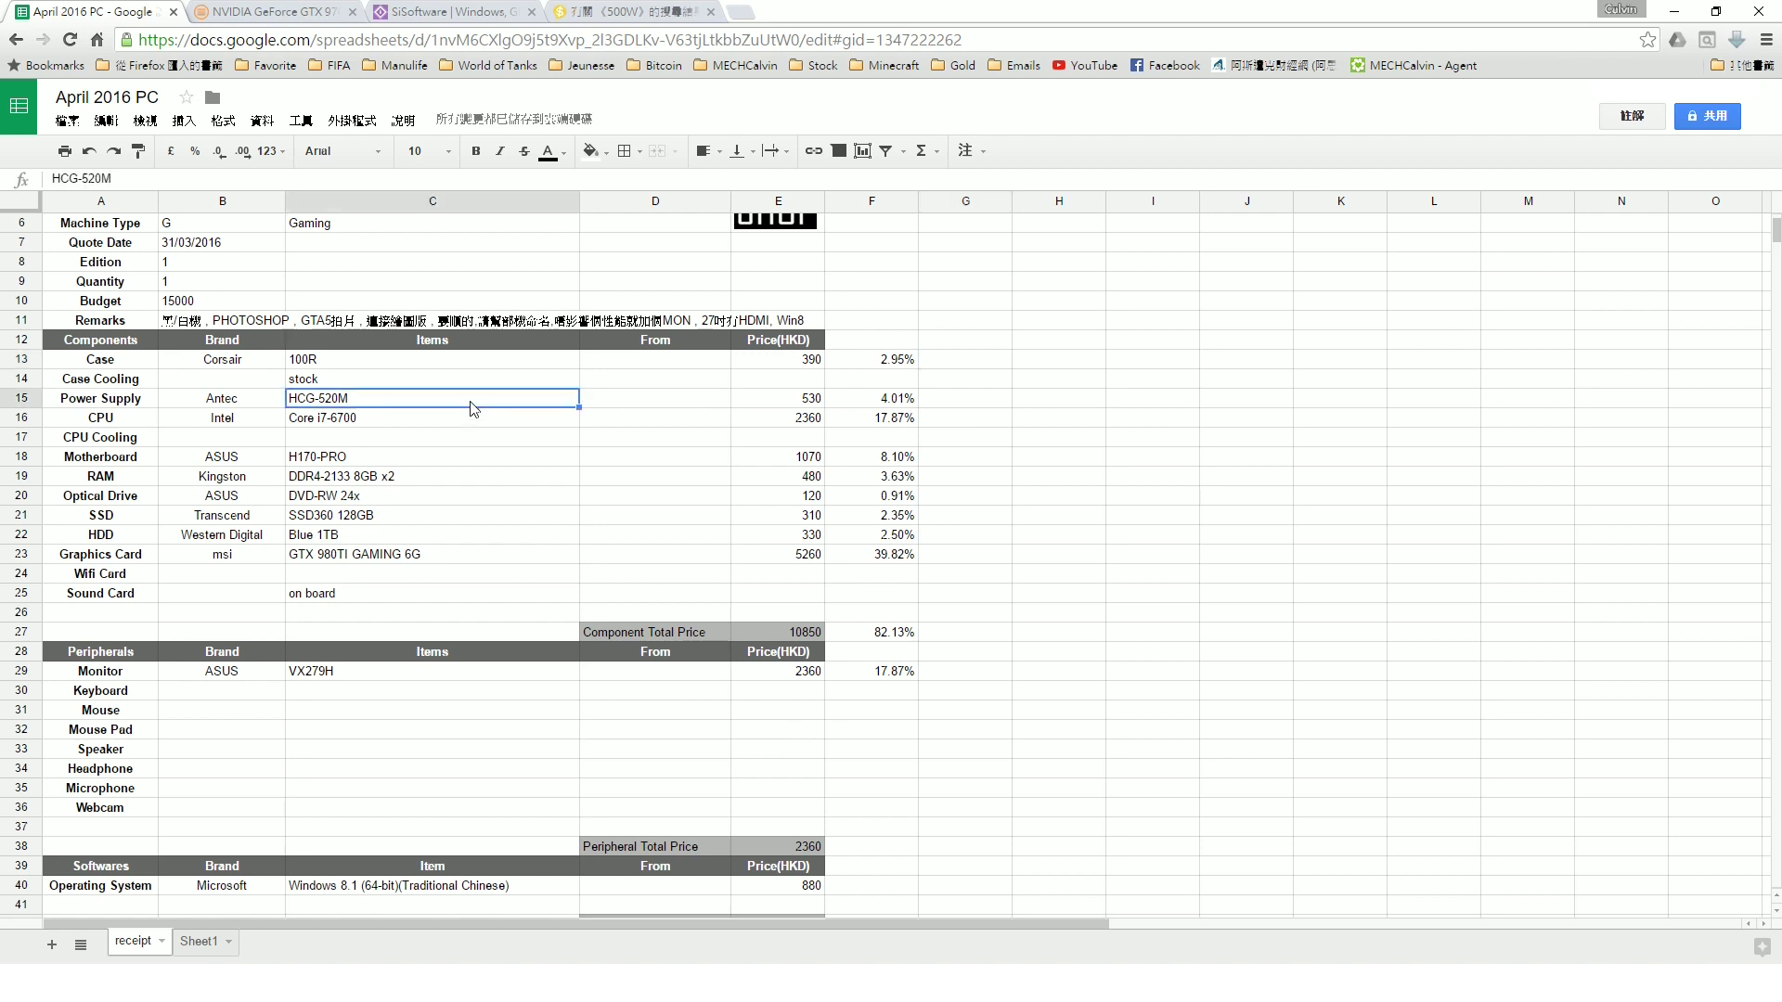